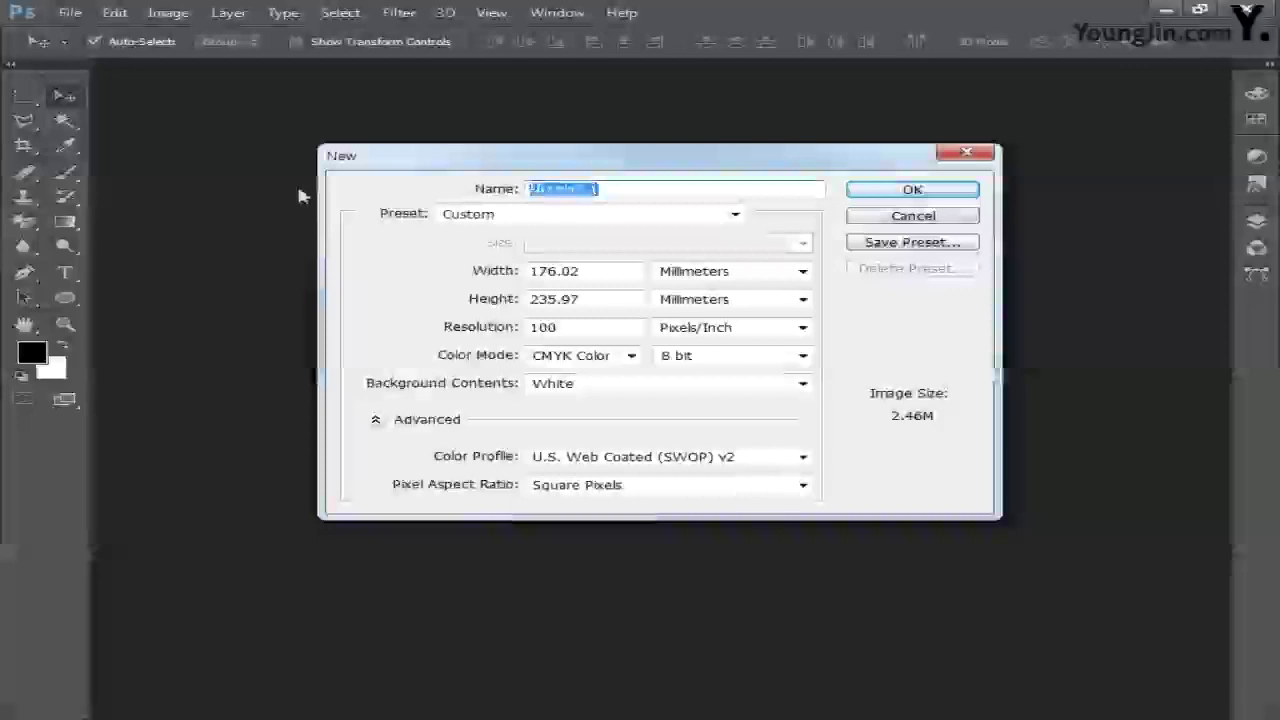
Create a document named 포토샵작업, 186 by 242 millimeters, at 100 pixels/inch in CMYK Color mode
type("포토샵작품")
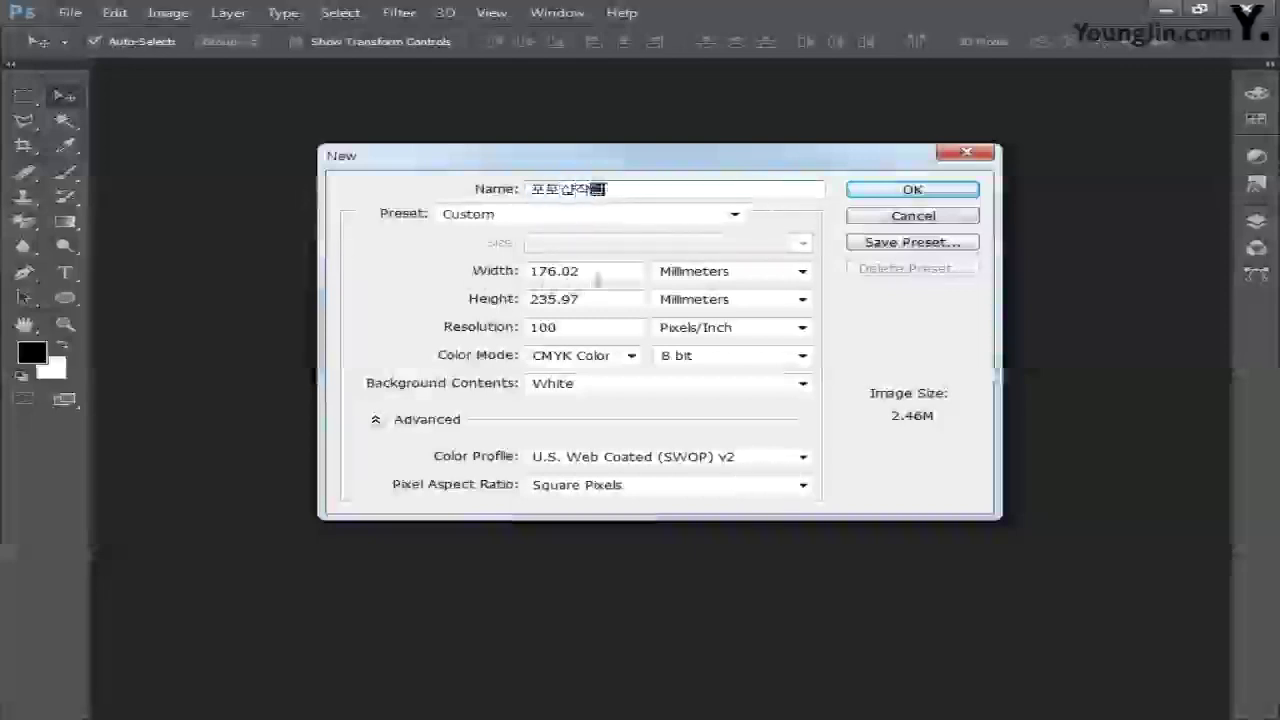
key("Tab")
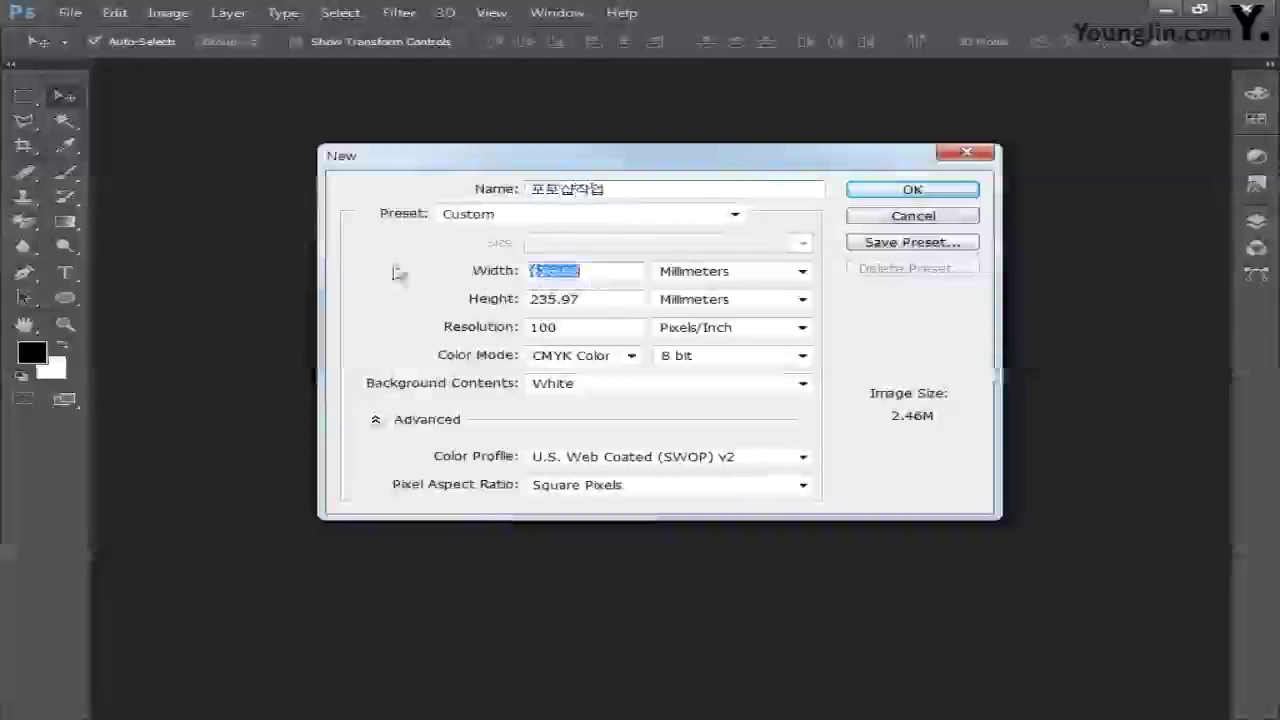
type("186")
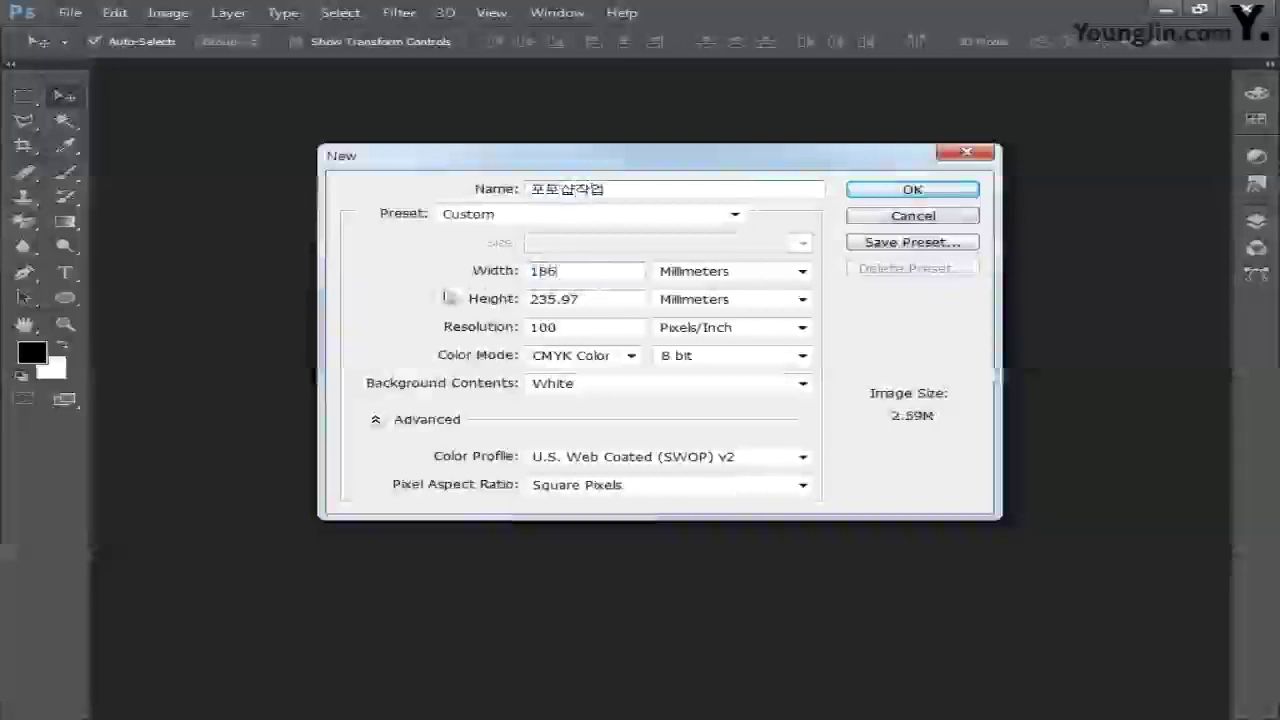
left_click_drag(588, 304, 346, 306)
type("242")
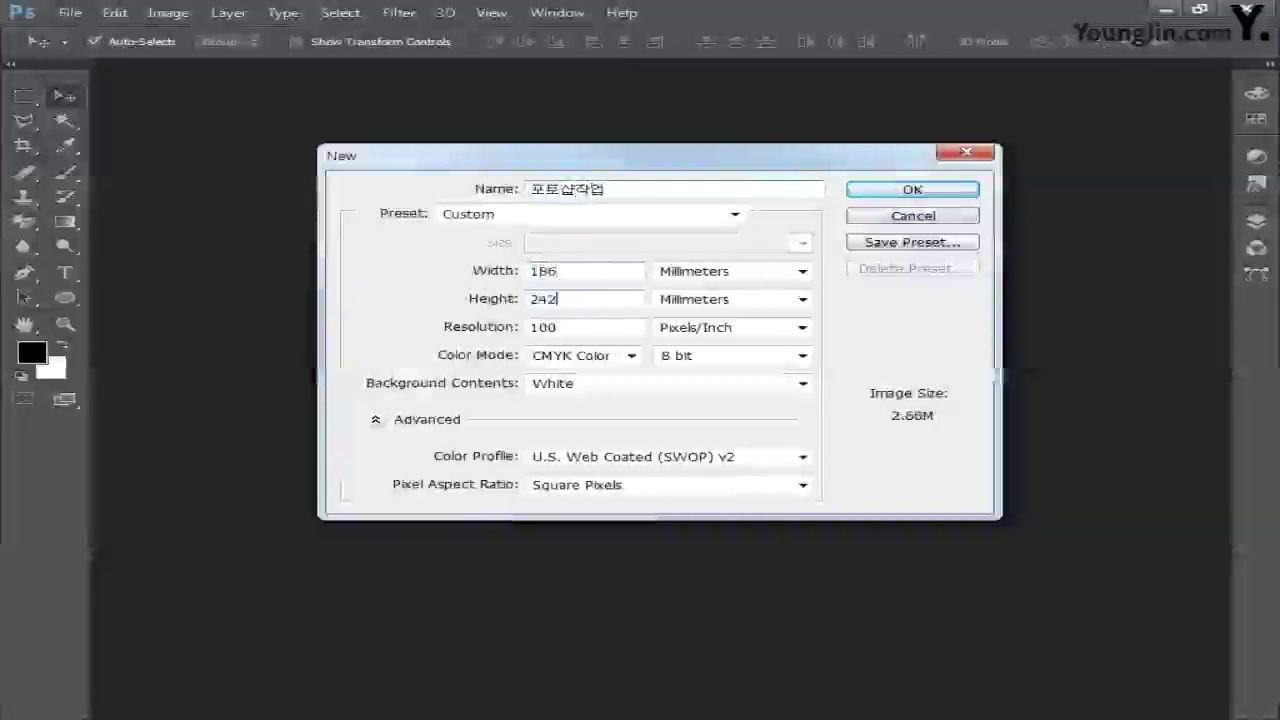
left_click_drag(563, 331, 449, 331)
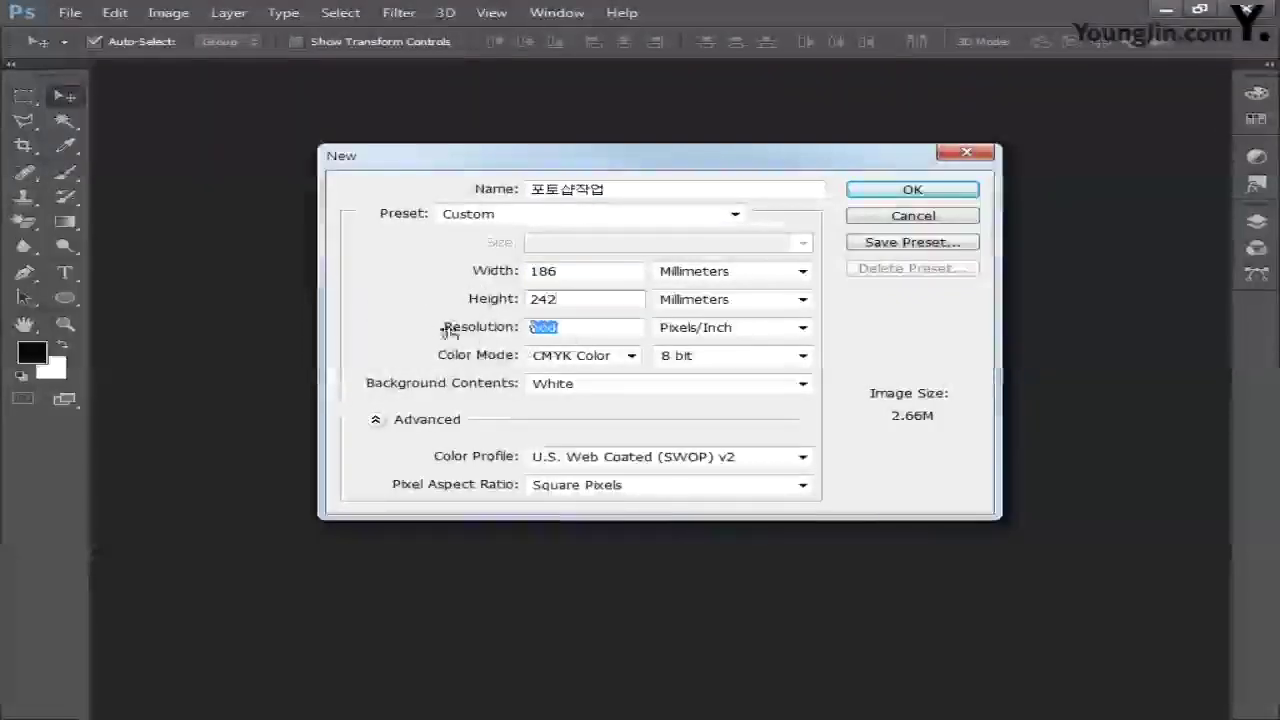
type("100")
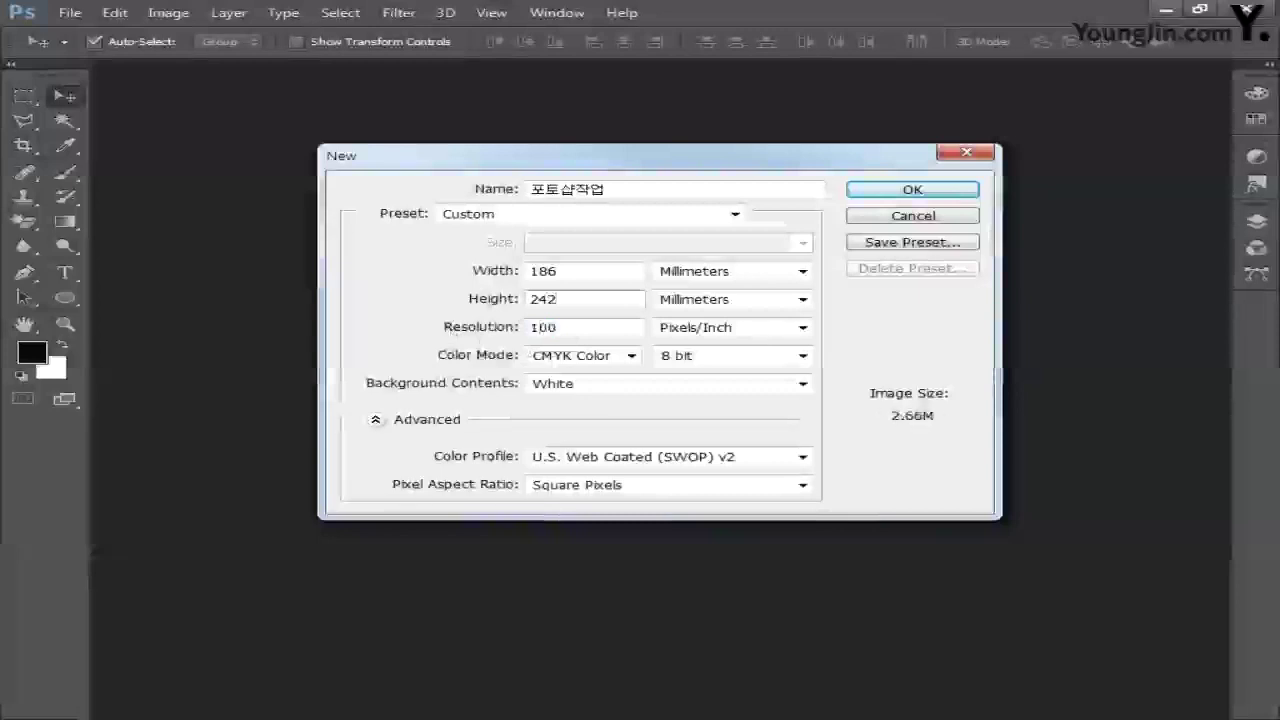
left_click(582, 355)
left_click(573, 425)
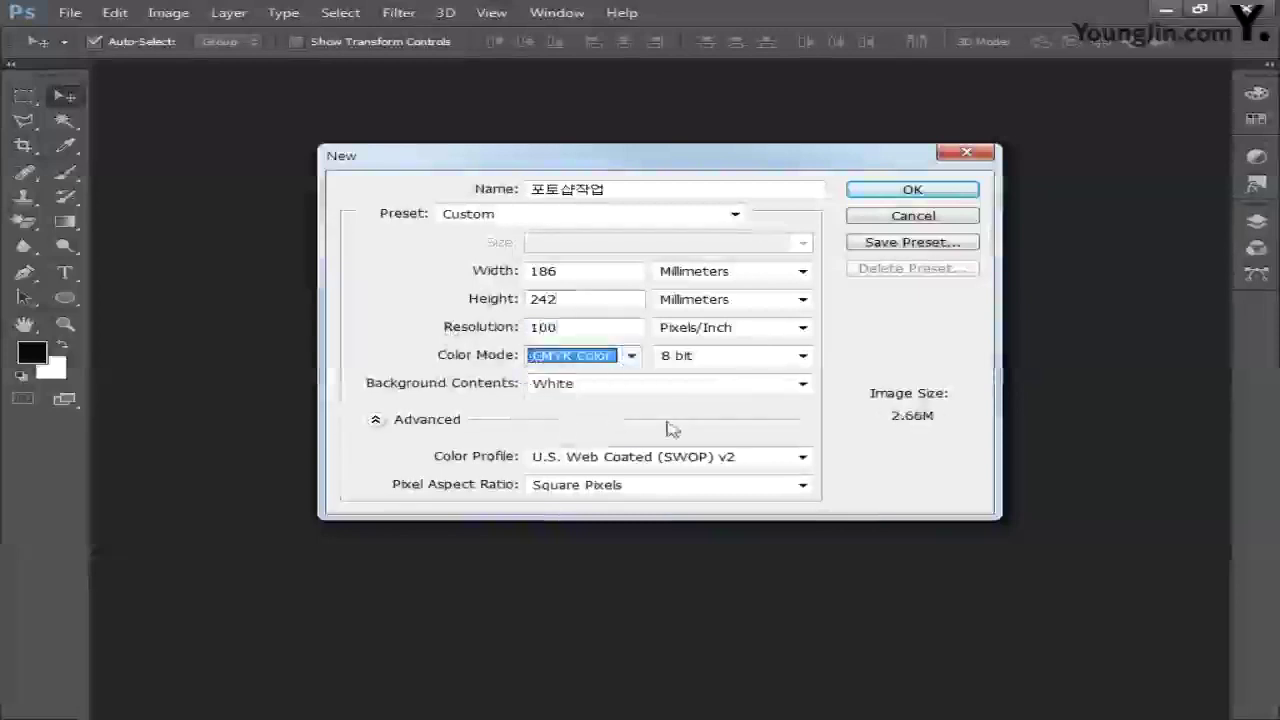
left_click(884, 193)
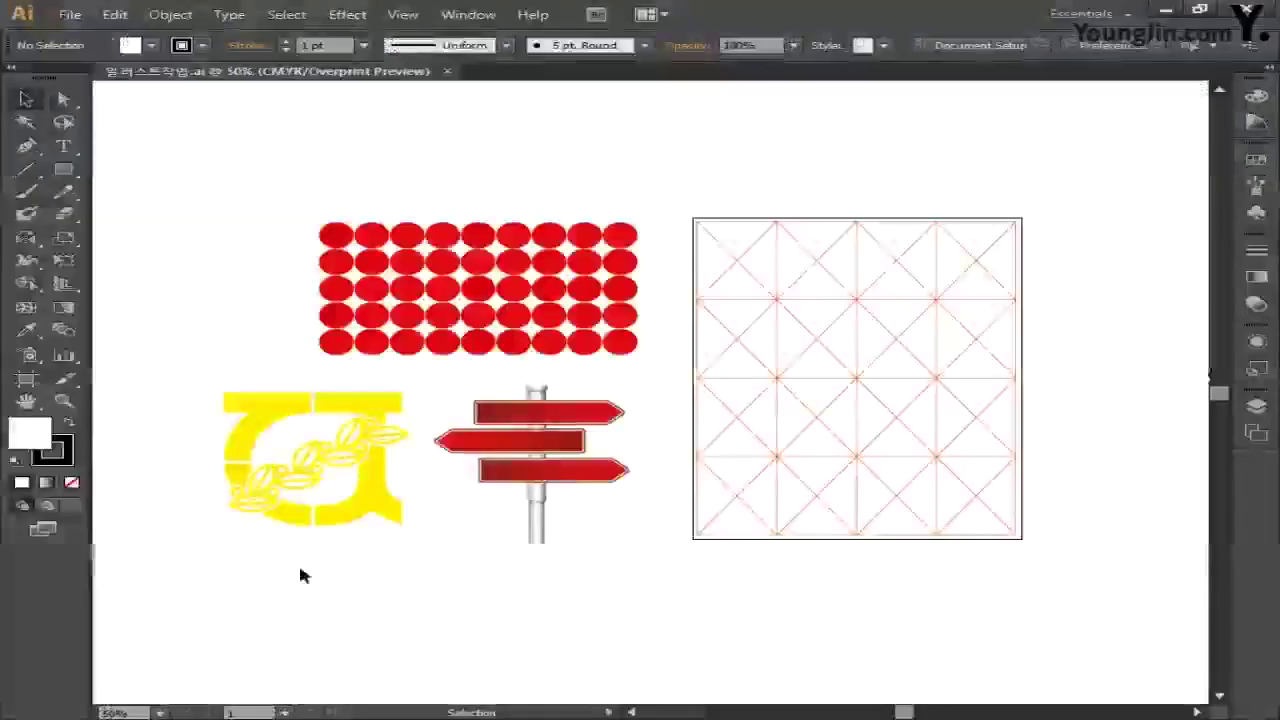
Switch to Illustrator, copy the red grid with its border, and paste it as pixels into the new Photoshop document
left_click_drag(680, 186, 1130, 625)
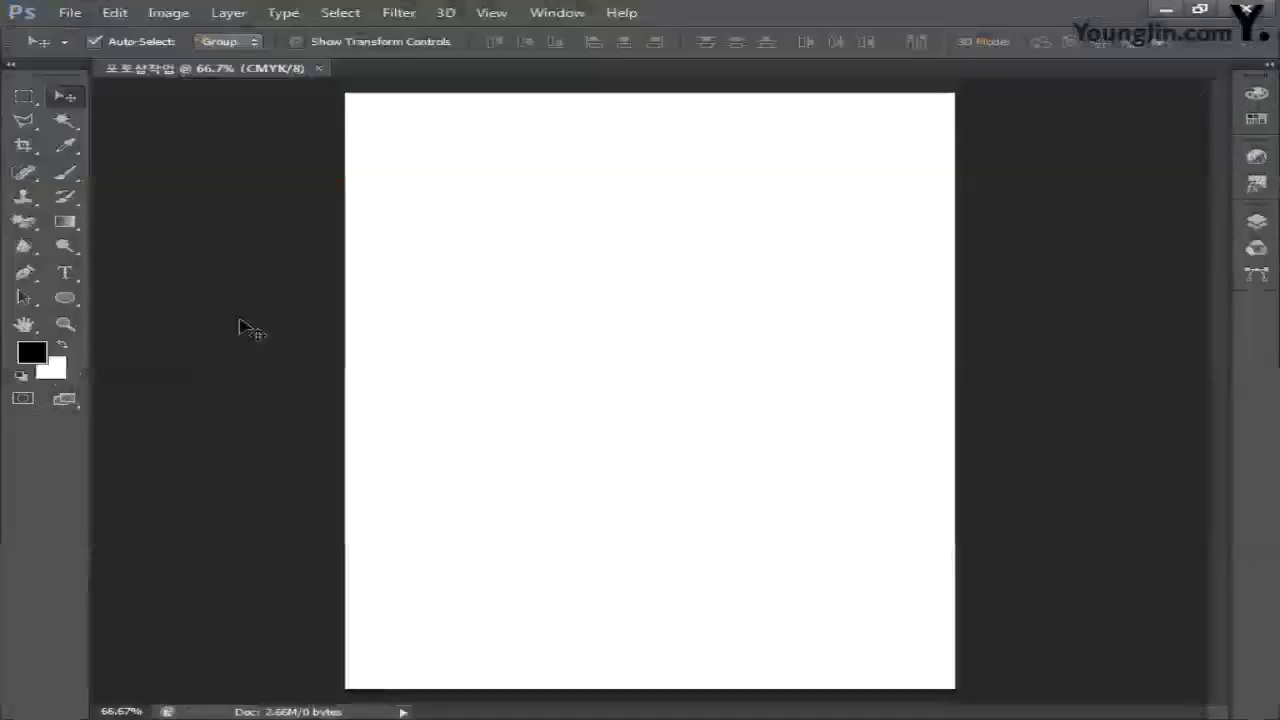
key("ctrl+v")
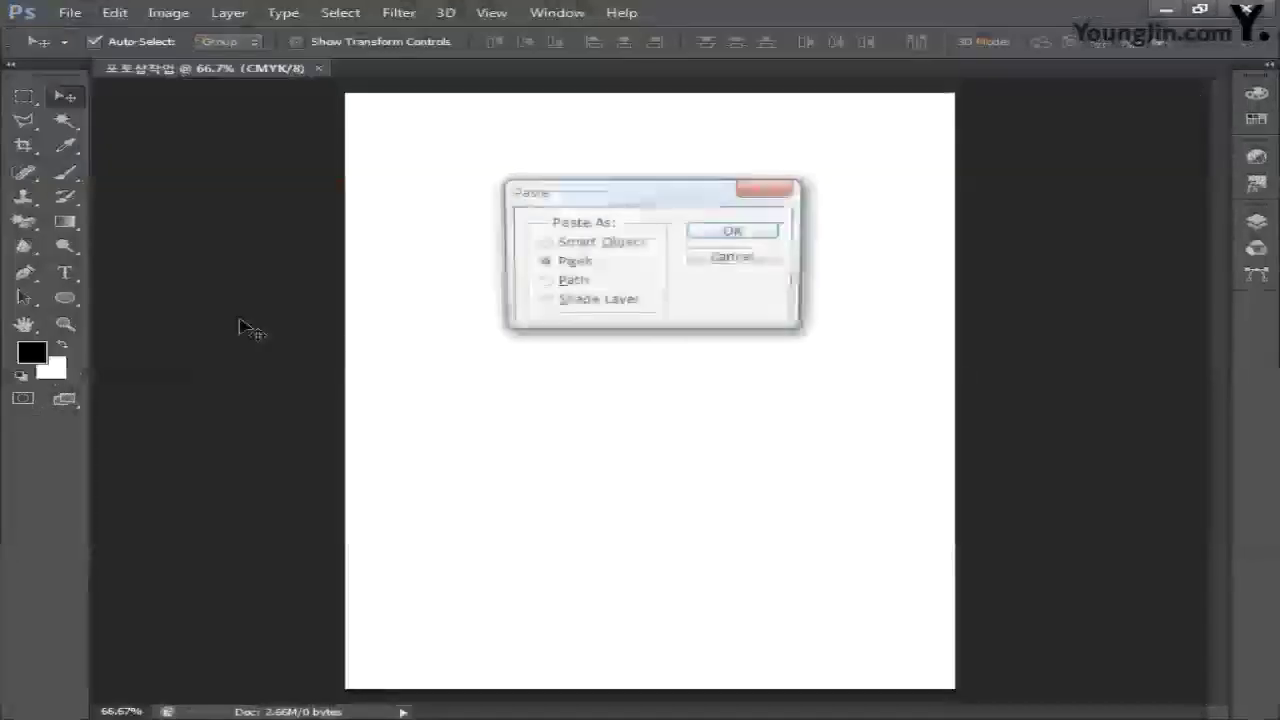
left_click(731, 233)
key("Return")
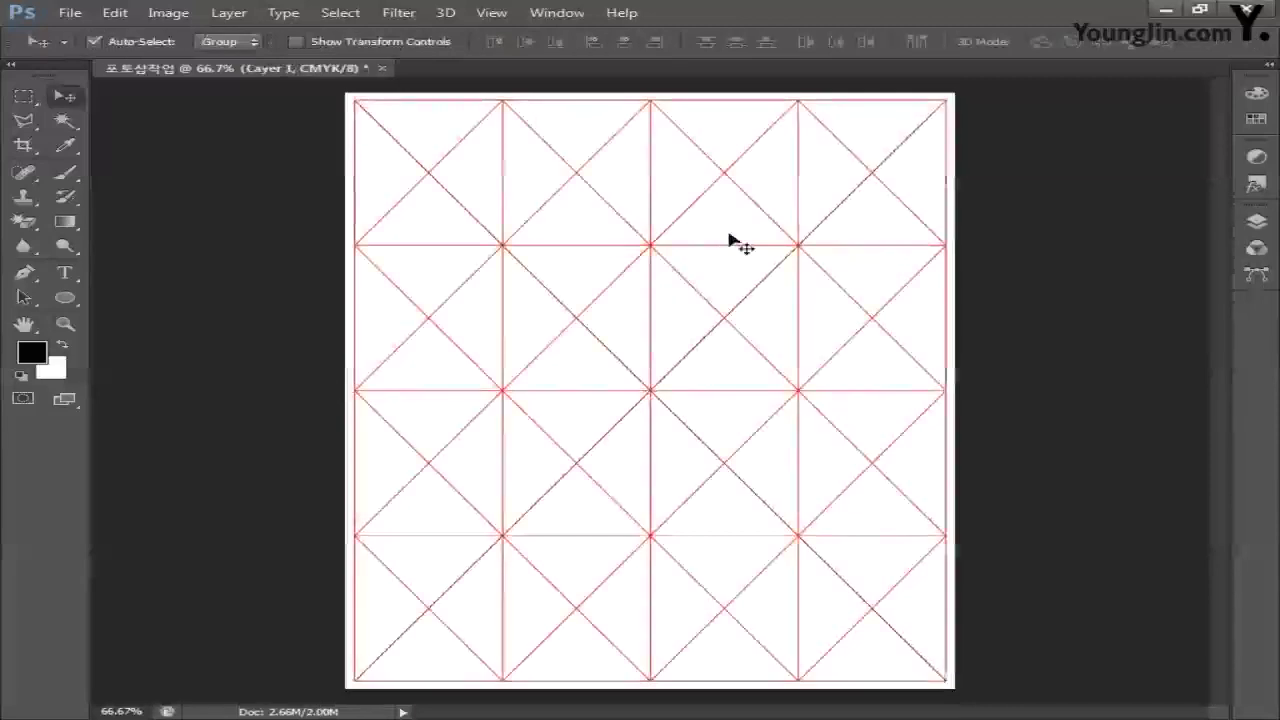
Rename the pasted grid layer as 그리드
left_click(1256, 222)
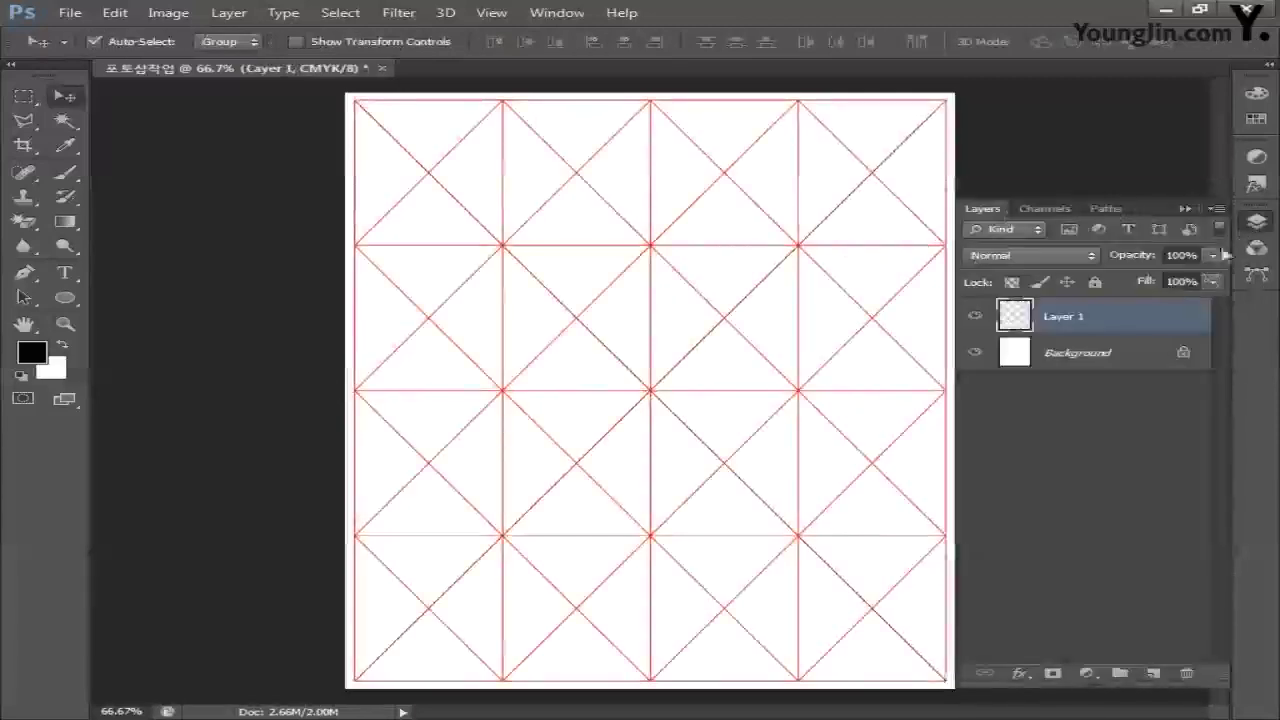
double_click(1064, 318)
type("그리드")
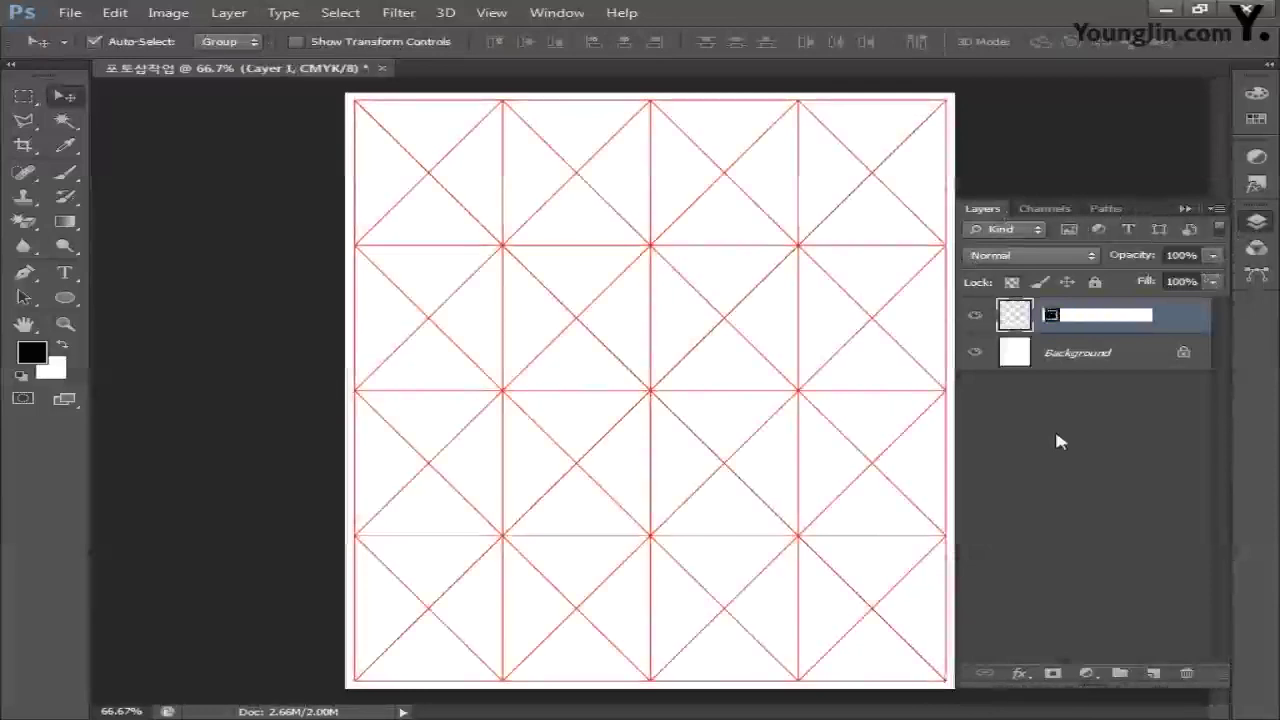
key("Return")
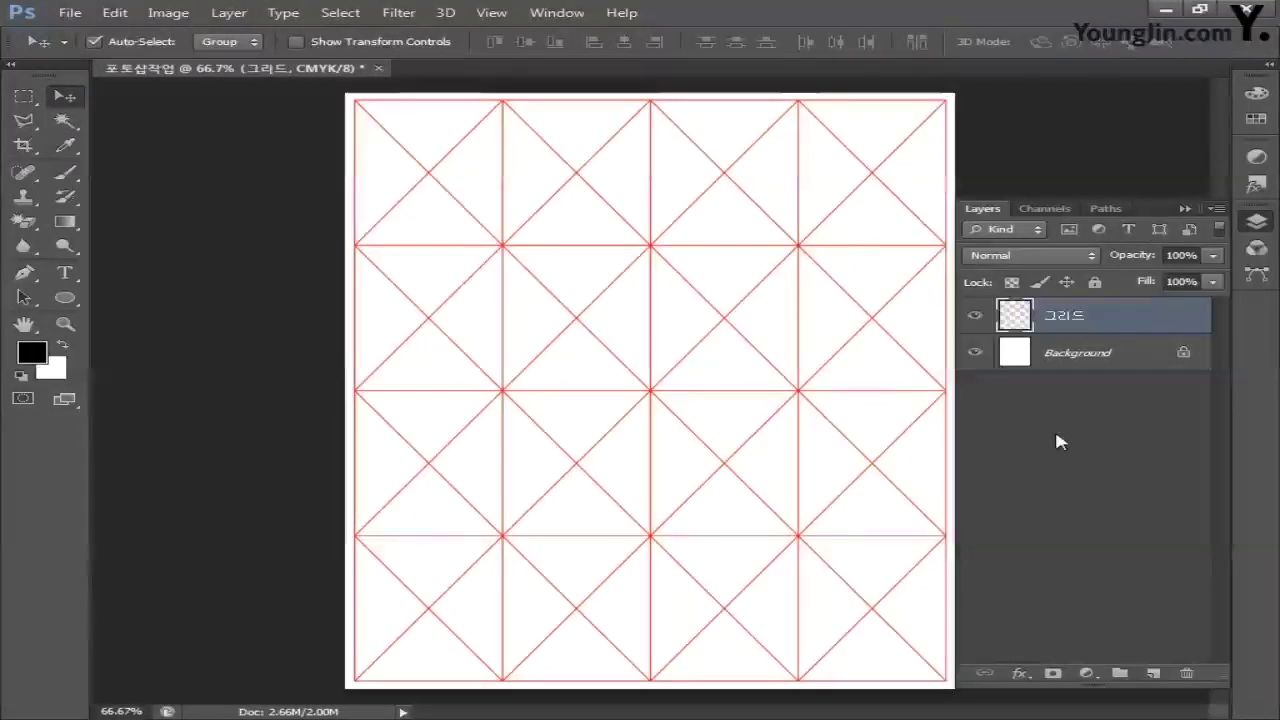
Align the vertical centers of the 그리드 layer and the Background, and lock all of the 그리드 layer
left_click(1092, 364, "shift")
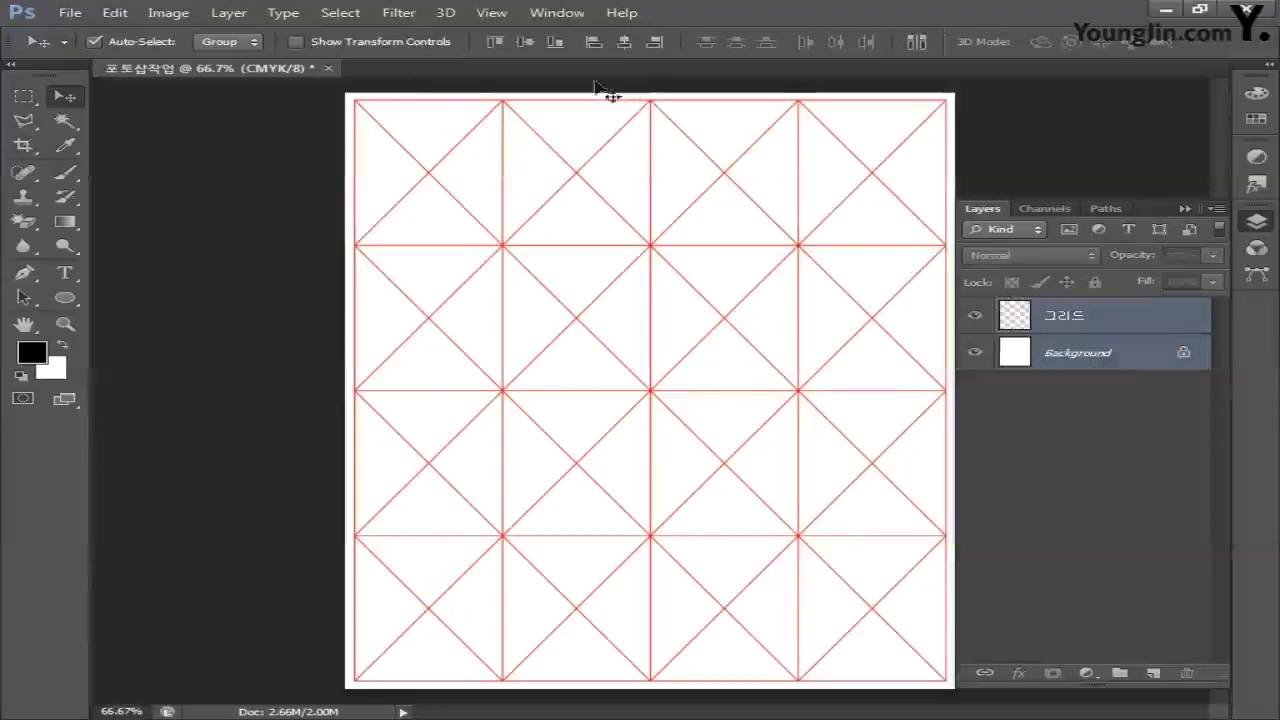
left_click(524, 42)
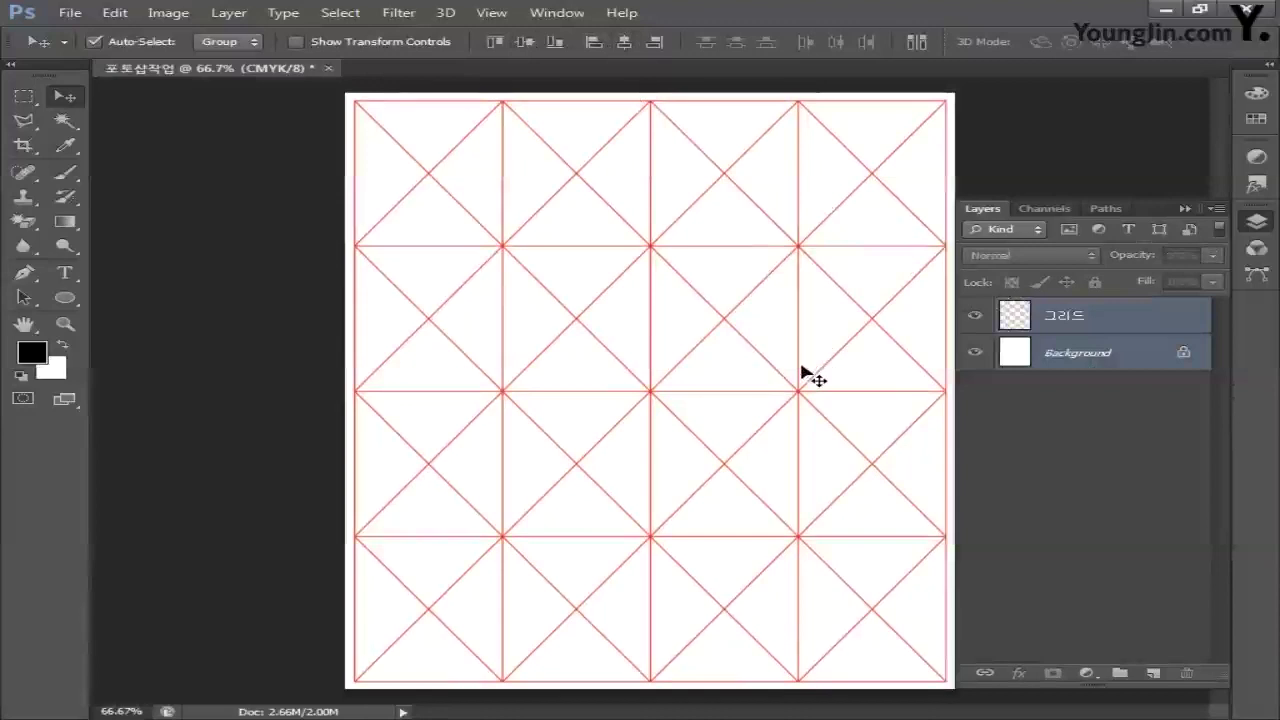
left_click(1082, 360, "ctrl")
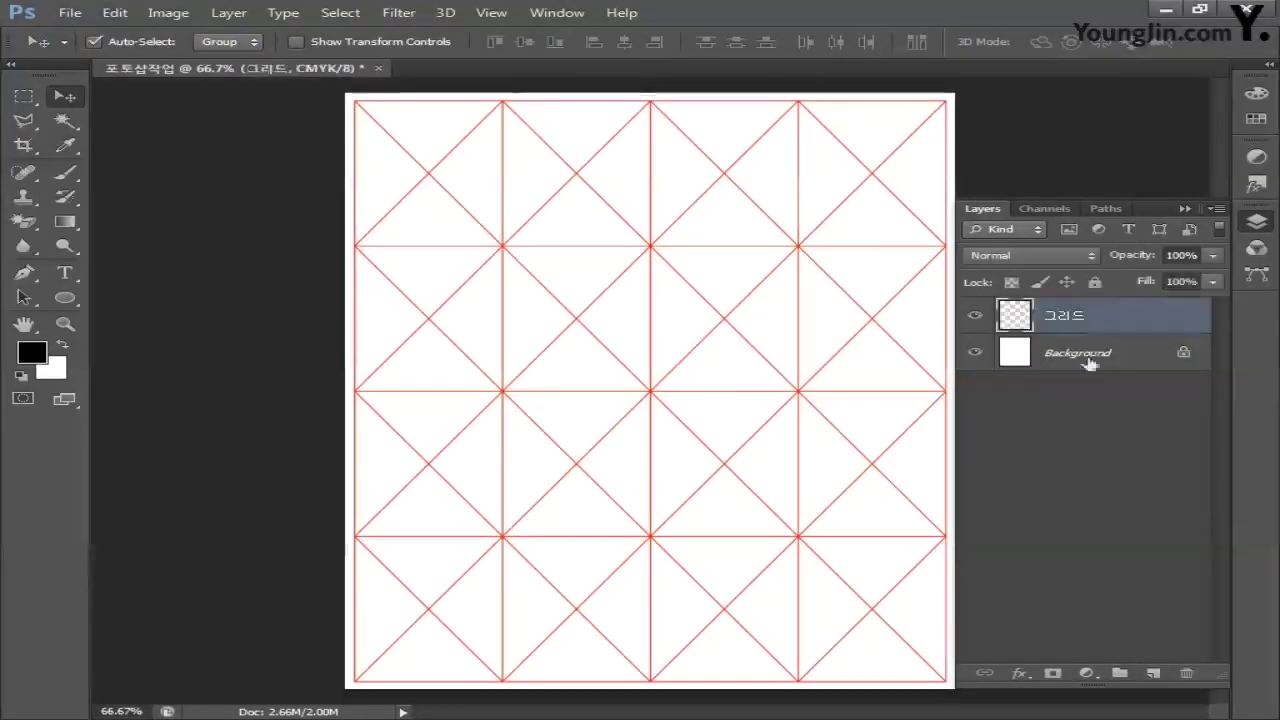
left_click(1095, 282)
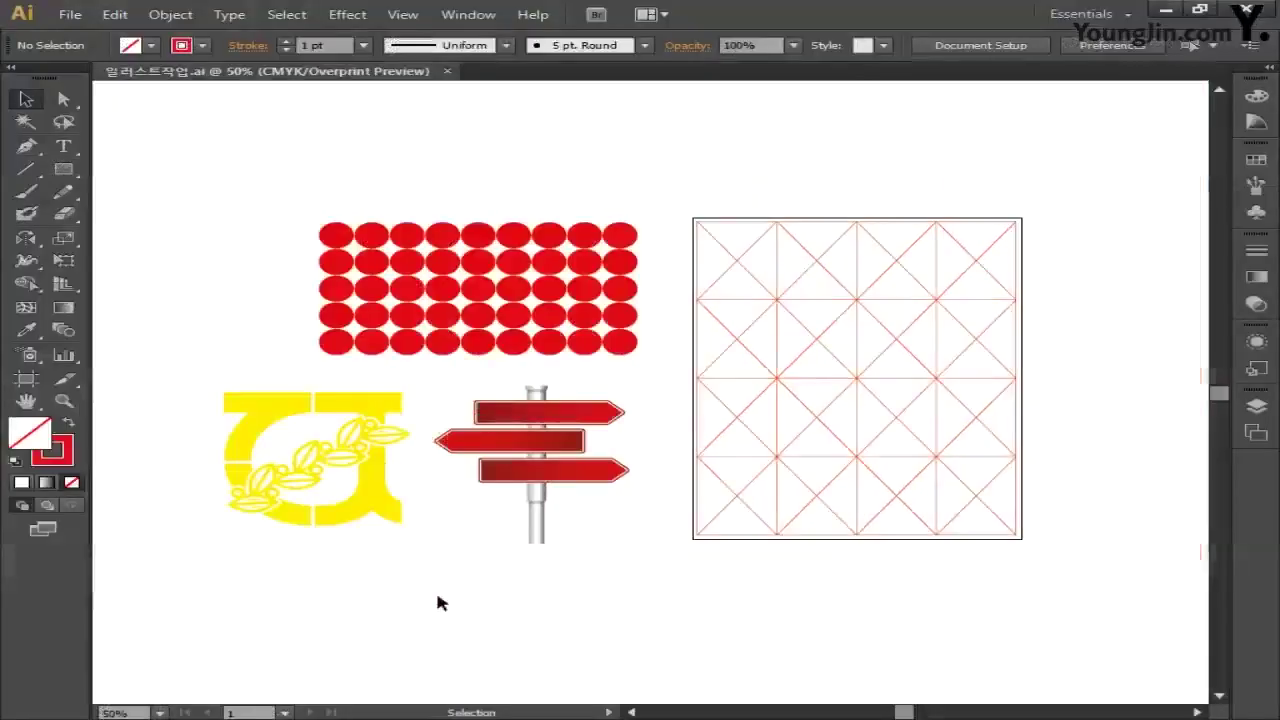
Copy the red circle pattern from Illustrator, paste it into Photoshop as pixels, and place it against the grid's top edge
left_click(449, 320)
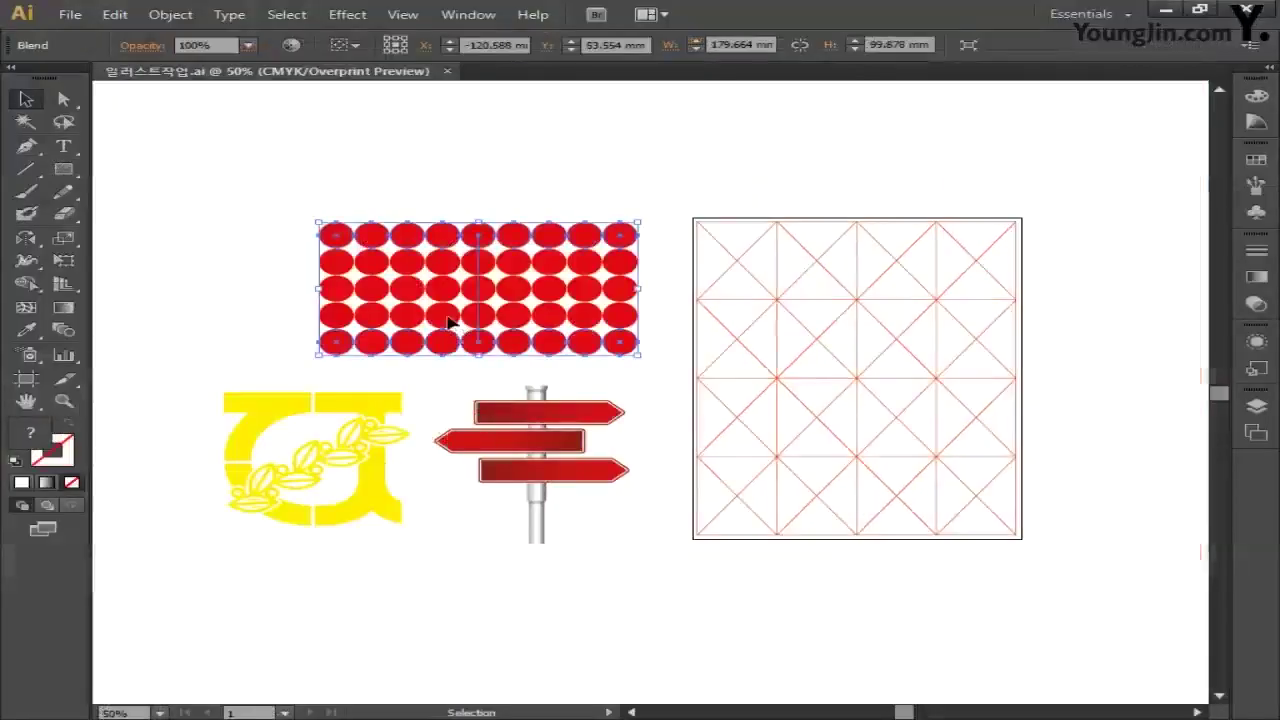
left_click_drag(240, 178, 691, 371)
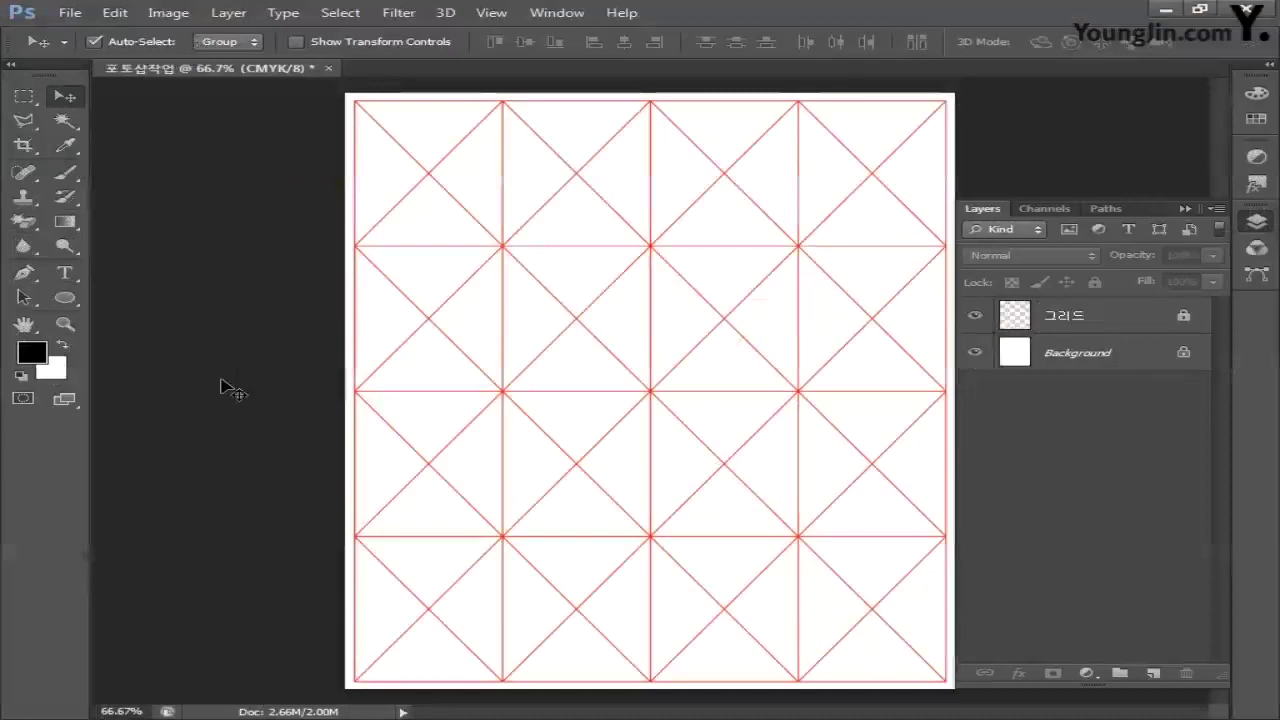
key("ctrl+v")
left_click(692, 242)
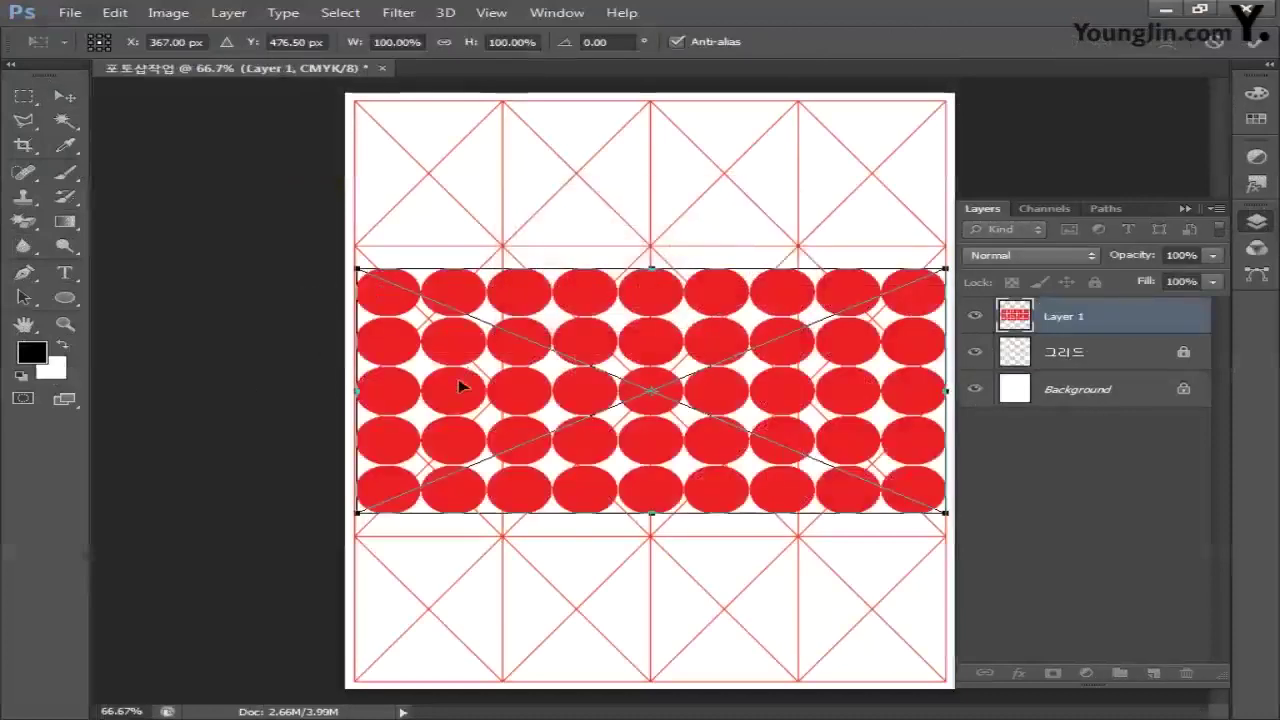
left_click_drag(458, 378, 457, 213)
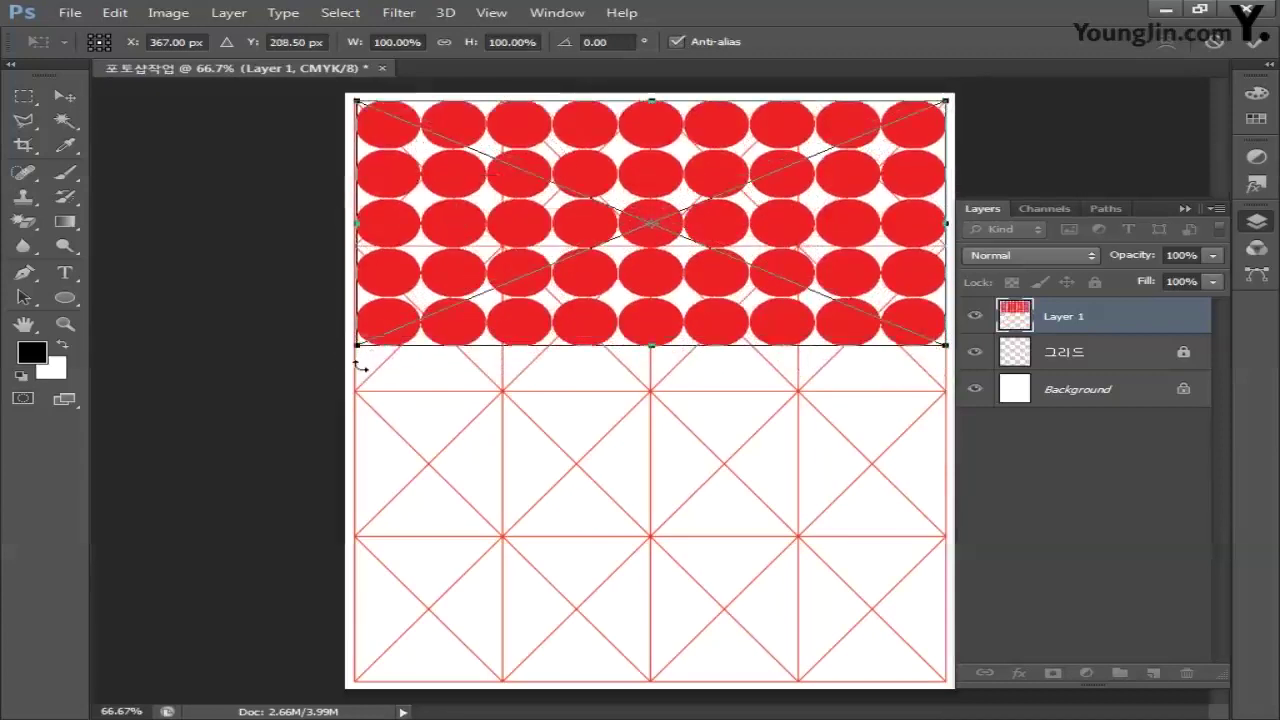
key("Return")
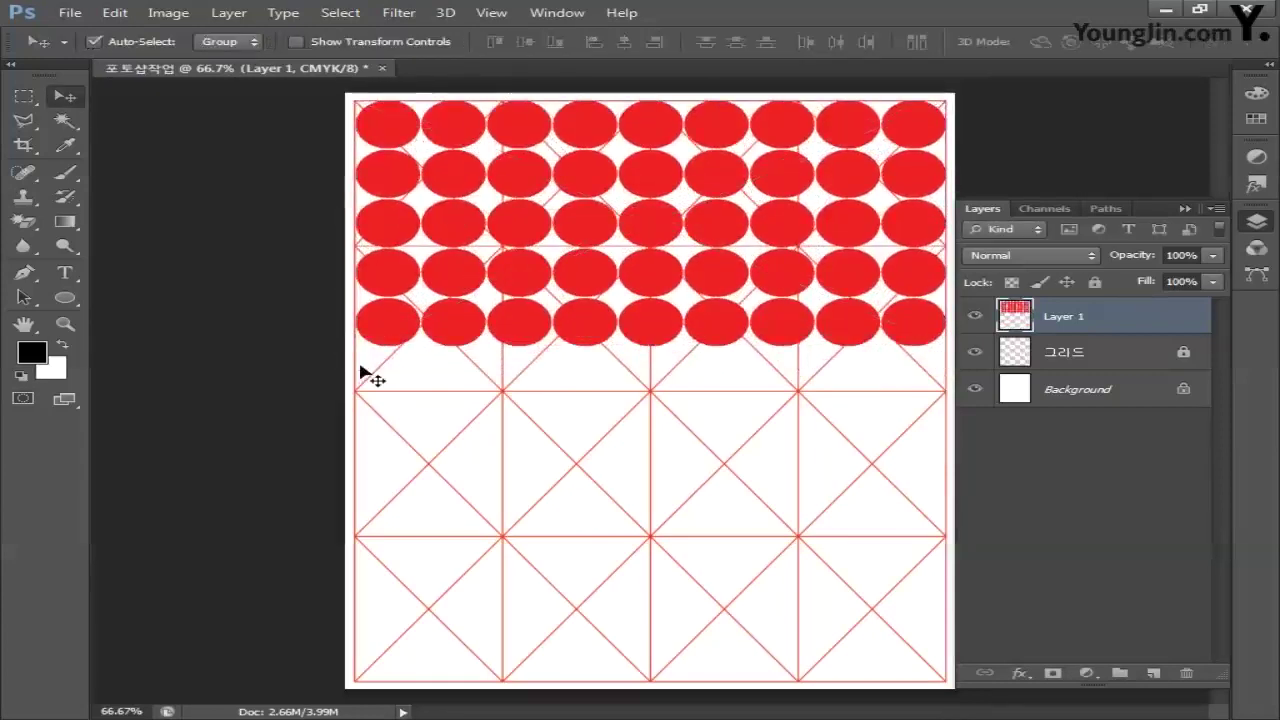
Move the circle pattern layer below the 그리드 layer and rename it as 원
left_click_drag(1071, 326, 1073, 360)
double_click(1057, 352)
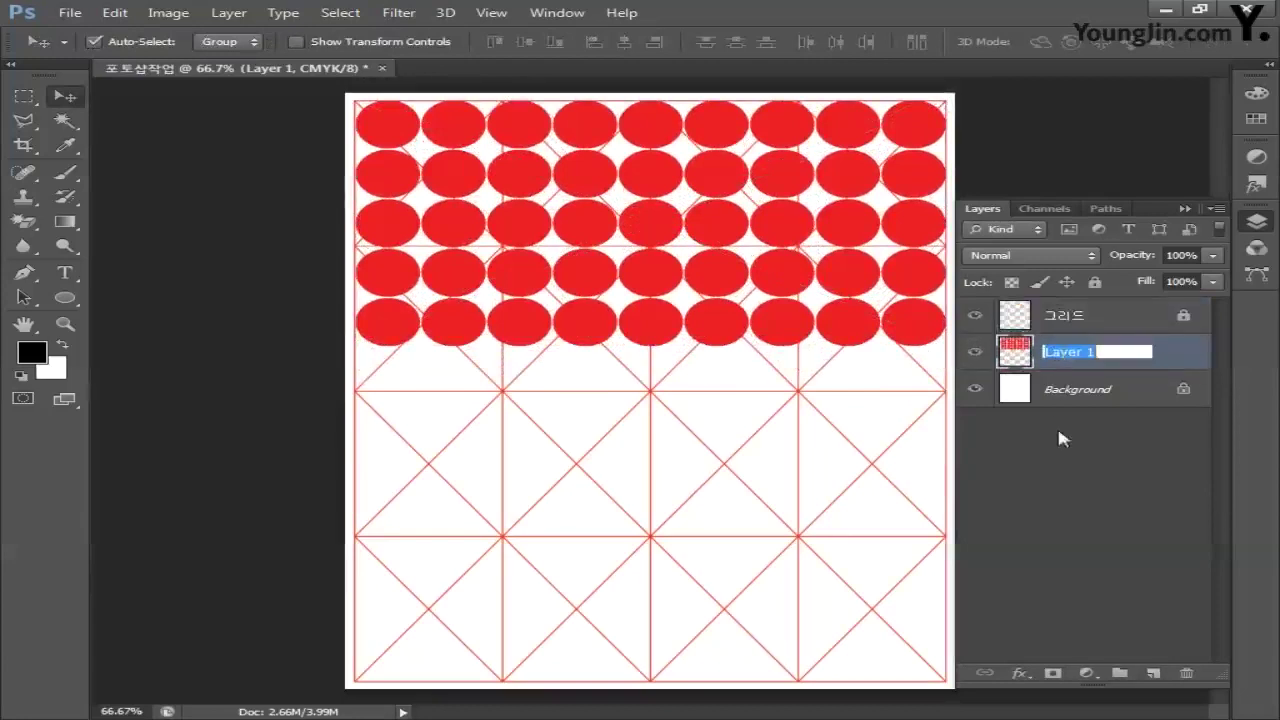
type("원")
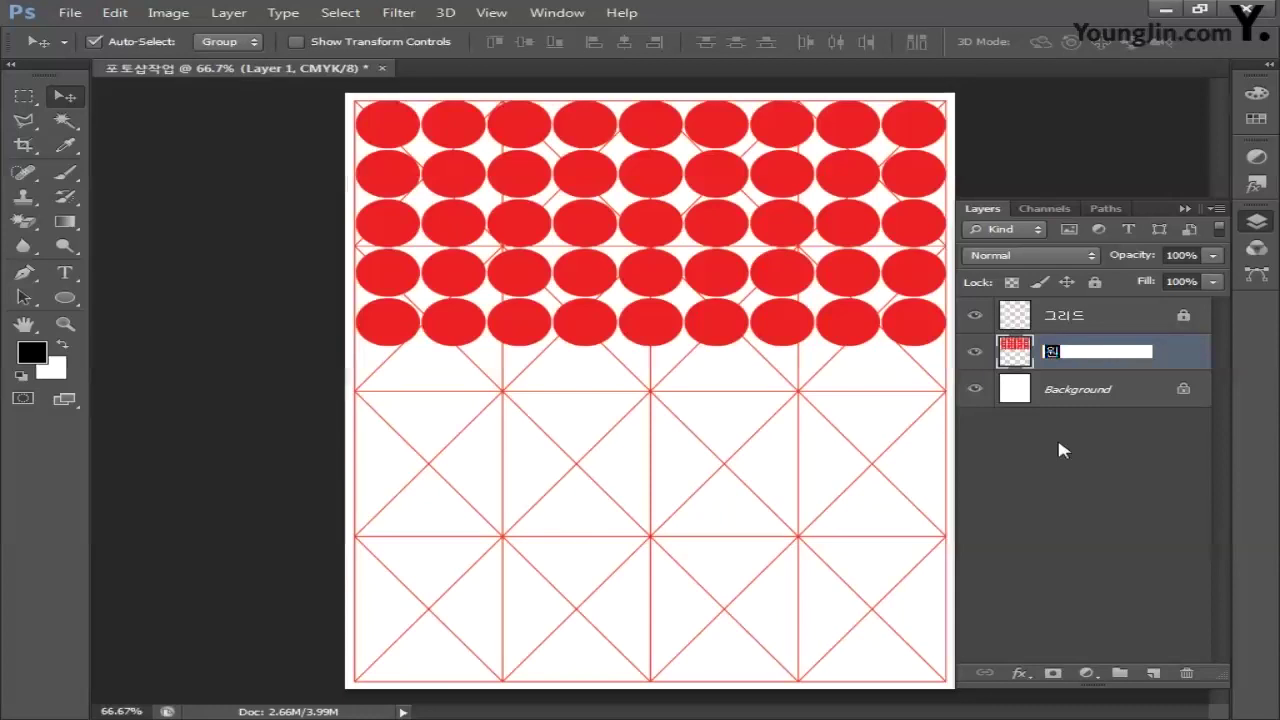
key("Return")
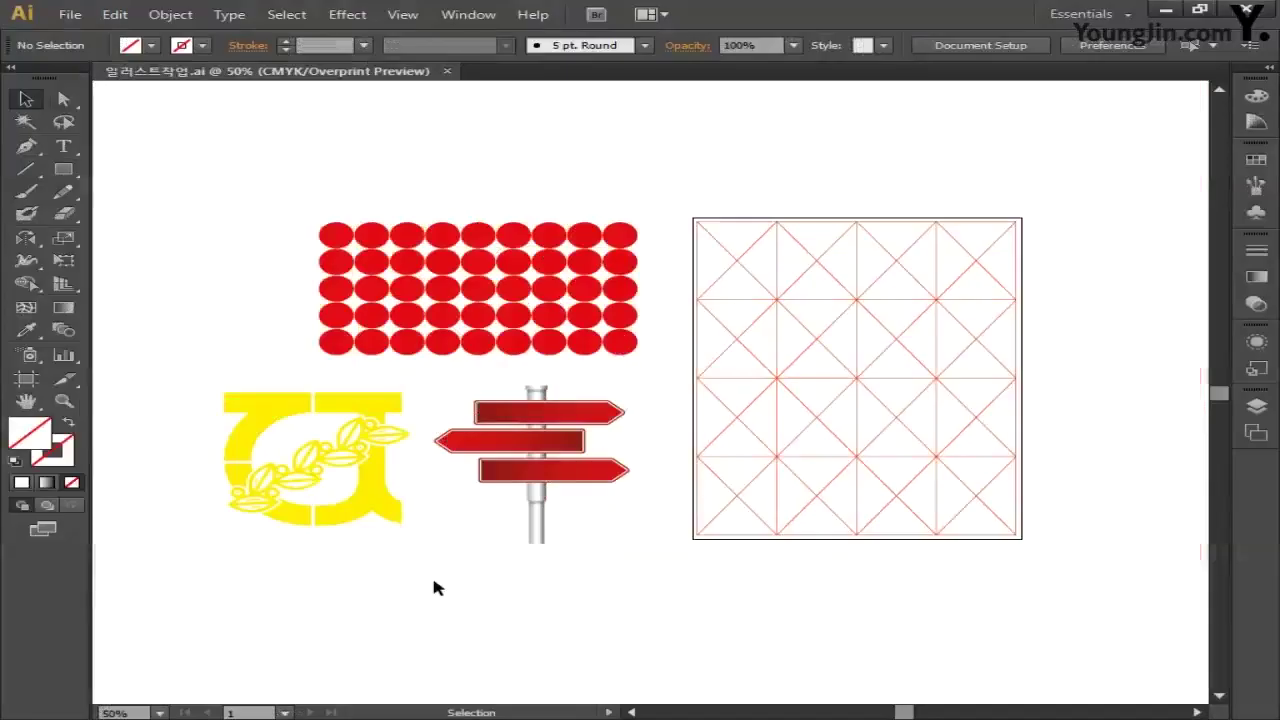
Paste the yellow logo from Illustrator as pixels and scale it down to fit inside the first circle of the top row
left_click(365, 510)
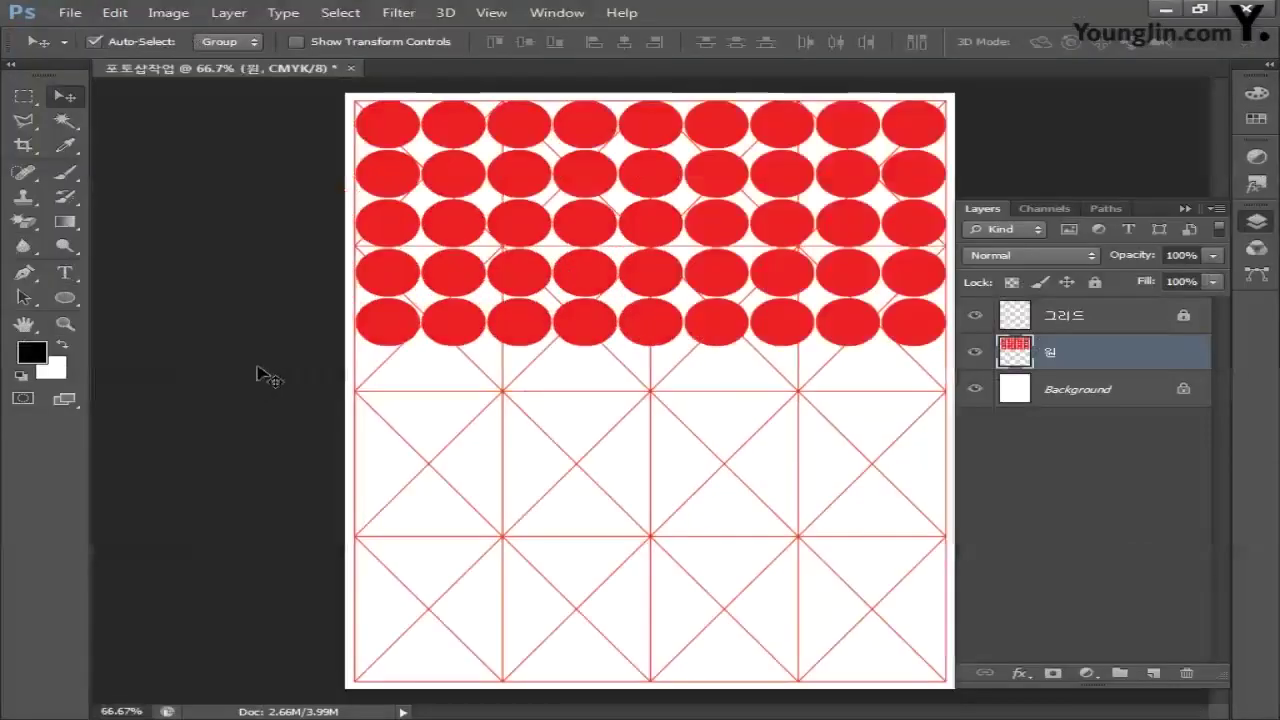
key("ctrl+v")
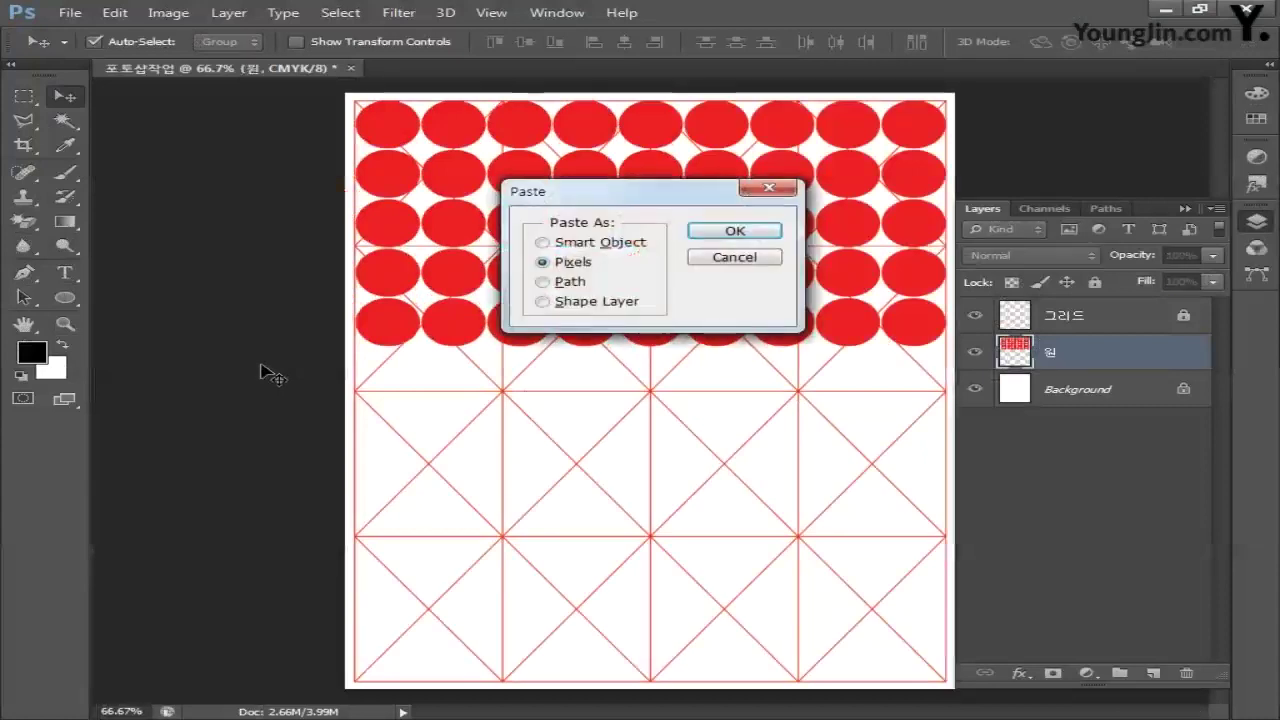
left_click(714, 232)
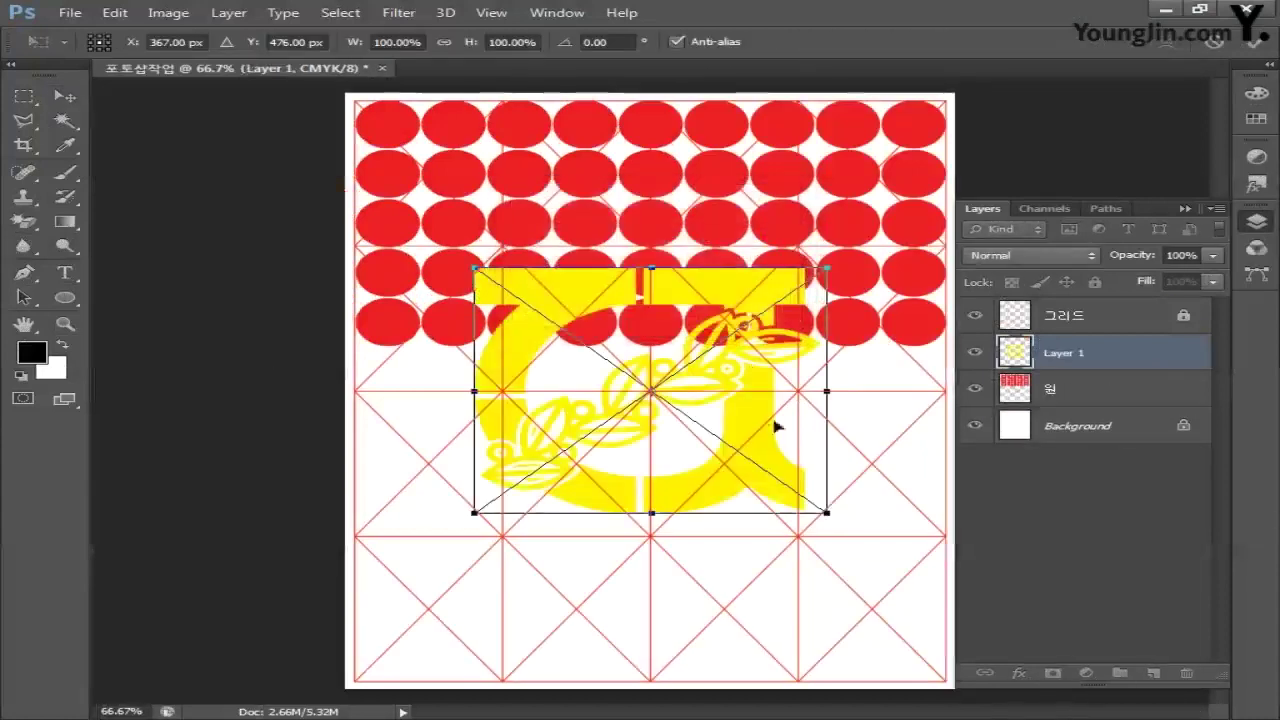
left_click_drag(826, 512, 571, 351)
key("ctrl+plus")
key("ctrl+plus")
left_click_drag(700, 343, 638, 243)
key("Return")
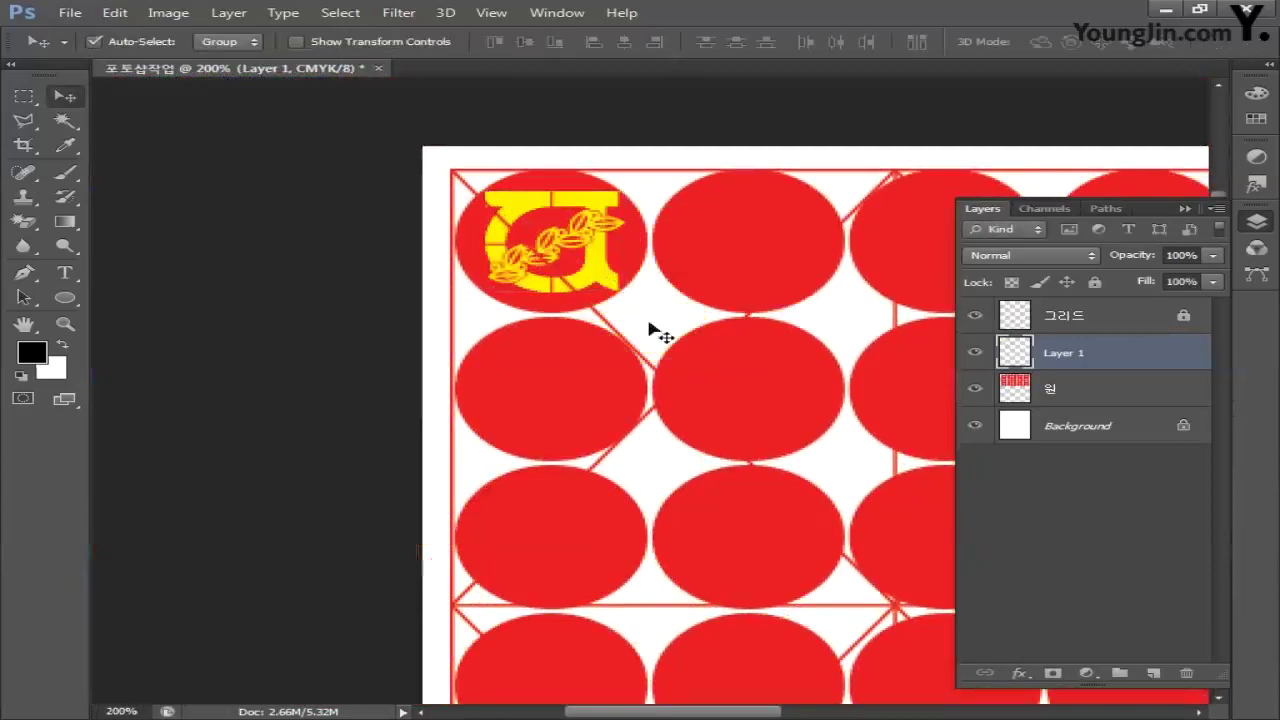
Rename the small yellow logo's layer as 상단로고
double_click(1056, 362)
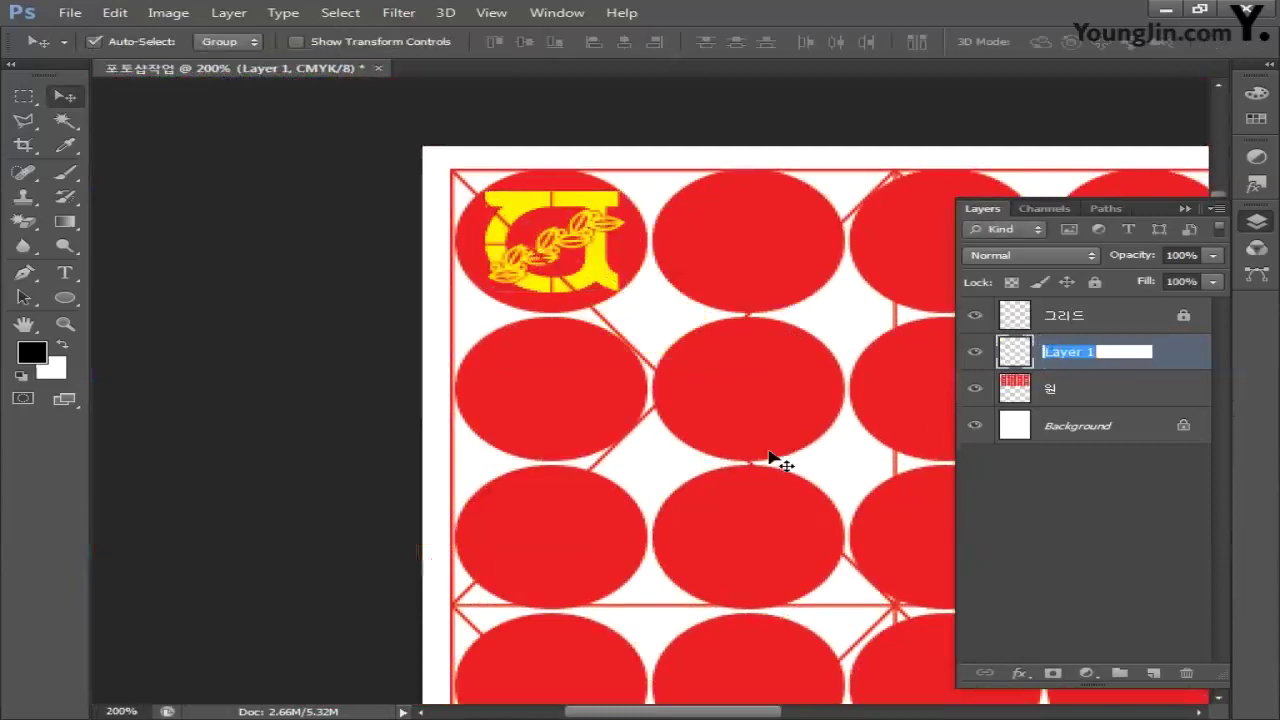
type("상단로고")
key("Return")
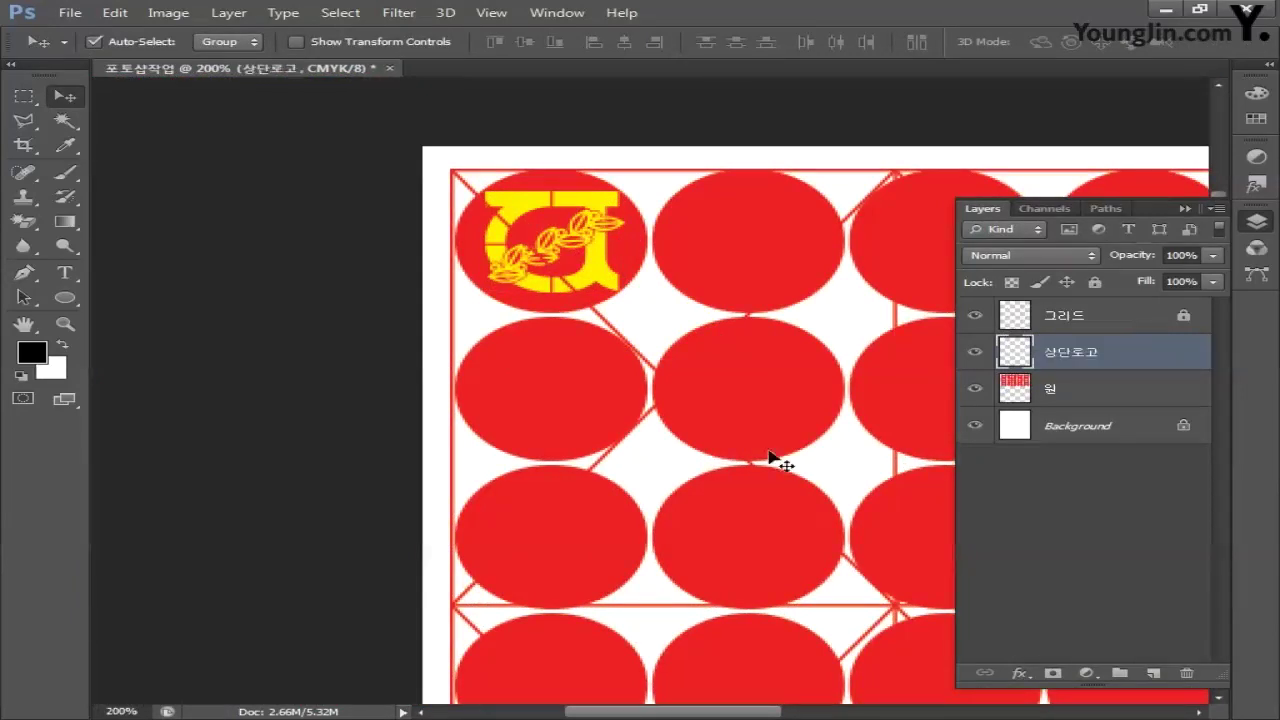
Open the 한국대 image from the 제공 파일 folder
double_click(25, 325)
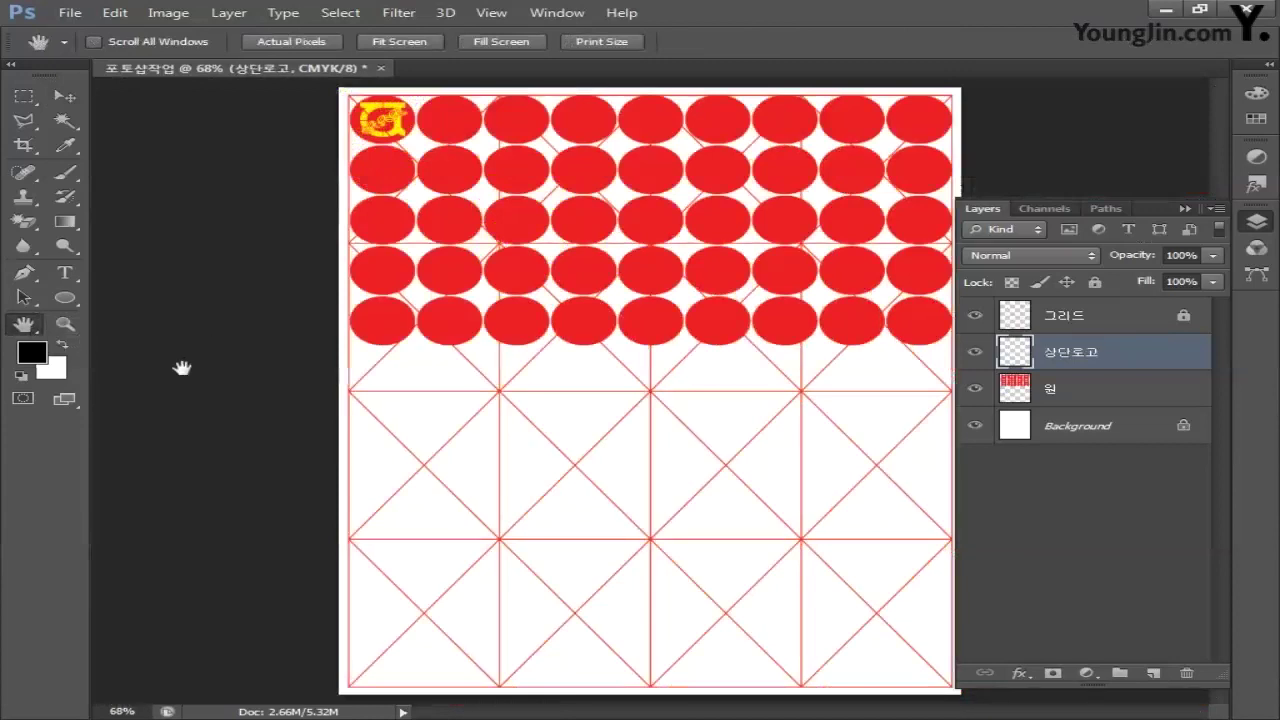
left_click(69, 12)
left_click(93, 51)
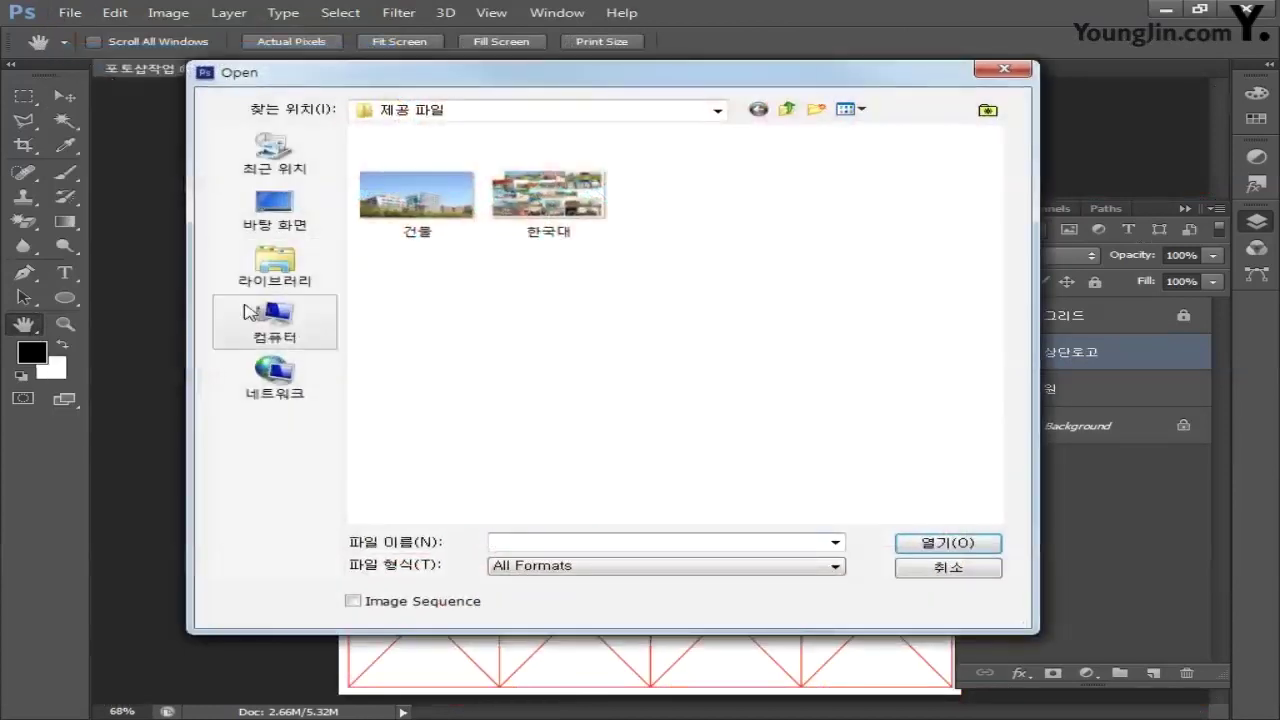
left_click(548, 195)
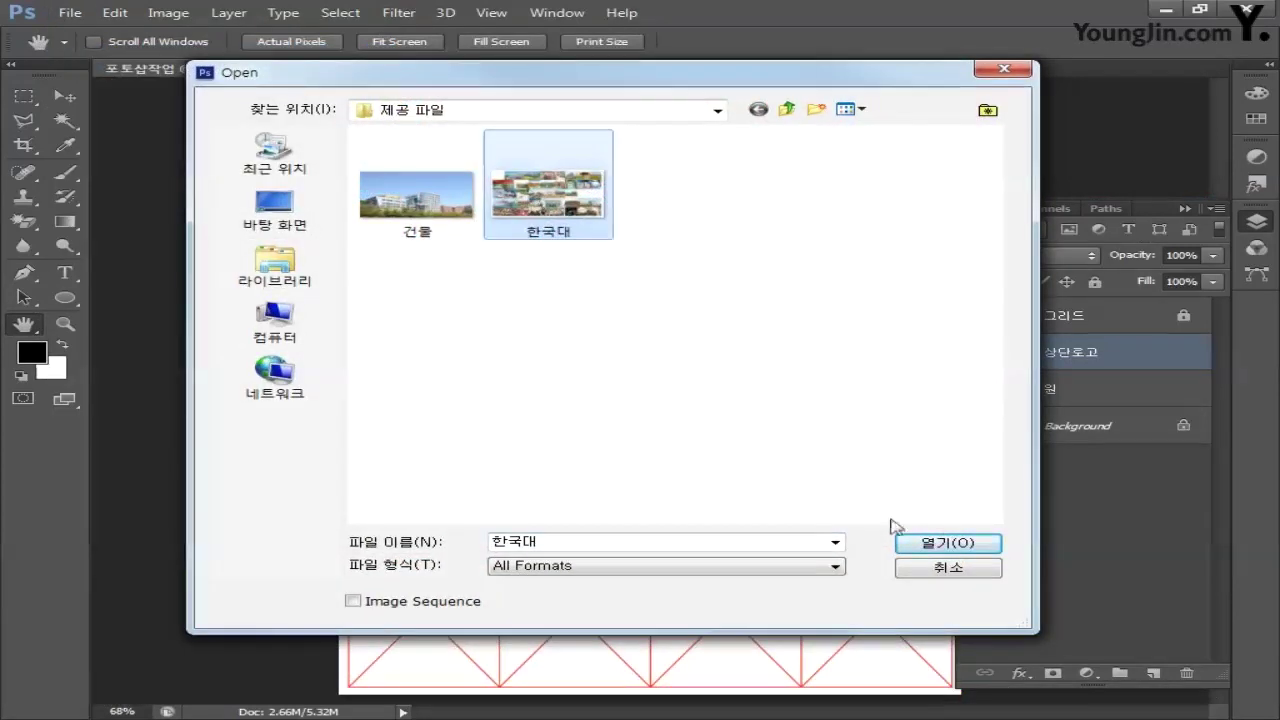
left_click(912, 542)
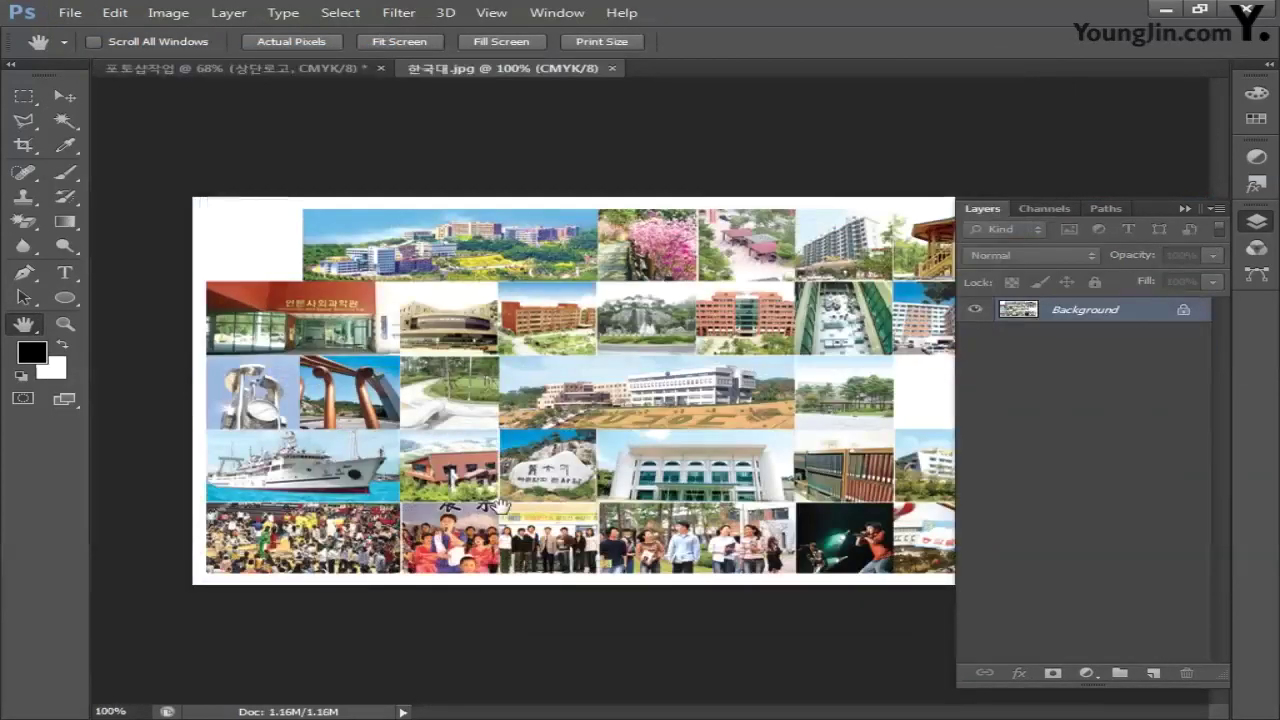
Copy the entire 한국대 image and paste it into the 포토샵작업 document
key("ctrl+a")
left_click(225, 75)
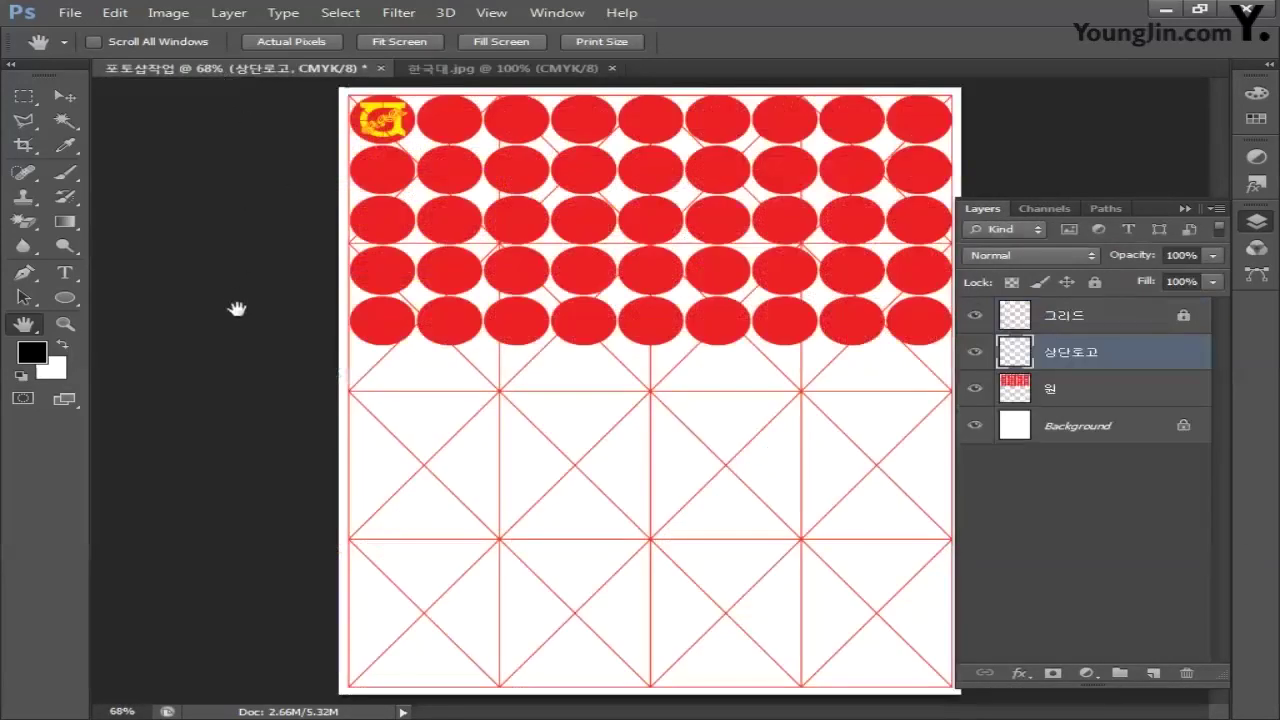
key("v")
key("ctrl+v")
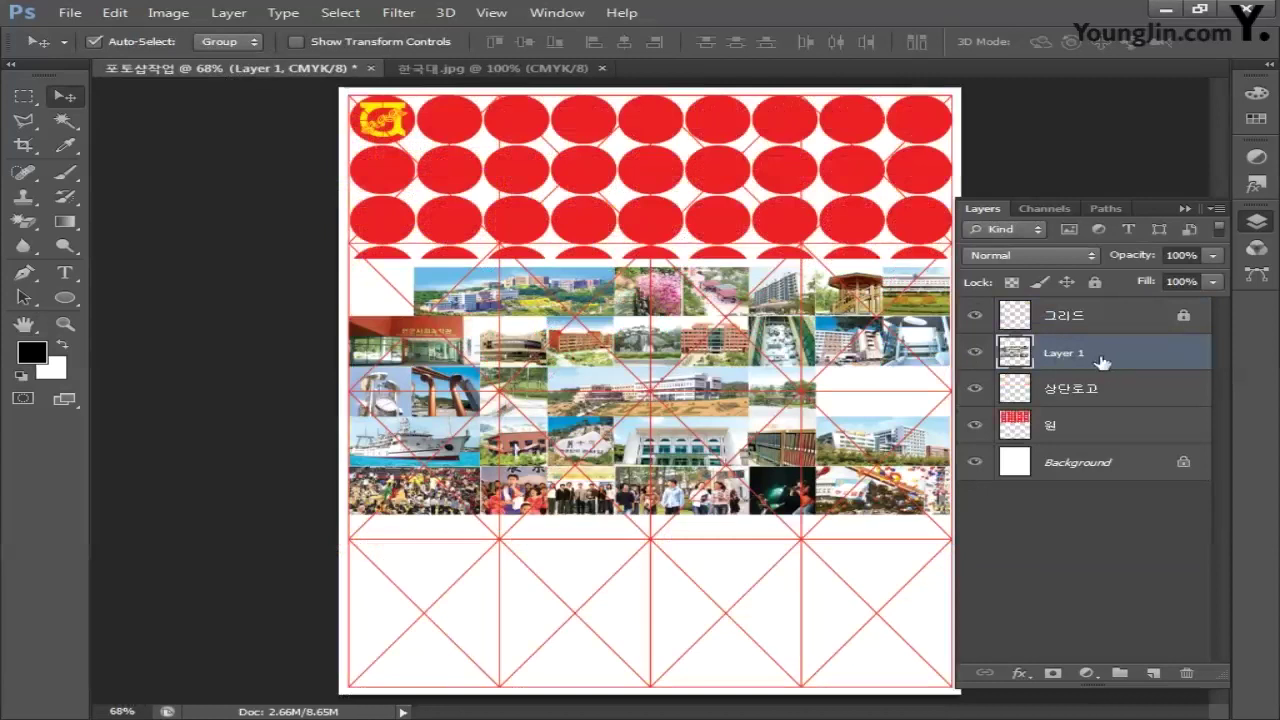
Move the pasted photo layer below the 상단로고 layer and position the photos over the circle pattern
left_click_drag(1110, 362, 1108, 408)
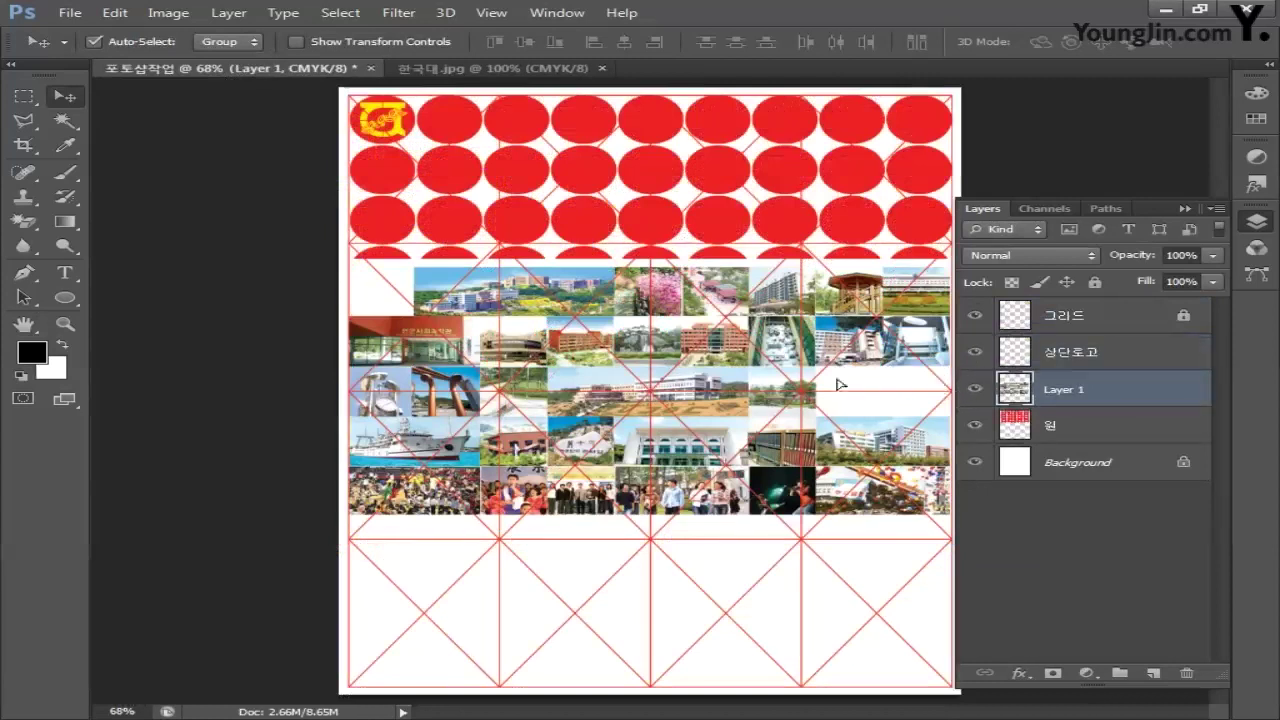
left_click_drag(838, 382, 838, 230)
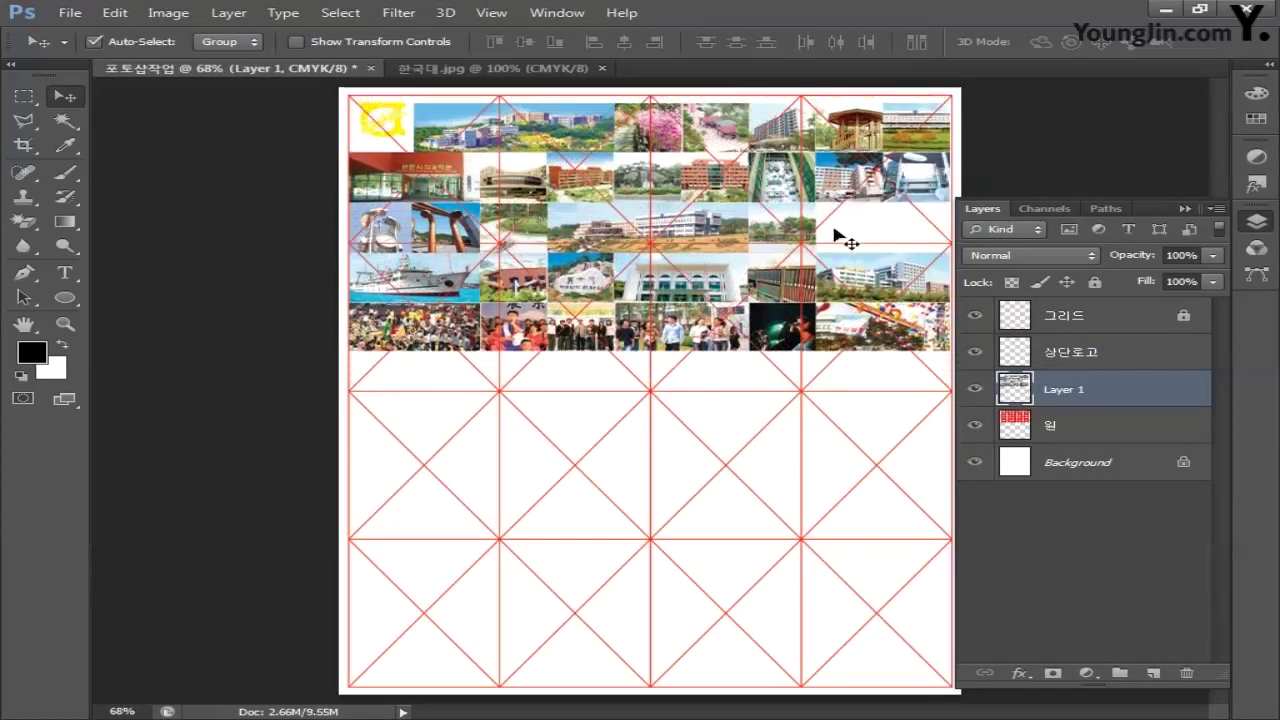
Rename the photo layer as 한국대 and clip it to the 원 layer with a clipping mask
double_click(1068, 390)
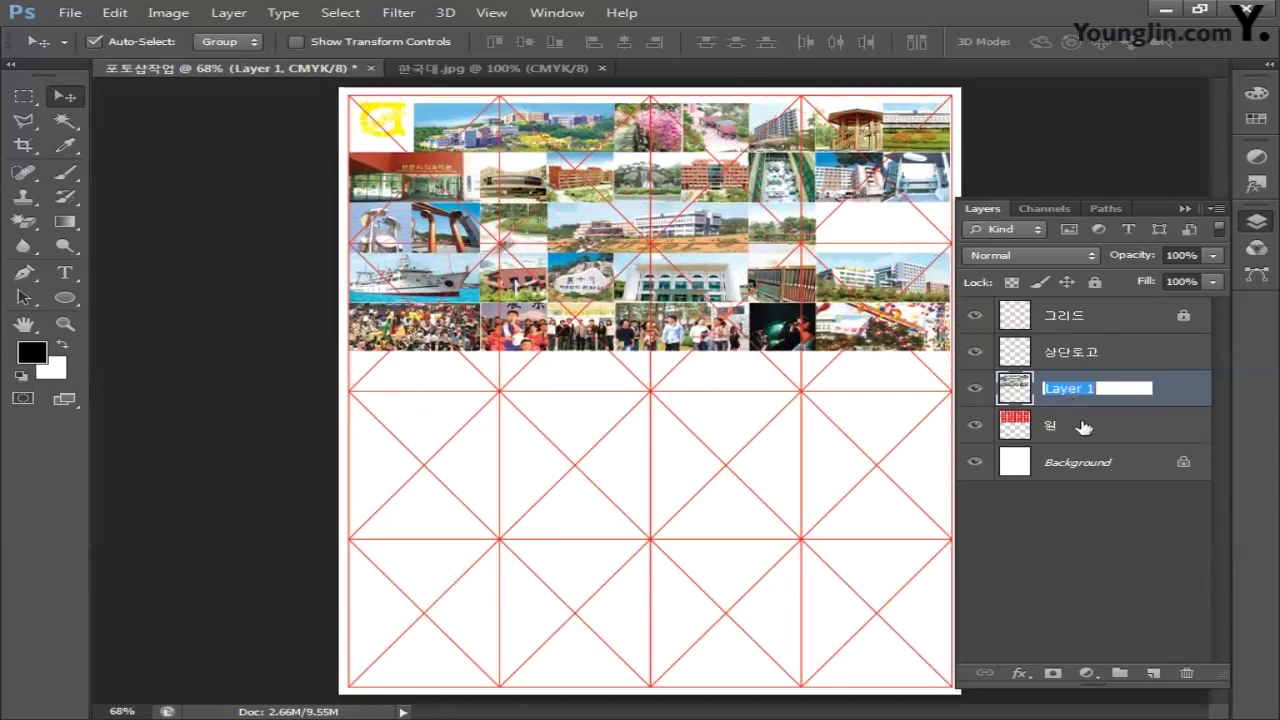
type("한국대")
key("Return")
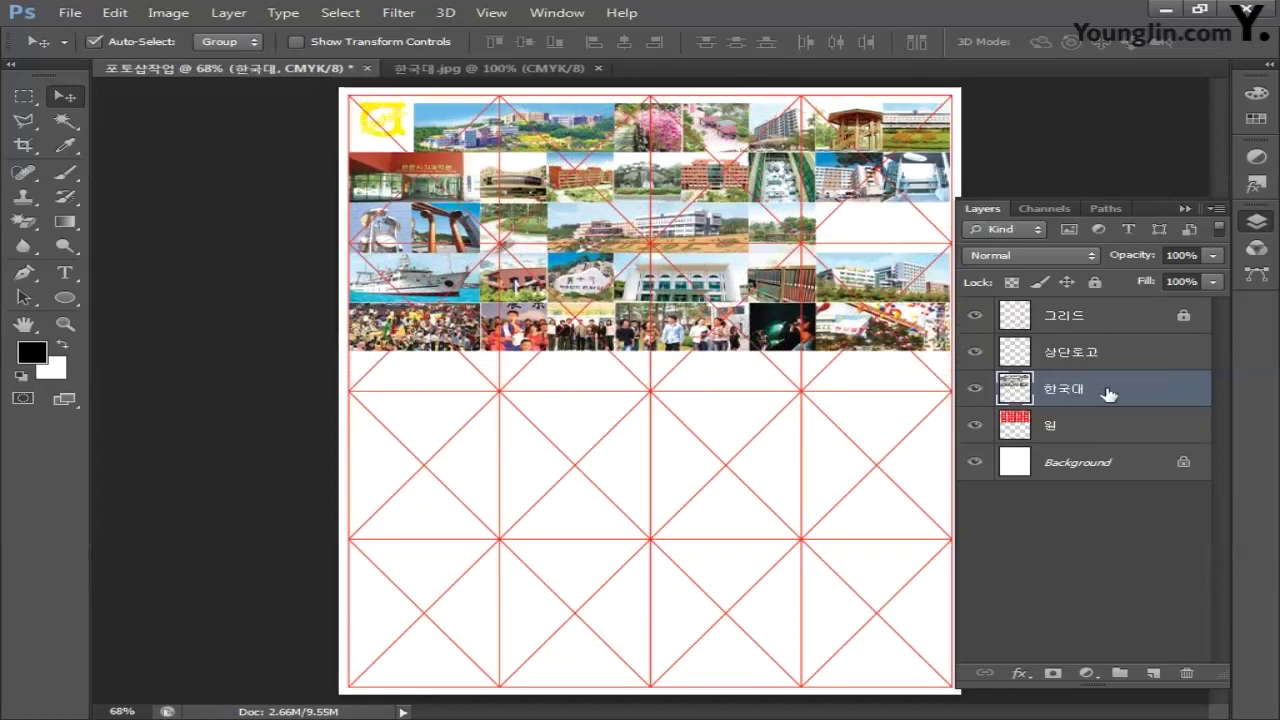
right_click(1108, 394)
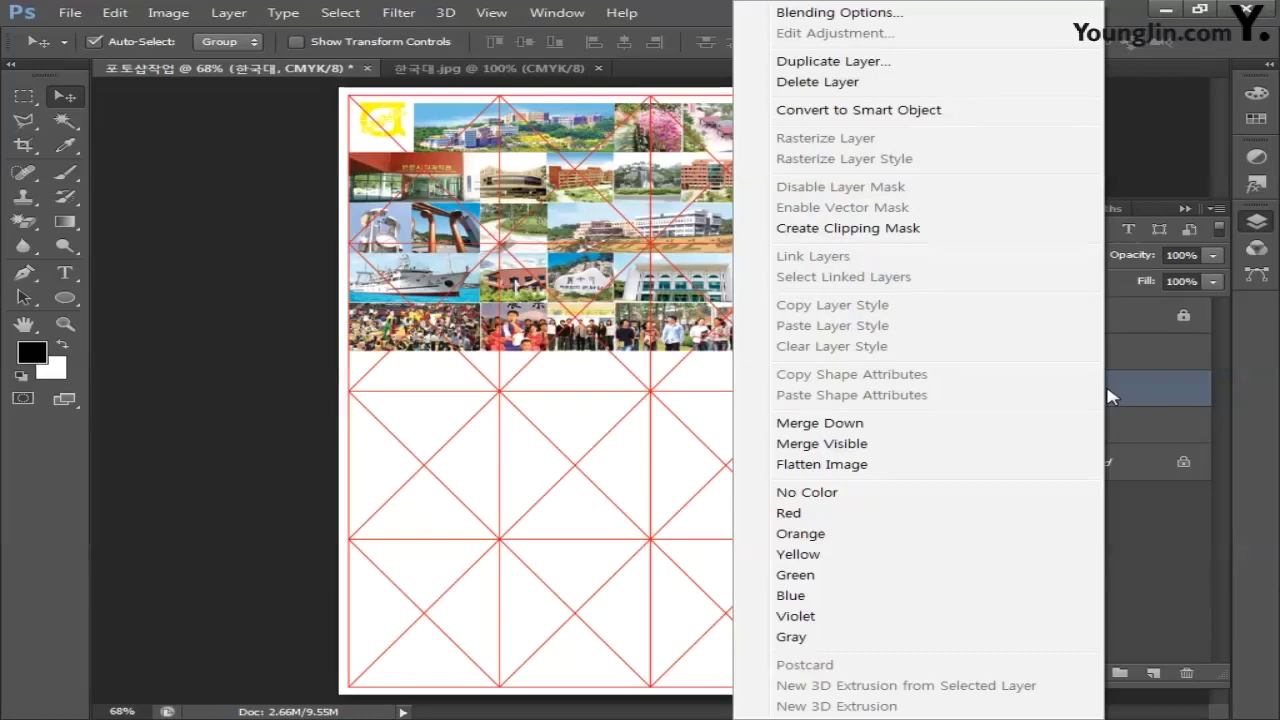
left_click(914, 238)
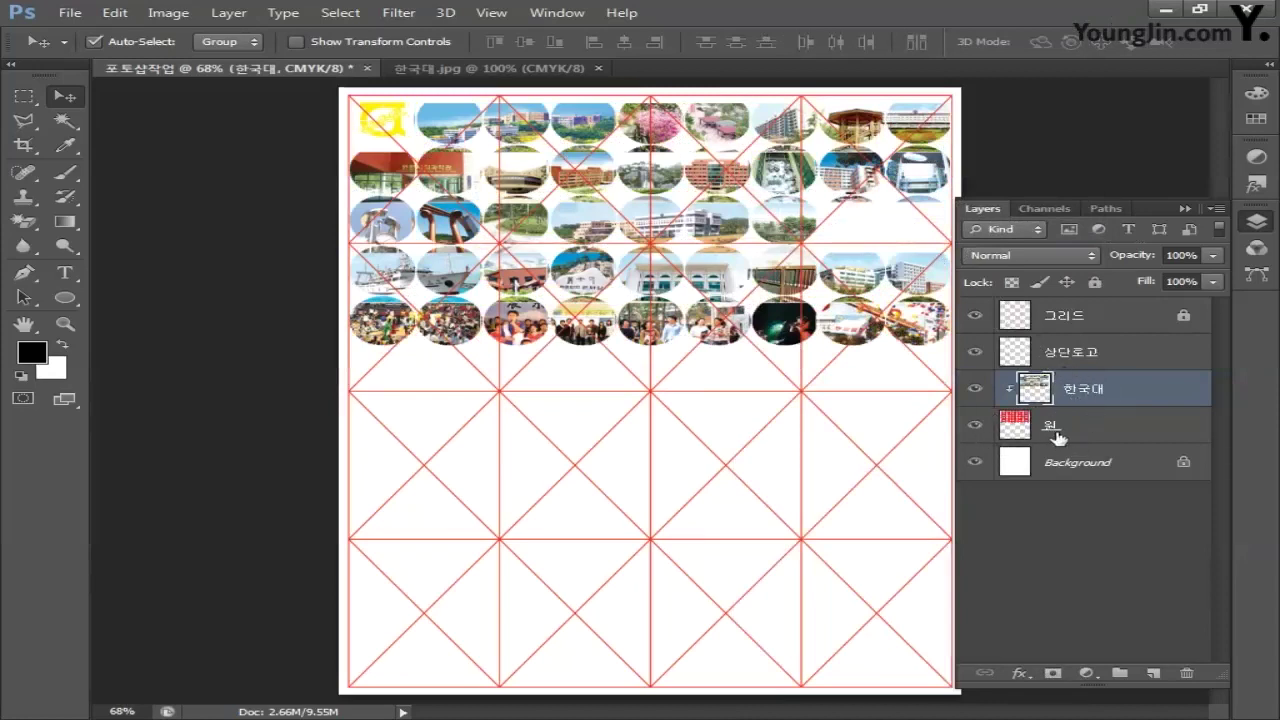
Scale the 한국대 layer down to about 99.7% and shift it up so the photos line up with the circles
key("ctrl+t")
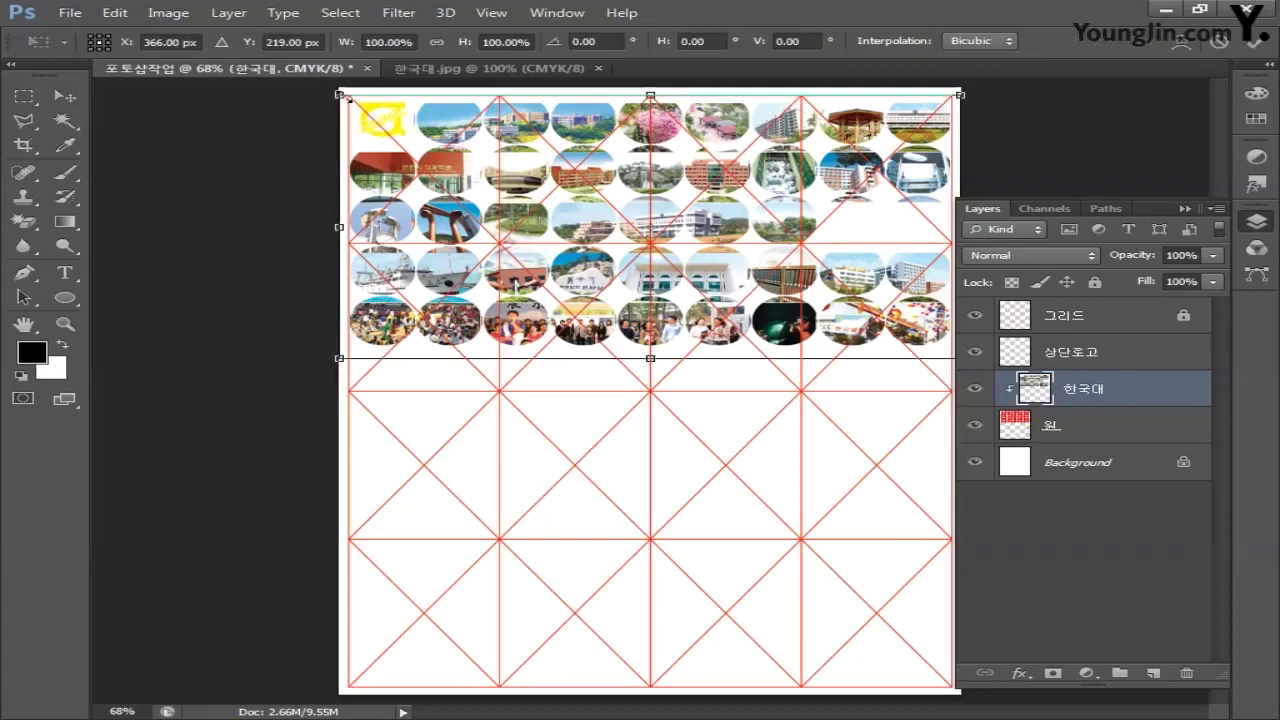
left_click_drag(340, 93, 348, 89)
key("Up")
key("Up")
key("Up")
key("Up")
key("Up")
key("Up")
key("Up")
key("Up")
key("Up")
key("Up")
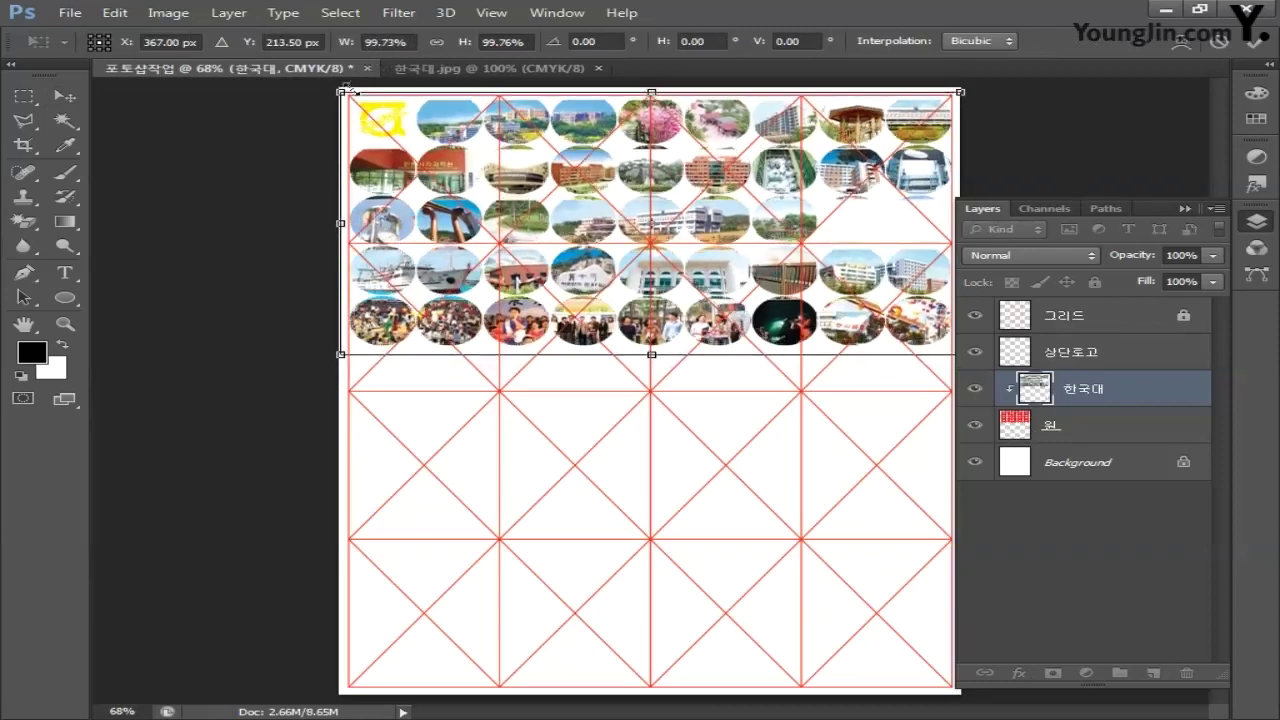
key("Return")
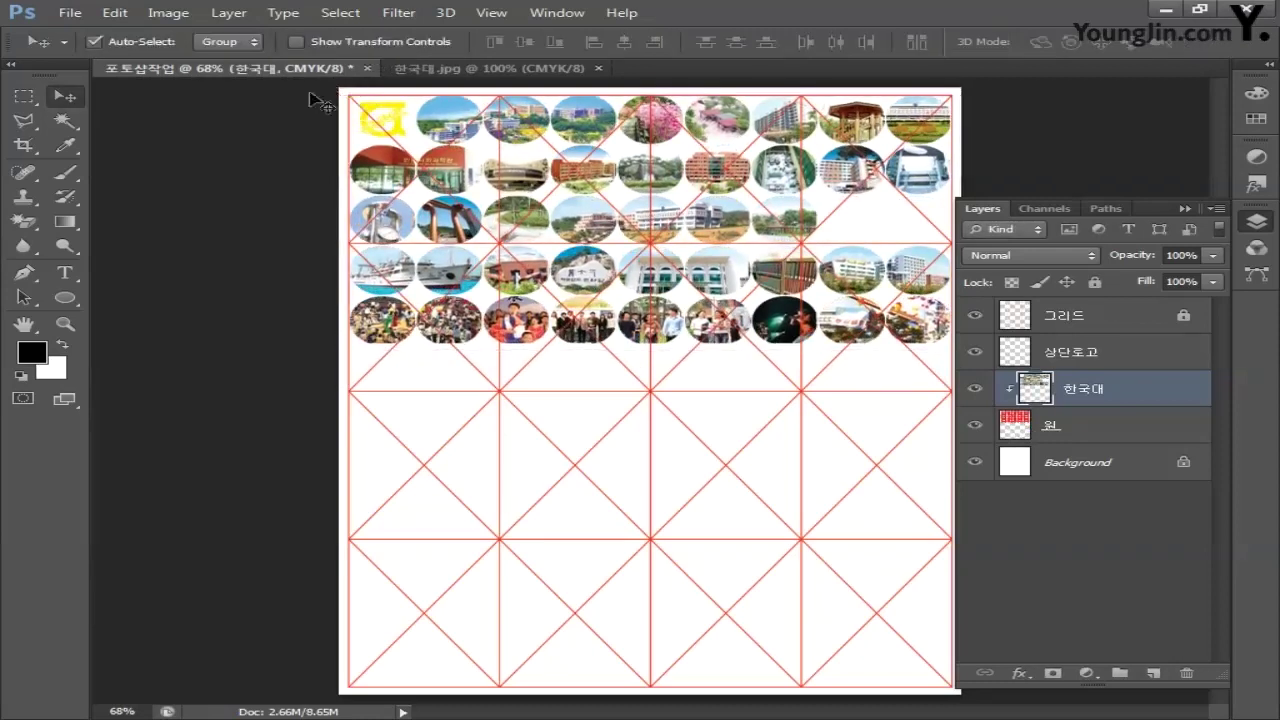
Delete the blank white area of the 한국대 layer covering the last two circles of the third row, and deselect
left_click(24, 97)
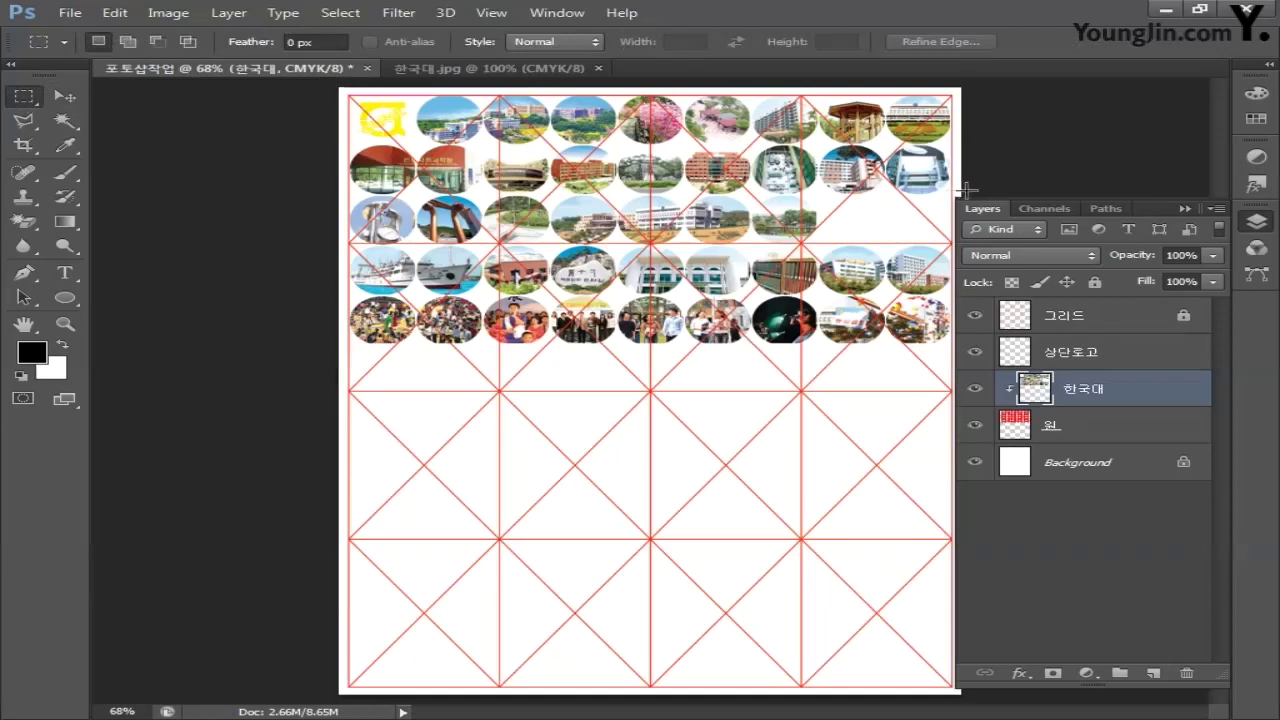
left_click_drag(957, 190, 820, 241)
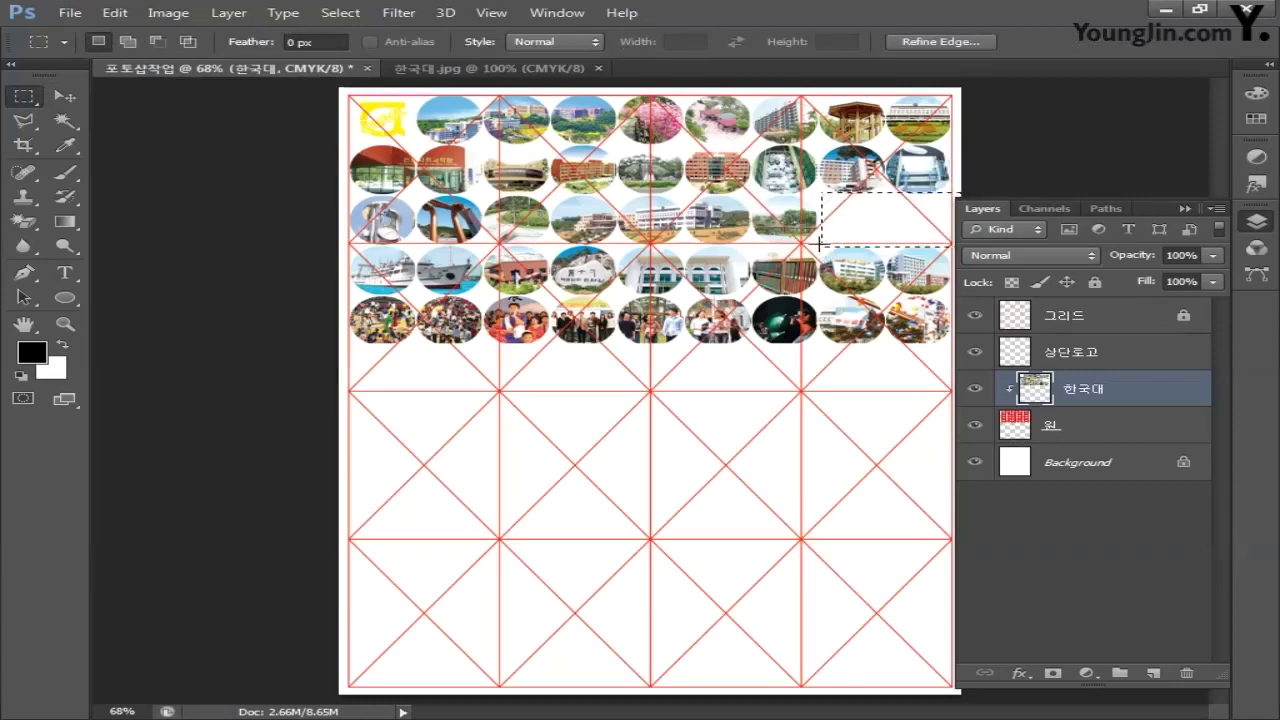
key("Delete")
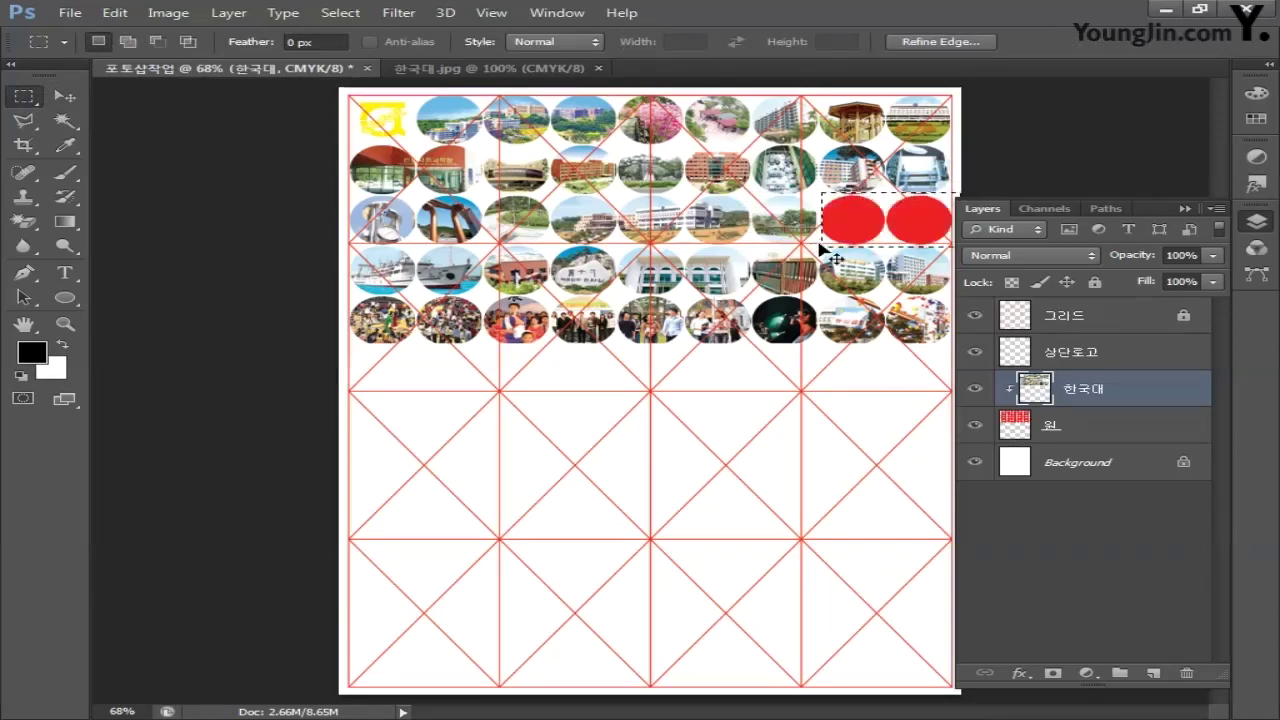
key("ctrl+d")
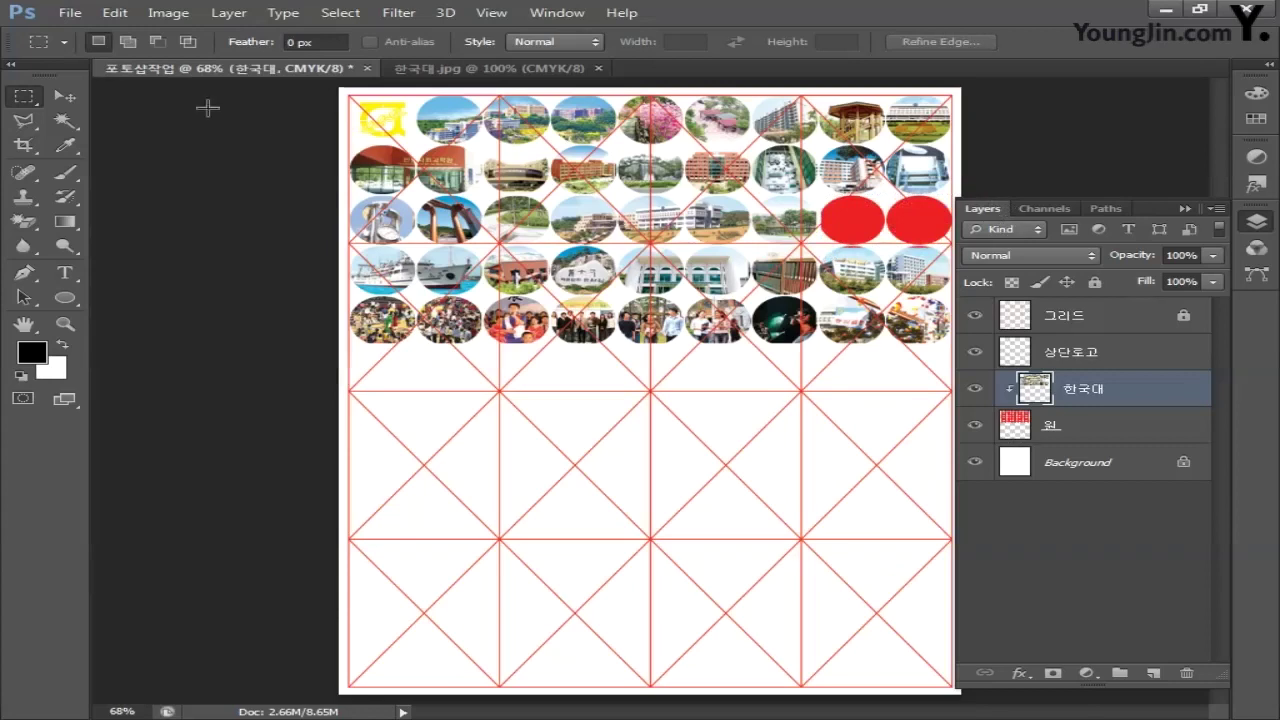
Create a new 60 by 60 mm CMYK document at 100 pixels/inch with a white background
left_click(69, 12)
left_click(91, 29)
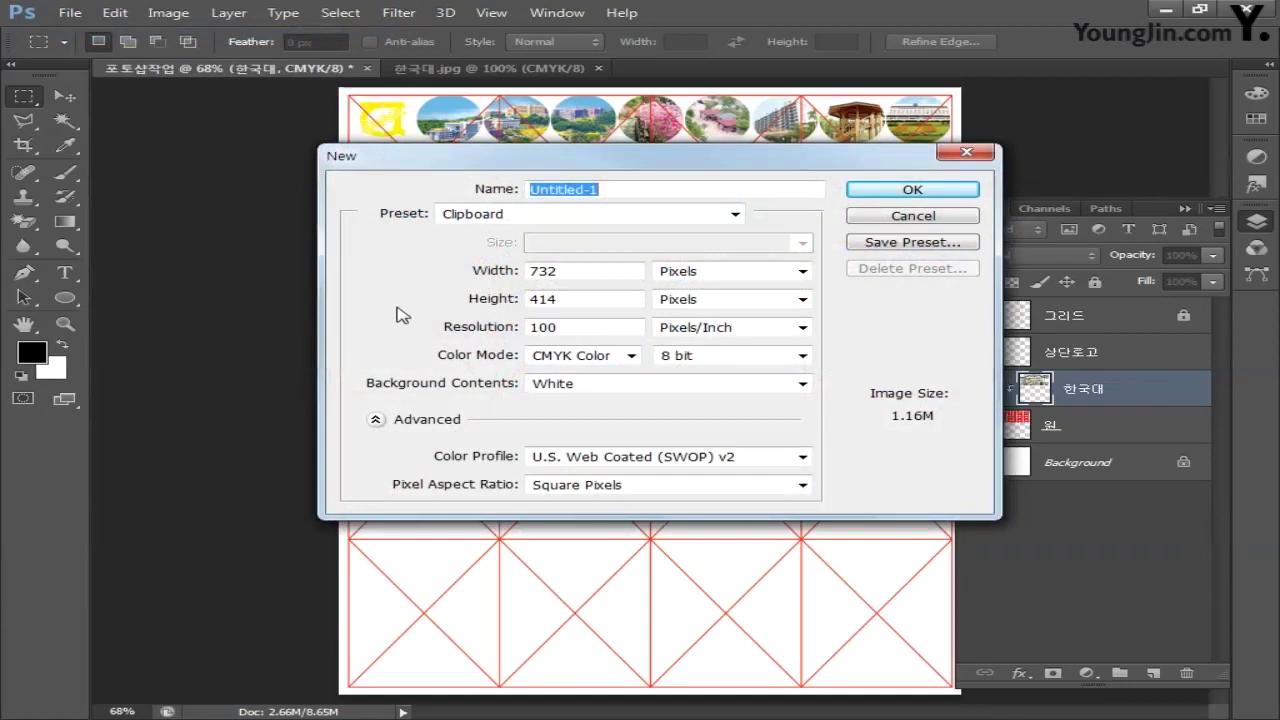
key("Tab")
key("Tab")
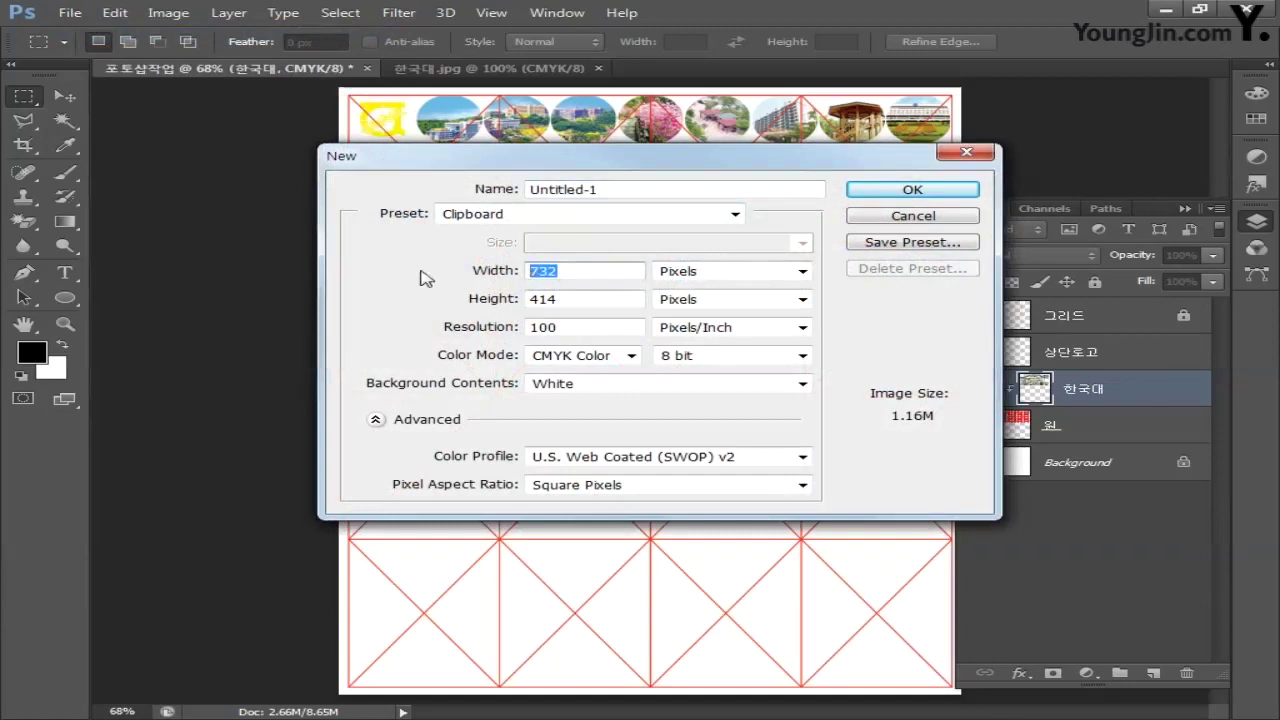
type("60")
left_click(725, 271)
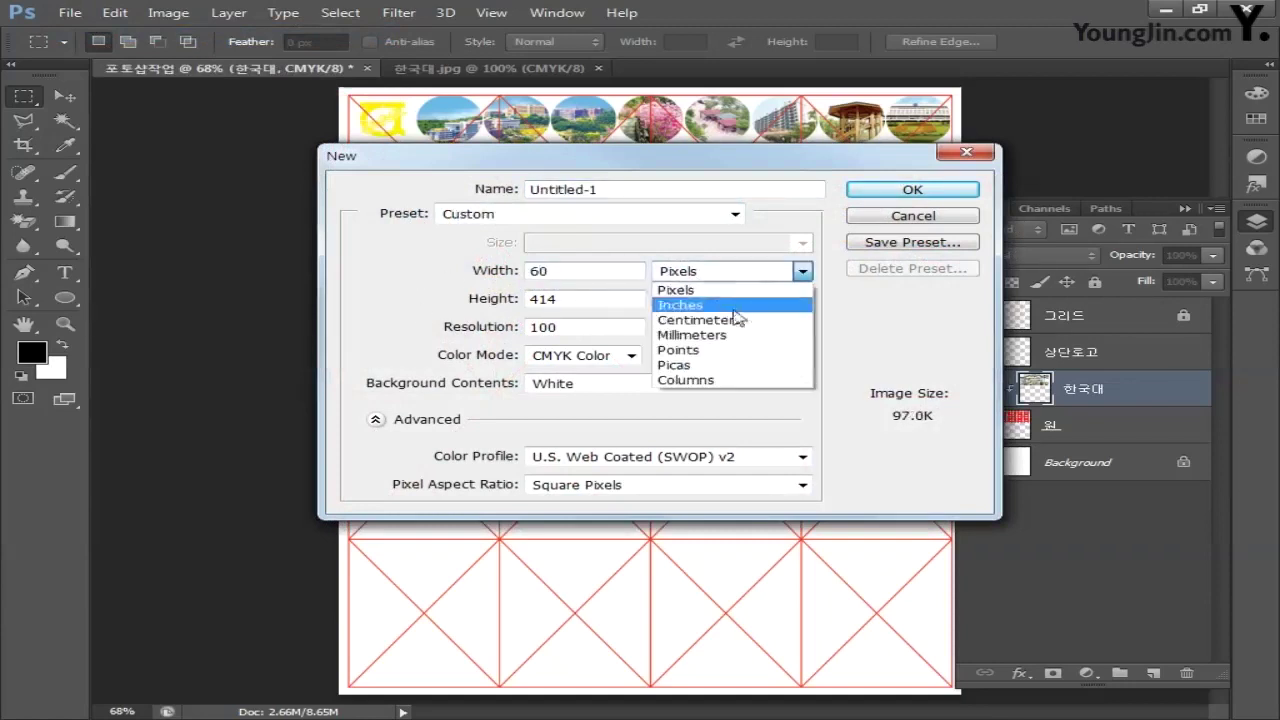
left_click(737, 322)
left_click_drag(583, 299, 420, 305)
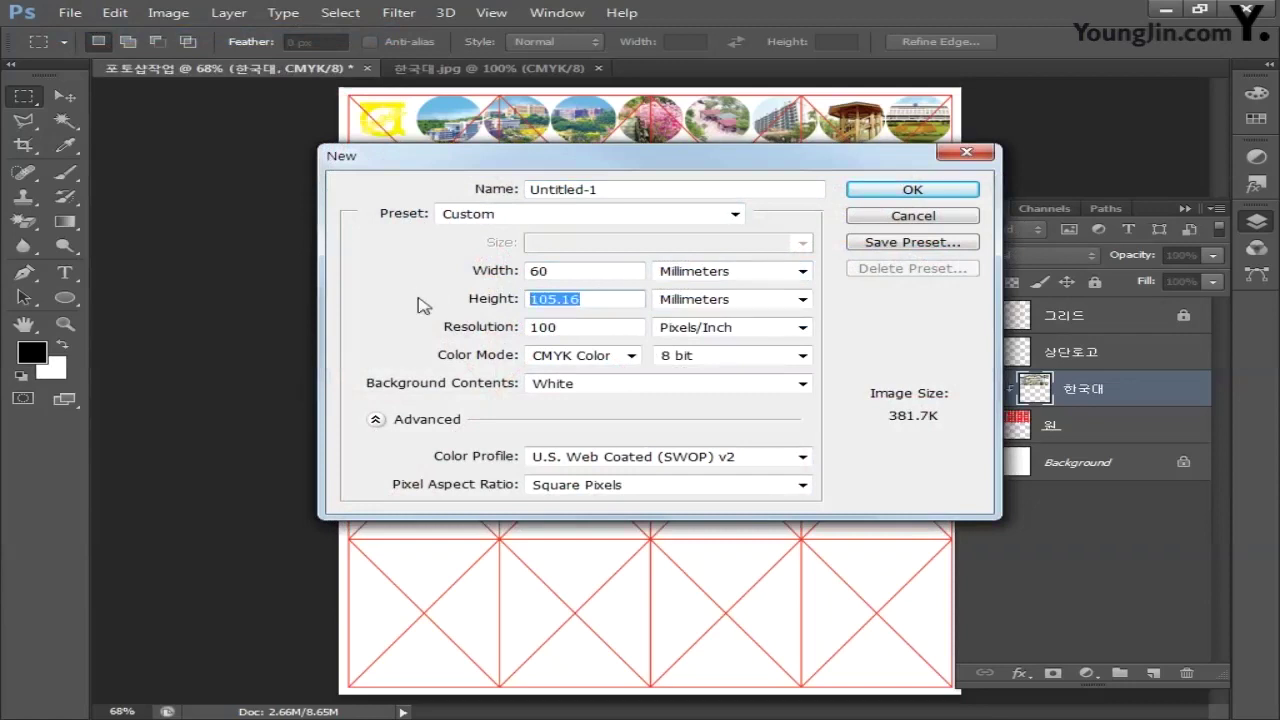
type("60")
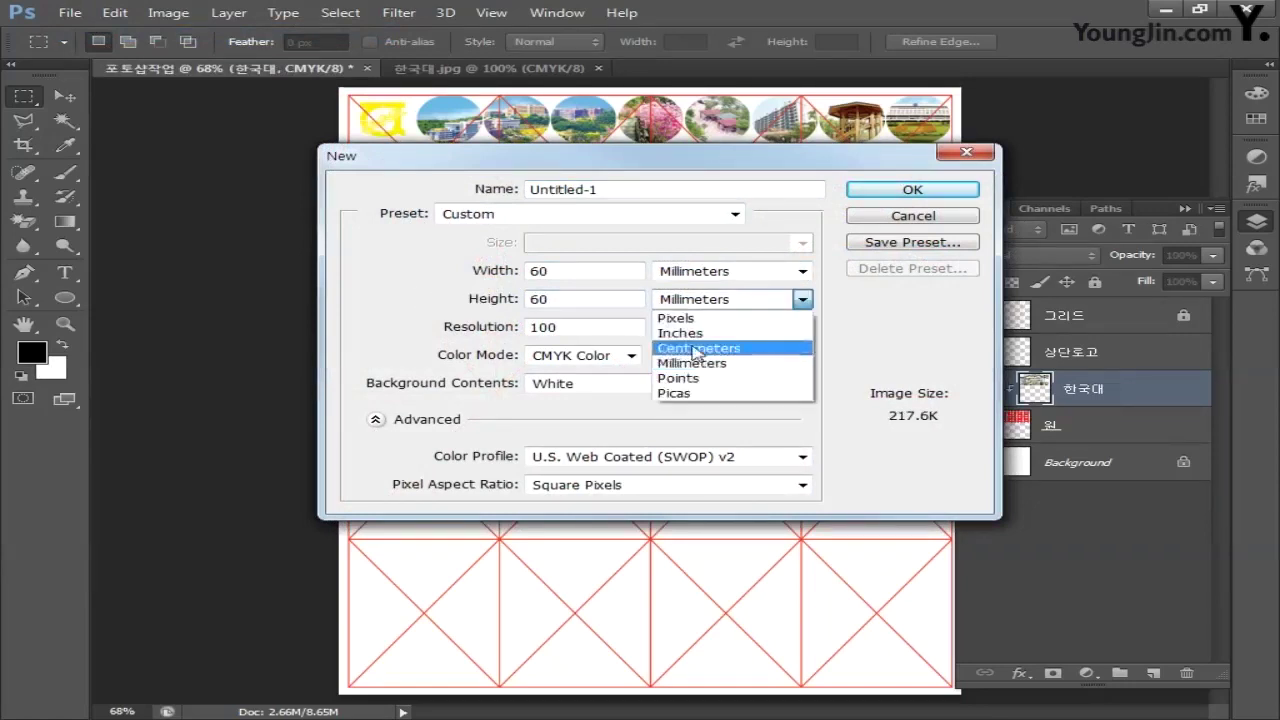
left_click(694, 364)
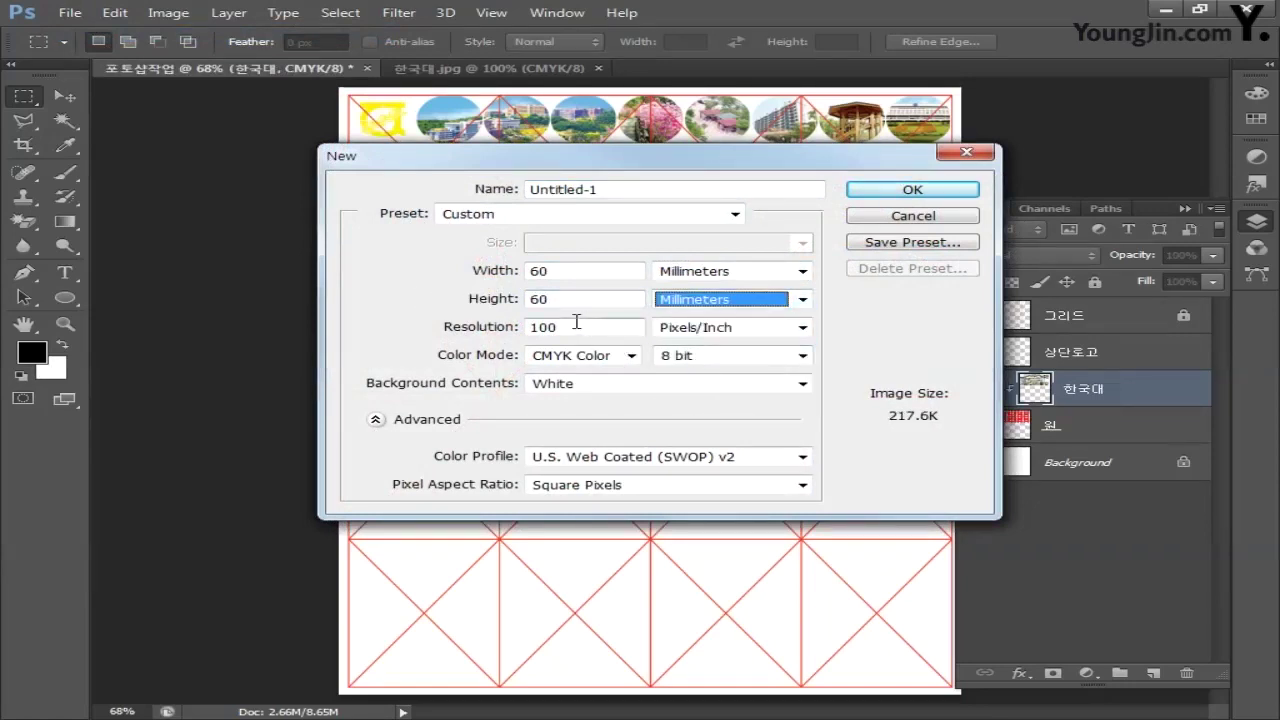
left_click(895, 195)
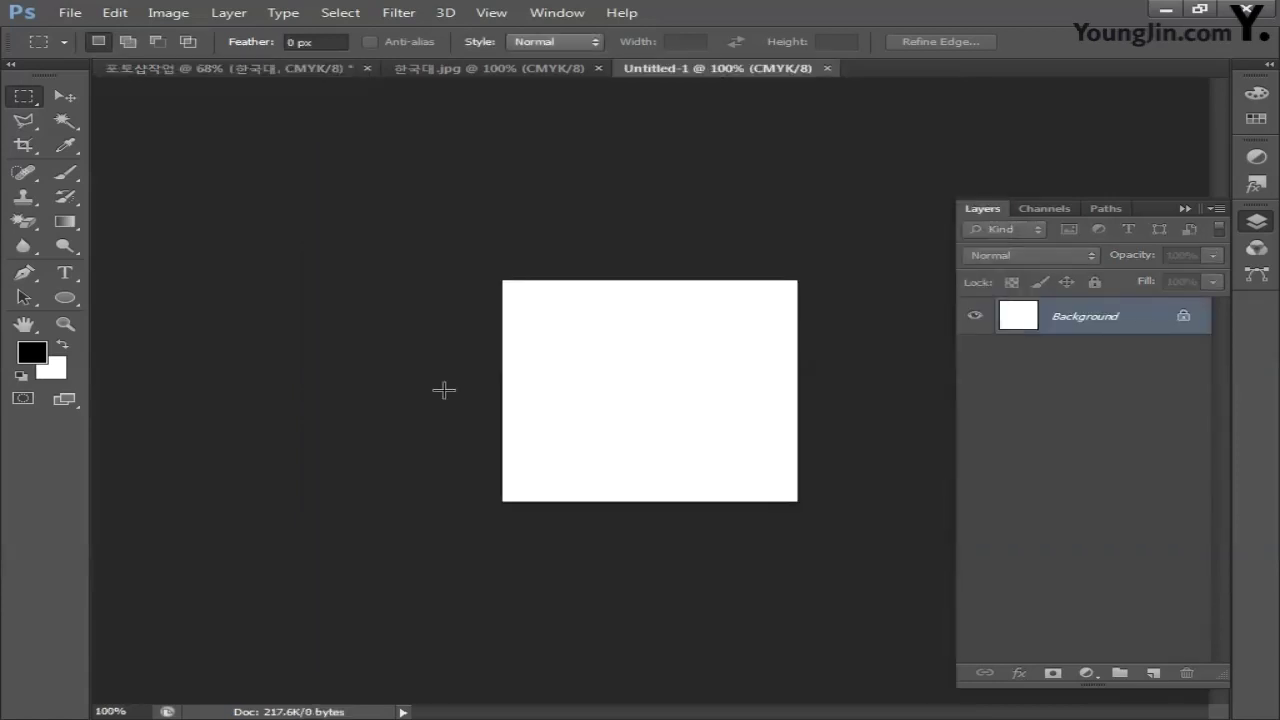
Add a new layer above the background and draw a circular marquee selection around the middle of the canvas
key("ctrl+plus")
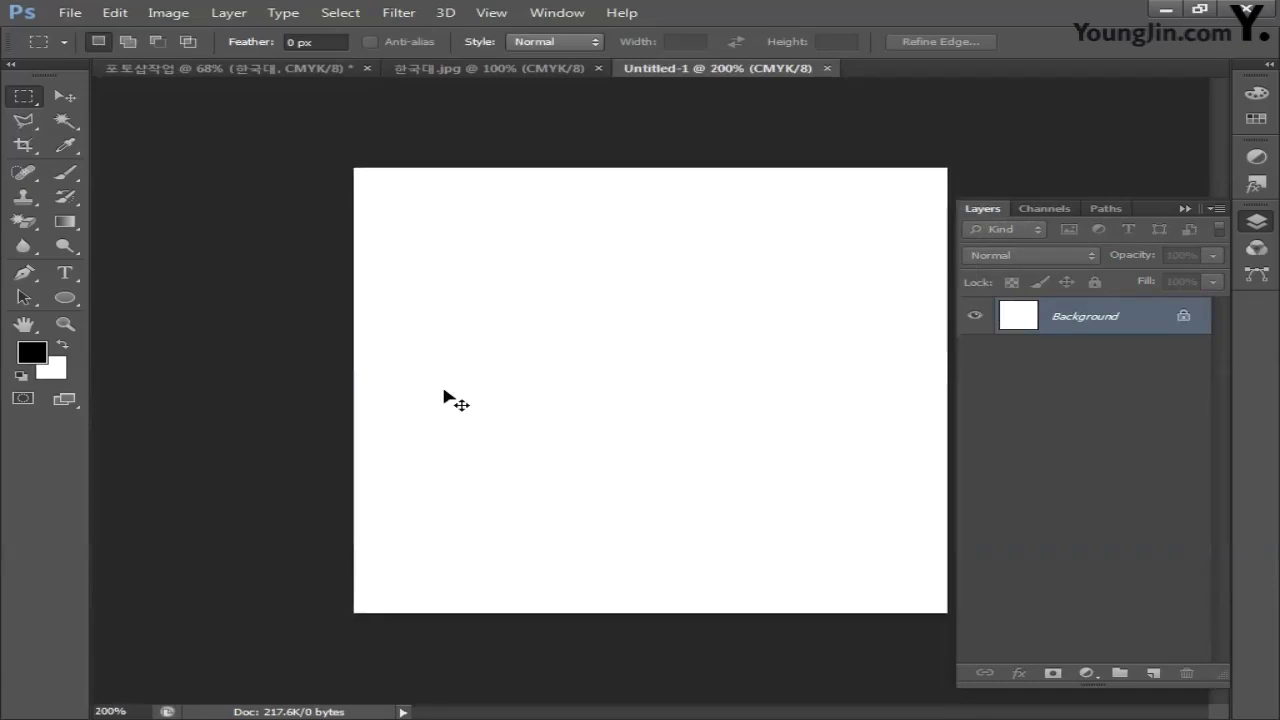
key("ctrl+plus")
key("ctrl+minus")
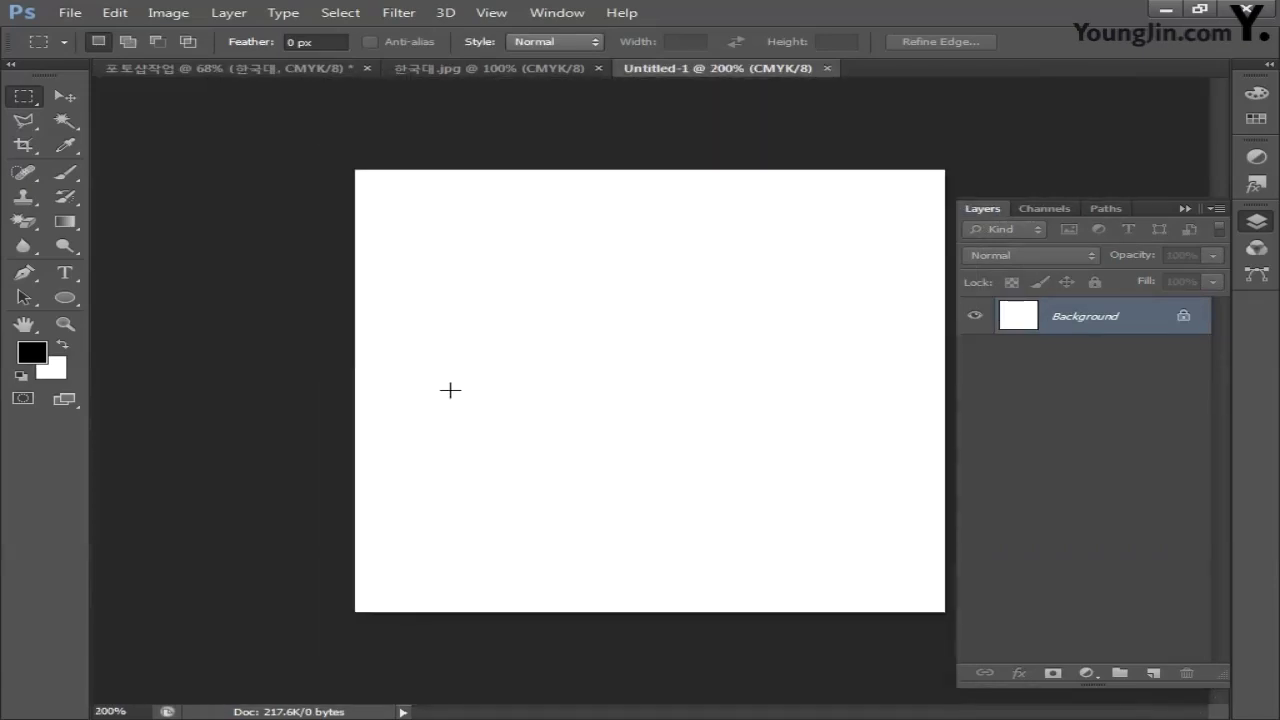
left_click(1153, 673)
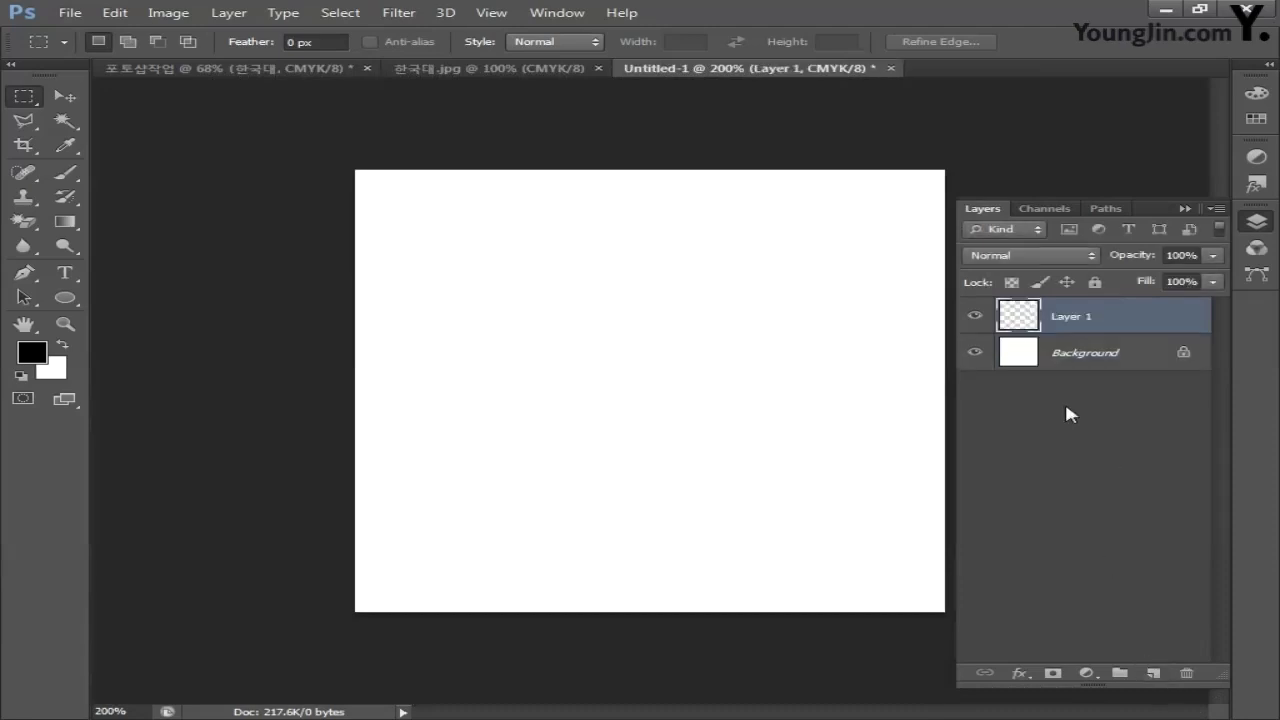
left_click(34, 97)
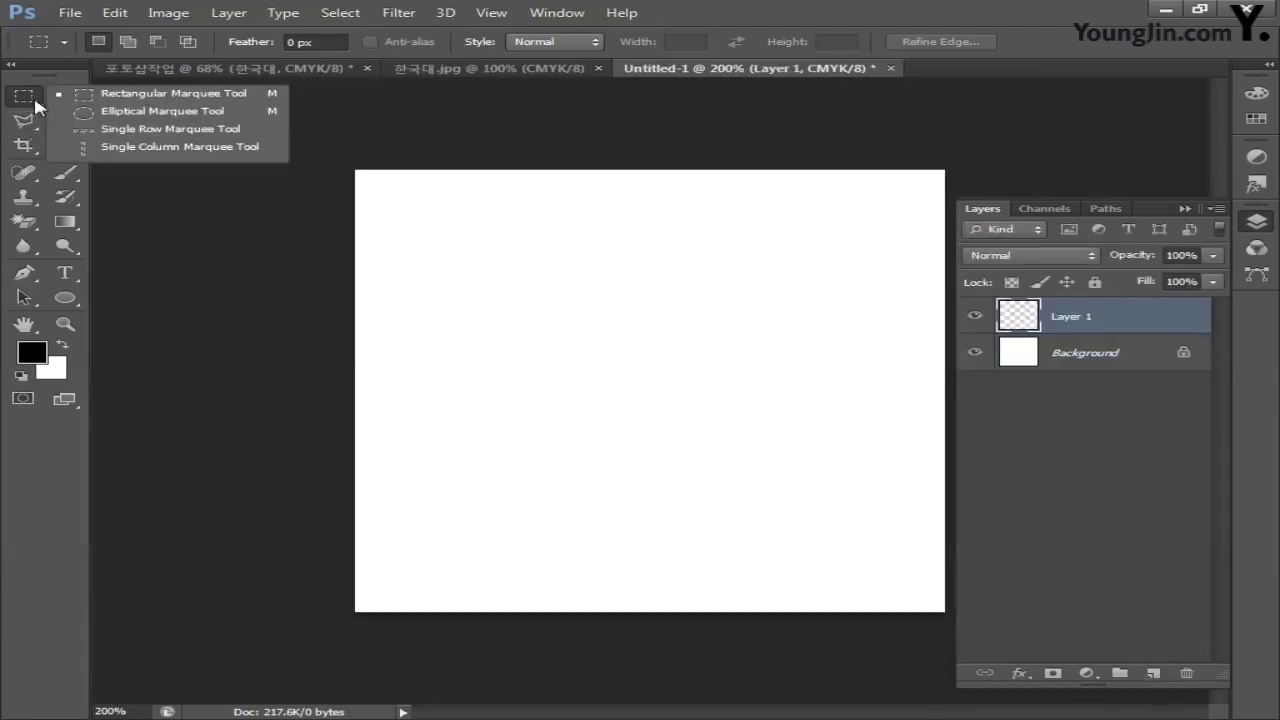
left_click(157, 110)
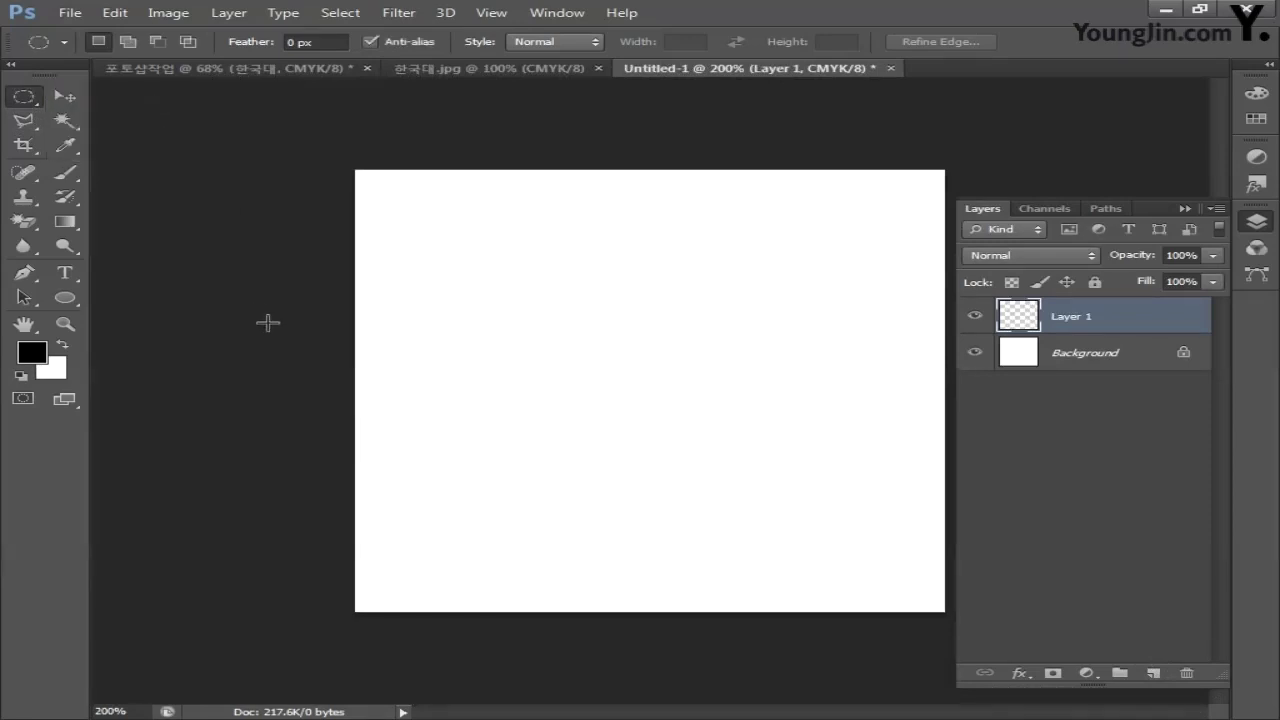
left_click_drag(532, 270, 829, 549)
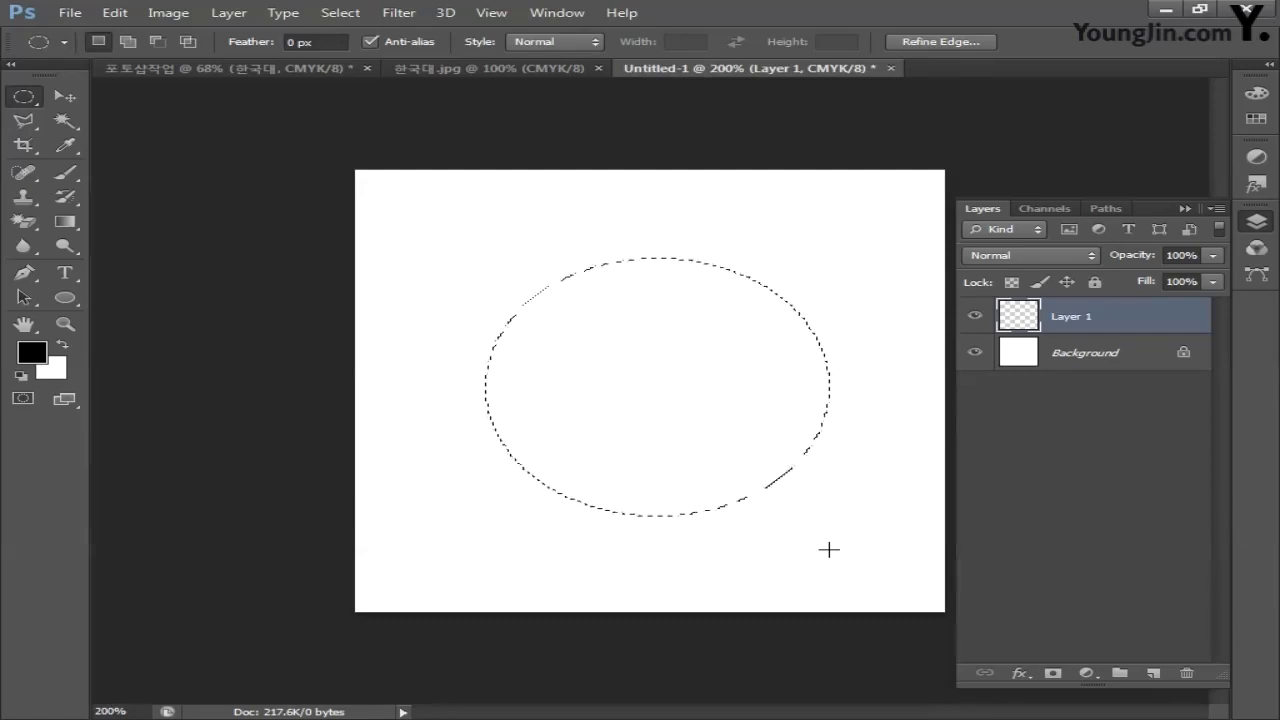
Fill the circular selection on Layer 1 with a foreground colour of C 0, M 20, Y 20, K 0
left_click(36, 354)
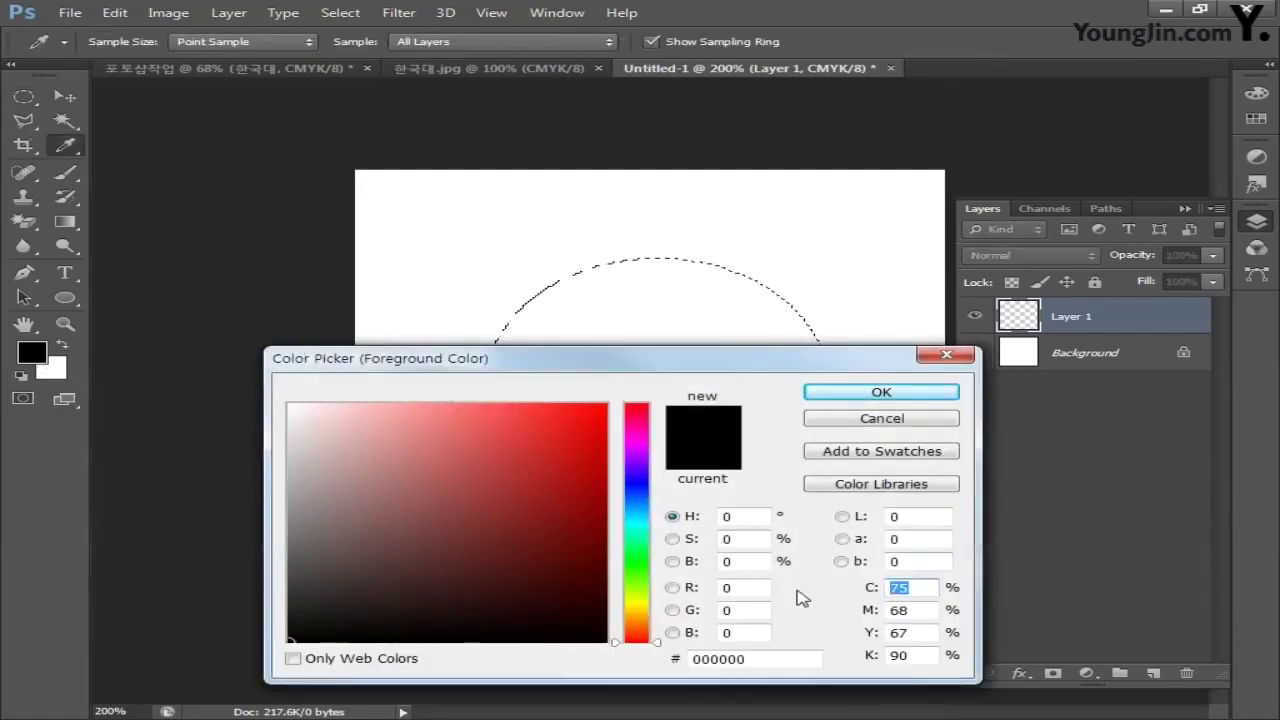
type("020")
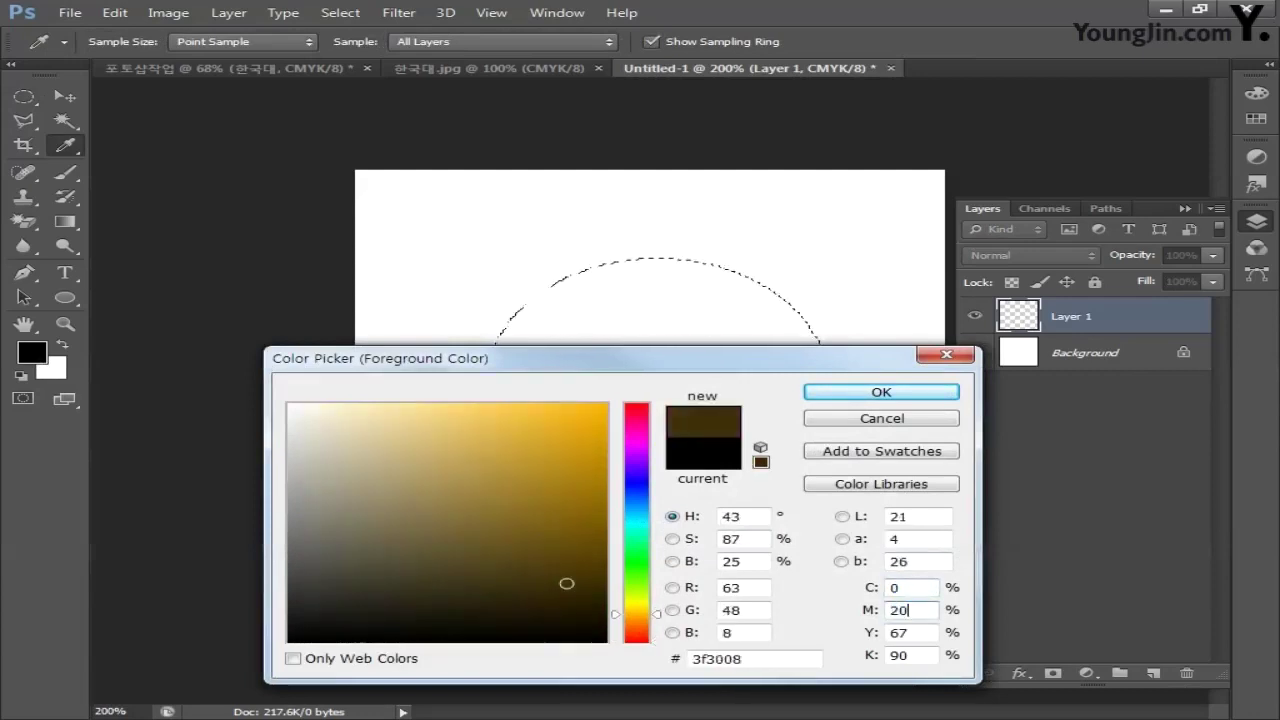
key("Tab")
type("20")
key("Tab")
type("0")
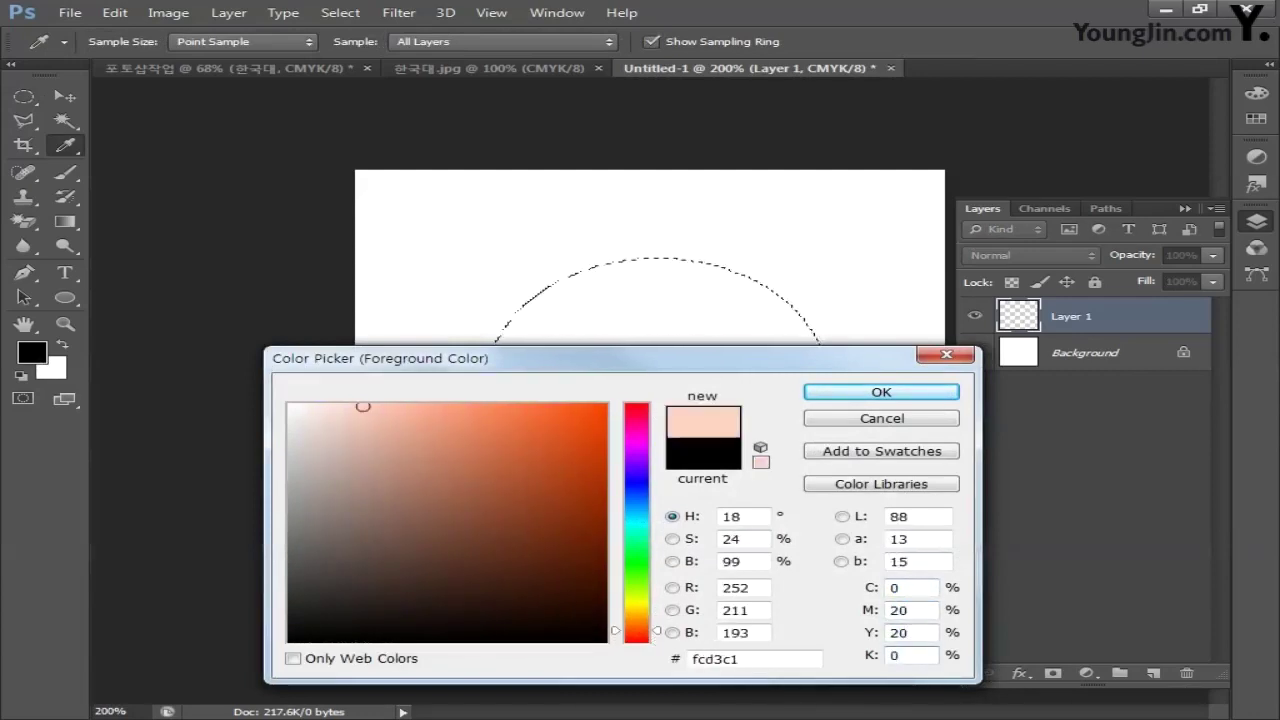
left_click(838, 393)
key("m")
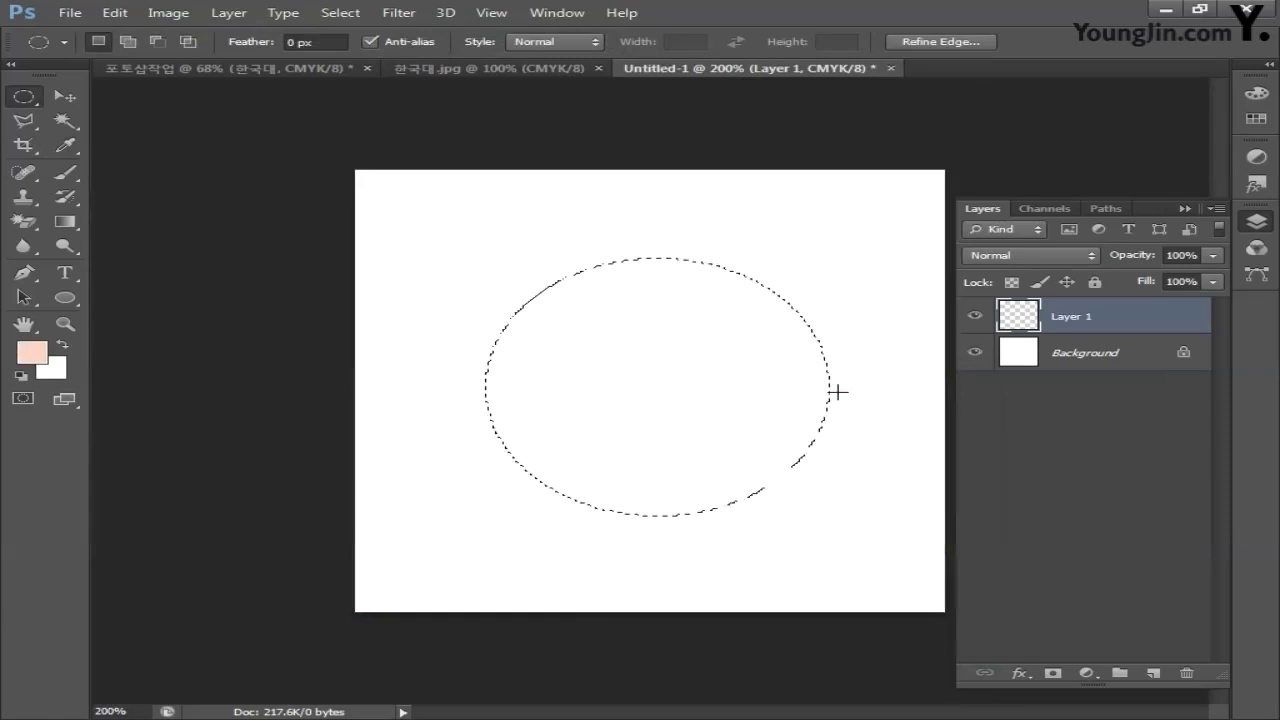
key("alt+Delete")
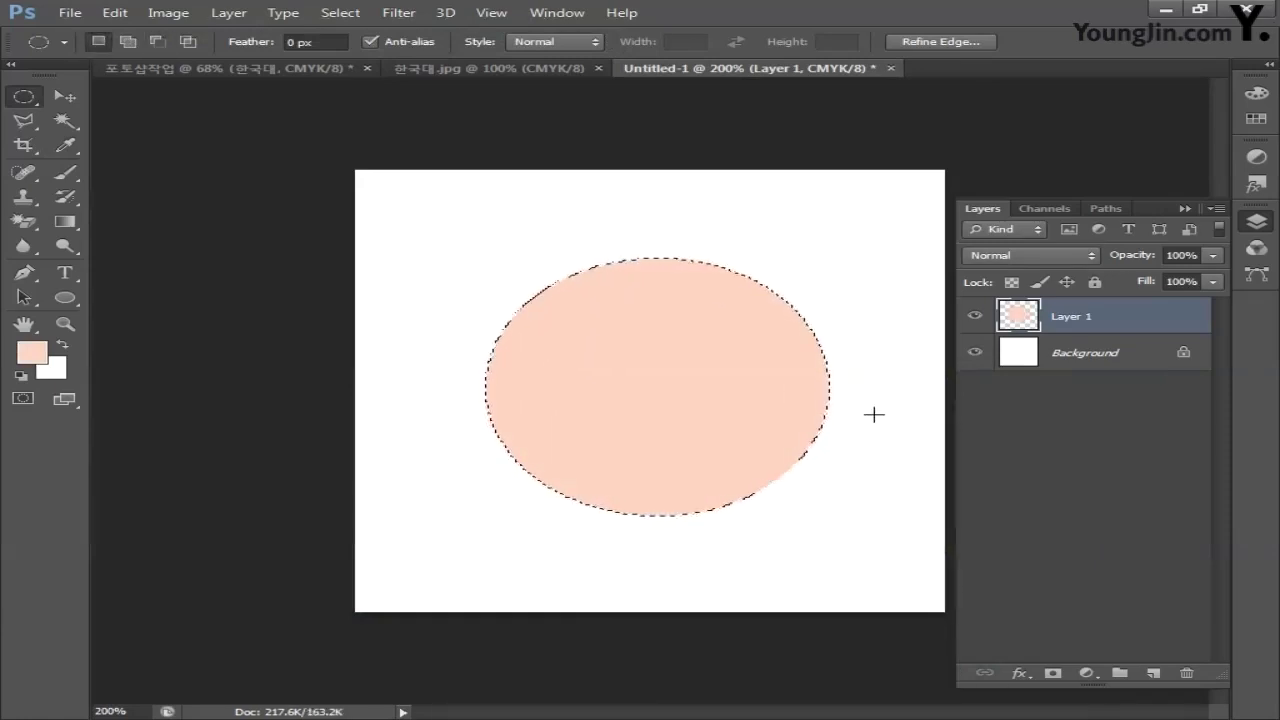
Select the whole canvas and define it as a pattern named Pattern 1
key("ctrl+a")
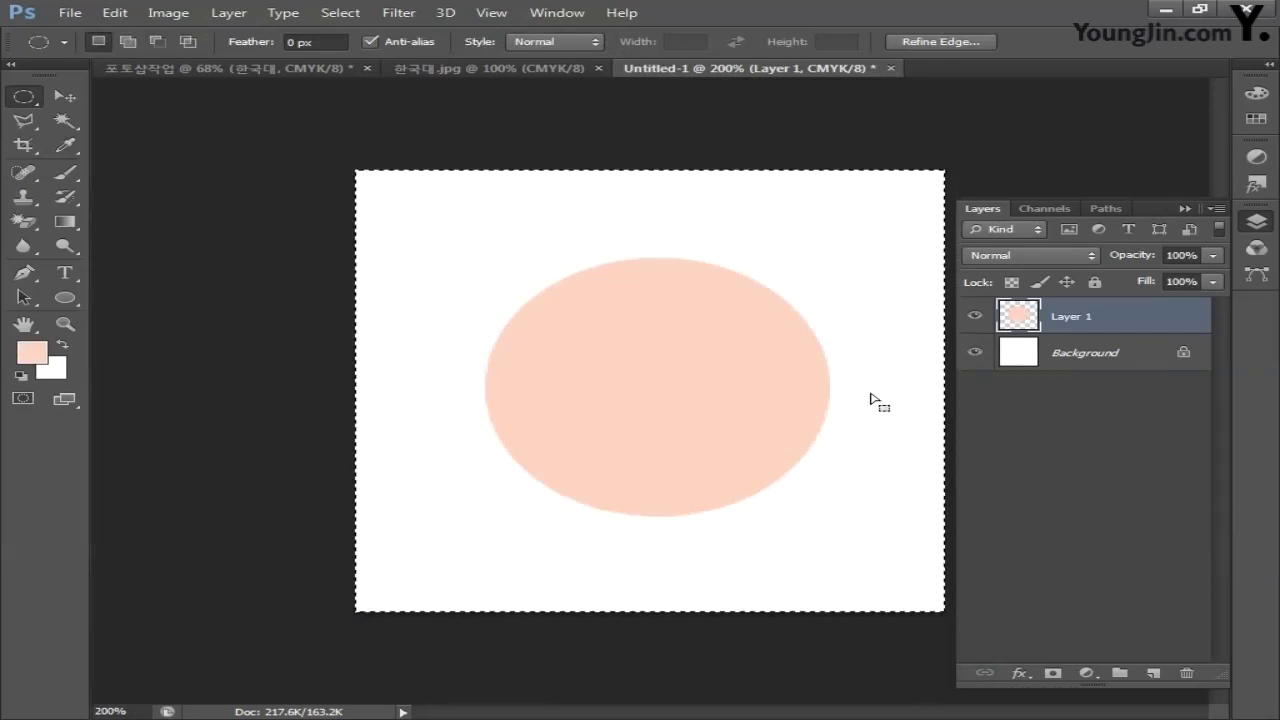
left_click(114, 13)
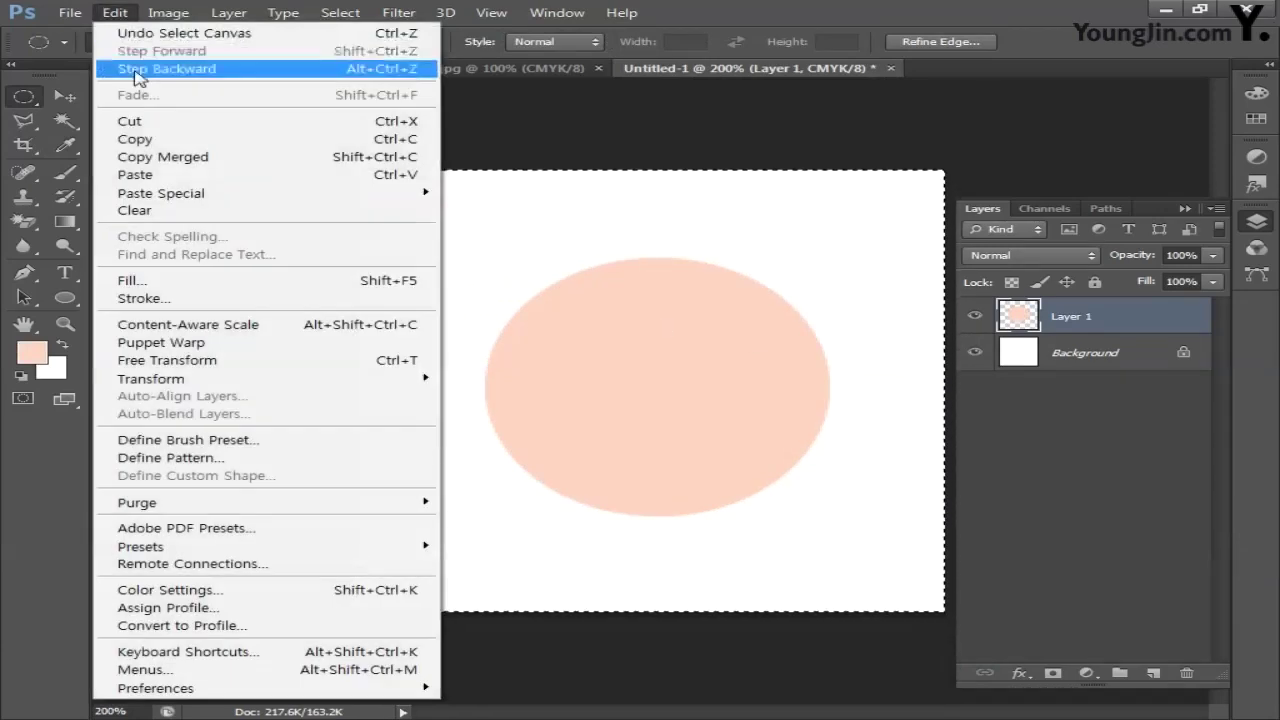
left_click(188, 458)
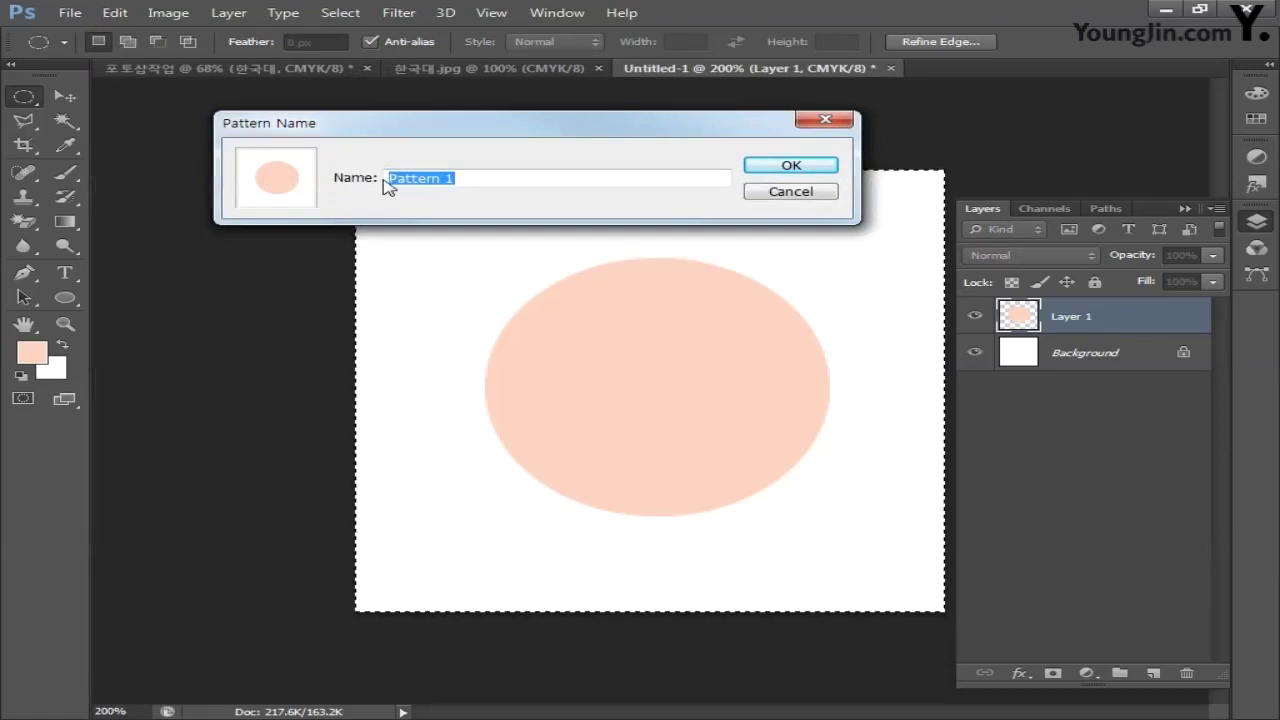
left_click(775, 167)
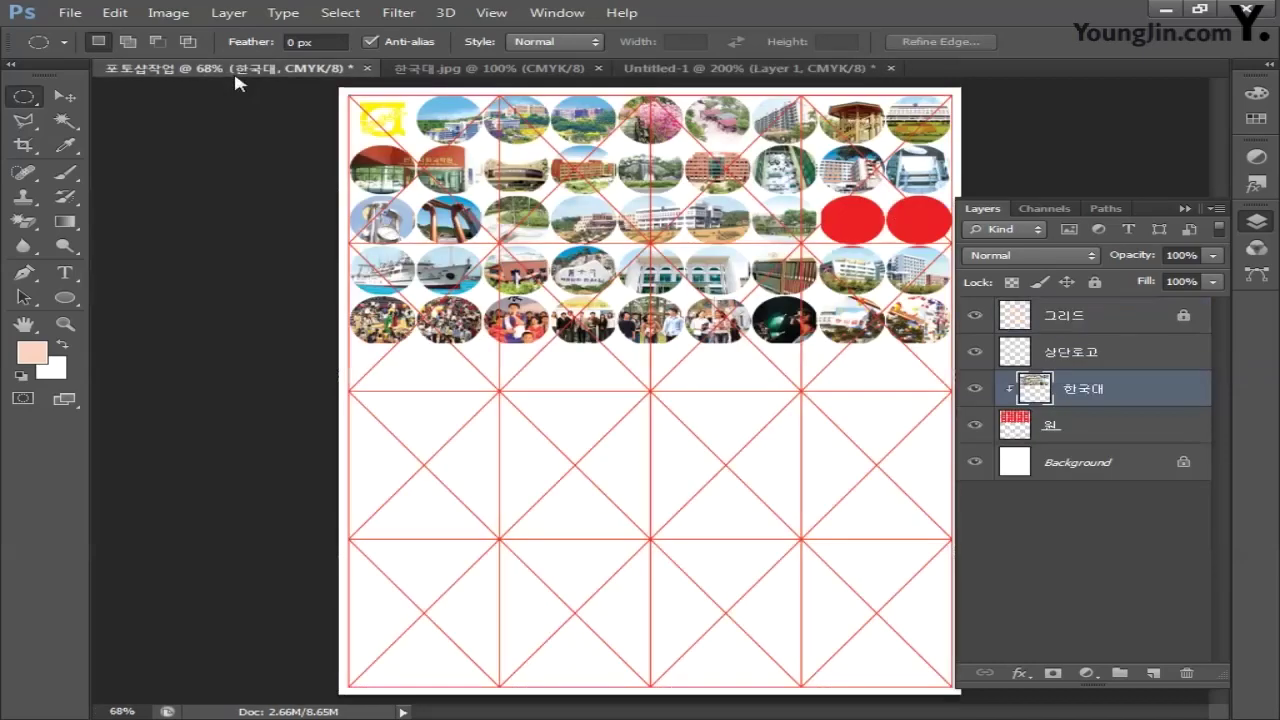
In the 포토샵작업 document, add a new layer above the 한국대 layer and name it 도트무늬
left_click(233, 69)
left_click(1153, 673)
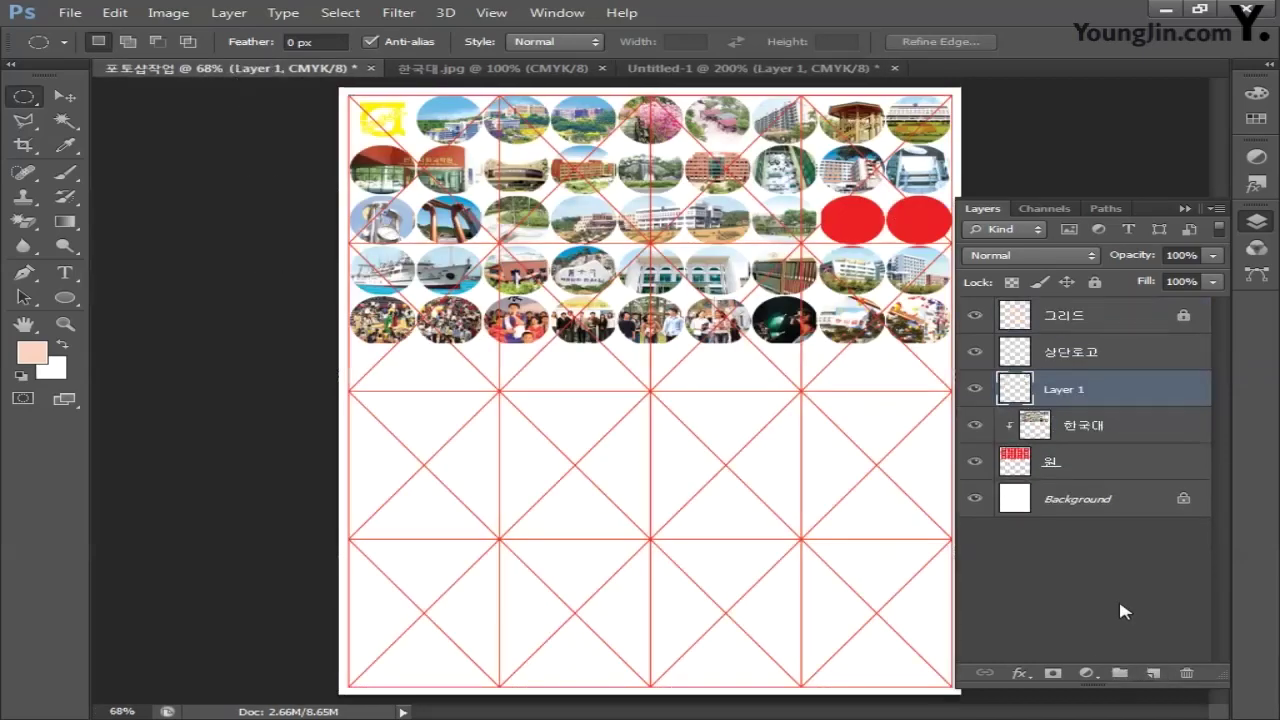
double_click(1068, 389)
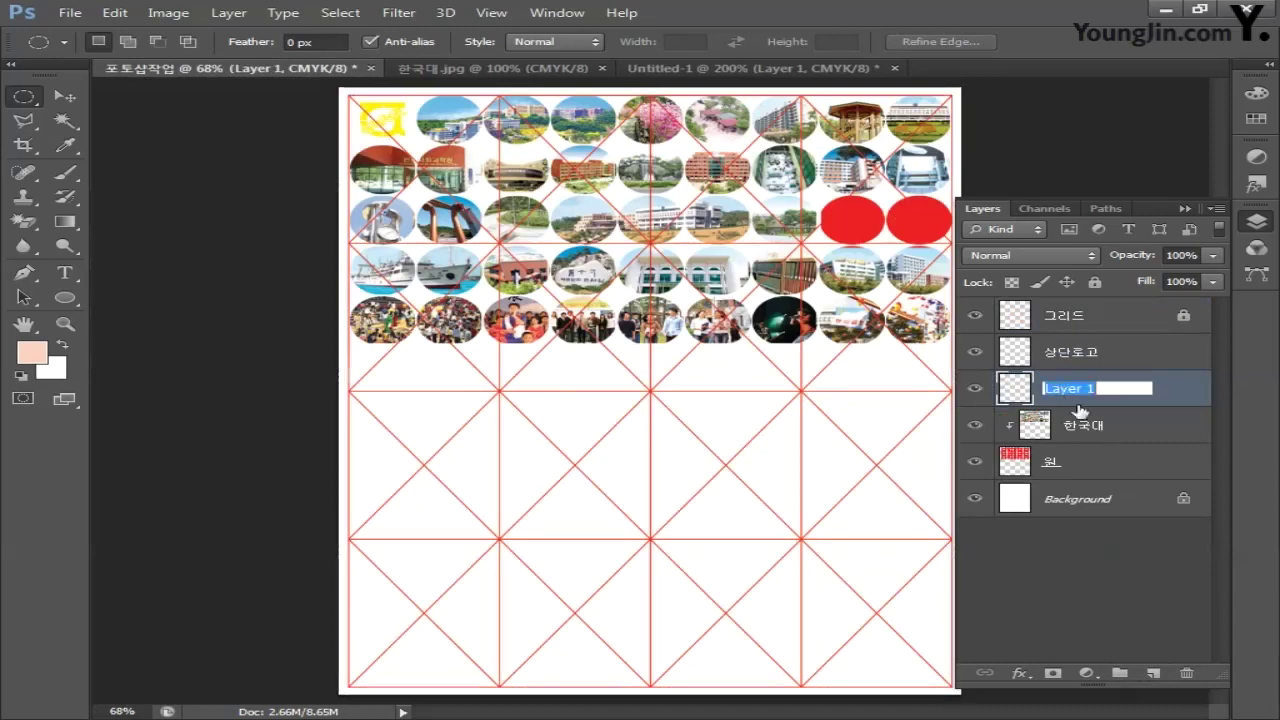
type("도트무늬")
key("Return")
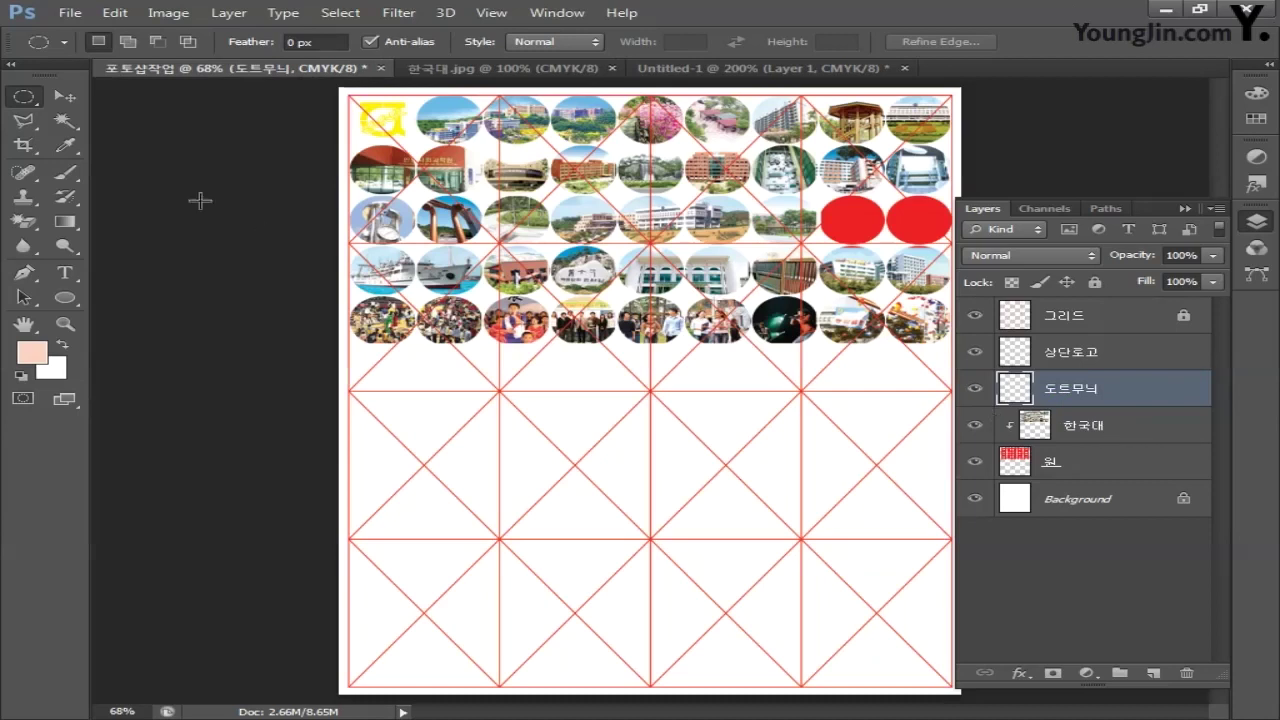
Fill a full-width rectangular selection below the photo circles on the 도트무늬 layer with white, C 0, M 0, Y 0, K 0
right_click(27, 98)
left_click(90, 95)
left_click_drag(340, 343, 1004, 556)
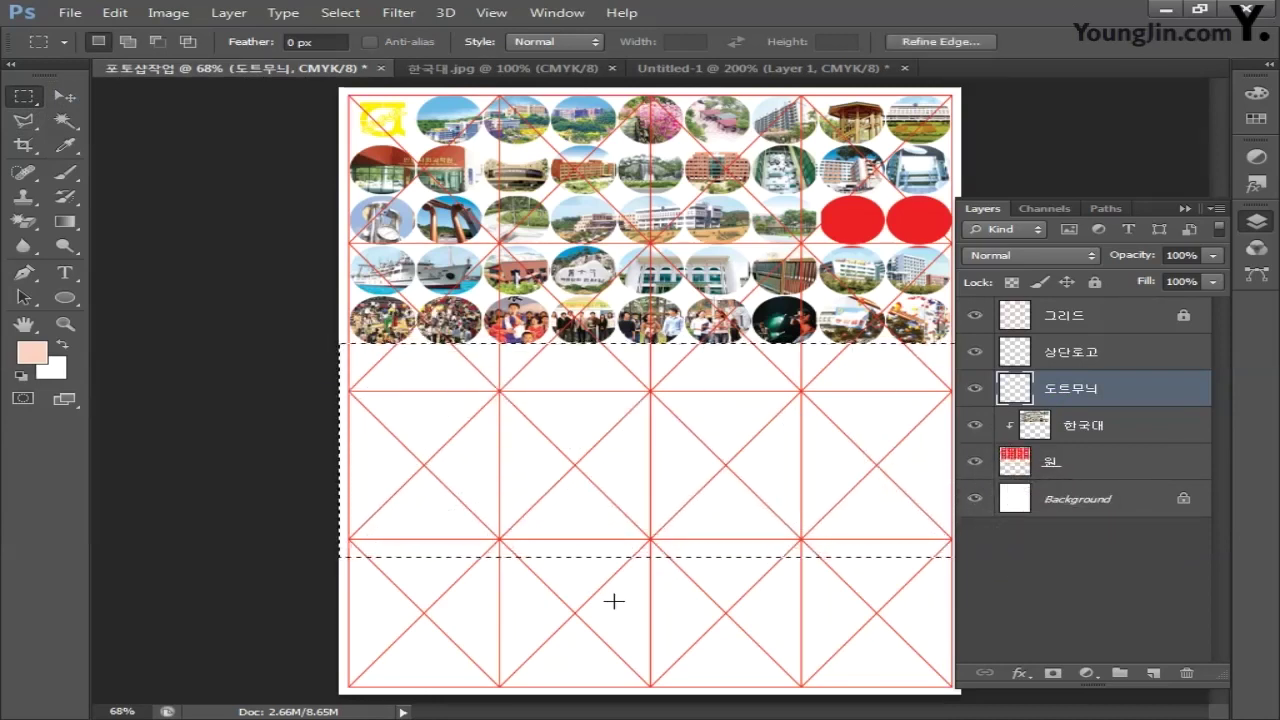
left_click(40, 356)
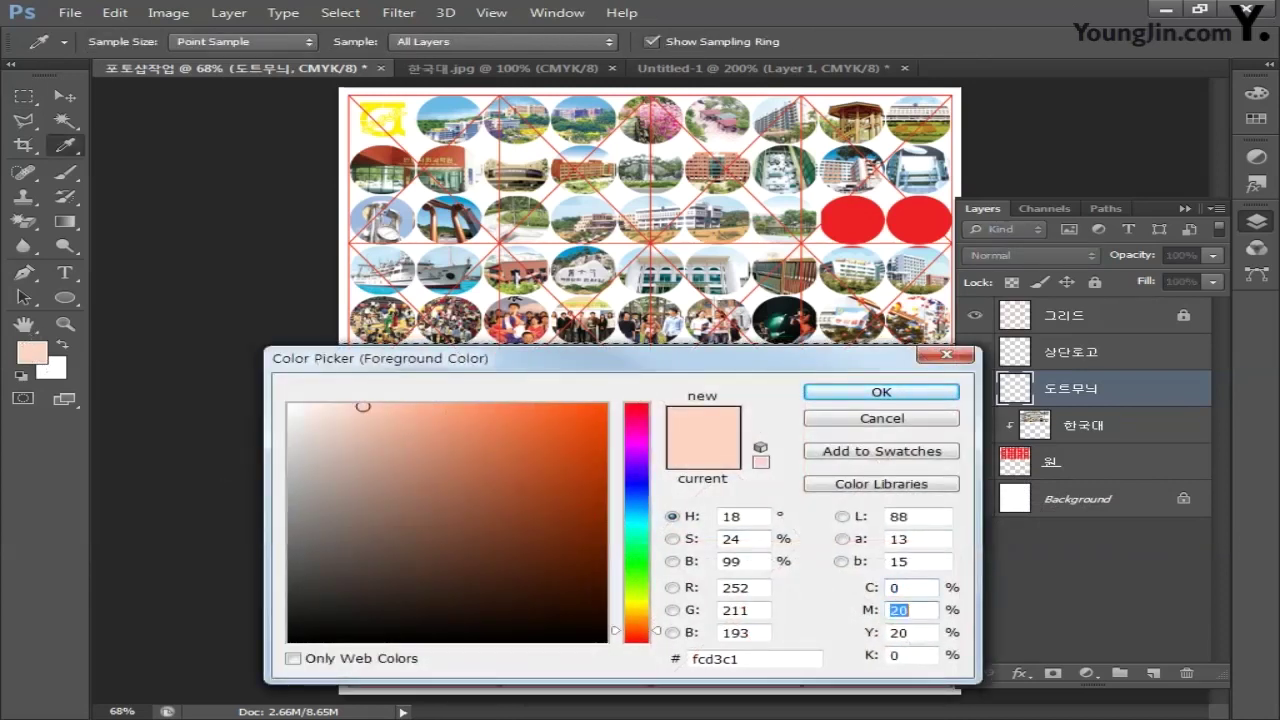
type("0")
key("Tab")
type("0")
key("Tab")
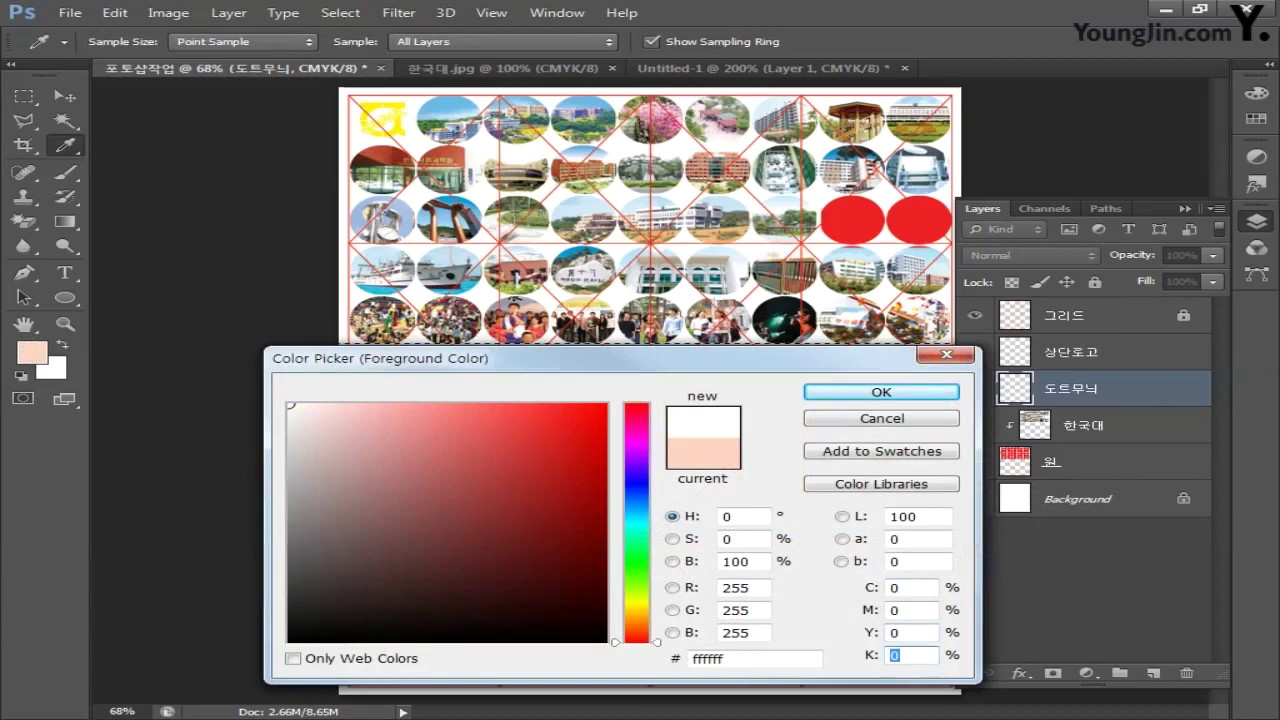
left_click(855, 393)
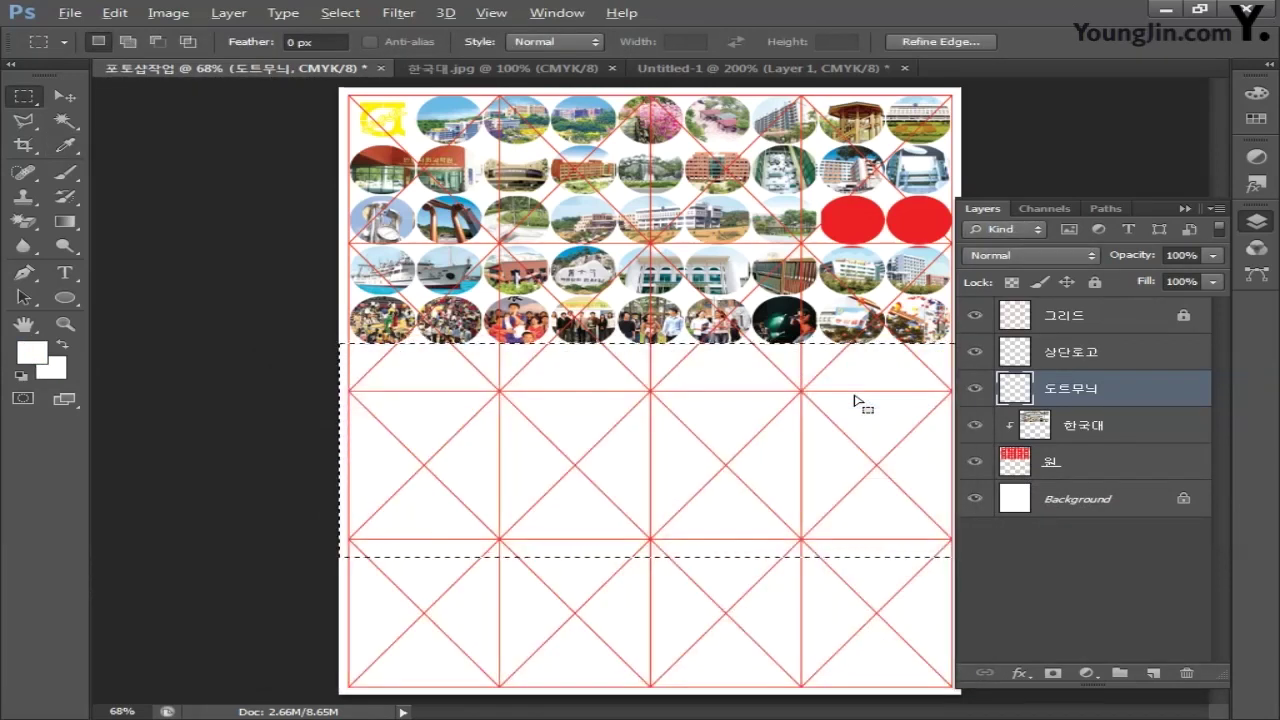
key("alt+BackSpace")
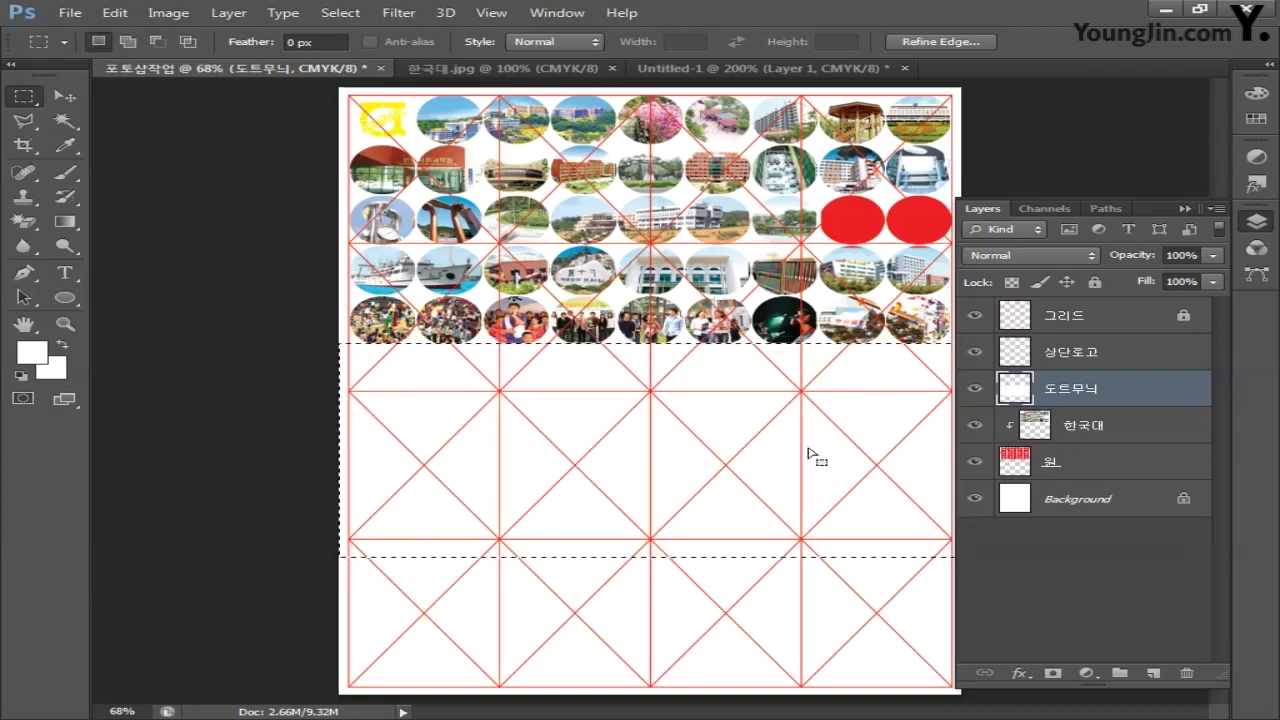
Apply a Pattern Overlay to the 도트무늬 layer using the peach circle pattern at 6% scale
double_click(1141, 390)
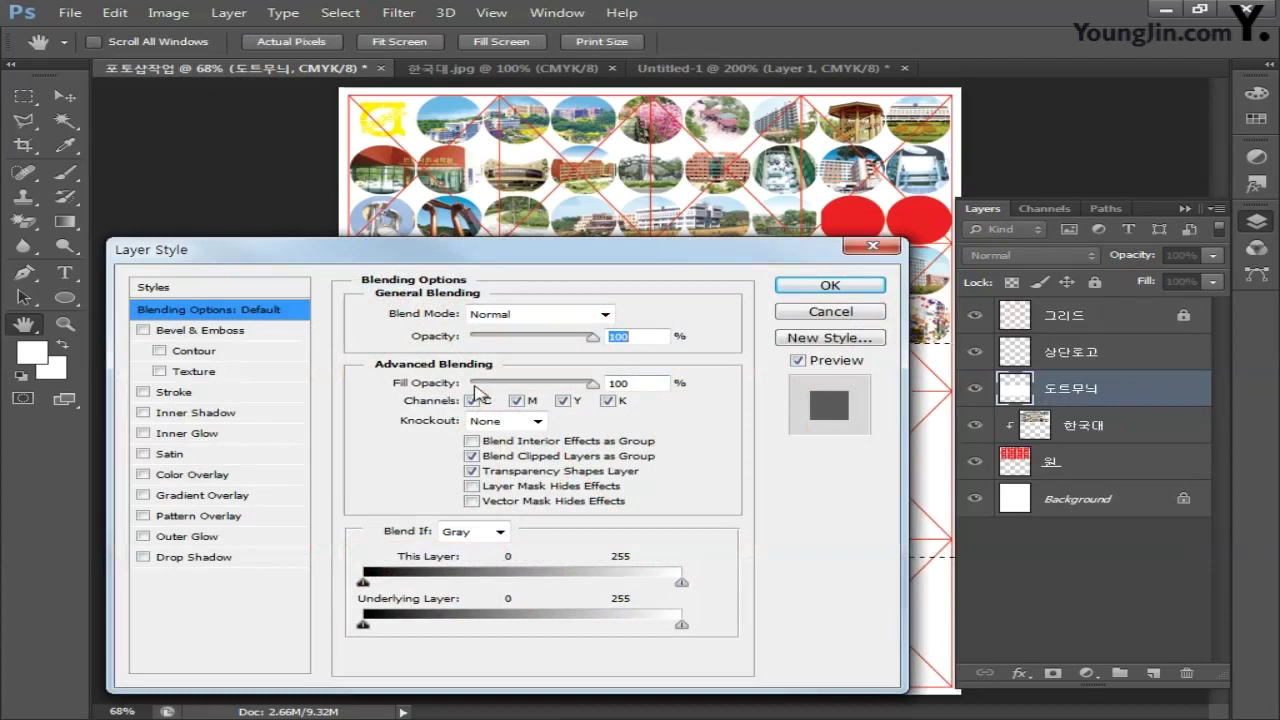
left_click(210, 518)
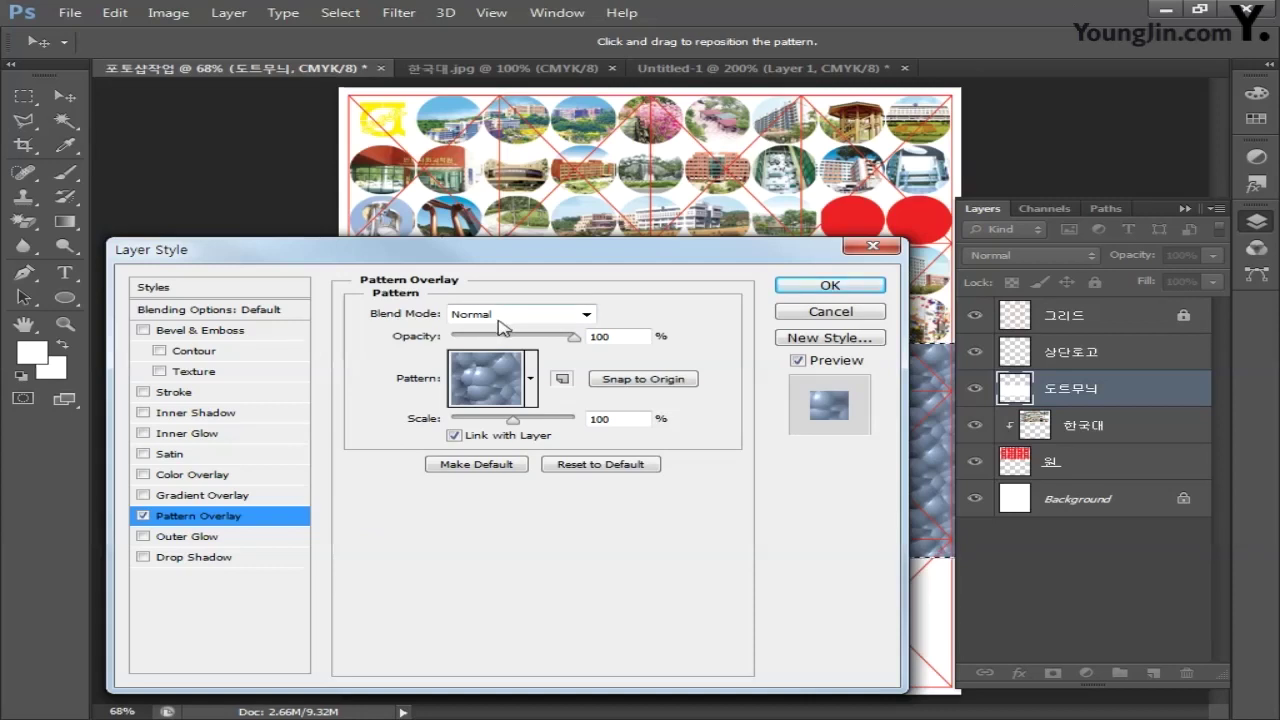
left_click(530, 378)
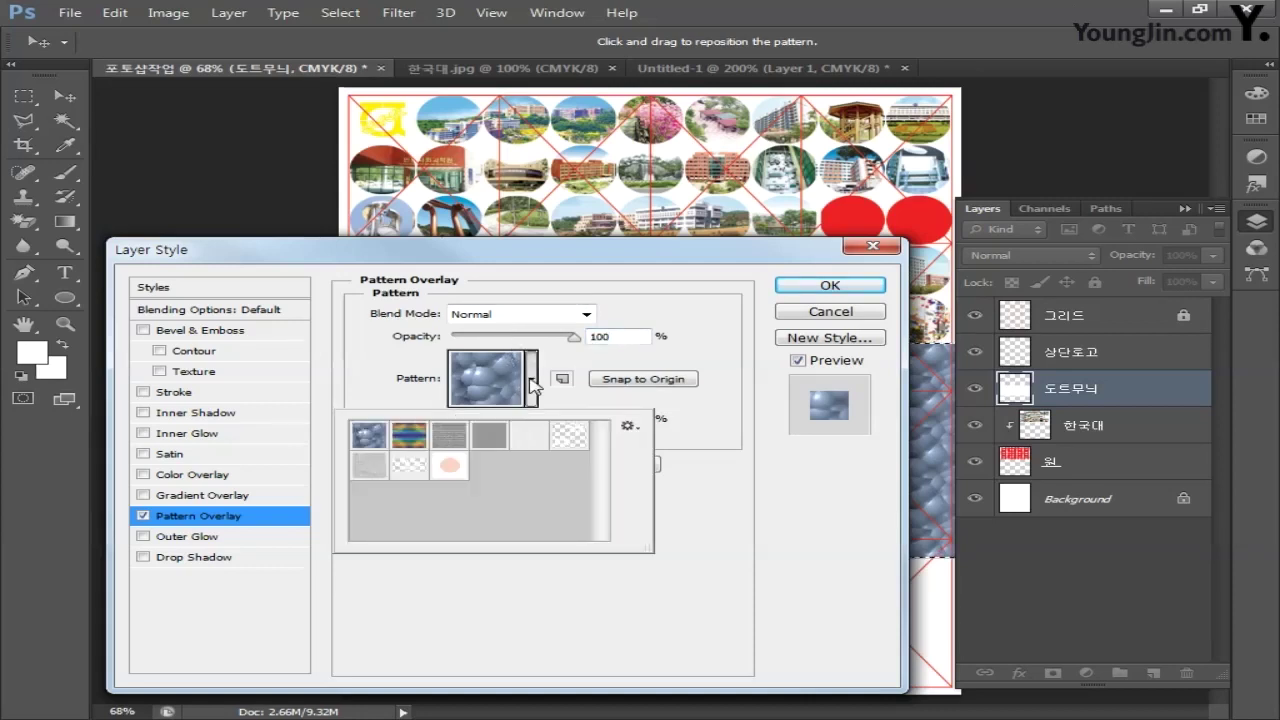
left_click(450, 468)
left_click(704, 416)
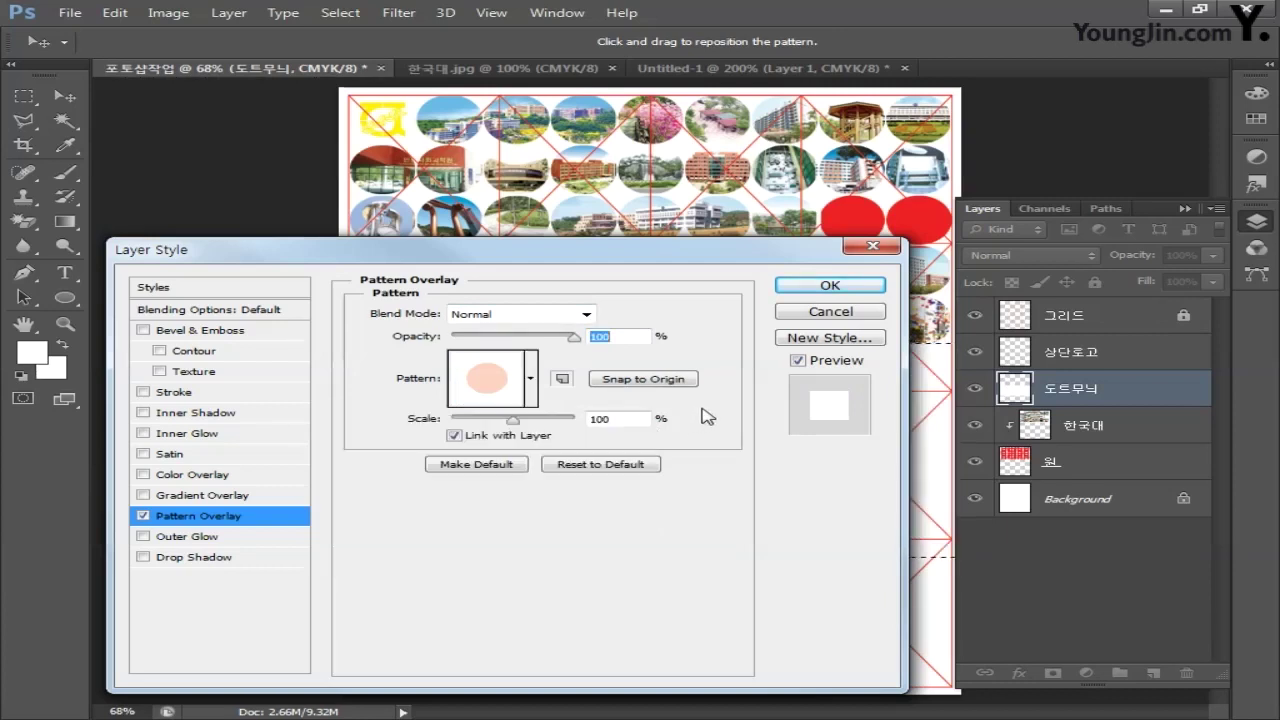
double_click(612, 418)
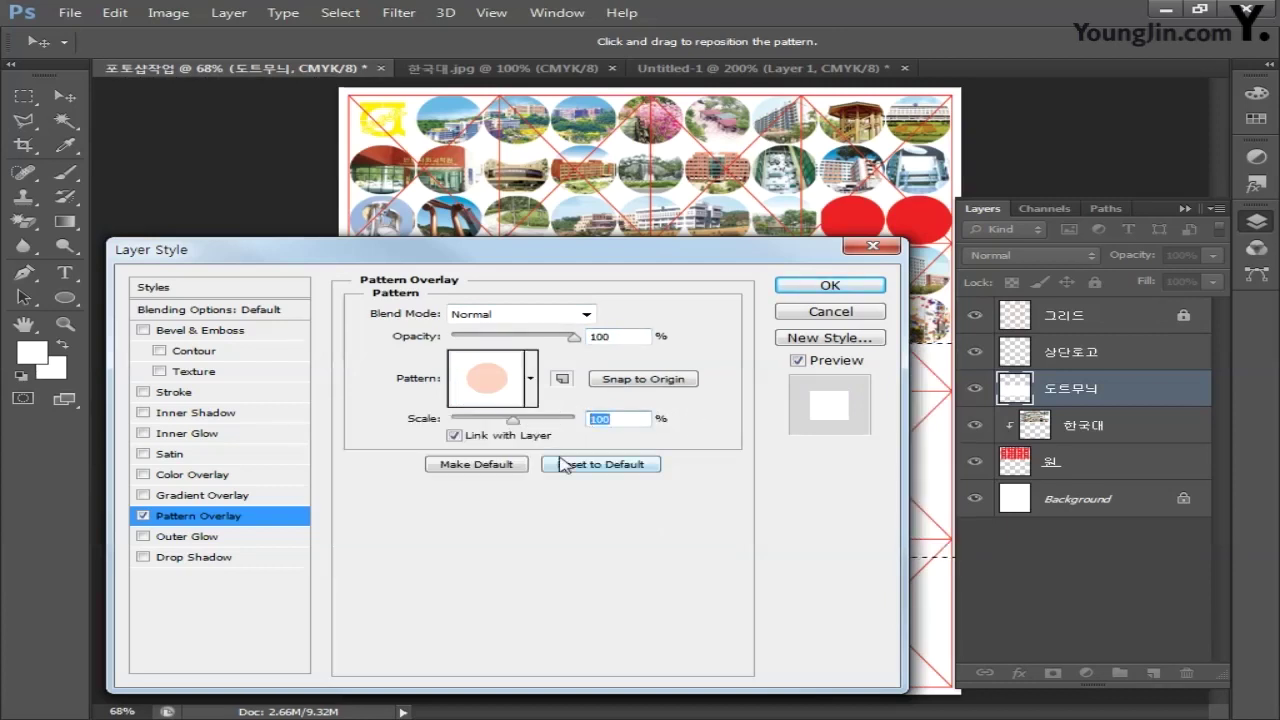
type("6")
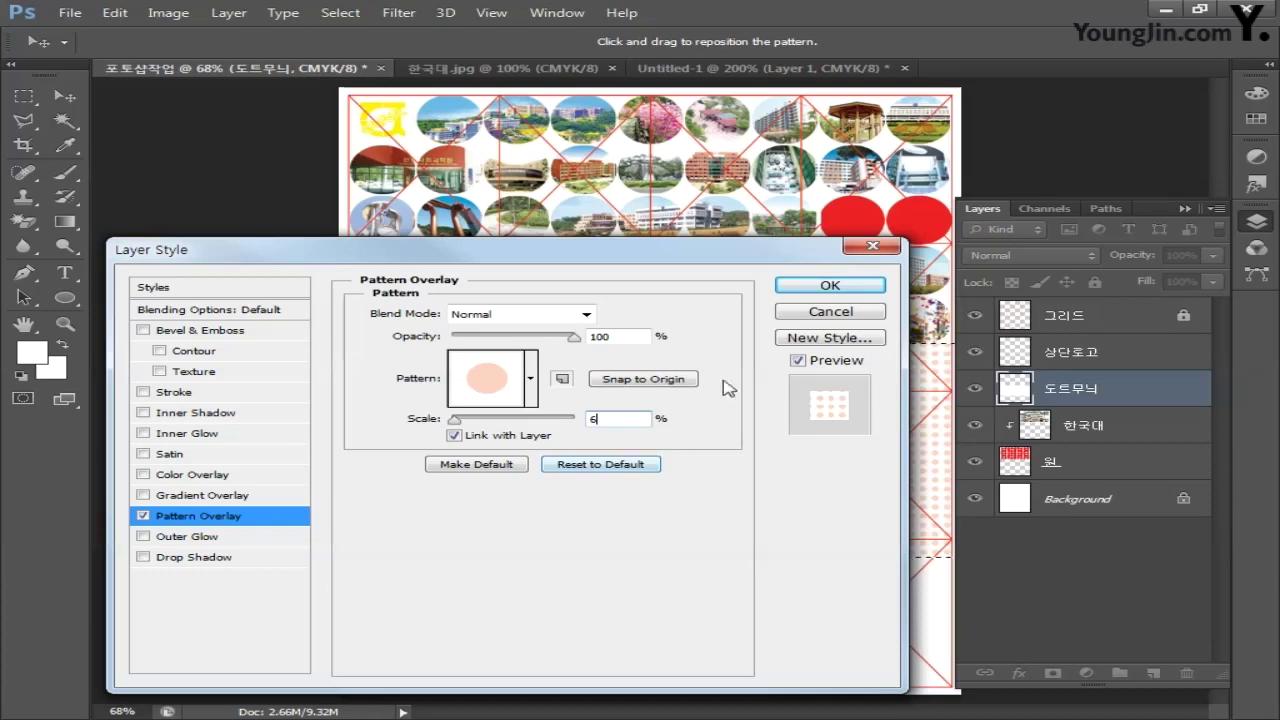
left_click(829, 286)
key("m")
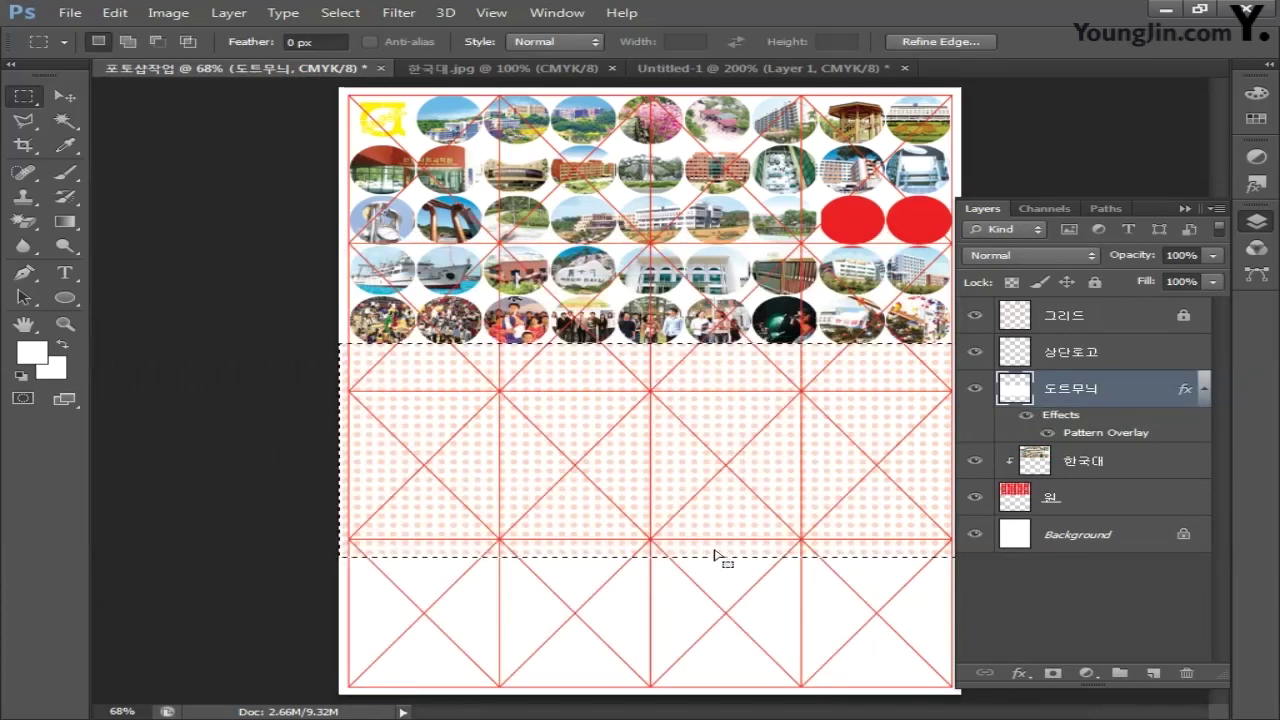
Check the dot pattern with the 그리드 layer temporarily hidden, show the grid again, and deselect
left_click(975, 315)
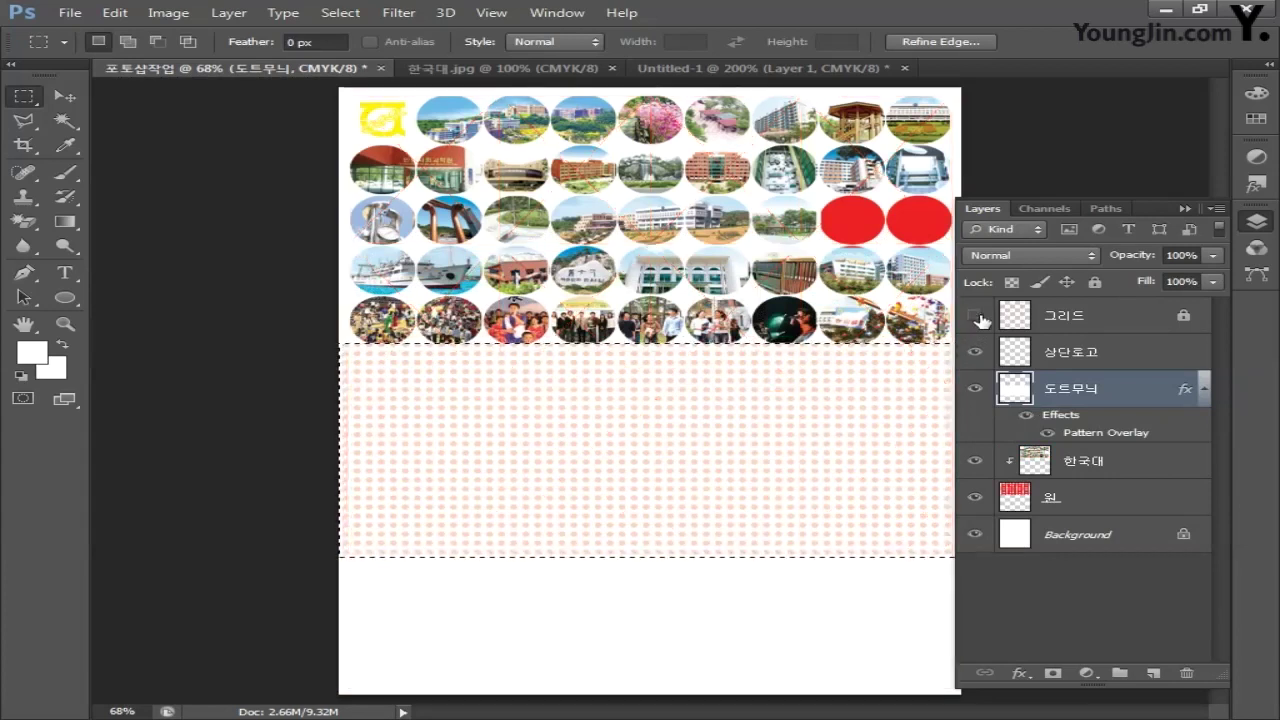
left_click(978, 317)
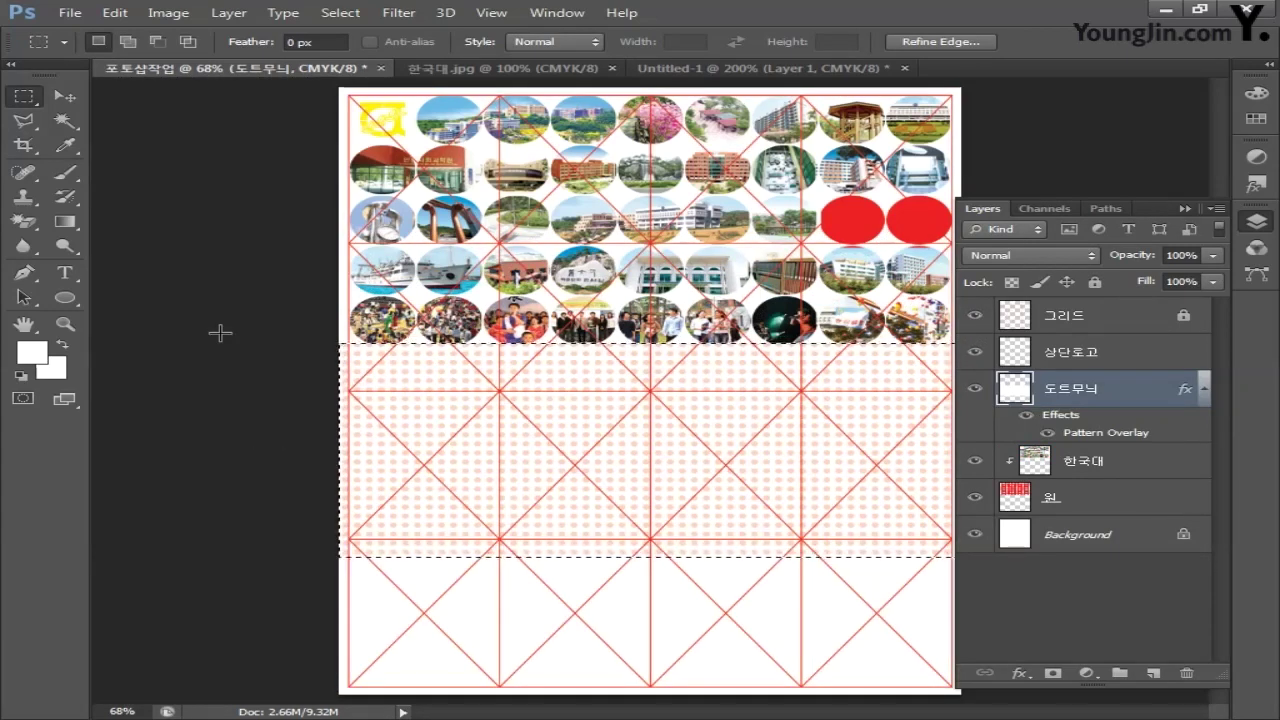
key("ctrl+d")
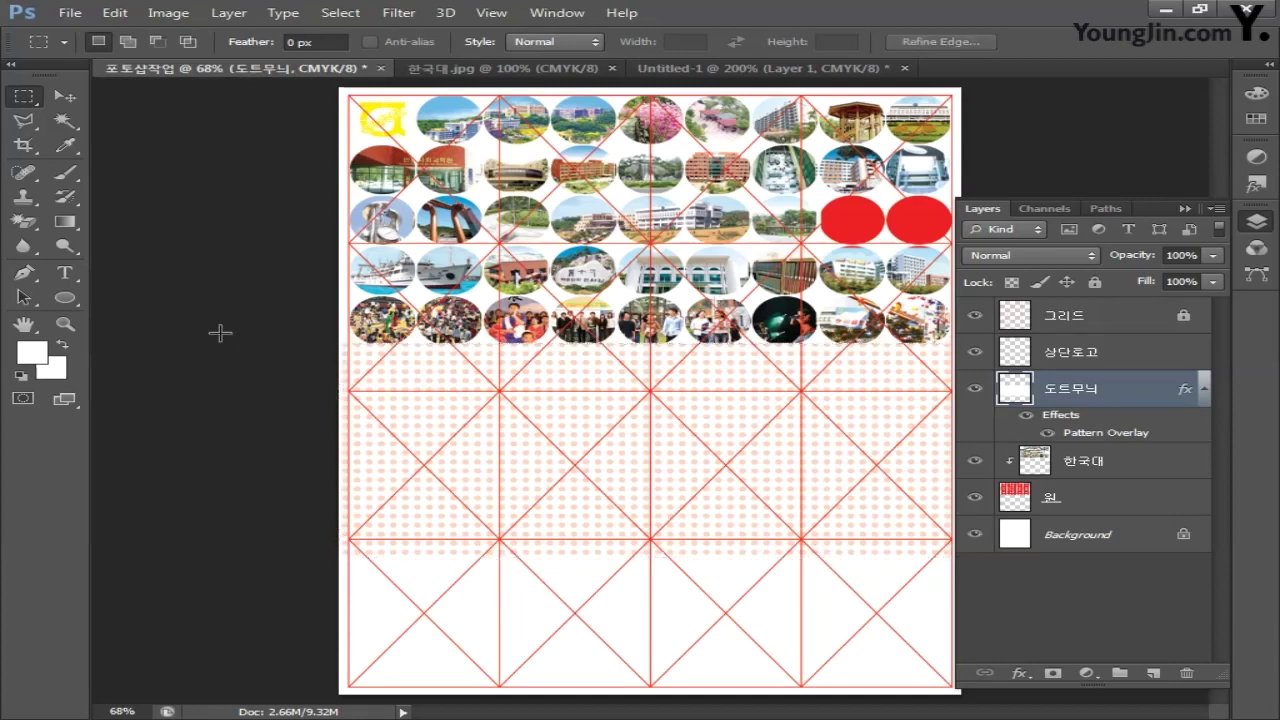
Open the 건물 image from the 제공 파일 folder
left_click(70, 13)
left_click(58, 48)
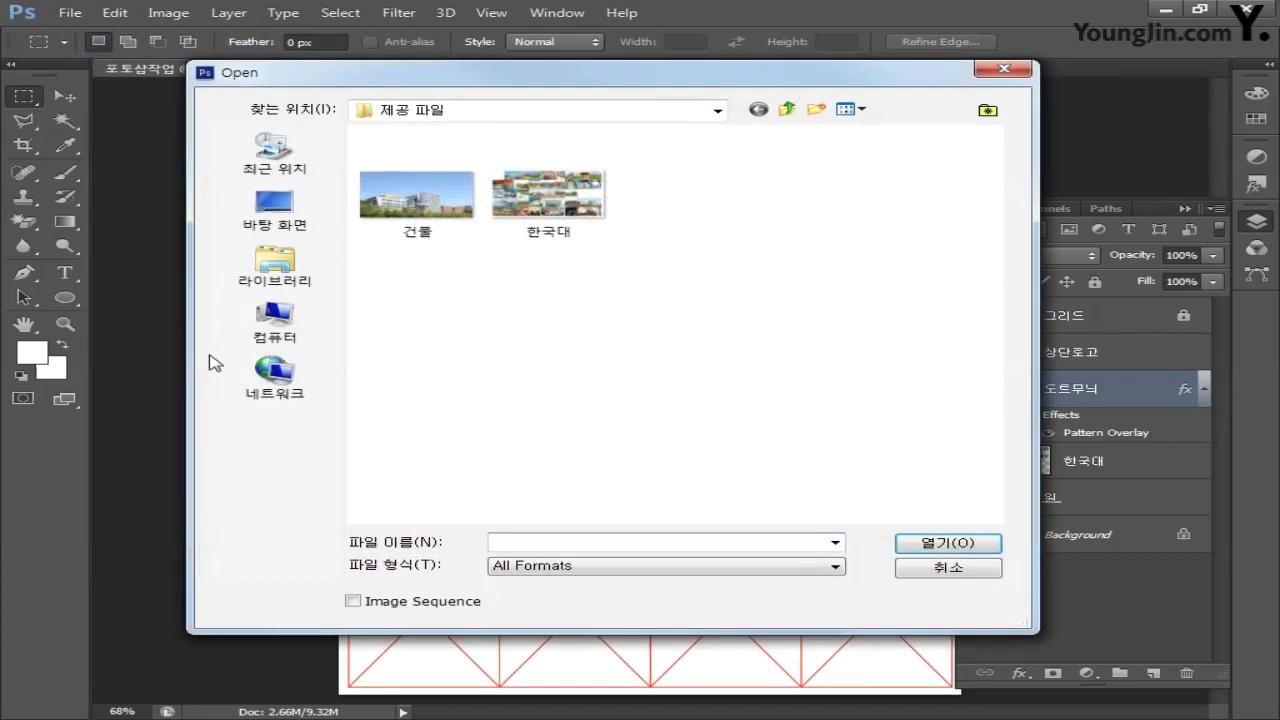
left_click(416, 195)
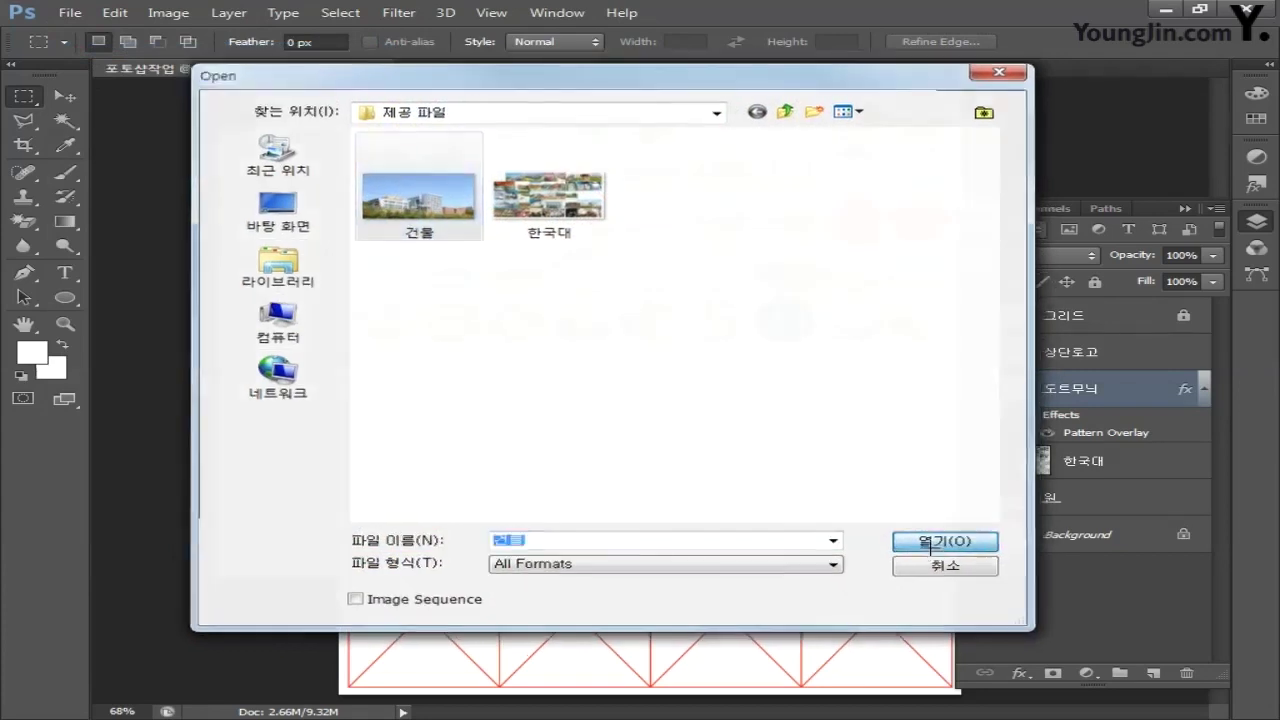
left_click(931, 543)
With the Pen tool in Path mode, start a path at the photo's left edge and trace the grey sloped roof of the white building
left_click(24, 275)
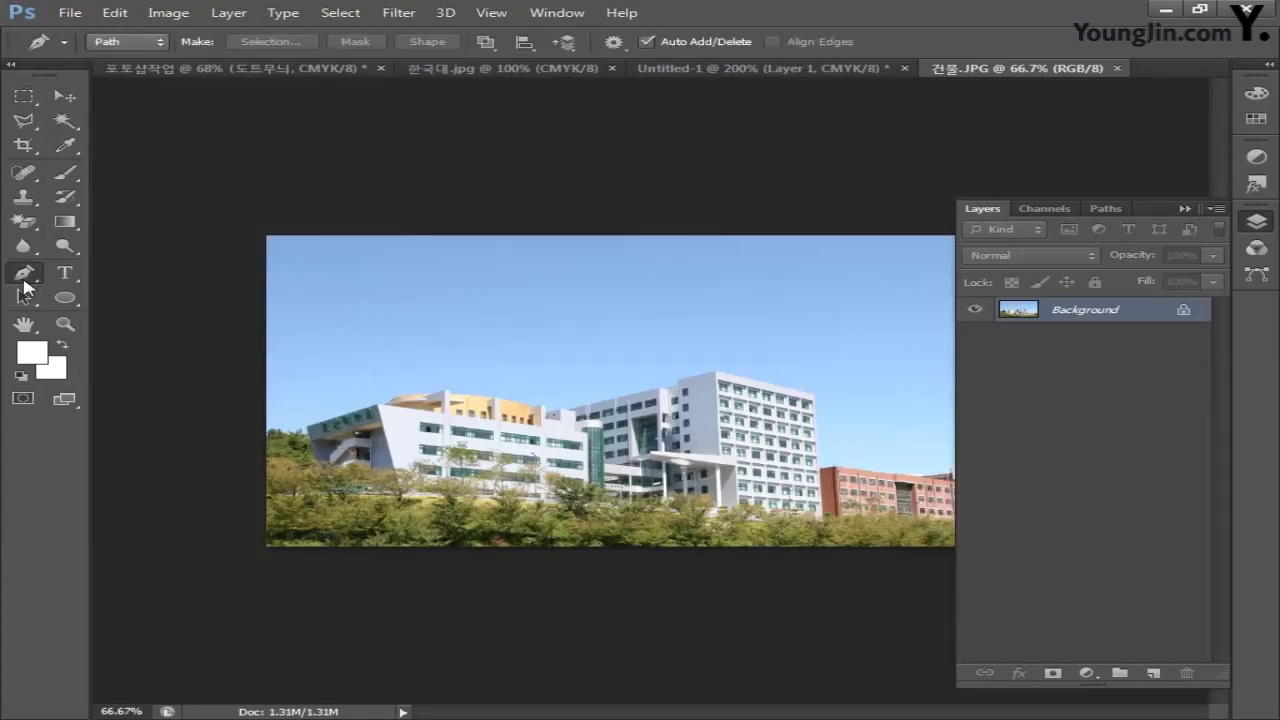
left_click(128, 42)
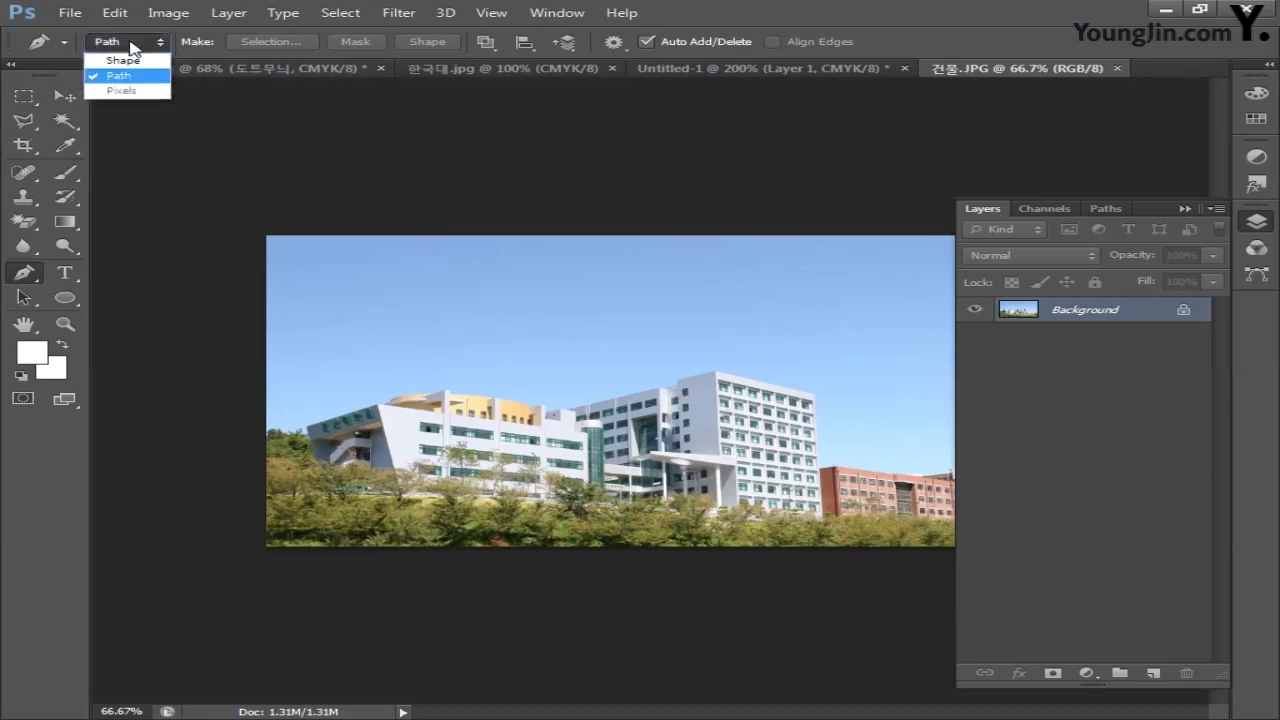
left_click(128, 77)
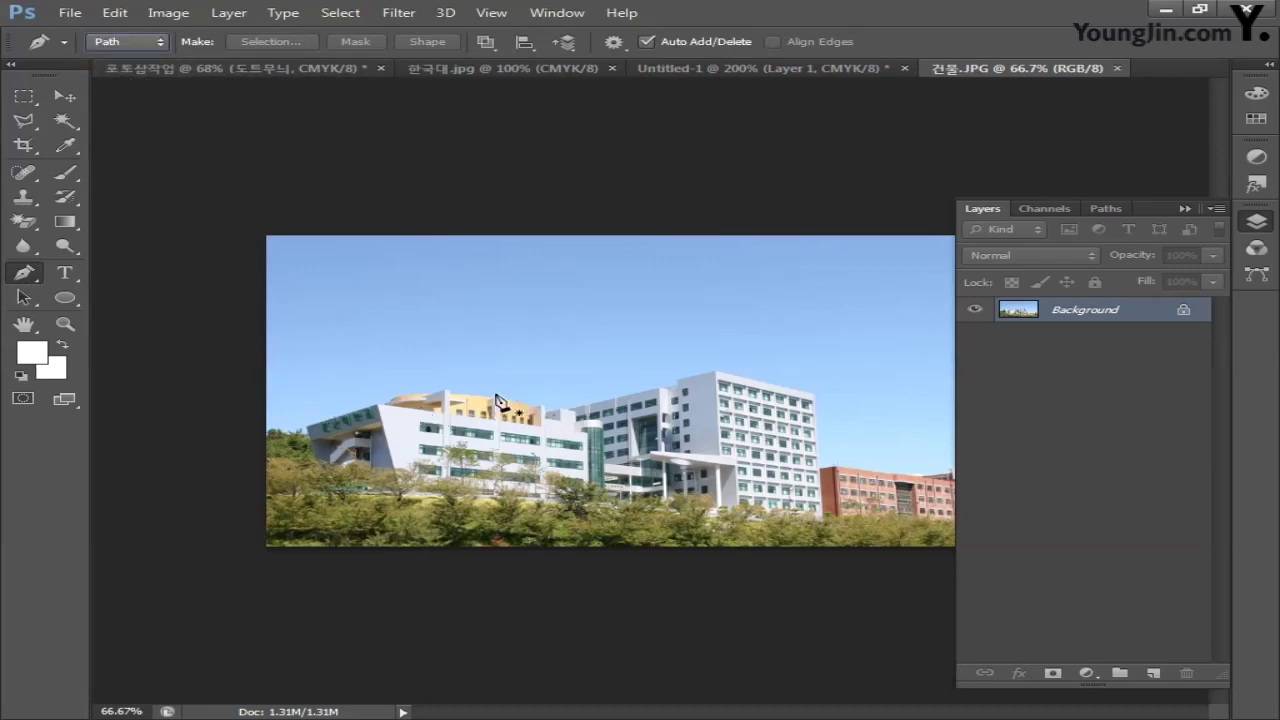
key("ctrl+plus")
key("ctrl+plus")
key("ctrl+plus")
scroll(500, 409, "left", 6)
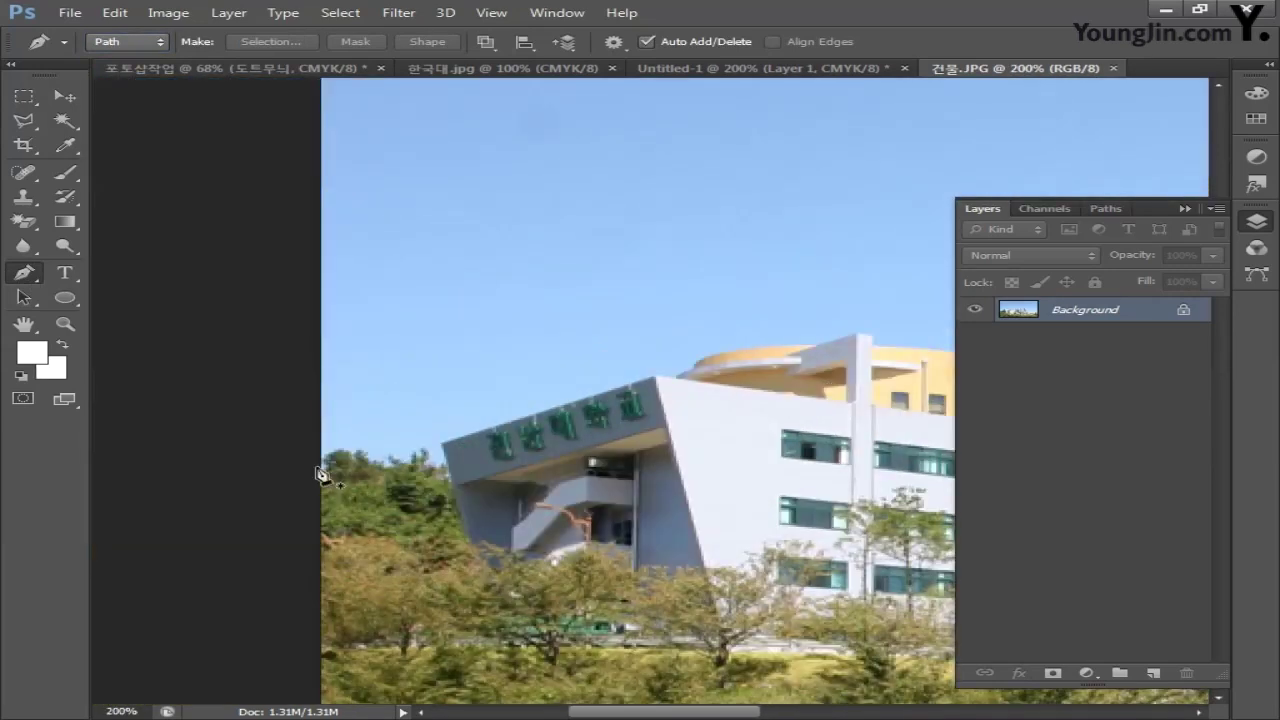
left_click(316, 466)
left_click(441, 446)
left_click(656, 379)
left_click(674, 378)
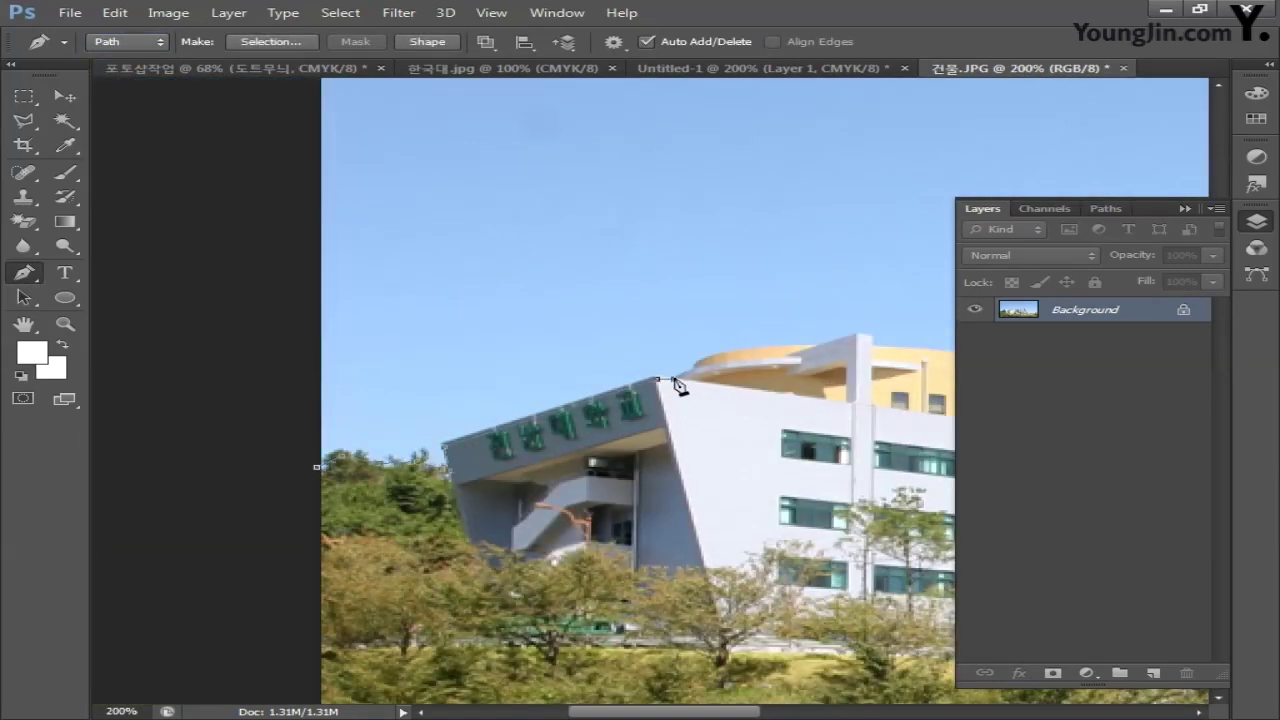
Continue the path along the curved yellow roof and over the top of the first white pillar
left_click(694, 363)
left_click(723, 353)
left_click(783, 348)
left_click(813, 345)
left_click(853, 334)
left_click(873, 337)
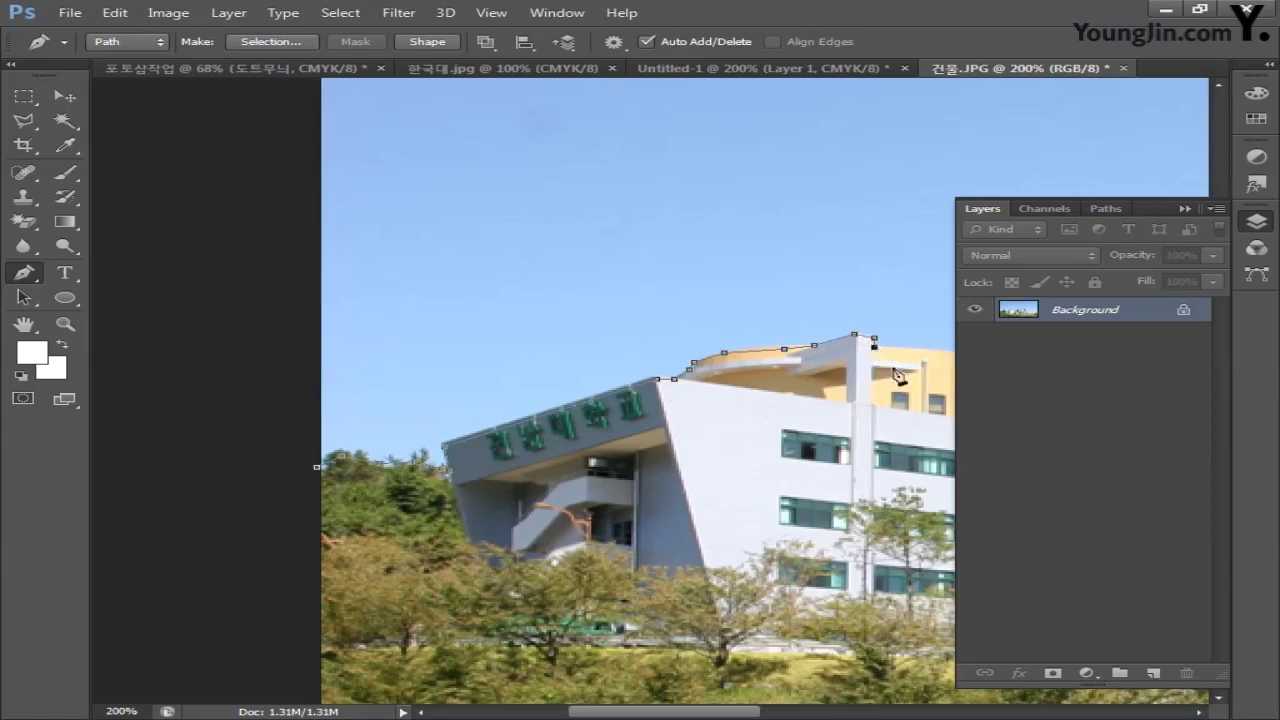
Extend the path along the rest of the yellow roof, the next white pillars and the small white rooftop block
left_click_drag(900, 371, 502, 365)
left_click(542, 346)
left_click(615, 354)
left_click(692, 370)
left_click(725, 378)
left_click(745, 373)
left_click(757, 373)
left_click(760, 395)
left_click(805, 385)
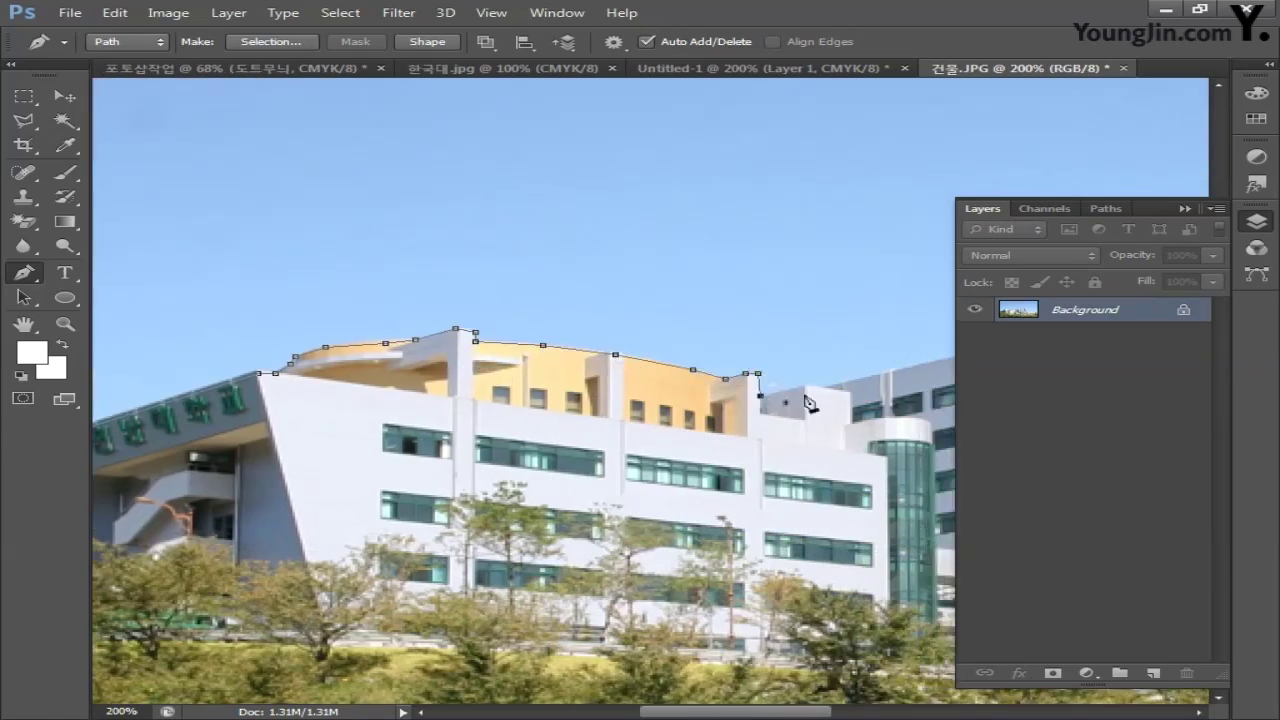
left_click(823, 387)
Trace the stepped roofline of the tall white building and its far edge down to the brick building
left_click_drag(795, 374, 512, 318)
left_click(515, 317)
left_click(562, 292)
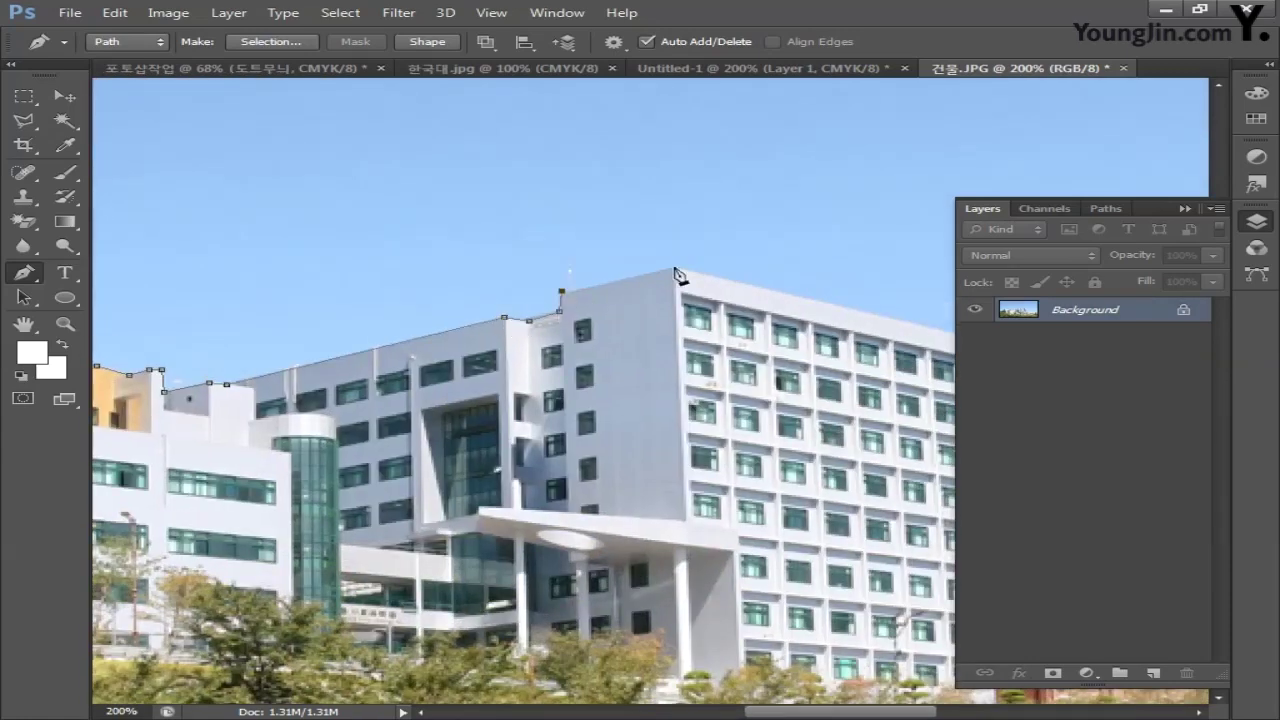
left_click_drag(676, 268, 514, 334)
left_click(519, 328)
left_click(537, 551)
Continue the path along the roofline of the front red brick building
left_click(592, 548)
left_click(749, 568)
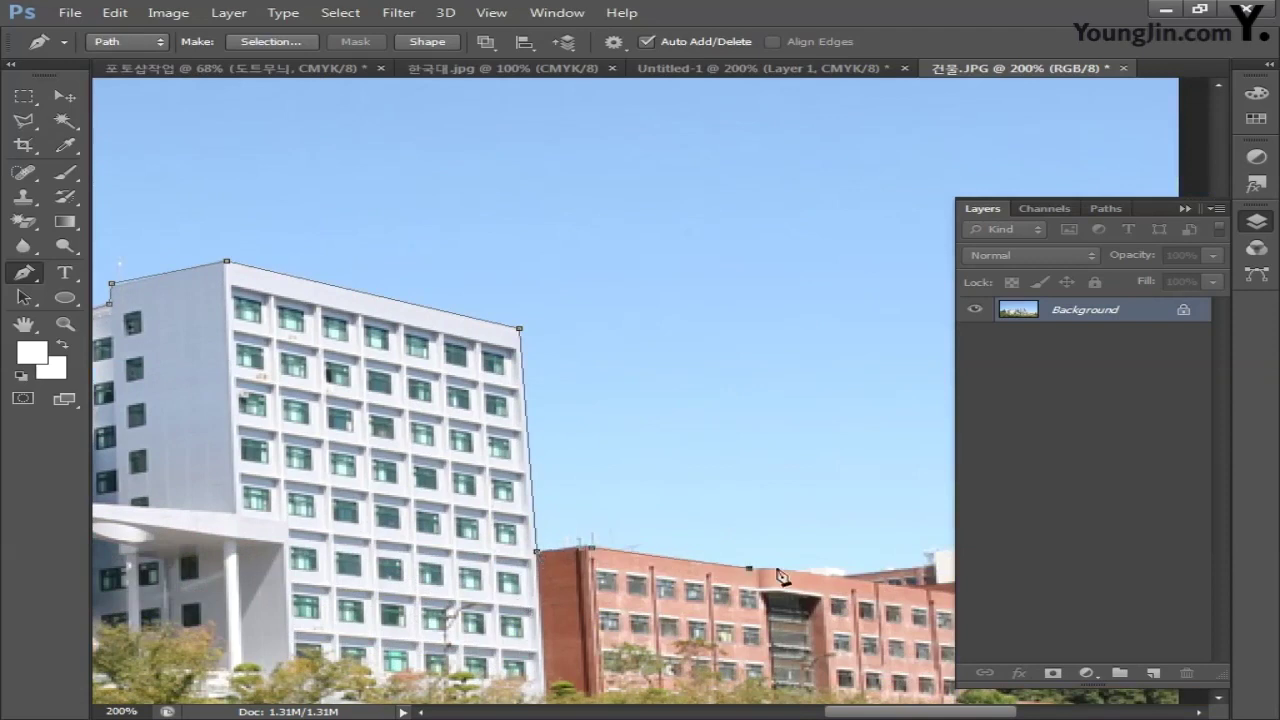
left_click(787, 568)
left_click(819, 568)
left_click(844, 568)
Extend the path over the rear white and brick buildings to the photo's right edge
left_click_drag(847, 580, 376, 580)
left_click(376, 577)
left_click(455, 566)
left_click(464, 555)
left_click(527, 545)
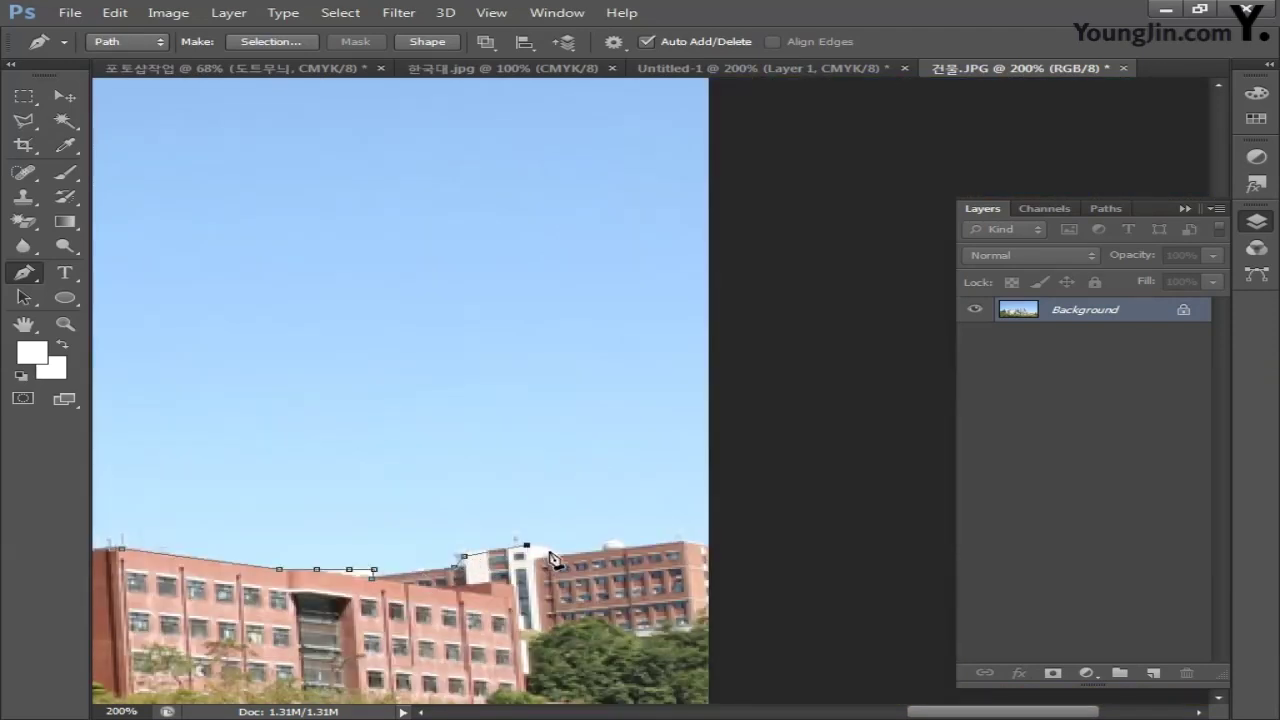
left_click(549, 551)
scroll(750, 585, "down", 3)
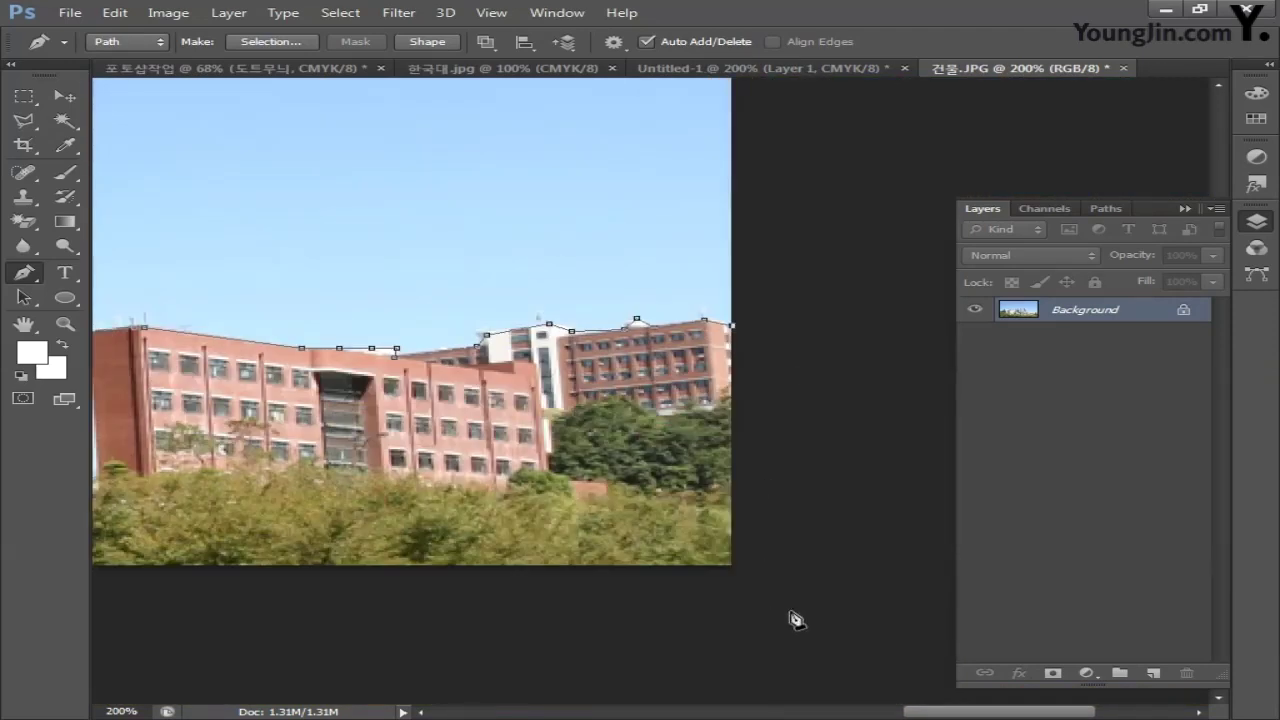
Run the path around the outside of the photo's lower edge and close it at its starting point
scroll(600, 622, "left", 6)
left_click_drag(410, 627, 857, 631)
left_click(309, 628)
left_click(191, 606)
left_click(209, 228)
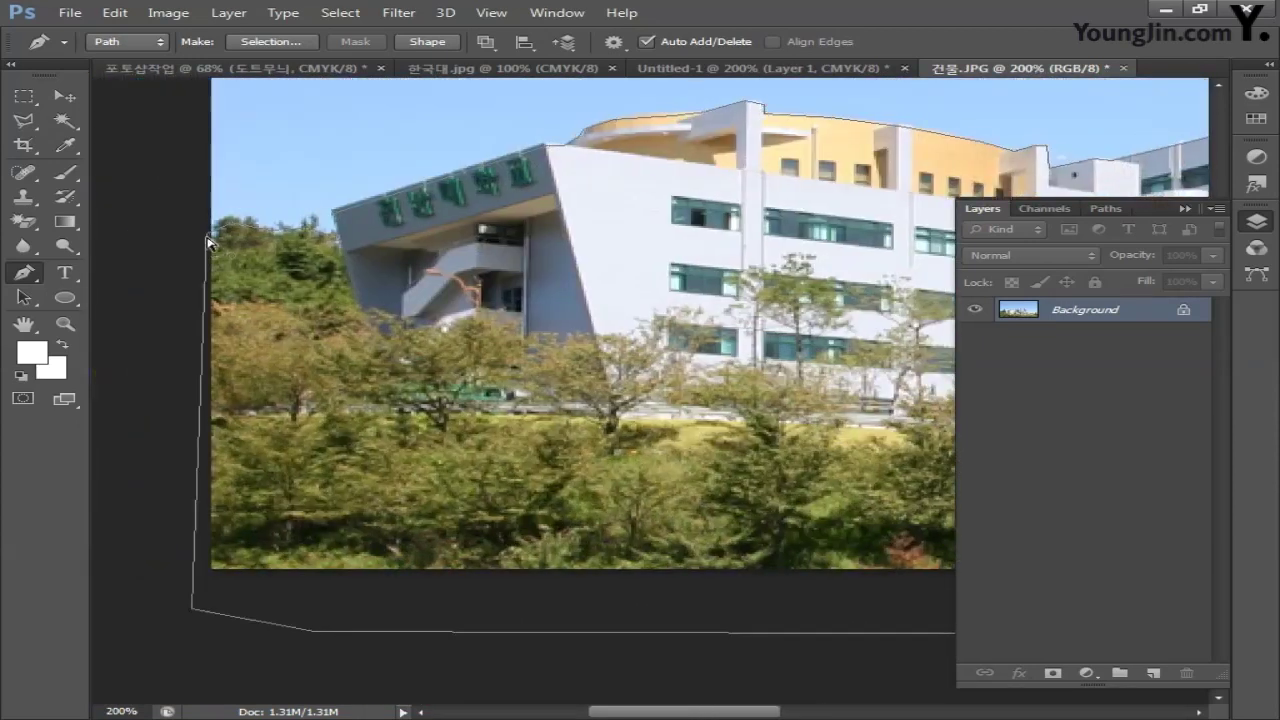
Convert the closed path into a selection, copy the buildings and paste them into the 포토샵작업 document
key("ctrl+minus")
key("ctrl+minus")
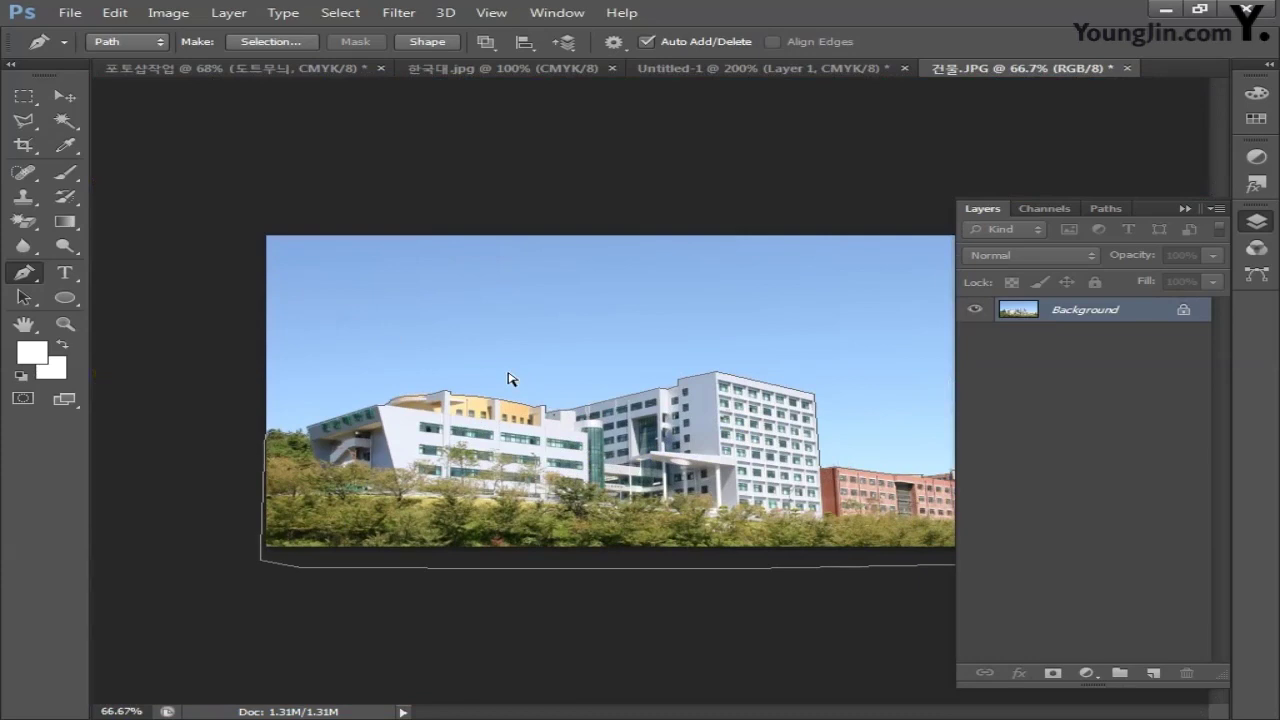
key("ctrl+Return")
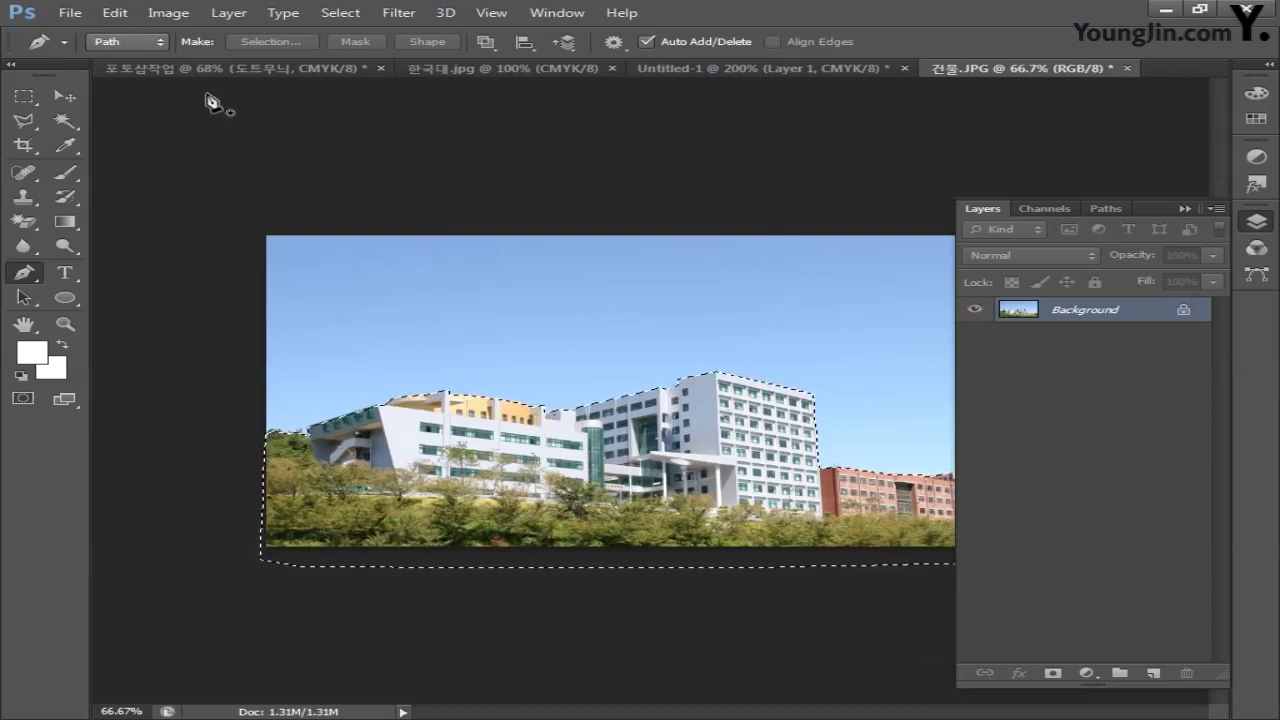
left_click(200, 69)
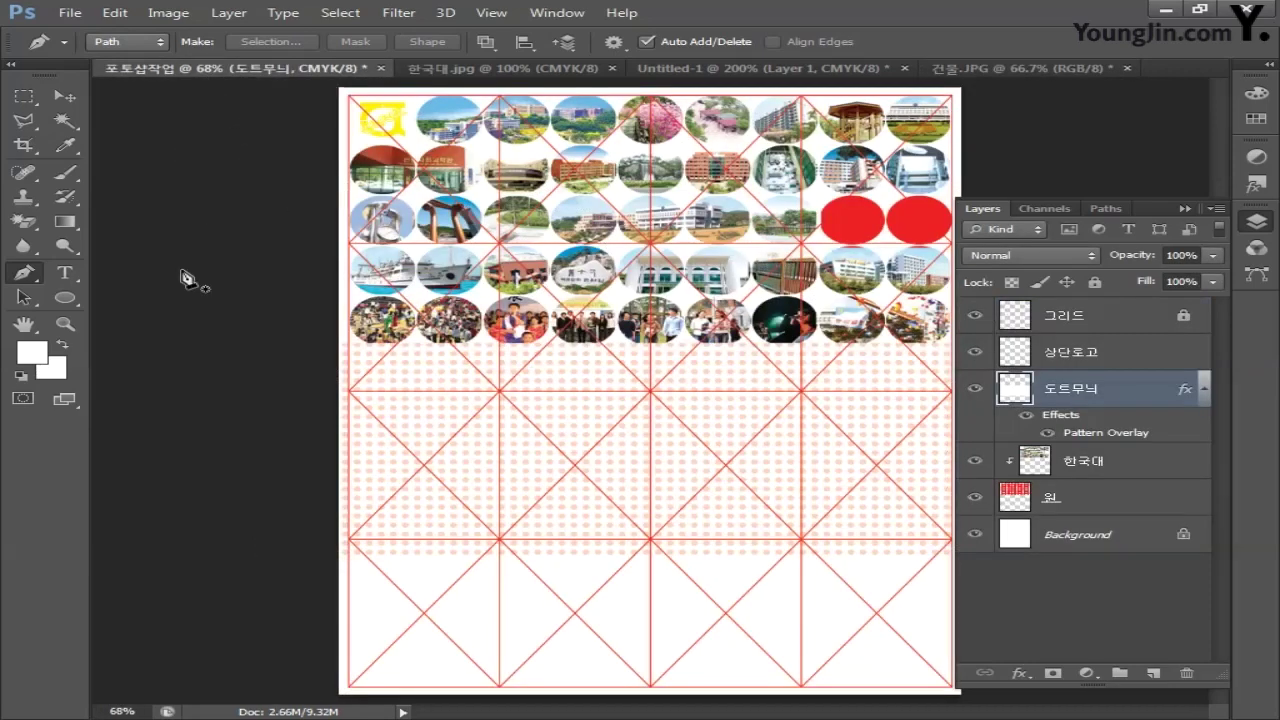
key("ctrl+v")
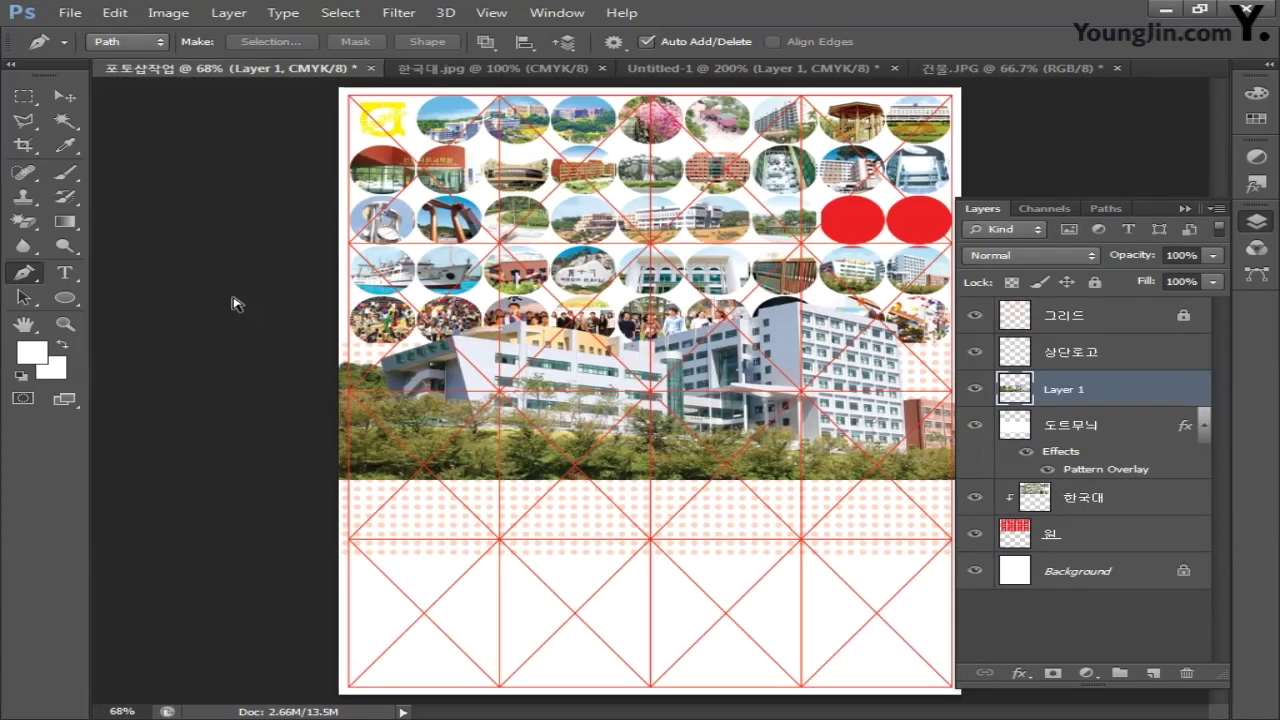
Free-transform the pasted building photo to about 68% scale and flip it horizontally
key("ctrl+t")
left_click_drag(337, 300, 563, 422)
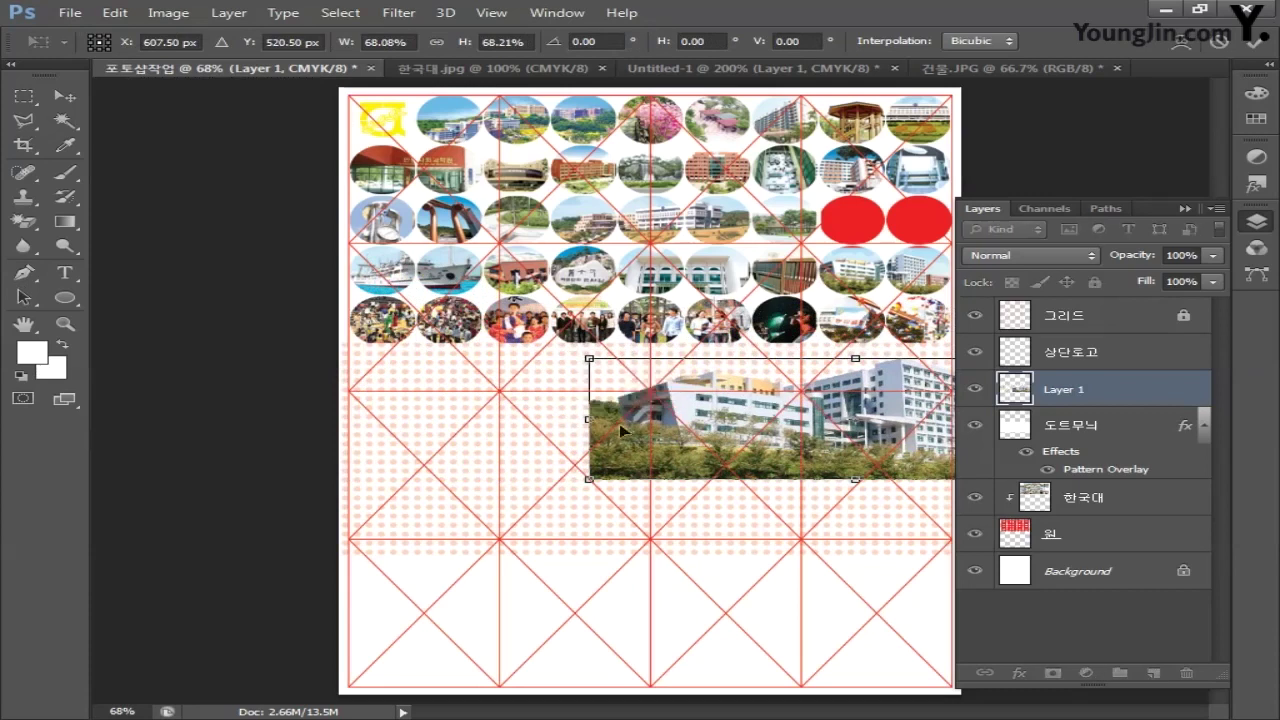
left_click_drag(873, 427, 625, 450)
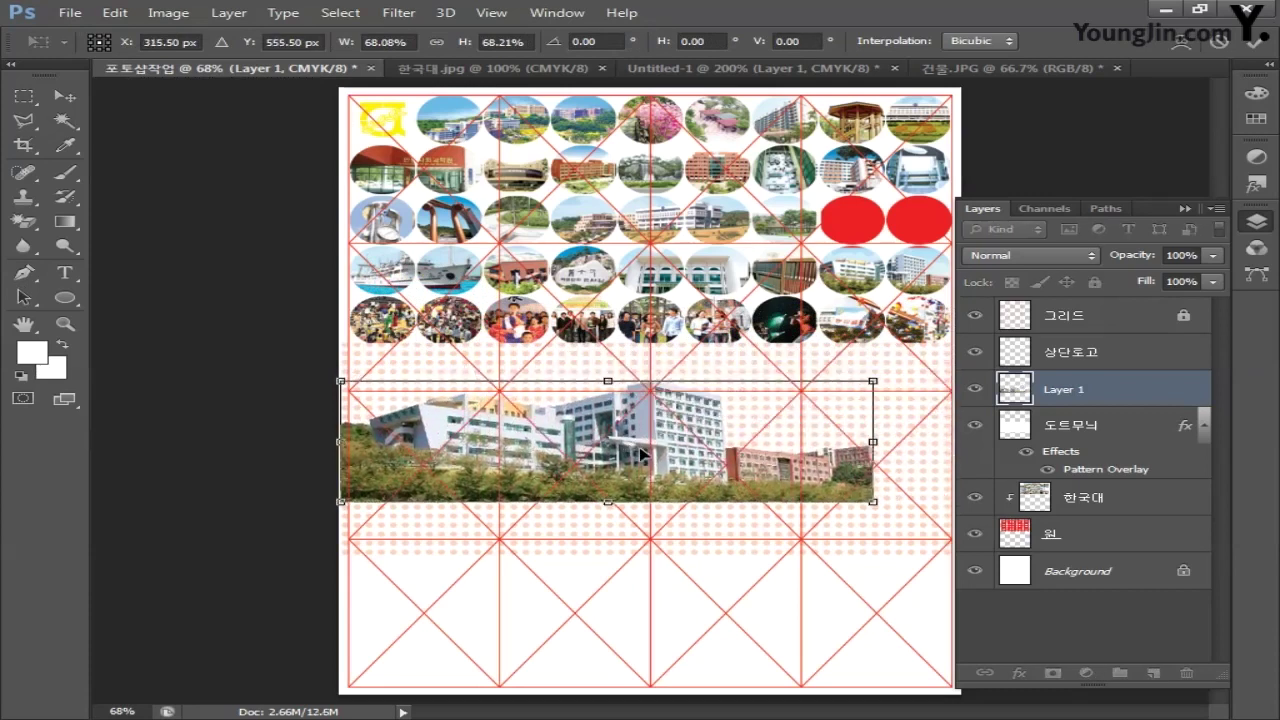
right_click(641, 455)
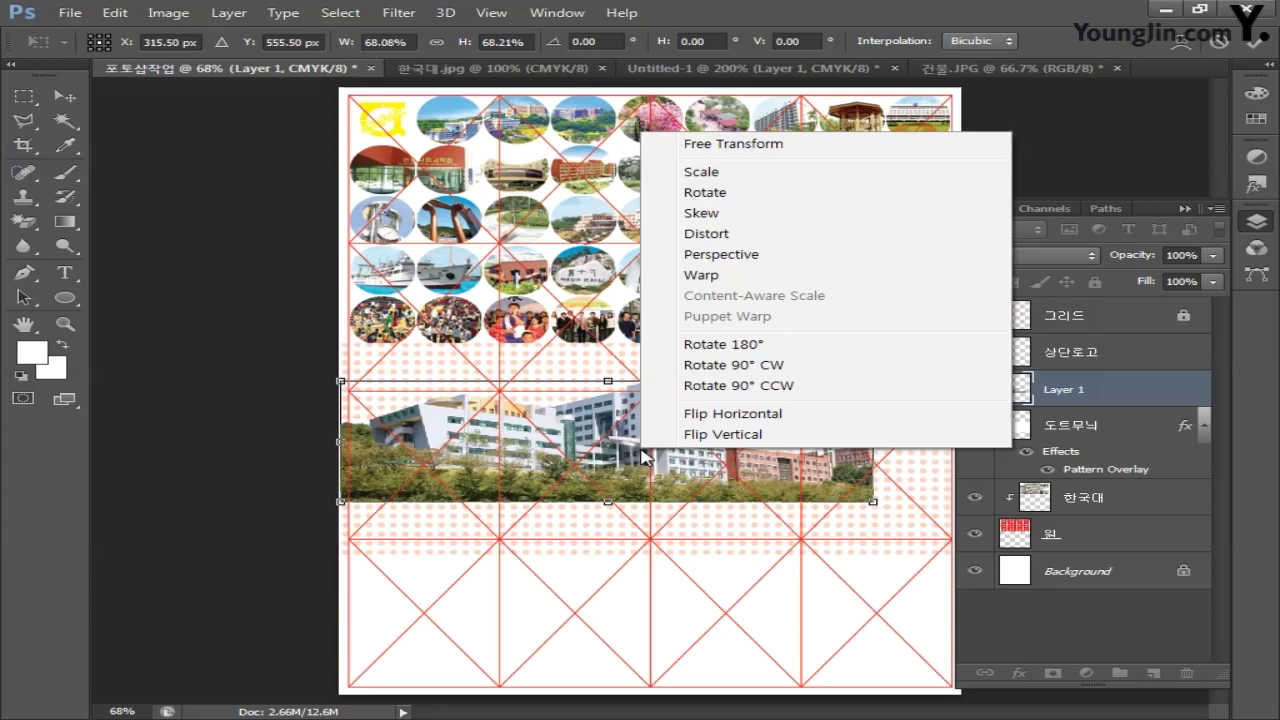
left_click(703, 415)
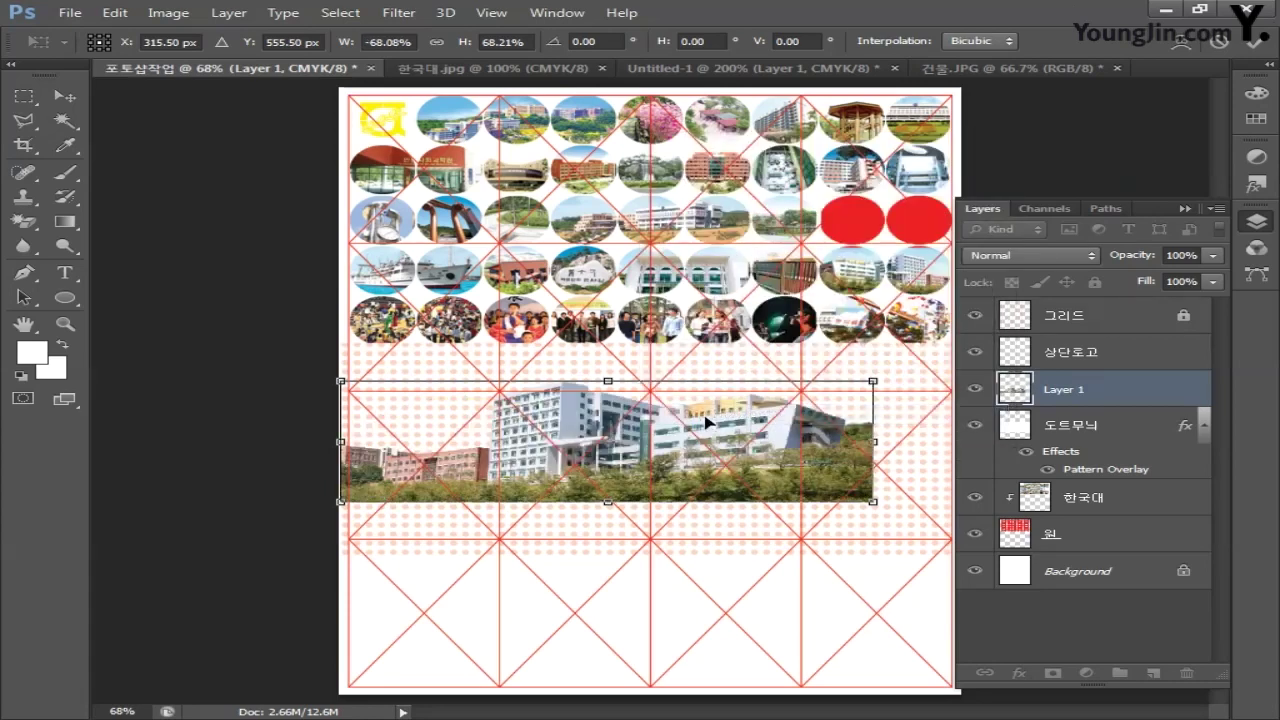
Align the flipped building photo with the dot band's lower right corner, enlarge it to about 73%, and apply the transformation
left_click_drag(730, 437, 809, 493)
left_click_drag(420, 438, 384, 428)
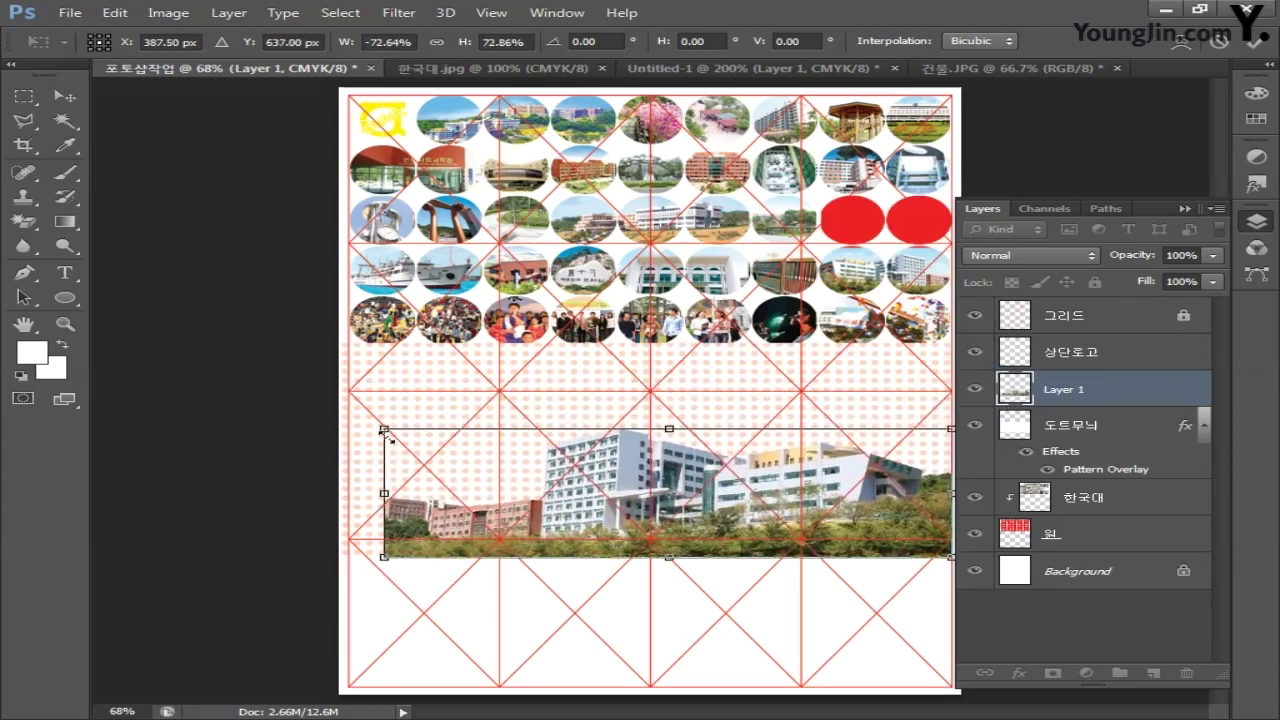
key("Return")
key("p")
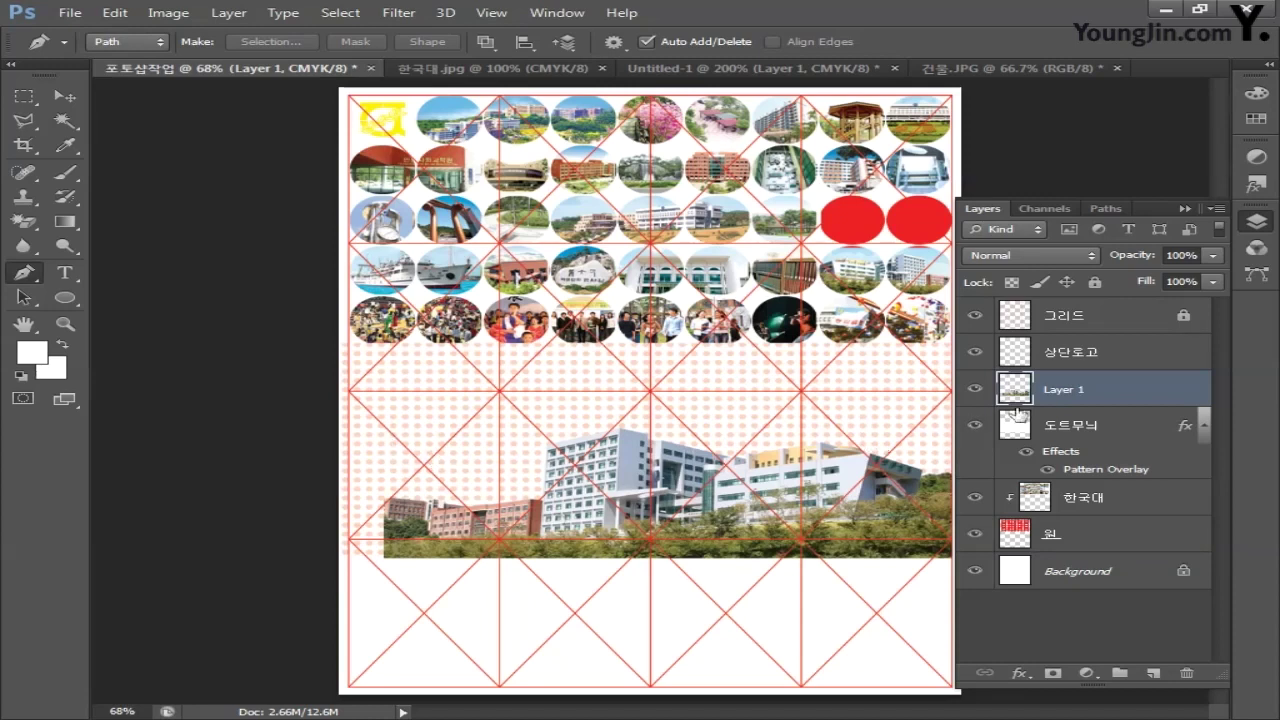
Rename the pasted building layer as 건물
double_click(1060, 392)
type("ㄱ")
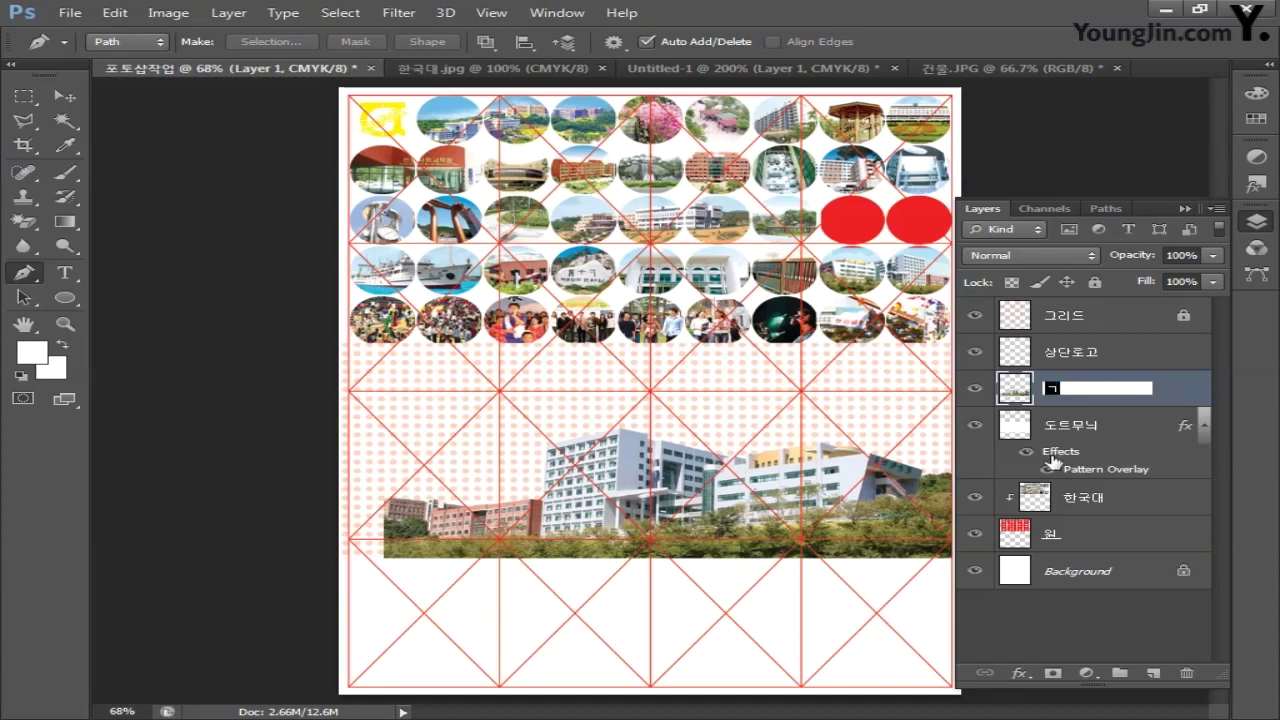
type("물")
key("Return")
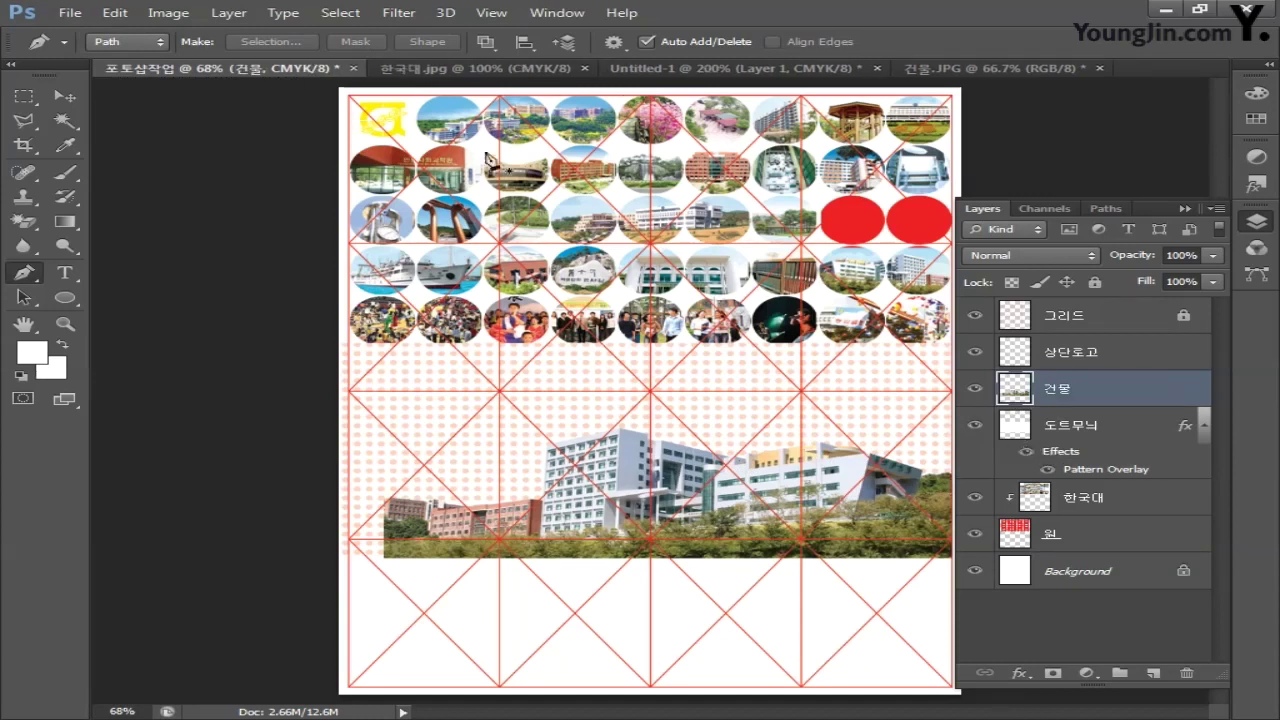
Convert the document to RGB Color mode without flattening its layers, and save it
left_click(168, 13)
mouse_move(172, 36)
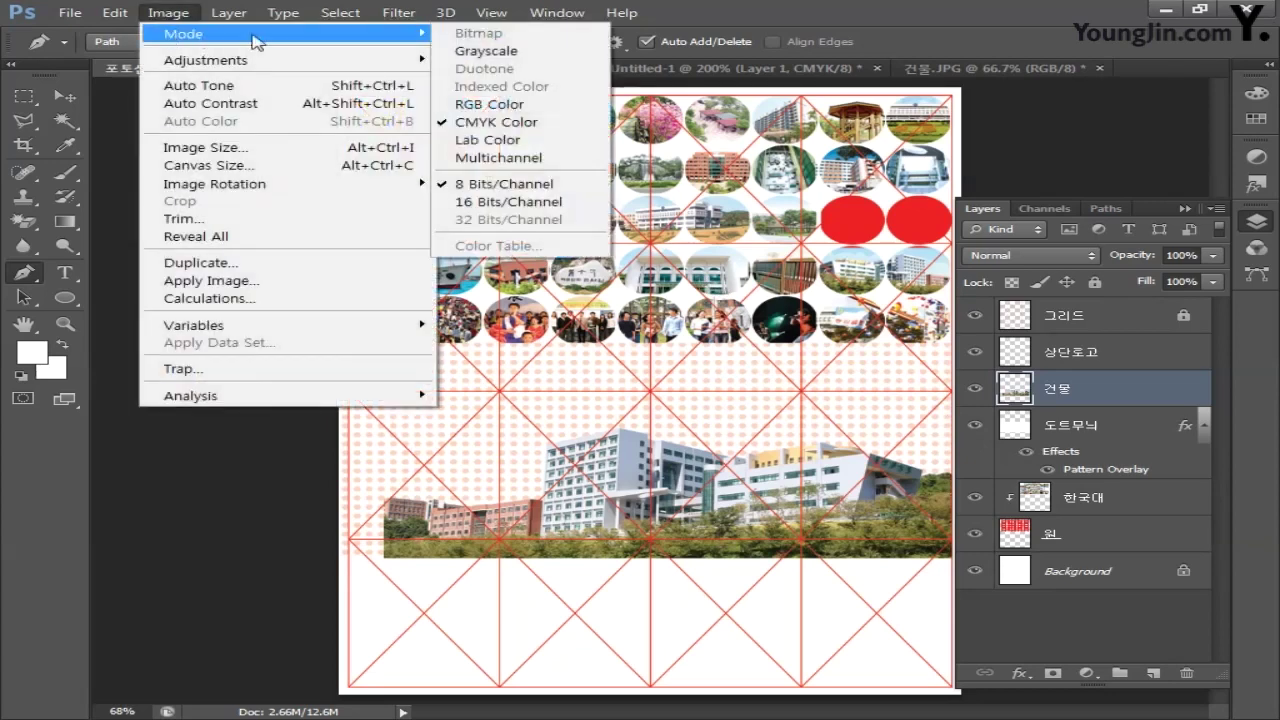
left_click(495, 103)
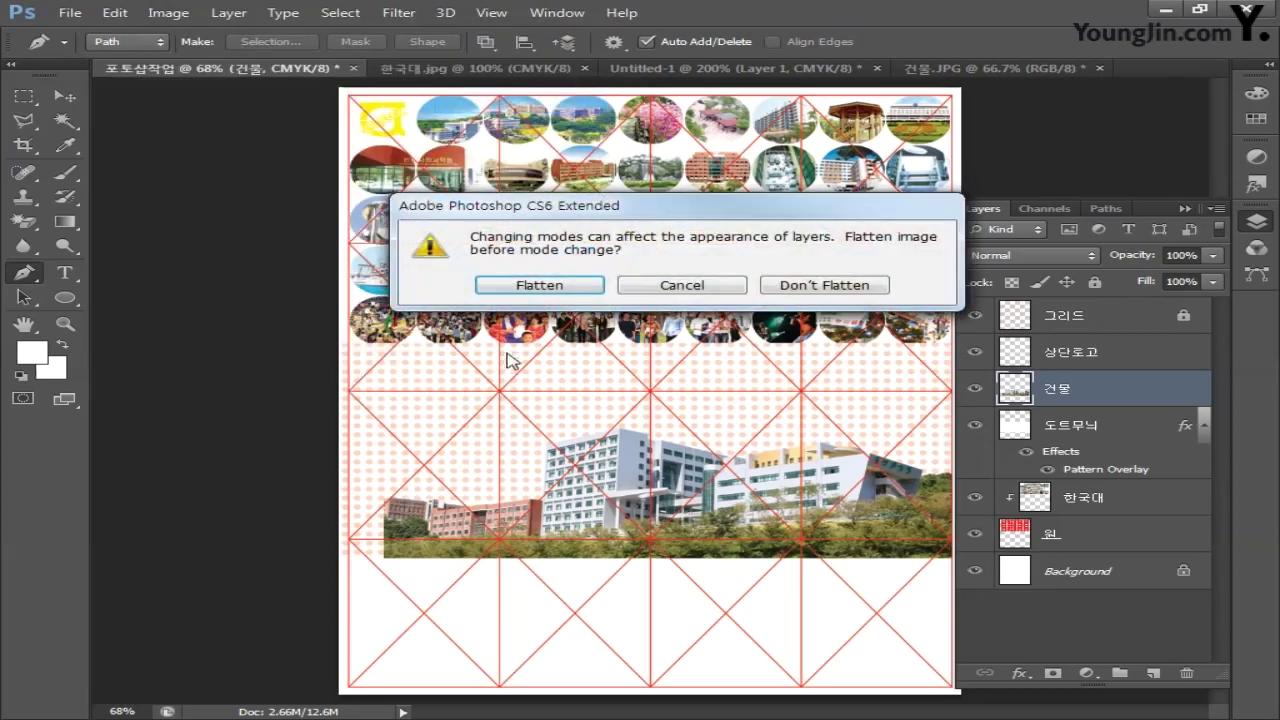
left_click(826, 285)
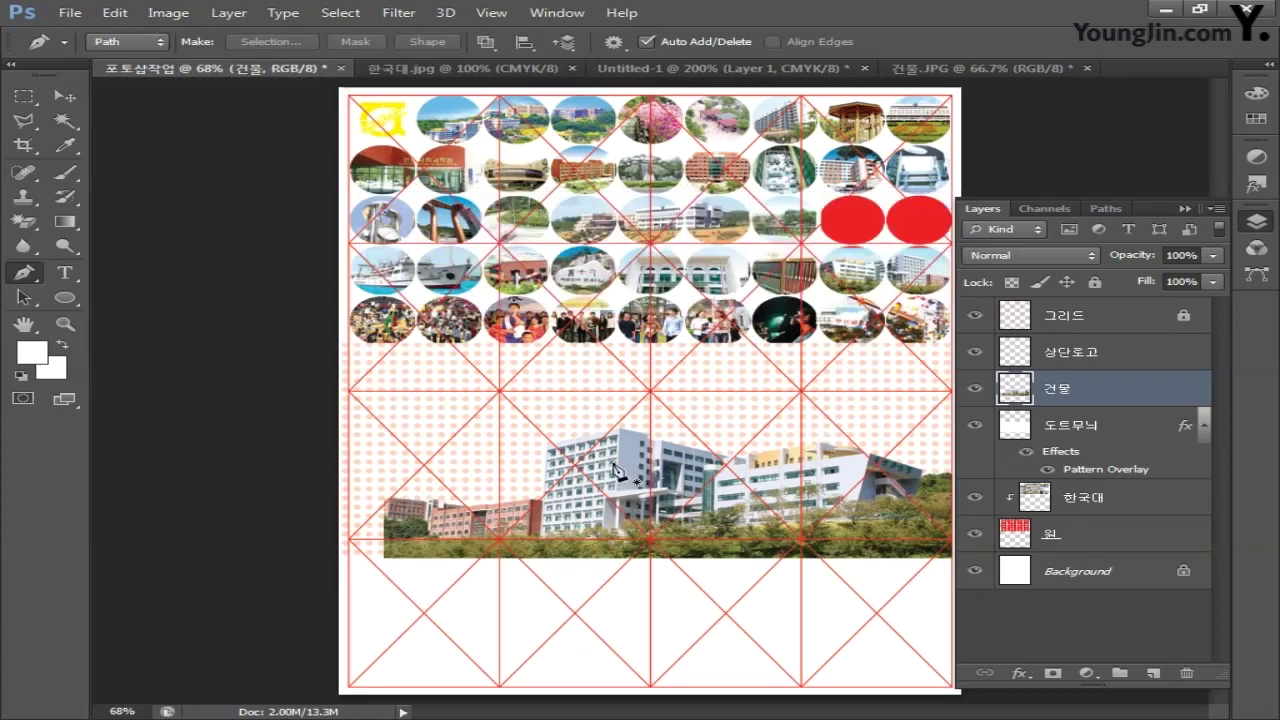
key("ctrl+s")
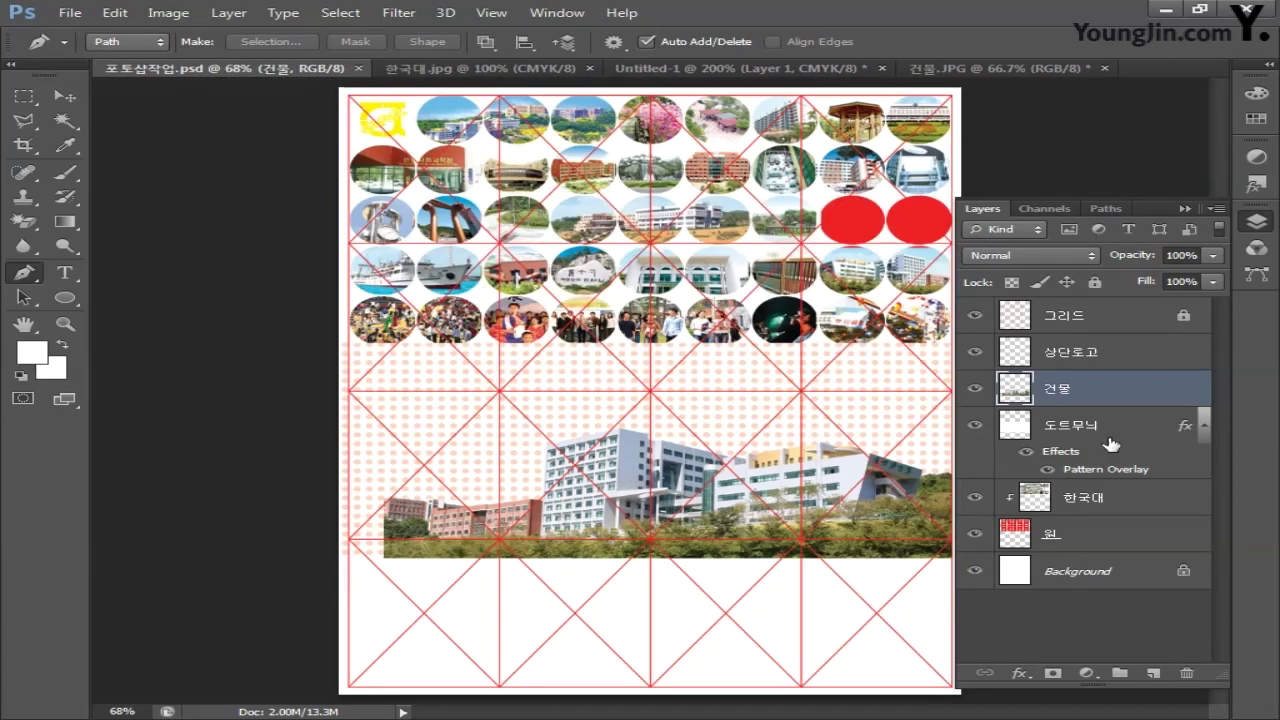
Set the foreground color to dark grey #2d2d2d
key("i")
left_click(44, 354)
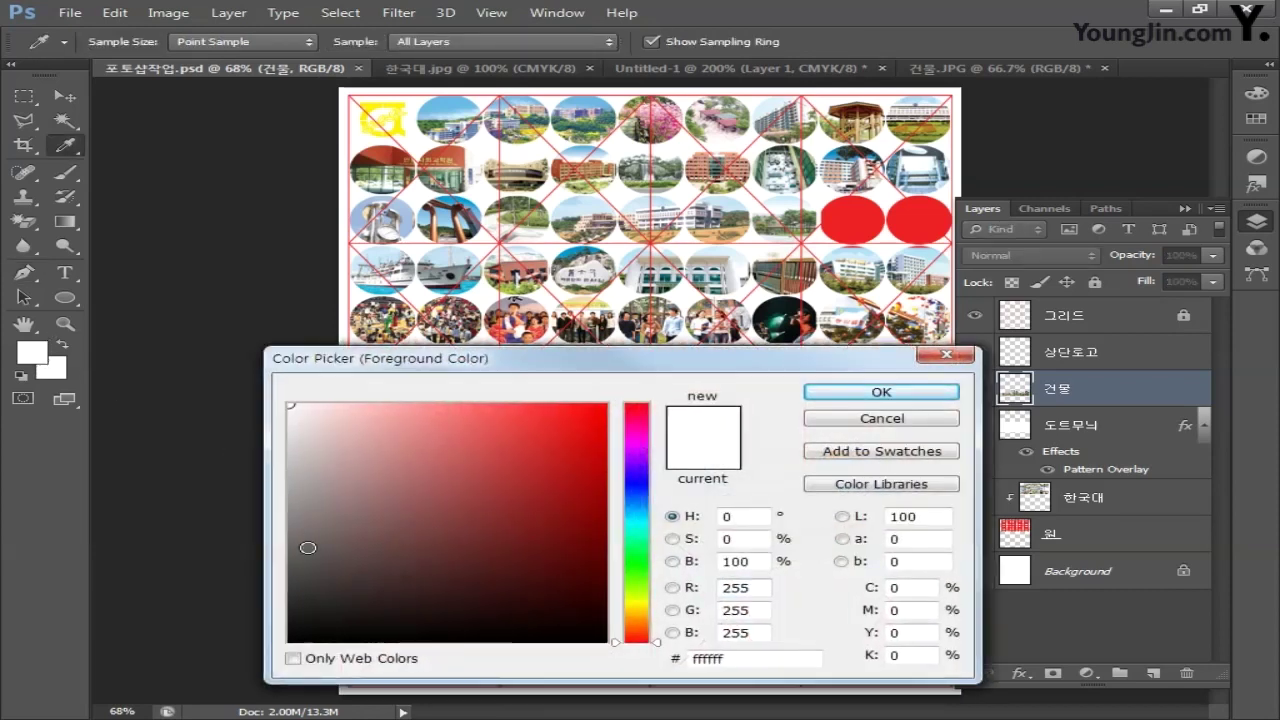
left_click_drag(308, 548, 280, 601)
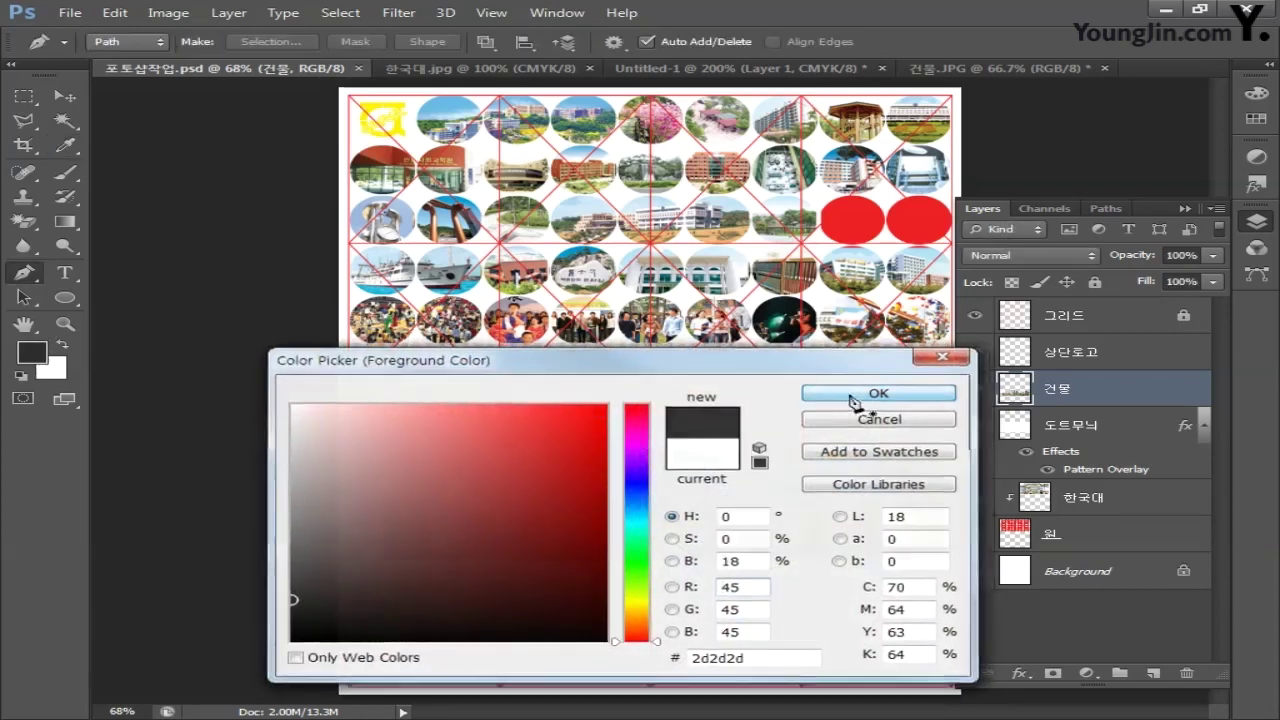
left_click(851, 396)
Apply the Photocopy sketch filter to the 건물 layer with Detail 2 and Darkness 10
left_click(399, 13)
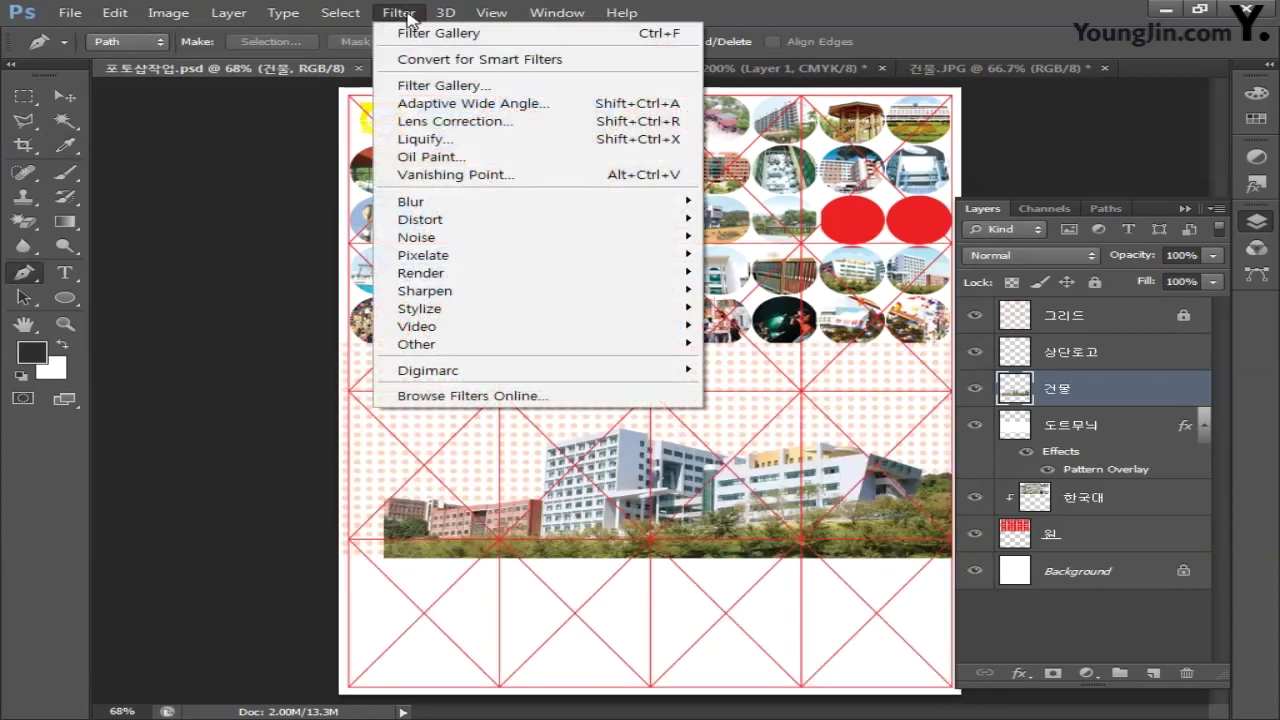
left_click(436, 85)
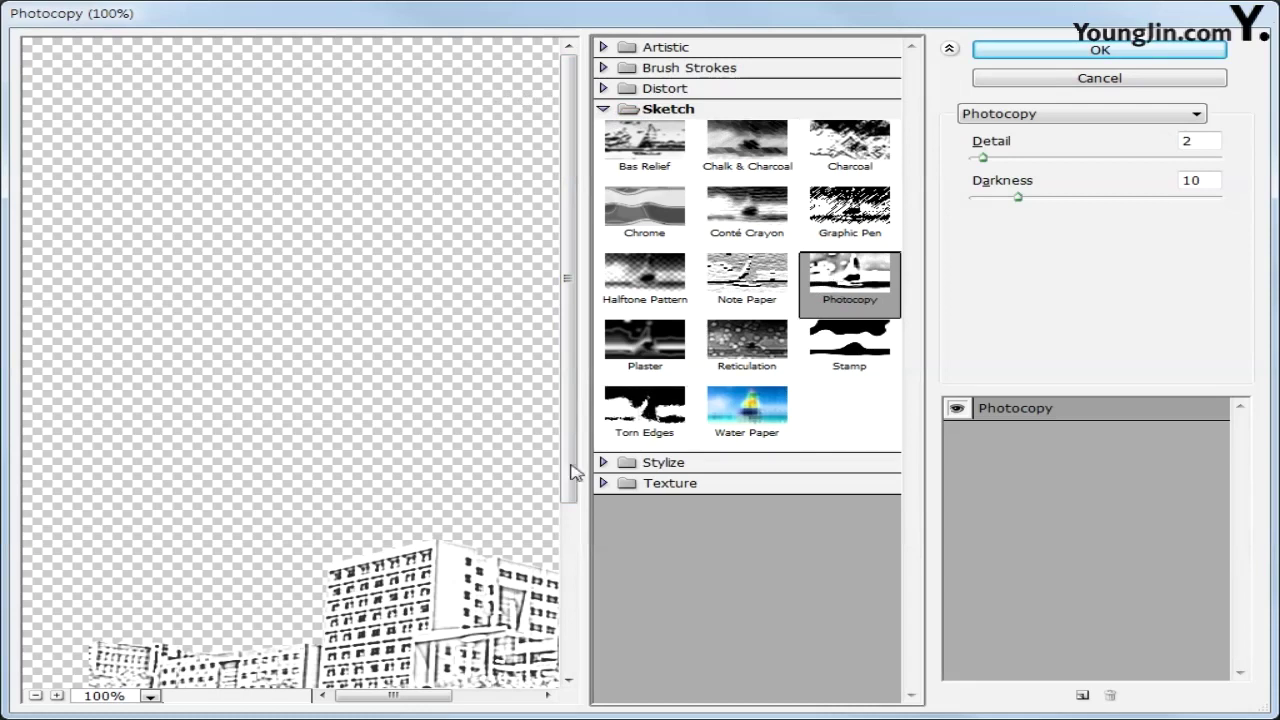
left_click_drag(470, 590, 379, 347)
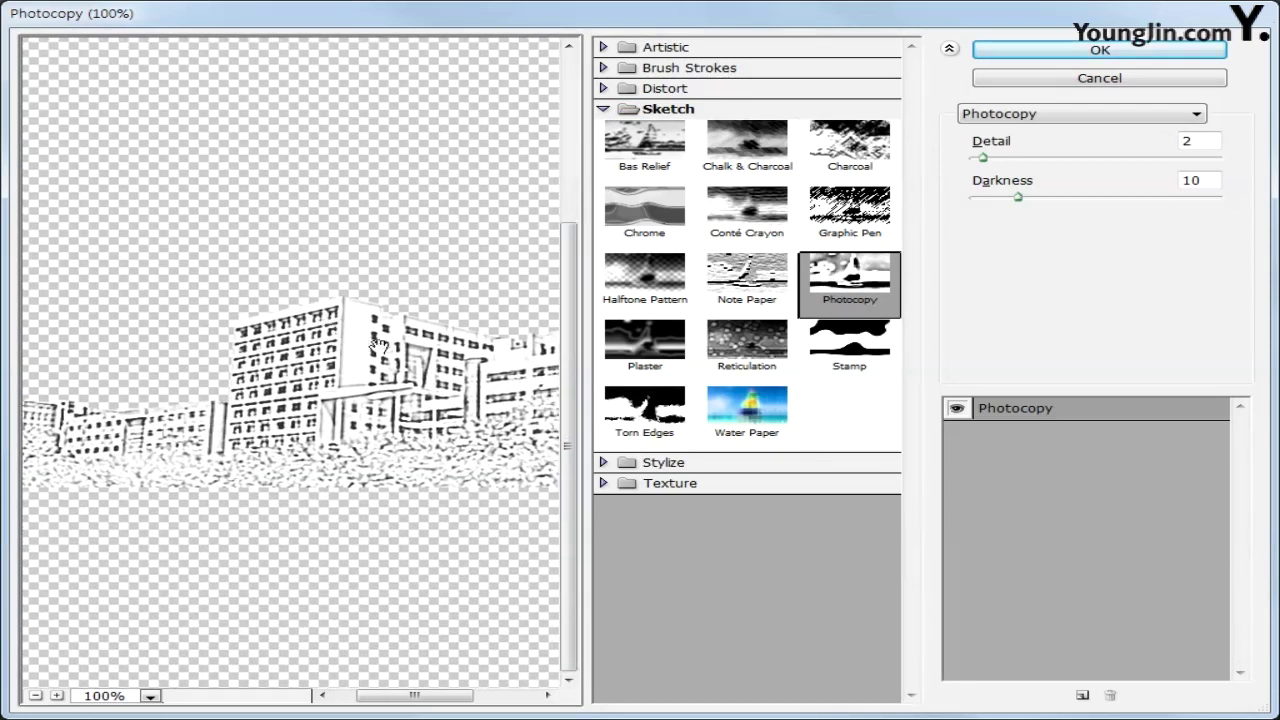
double_click(1186, 143)
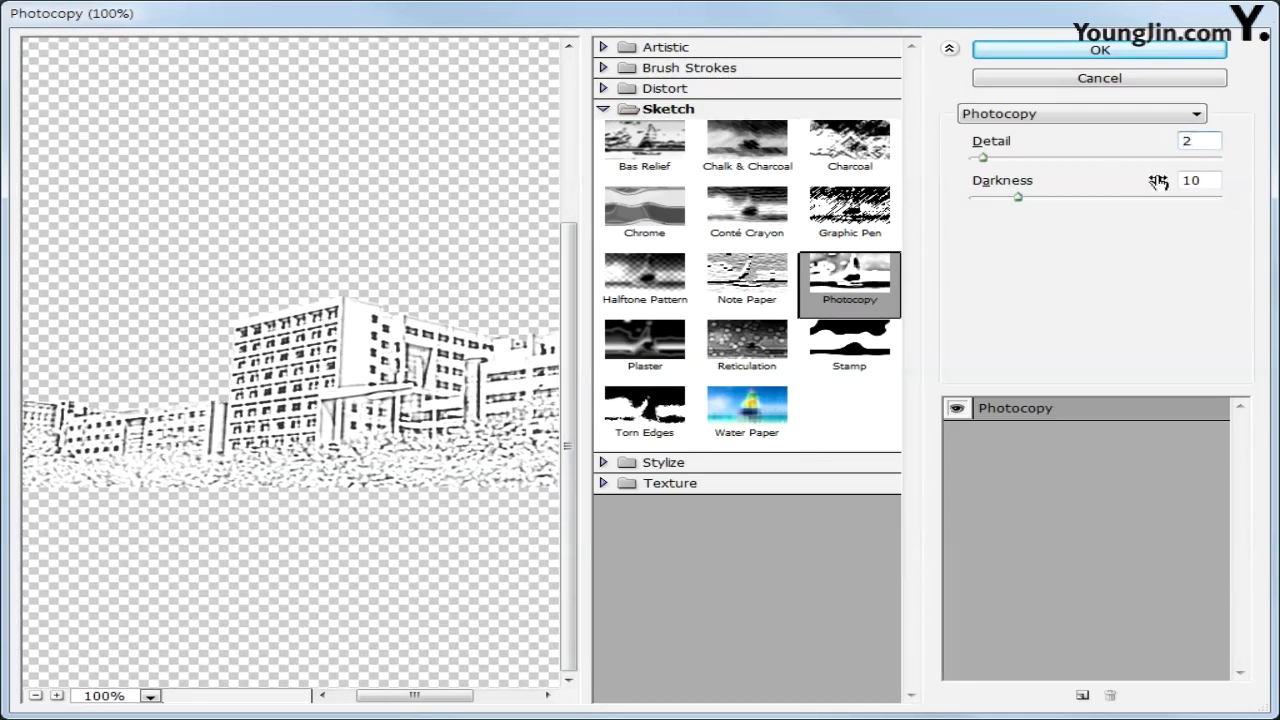
double_click(1205, 180)
type("10")
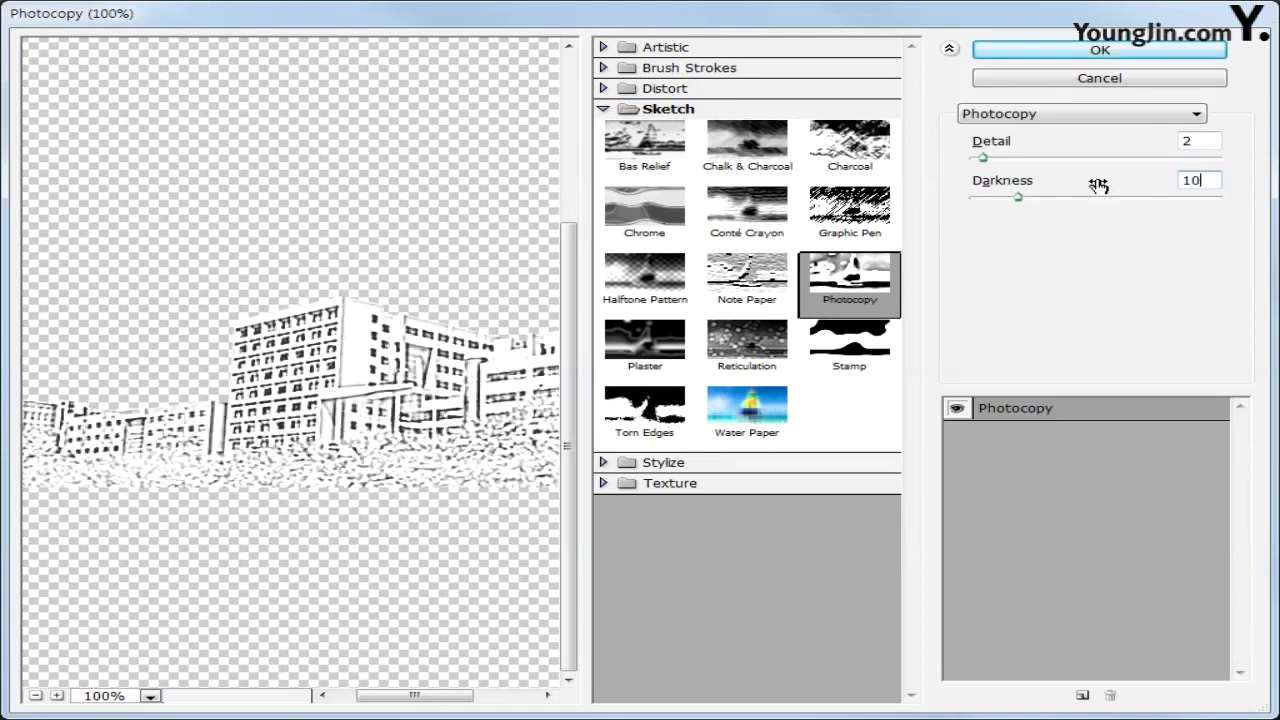
left_click(1089, 50)
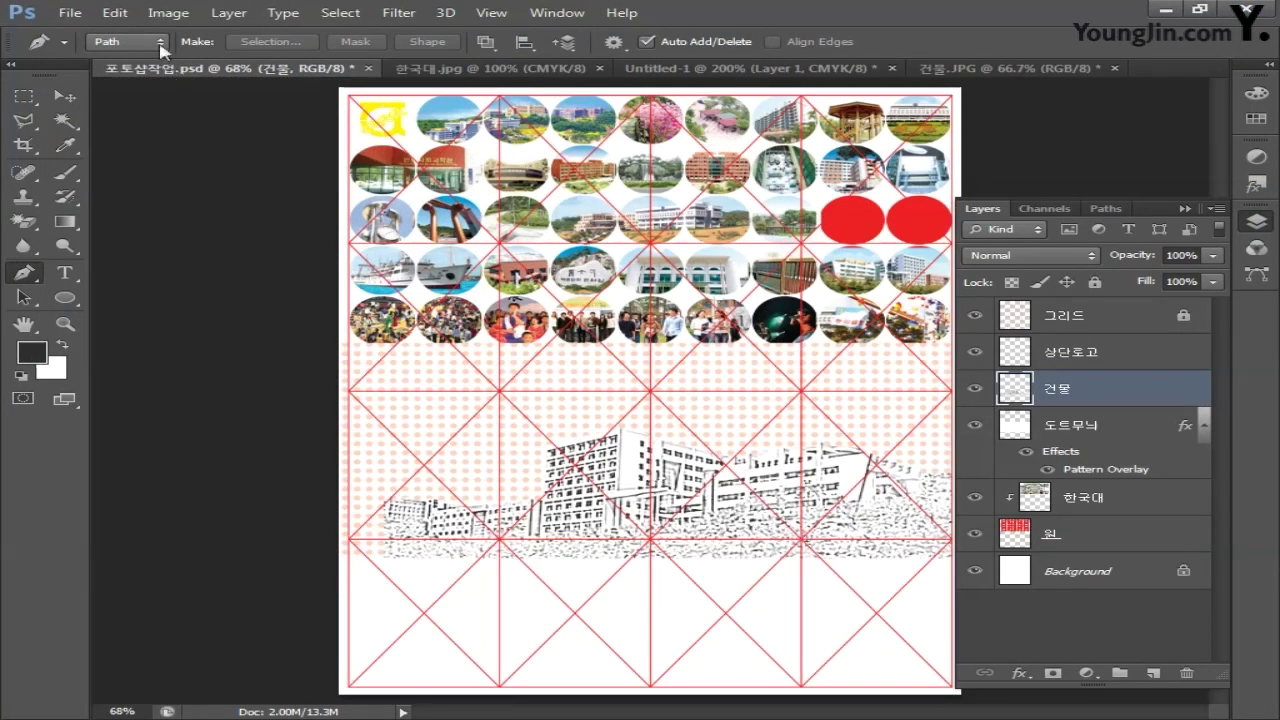
Lighten the 건물 layer with a Levels adjustment, setting the midtone input level to 1.37
left_click(168, 13)
mouse_move(188, 60)
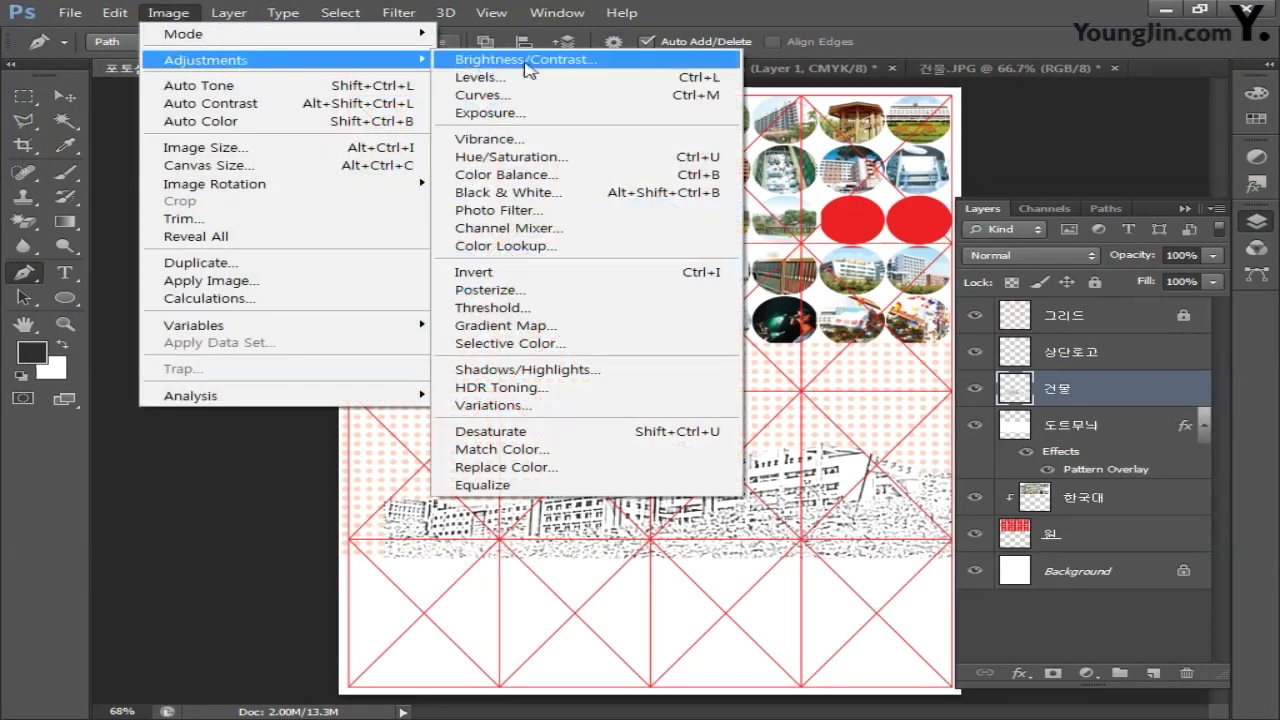
left_click(540, 86)
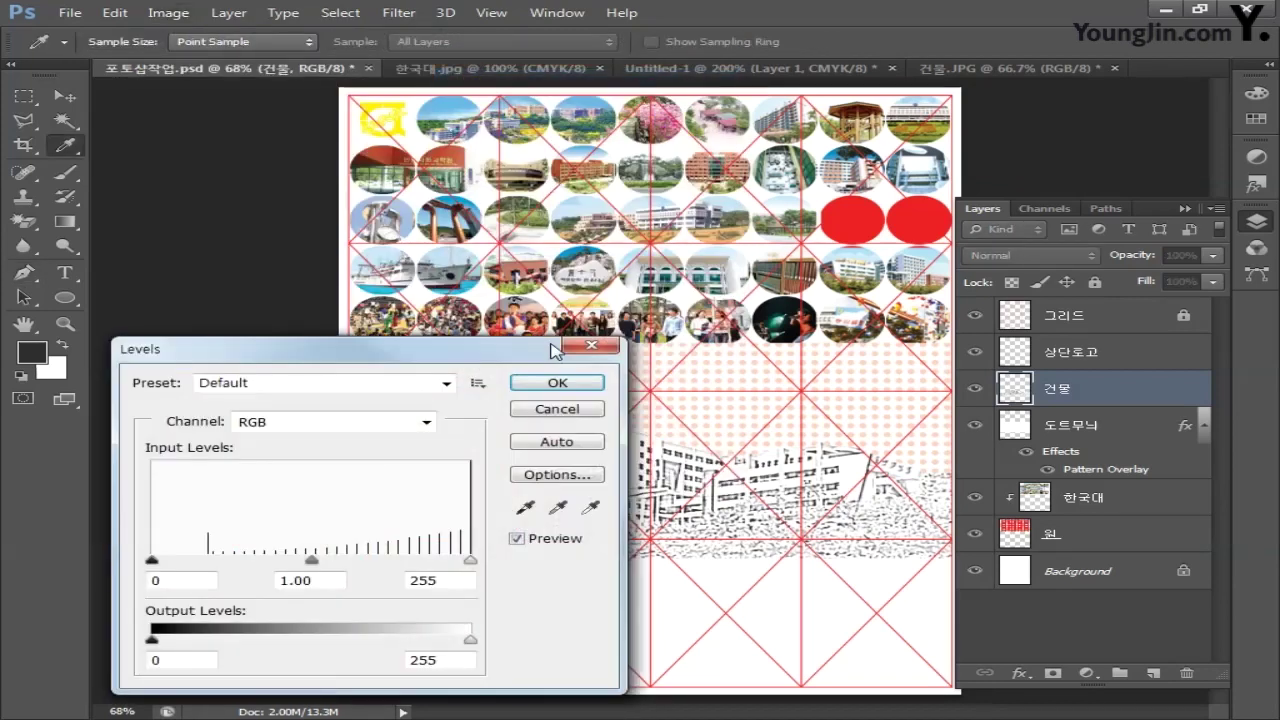
left_click_drag(454, 341, 466, 223)
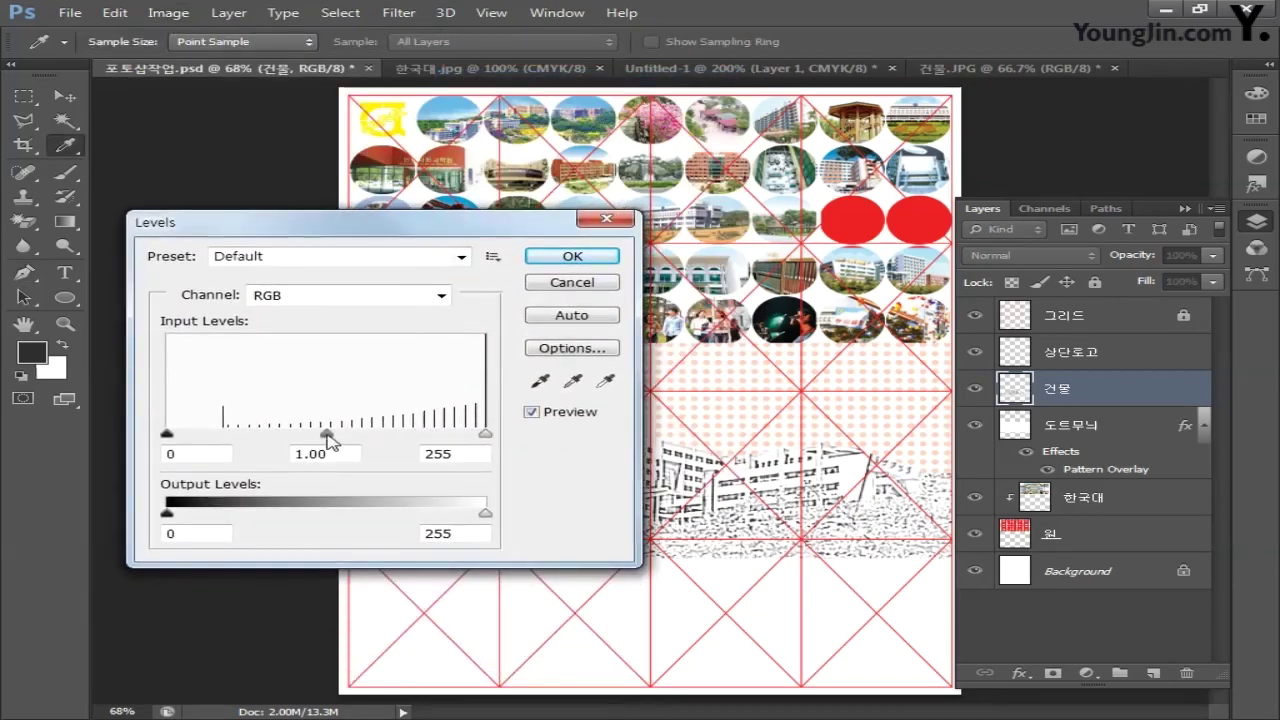
left_click_drag(327, 434, 293, 438)
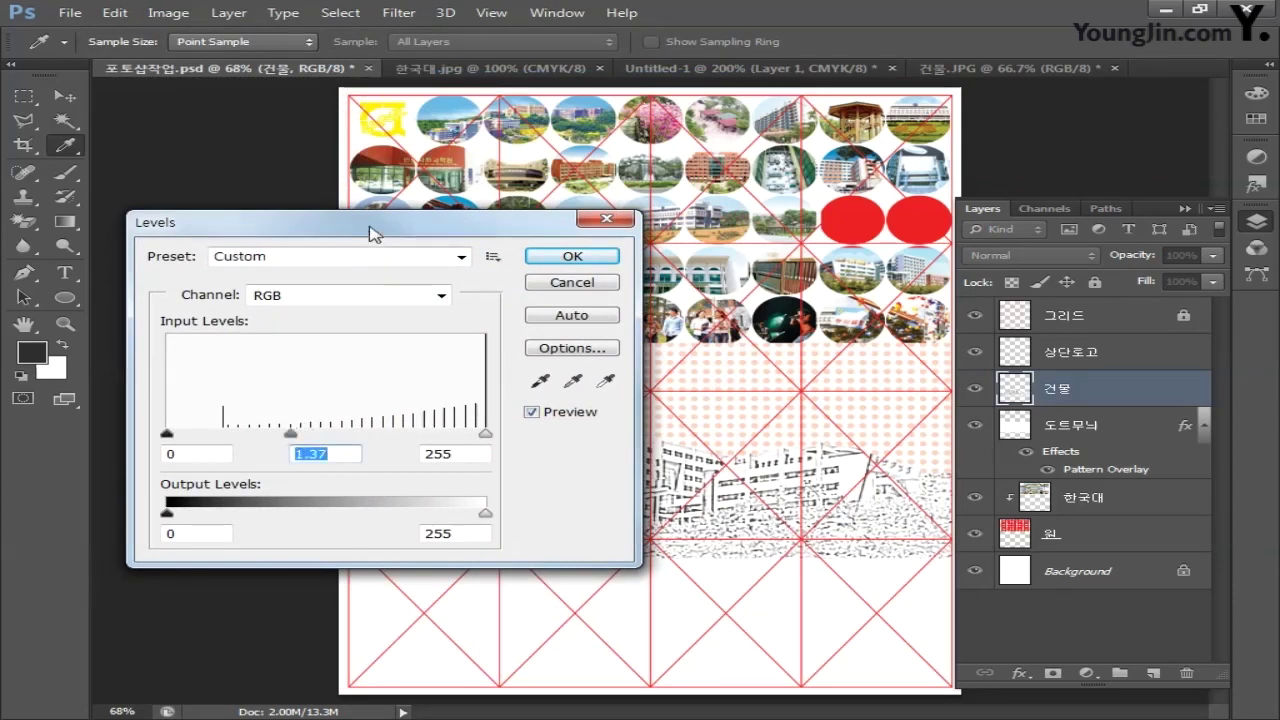
left_click_drag(371, 228, 368, 125)
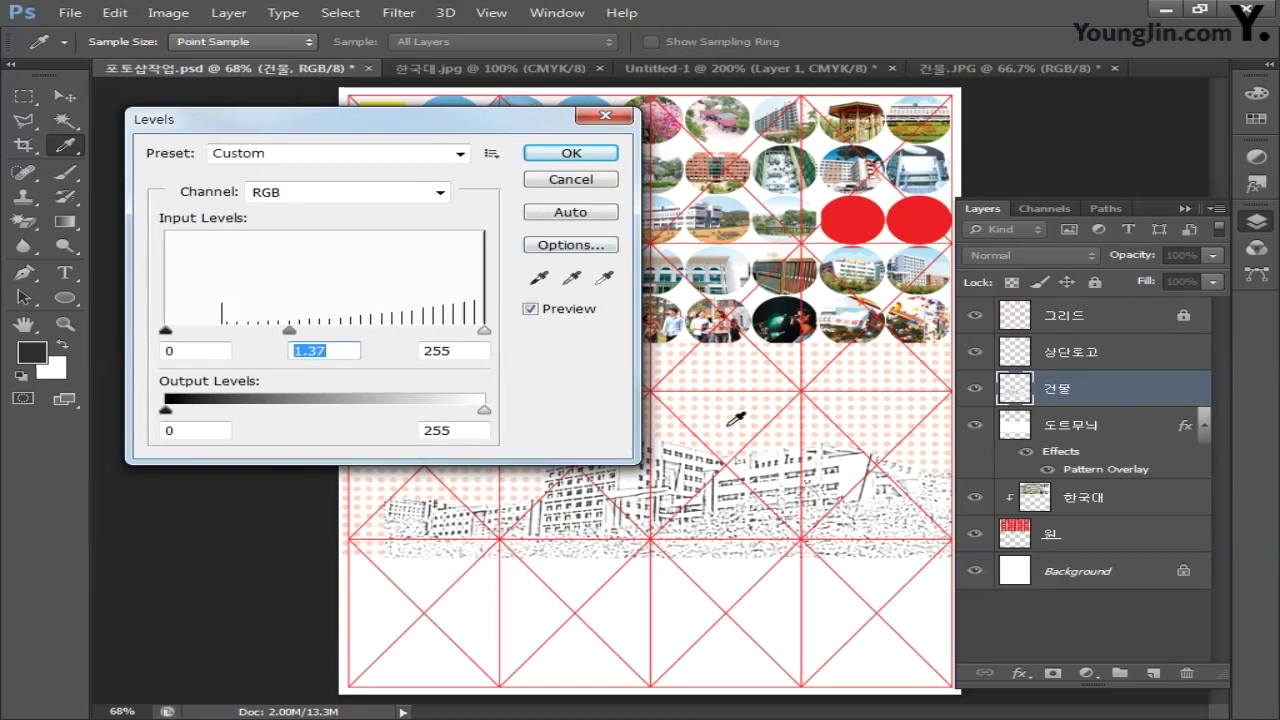
left_click(575, 153)
key("p")
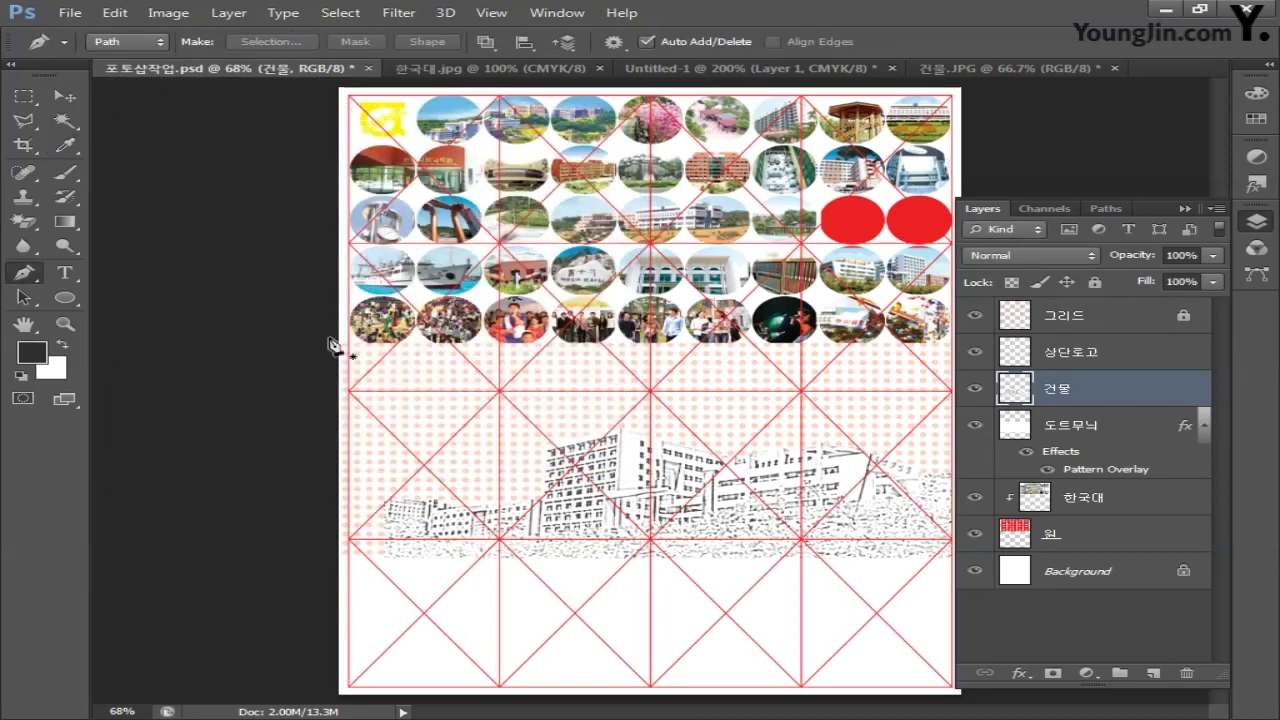
Add a layer mask to the 건물 layer and set the foreground color to white, C0 M0 Y0 K0
left_click(1058, 675)
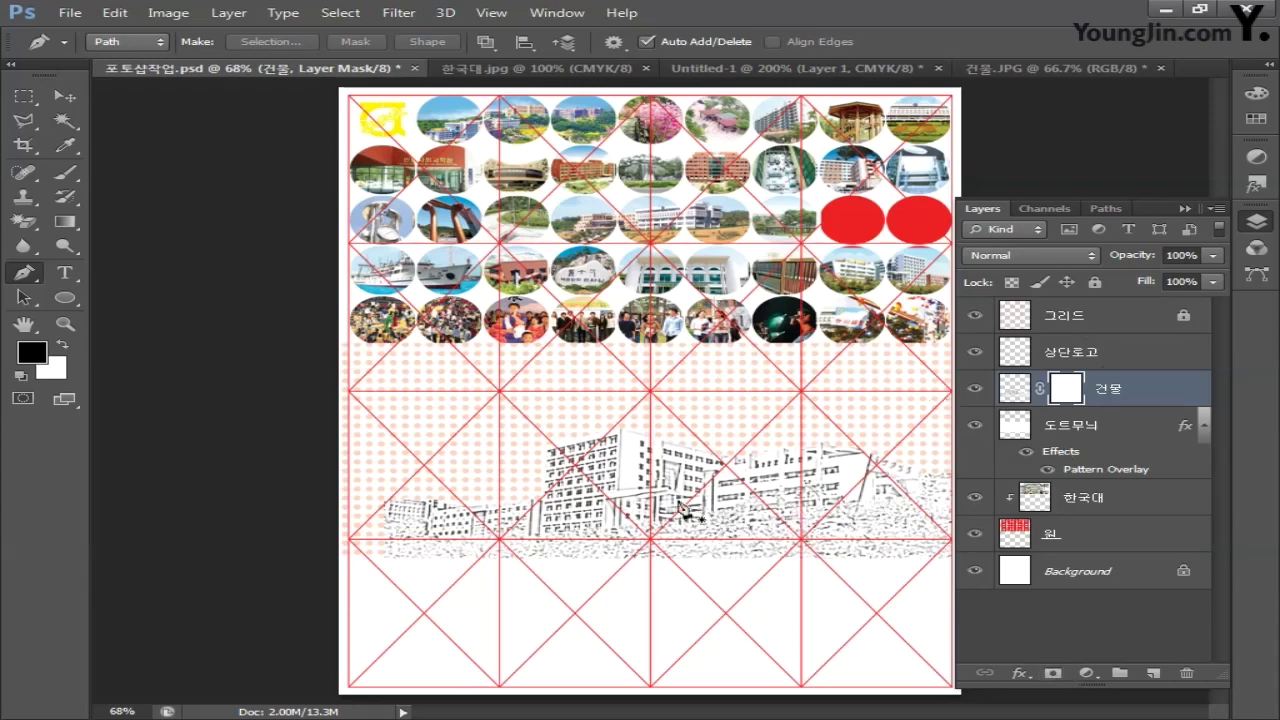
left_click(33, 353)
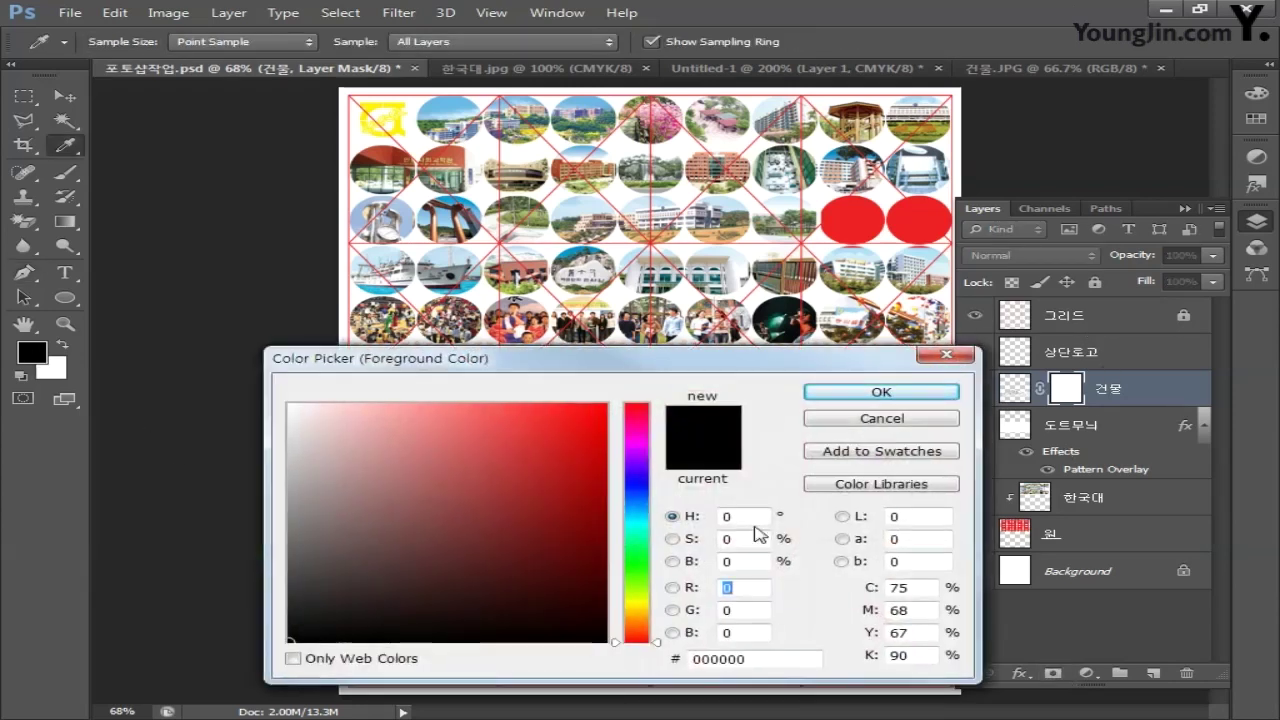
type("0")
key("Tab")
type("0")
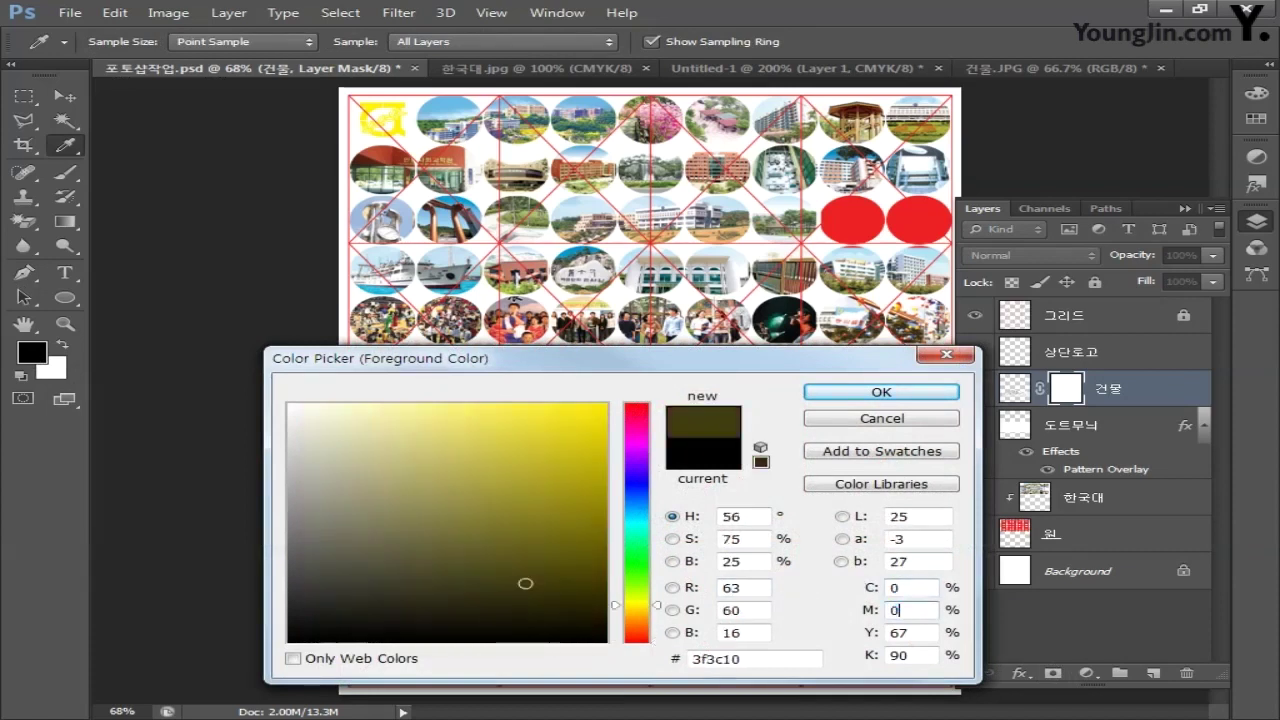
key("Tab")
type("0")
key("Tab")
type("0")
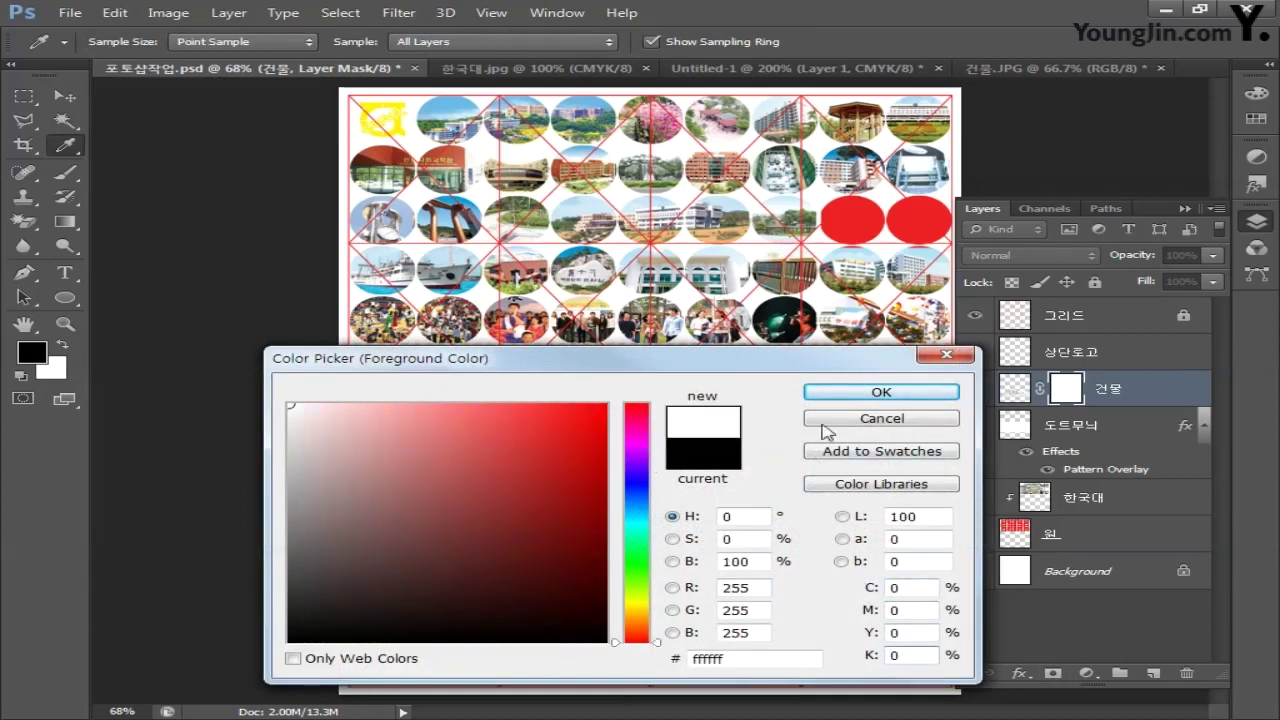
left_click(830, 392)
Set the background color to black with C0 M0 Y0 K100
left_click(55, 375)
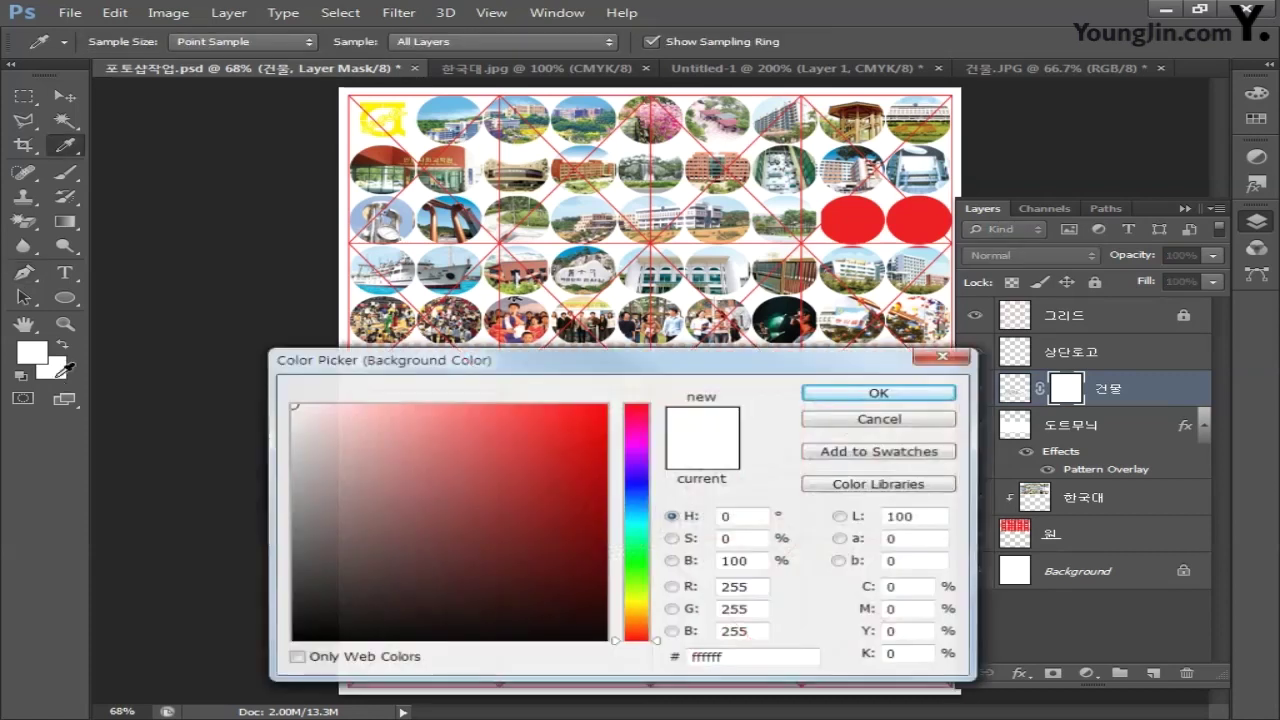
left_click_drag(925, 592, 839, 588)
type("0")
key("Tab")
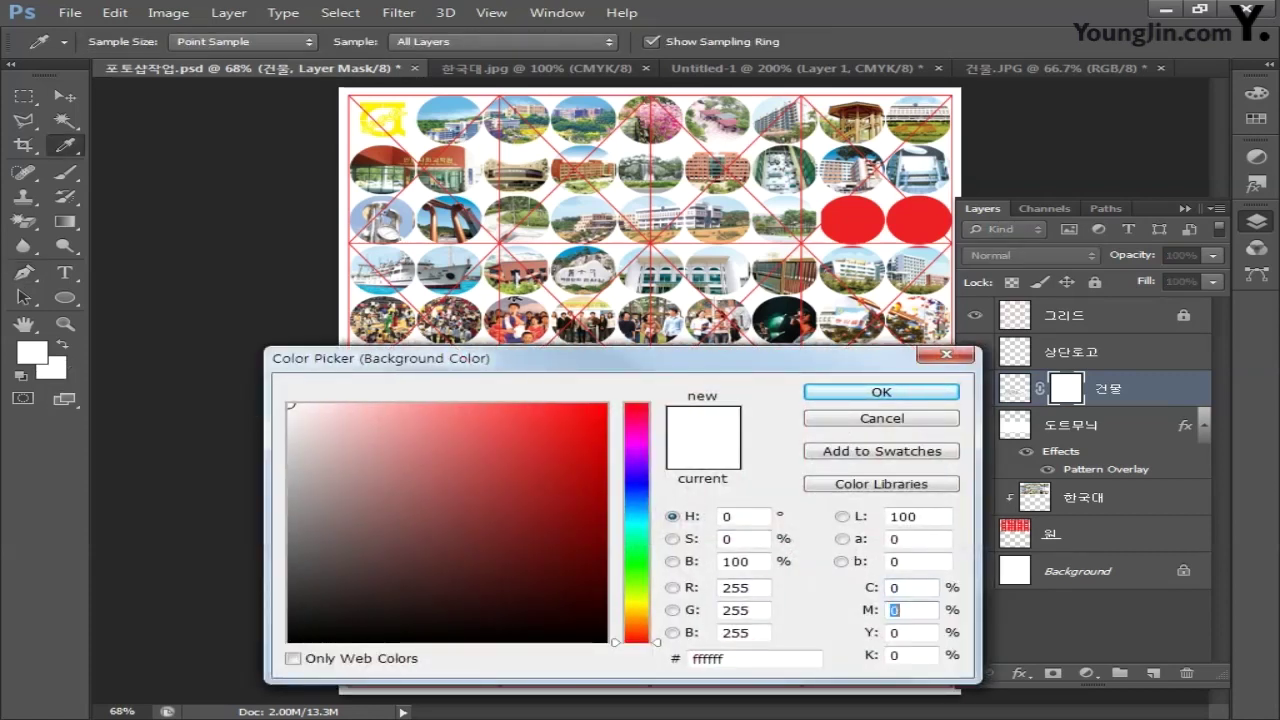
type("0")
key("Tab")
type("100")
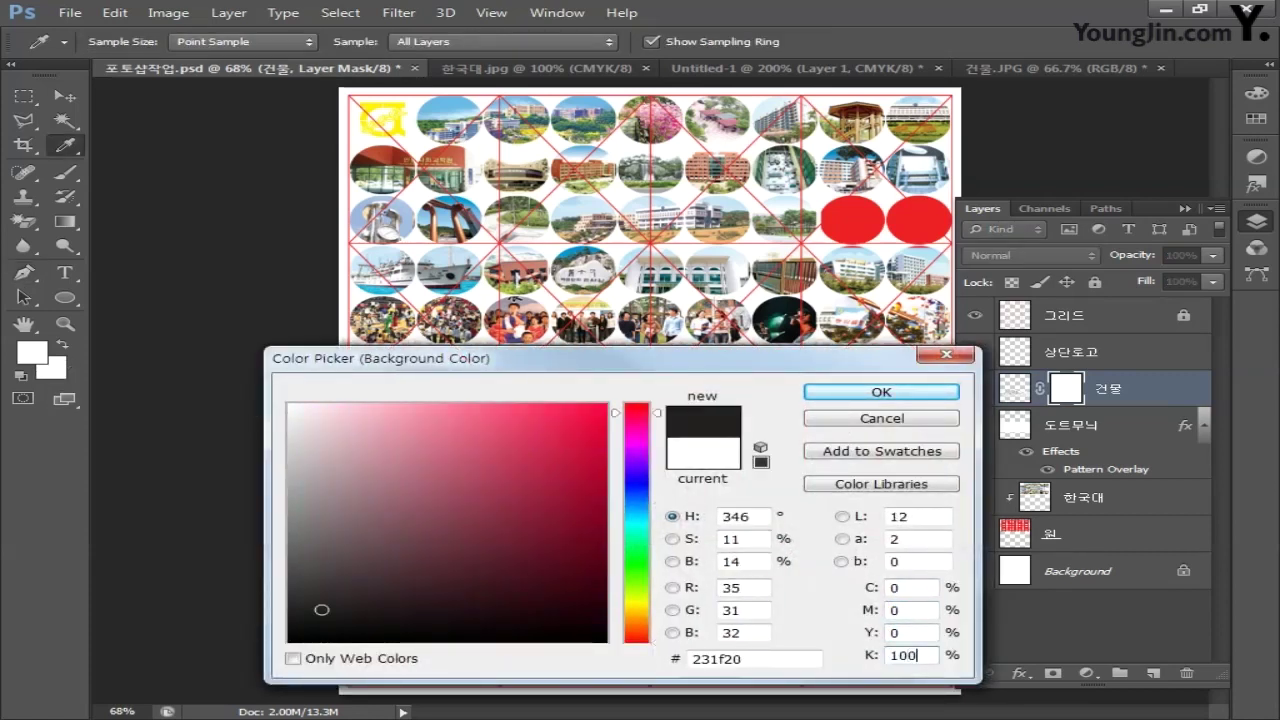
left_click(879, 393)
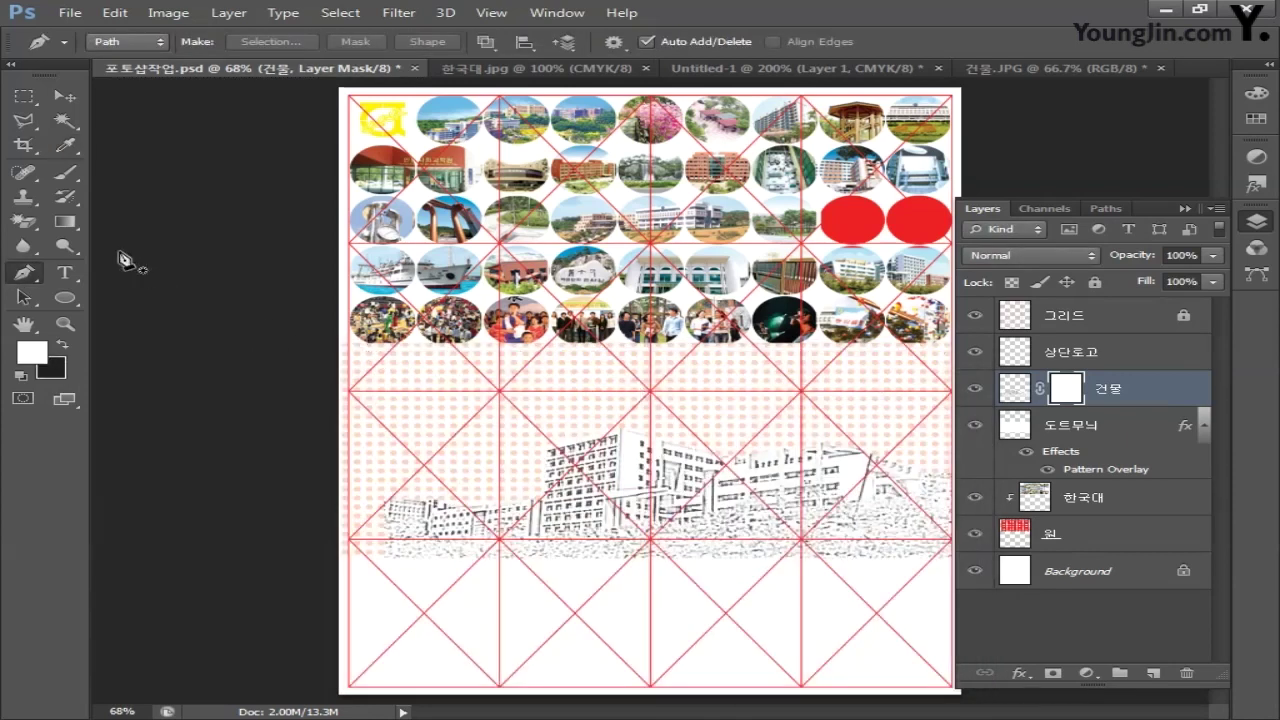
Apply a horizontal white-to-black linear gradient to the 건물 mask so the building fades out at its left end
left_click(70, 225)
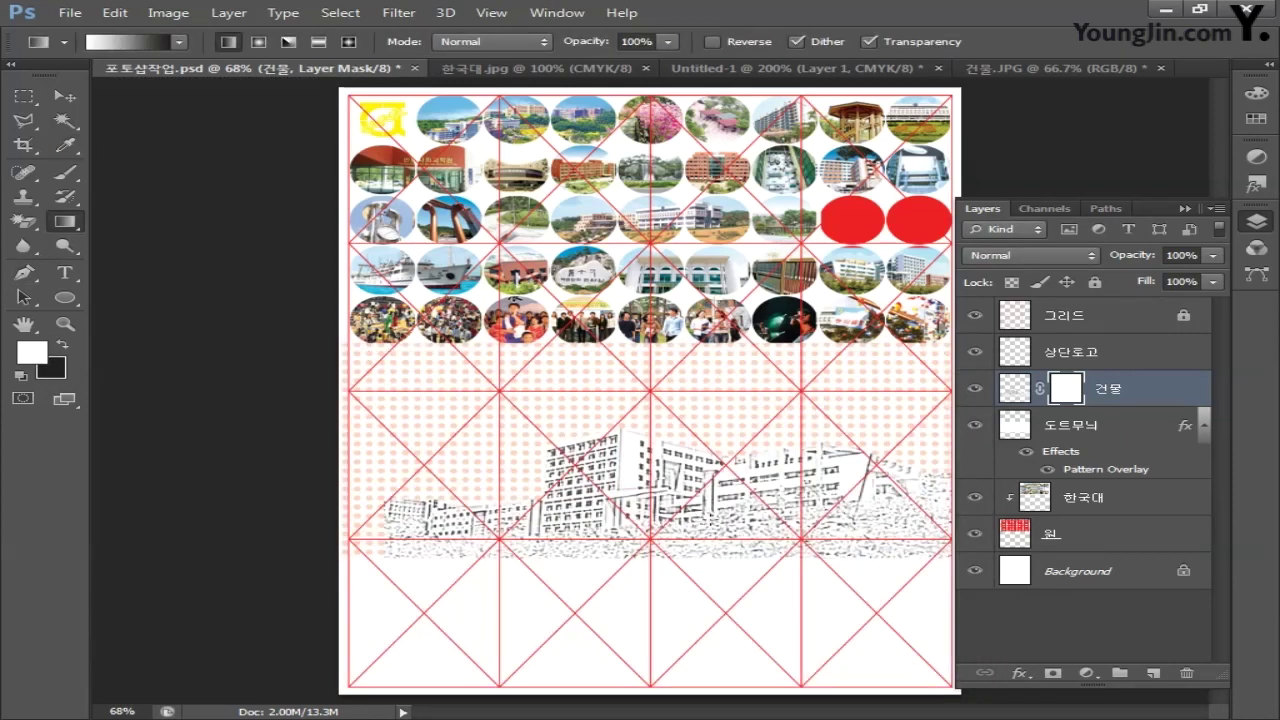
left_click_drag(709, 519, 376, 521)
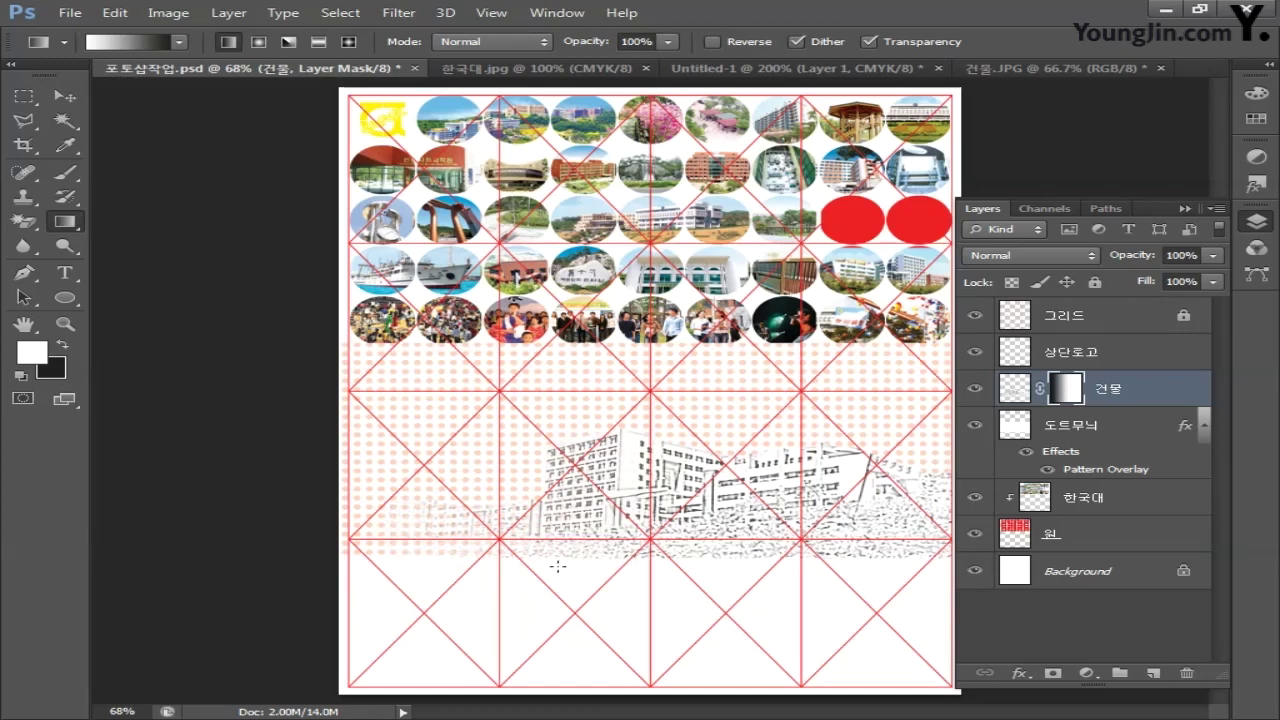
Add a layer mask to the 도트무늬 layer and fade the dots out downward with a vertical white-to-black gradient
left_click(1072, 433)
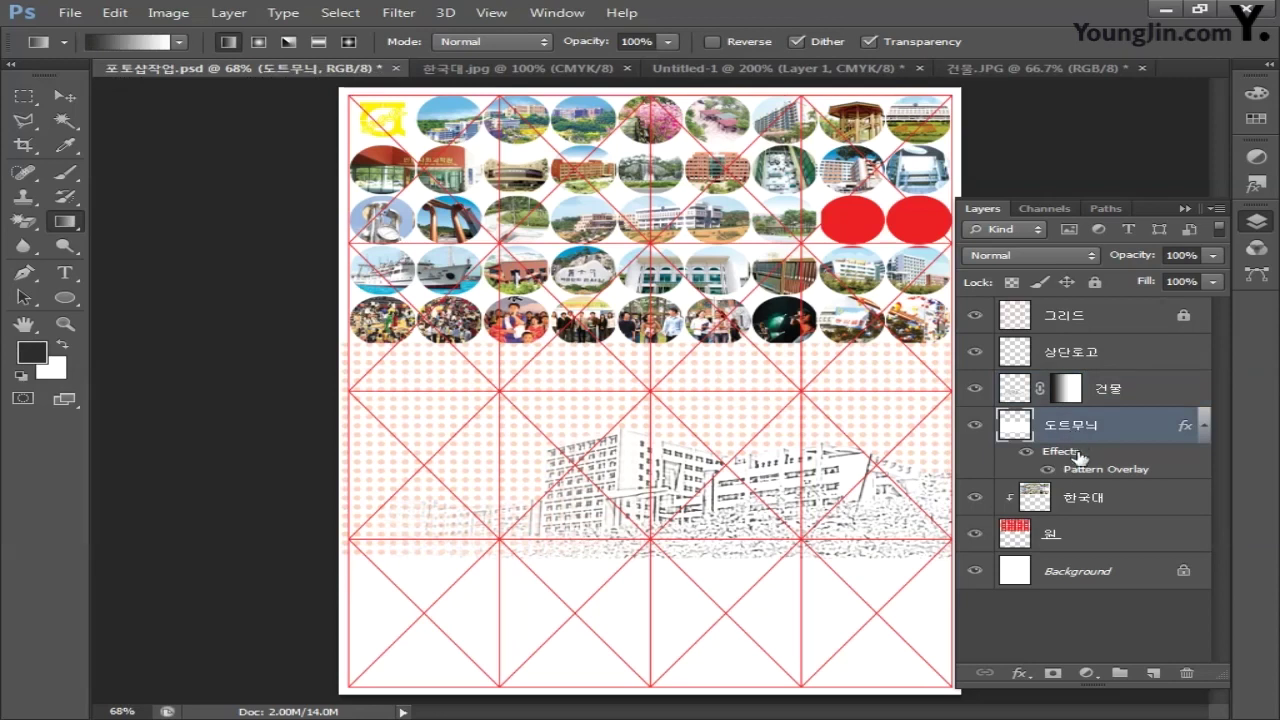
left_click(1052, 673)
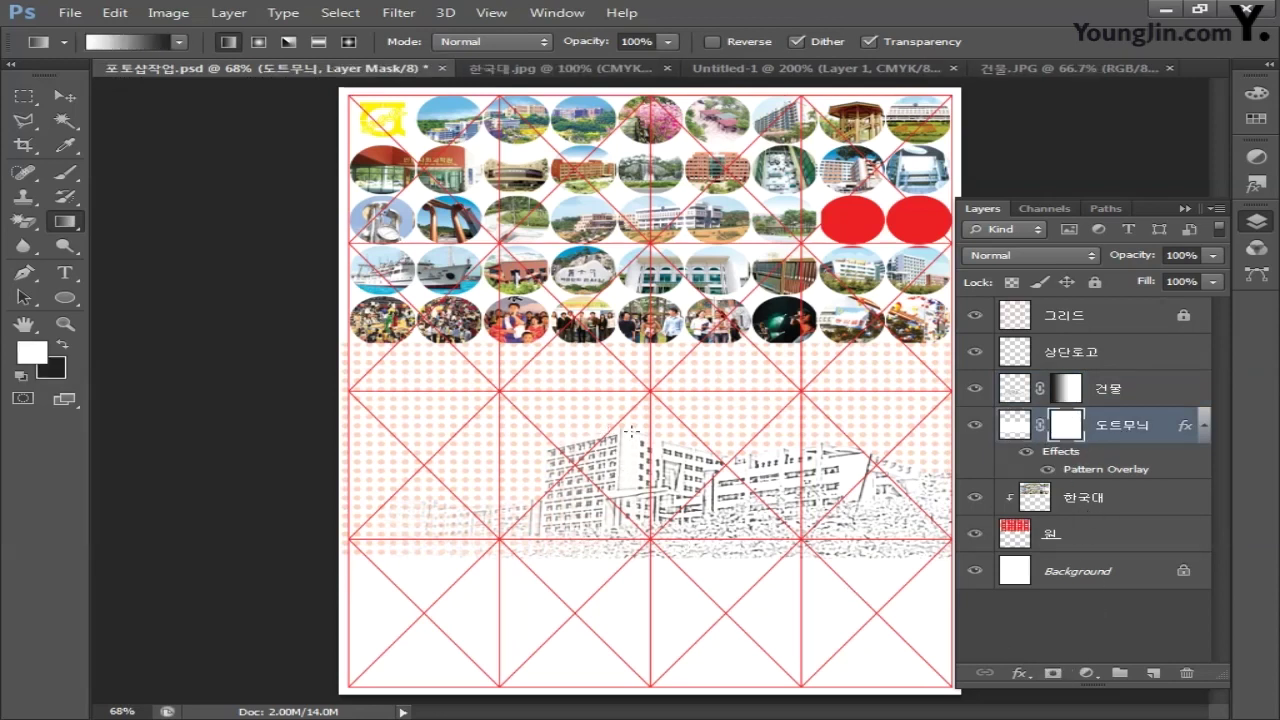
left_click_drag(631, 431, 631, 552)
Draw a rectangle shape filled with red C0 M100 Y100 K0, about 741 by 223 px, across the bottom of the page
left_click(65, 297)
left_click(160, 295)
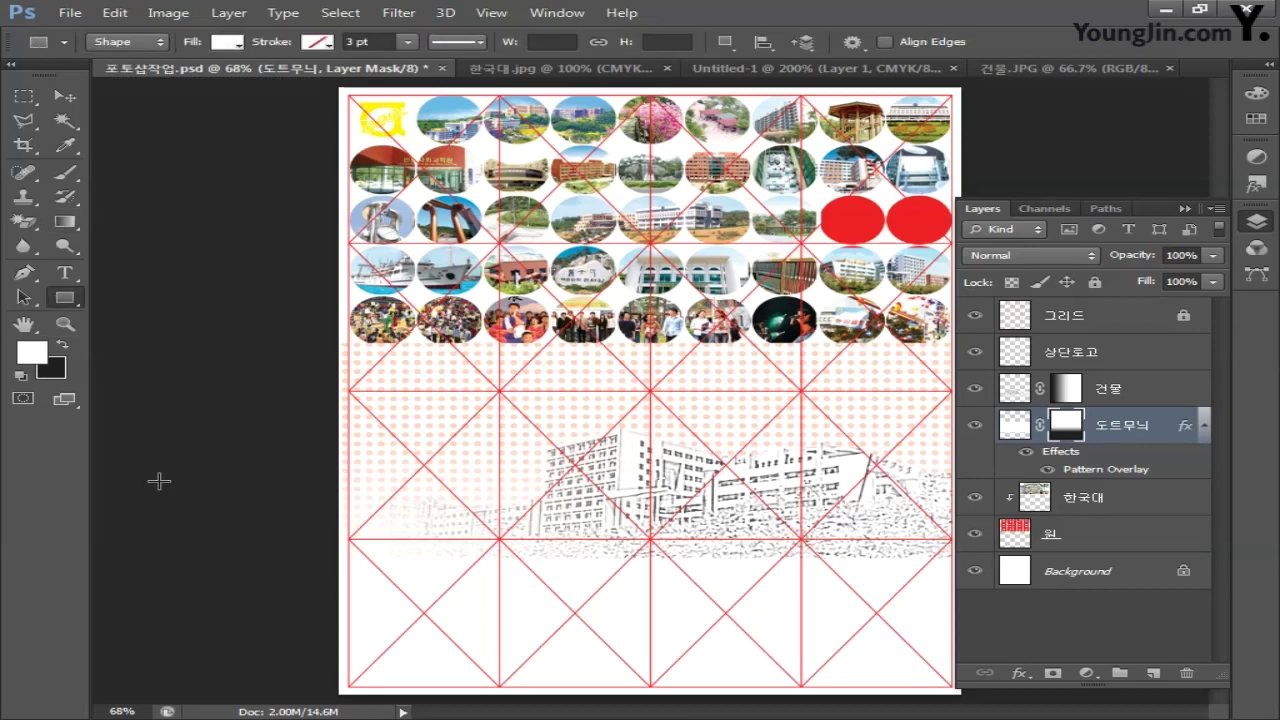
left_click(34, 354)
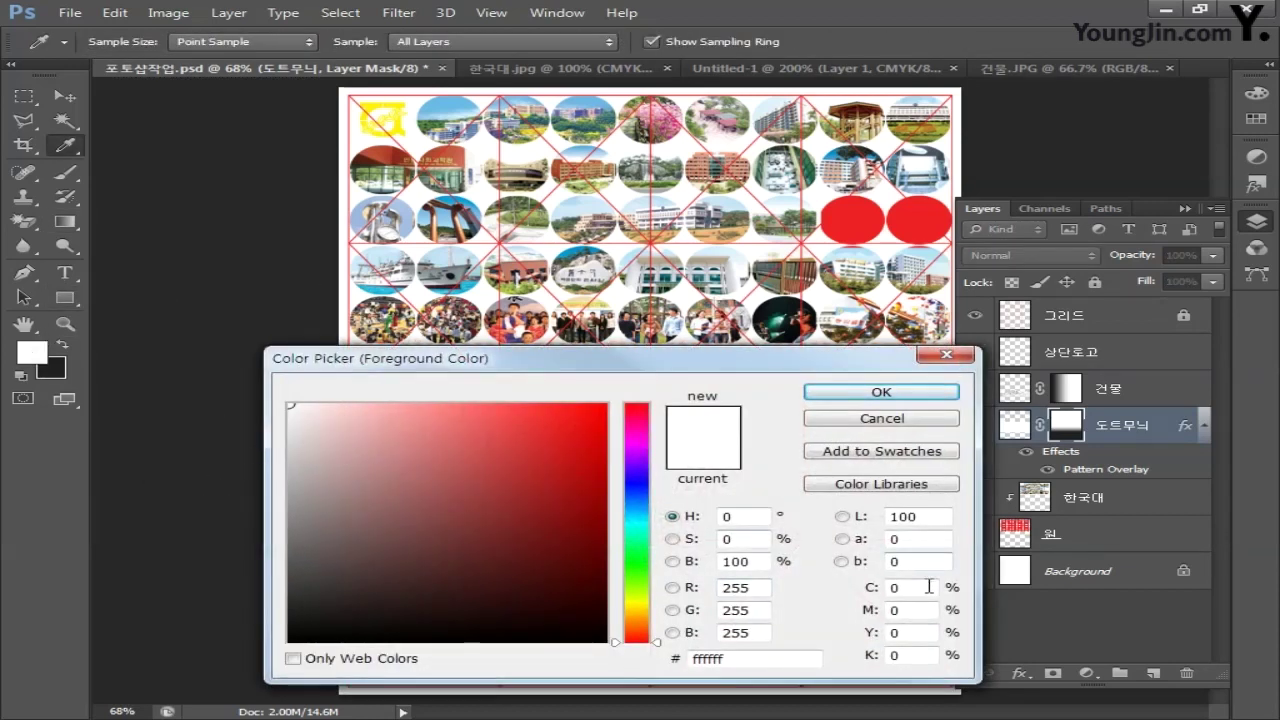
left_click(896, 588)
key("Tab")
type("100")
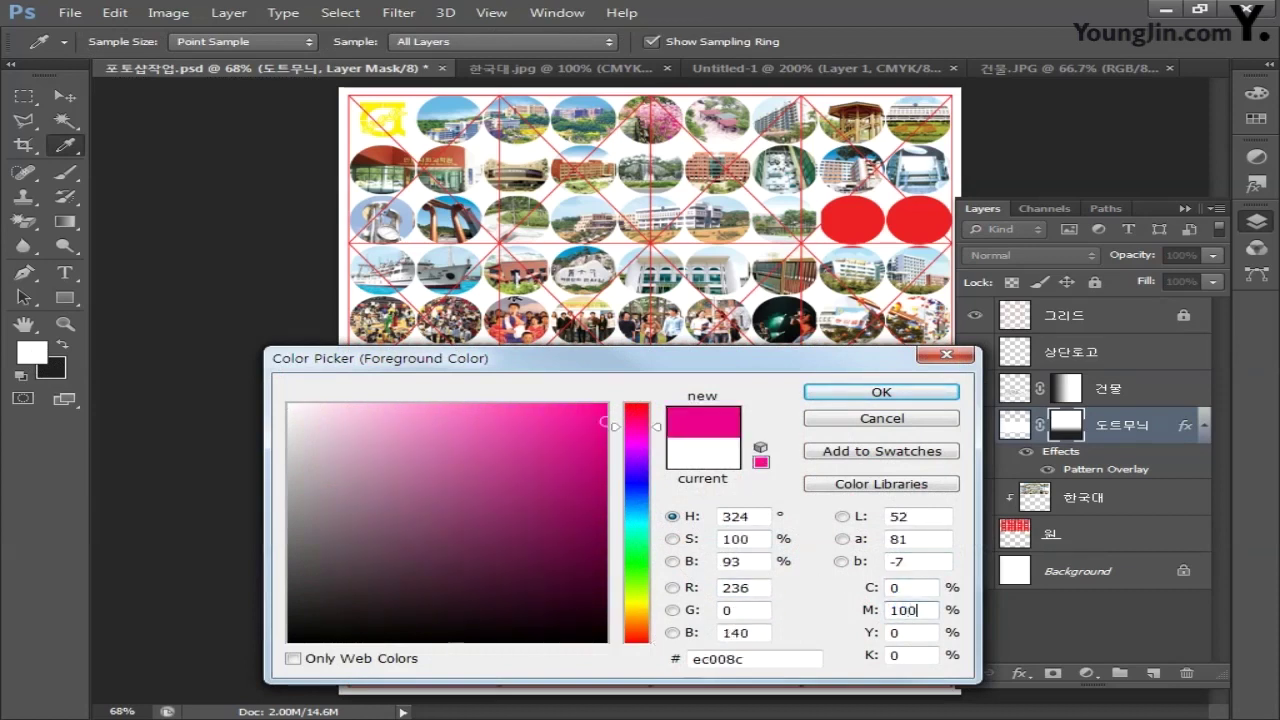
key("Tab")
type("100")
key("Tab")
type("0")
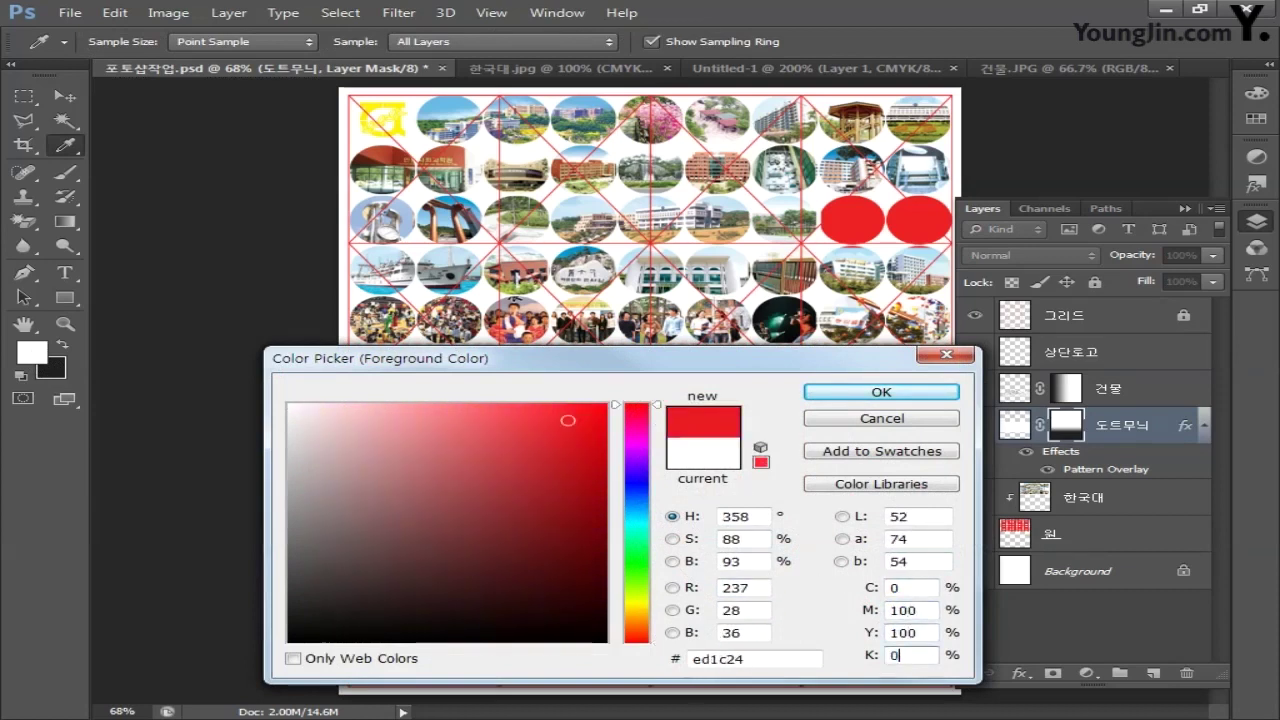
left_click(856, 392)
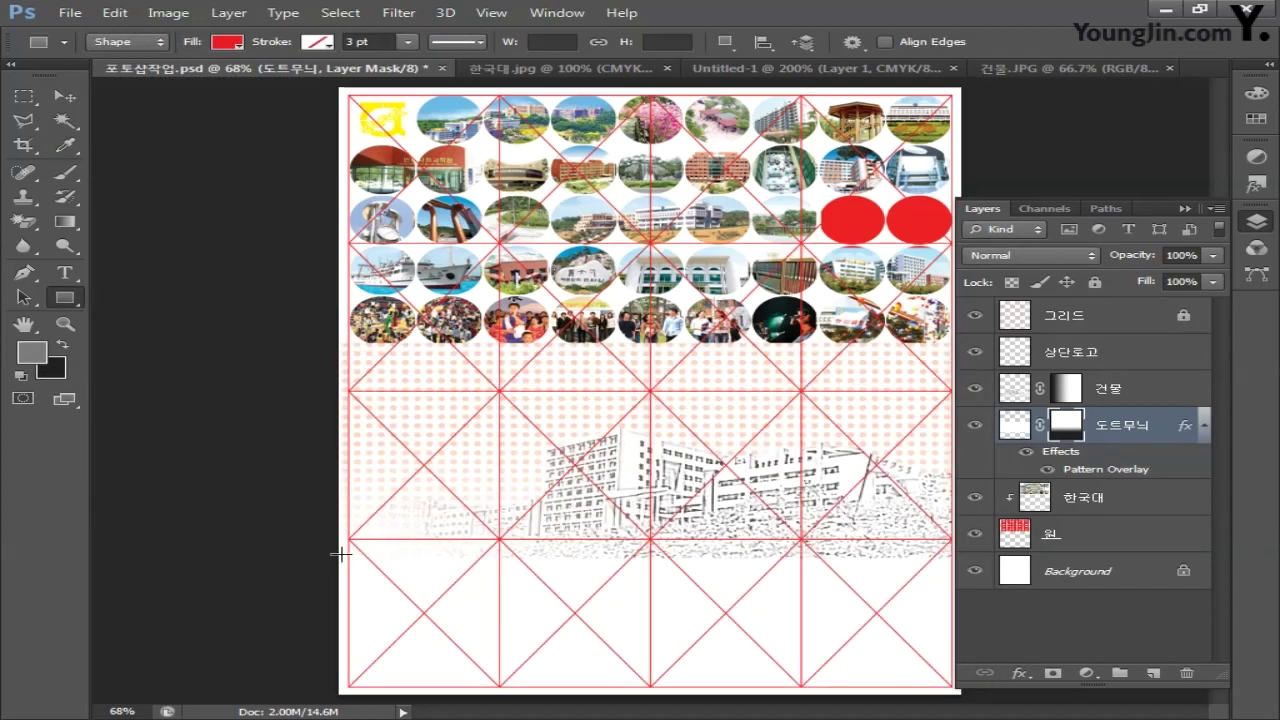
left_click_drag(332, 554, 963, 694)
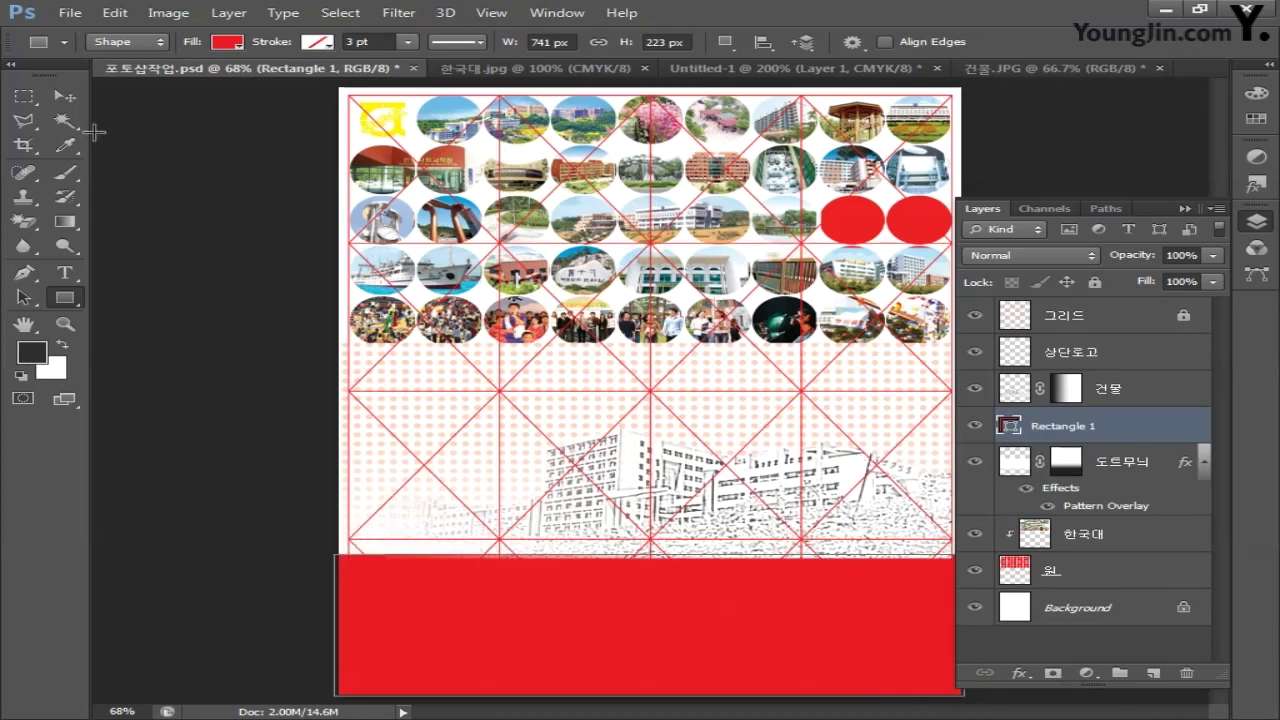
Move the red rectangle's layer directly below the 그리드 layer and rename it 하단박스
left_click(62, 97)
left_click_drag(1125, 429, 1133, 348)
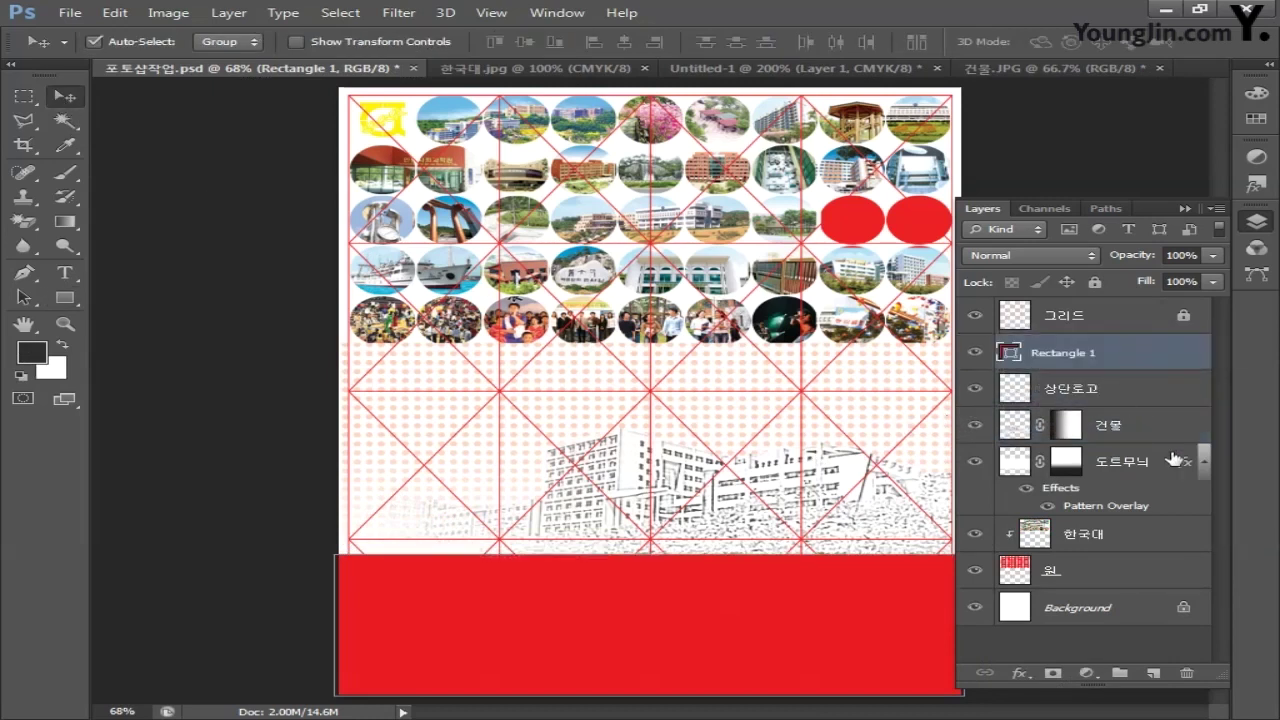
double_click(1080, 355)
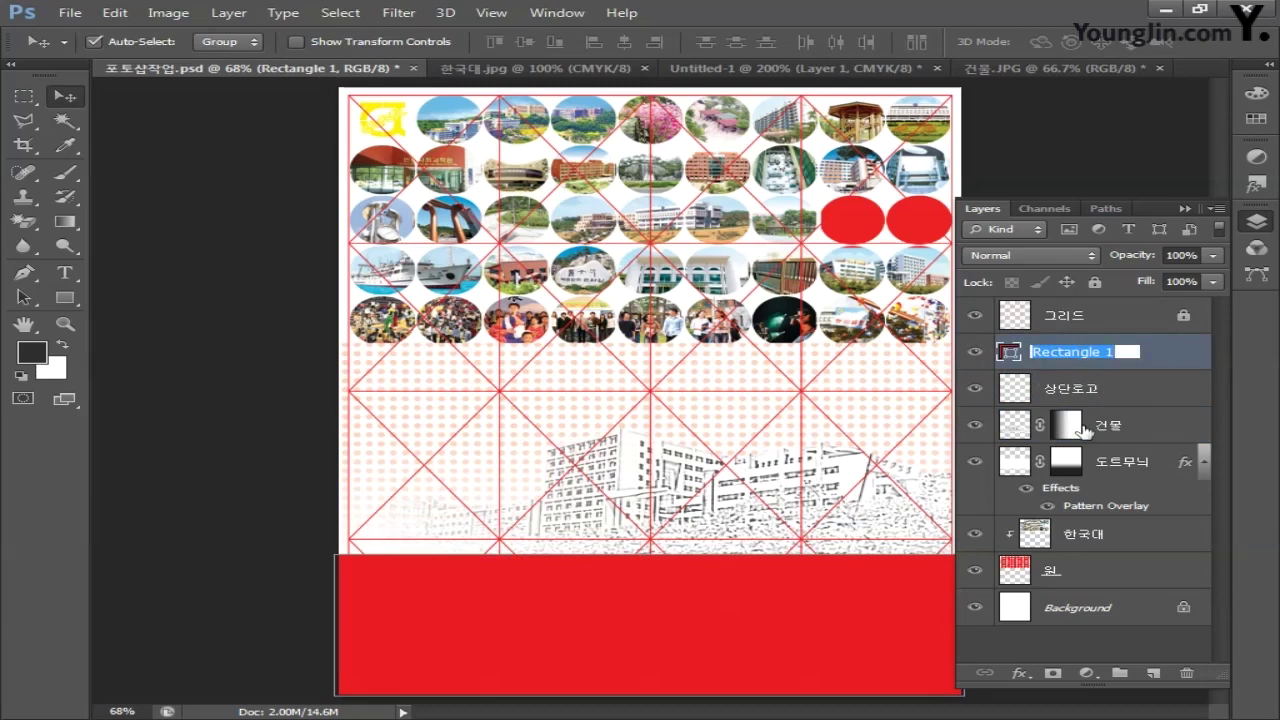
type("하단박스")
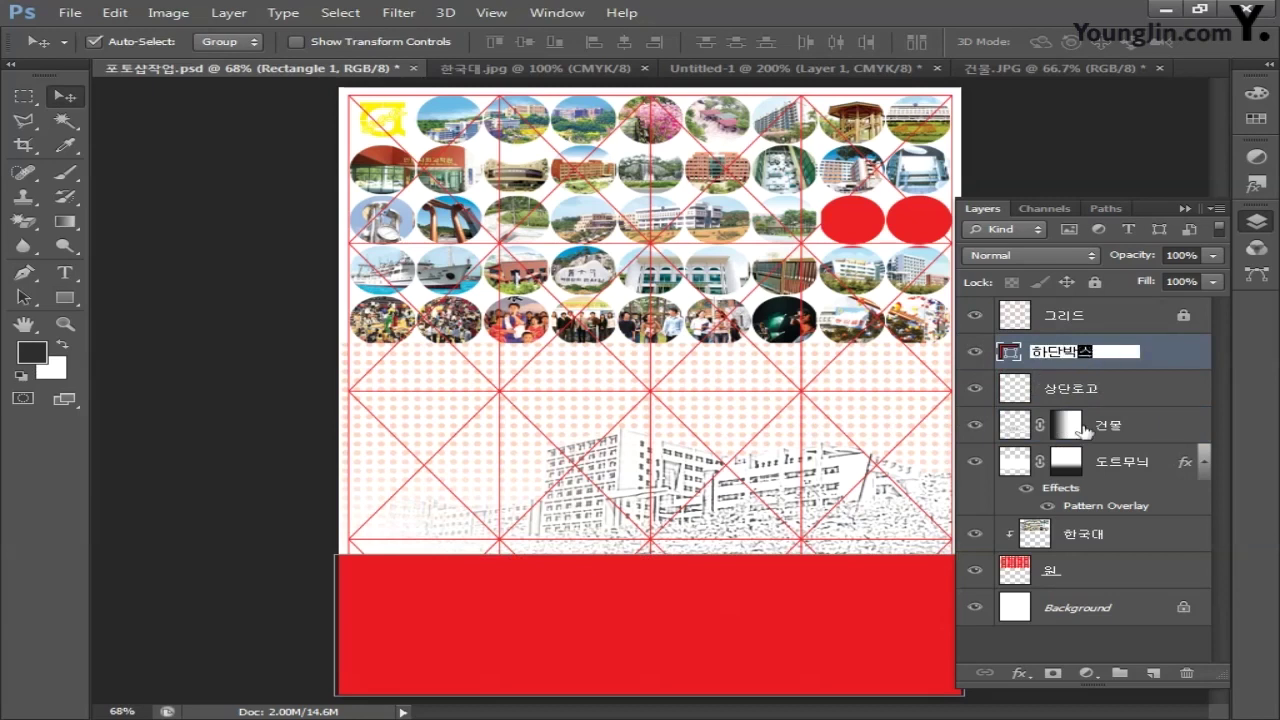
key("Return")
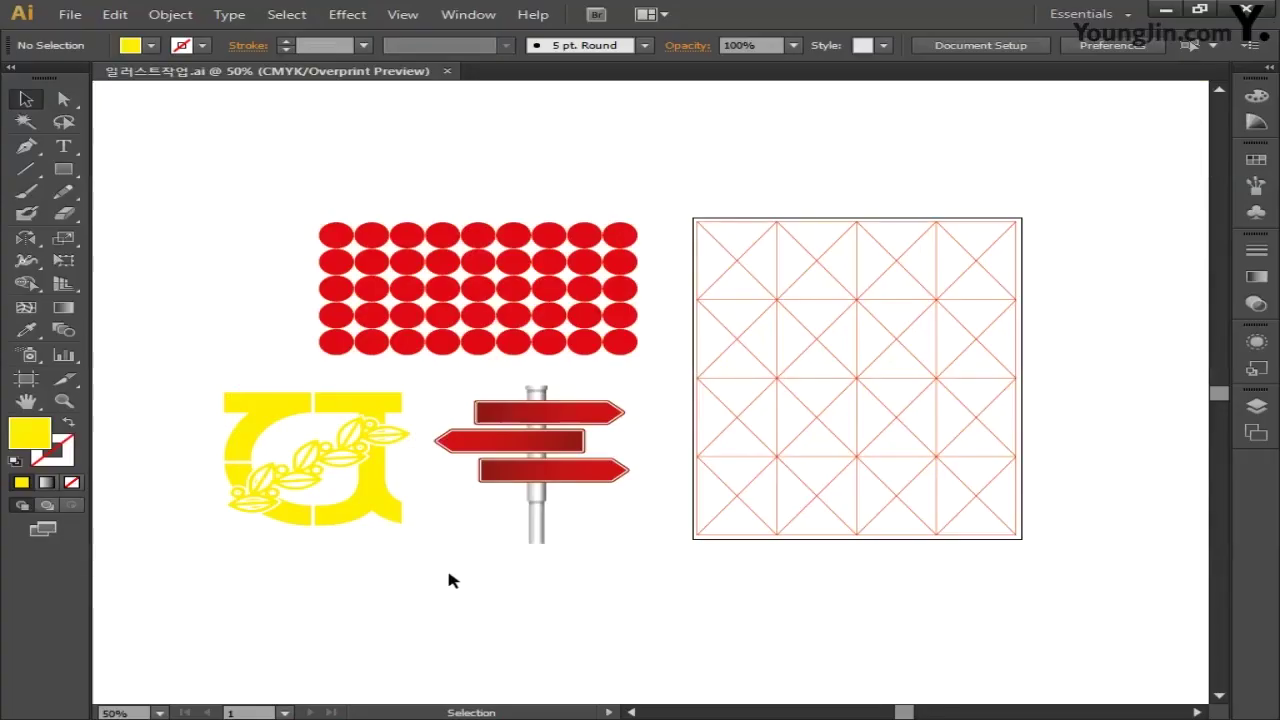
Copy the yellow logo from 일러스트작업.ai in Illustrator and paste it as pixels into 포토샵작업.psd in Photoshop
left_click_drag(178, 377, 419, 562)
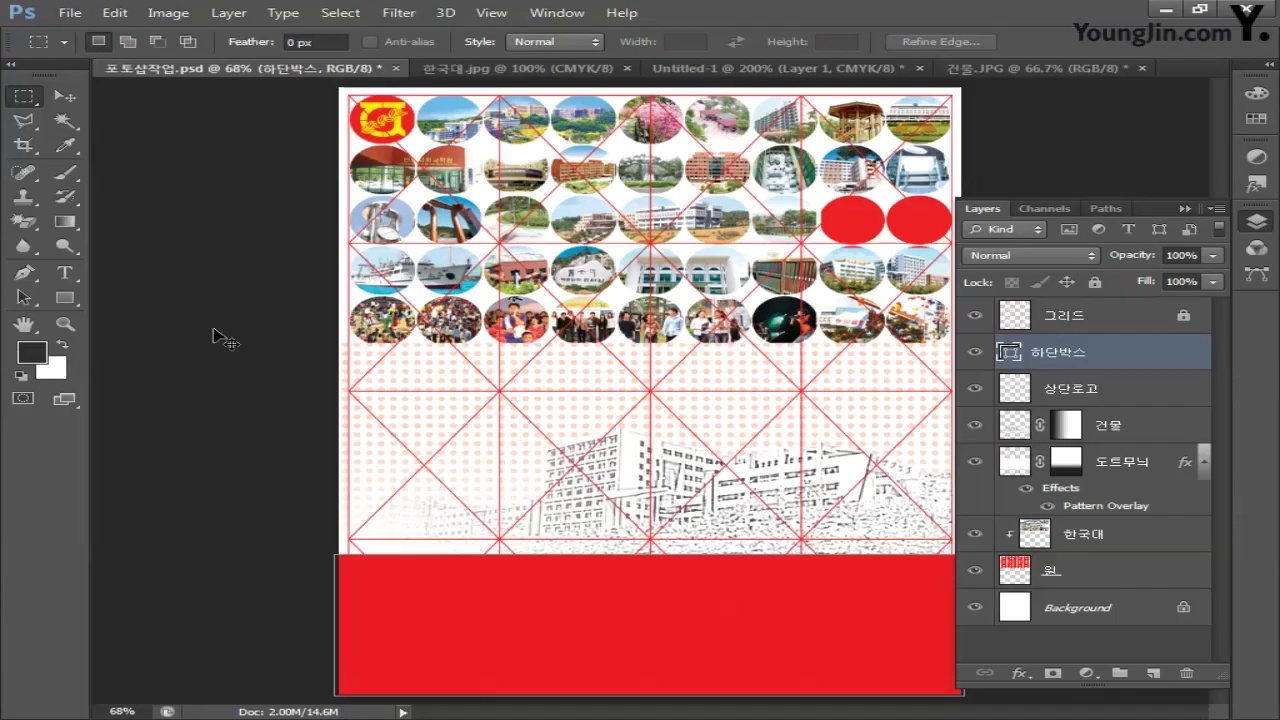
key("ctrl+v")
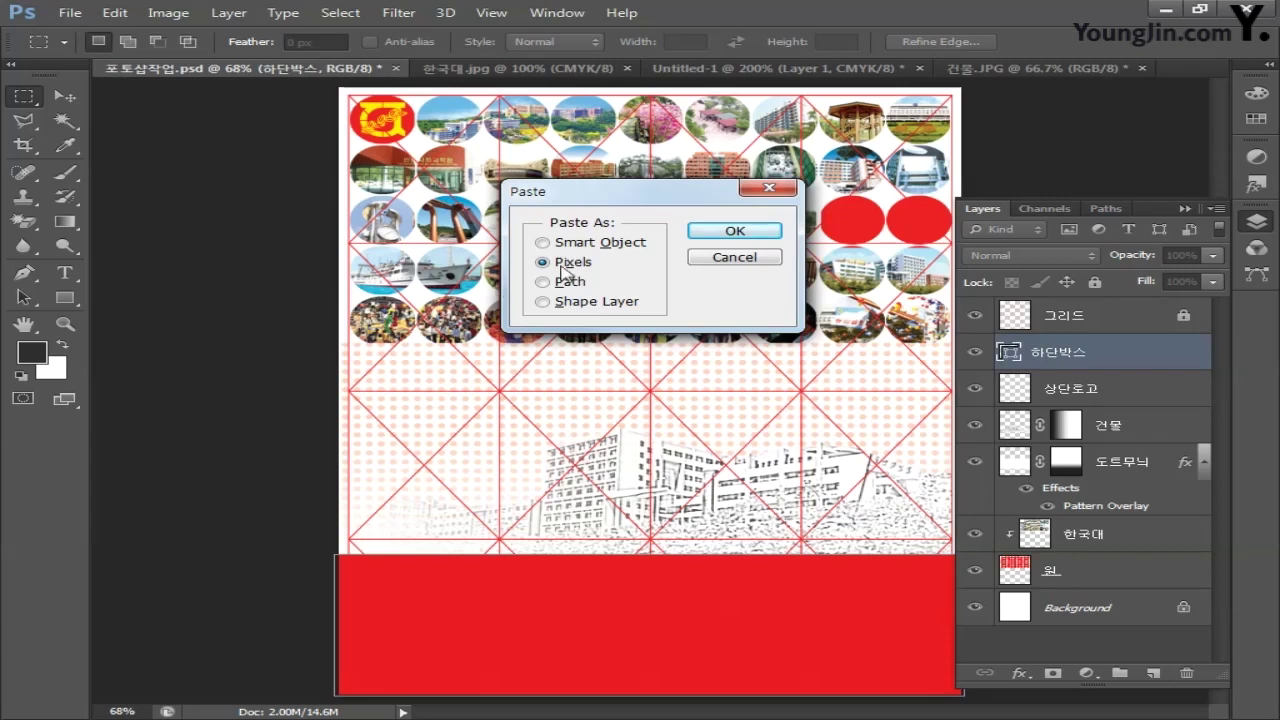
left_click(730, 234)
Scale the pasted yellow logo down to the red box's height and place it in the page's bottom-right corner
left_click_drag(591, 297, 752, 475)
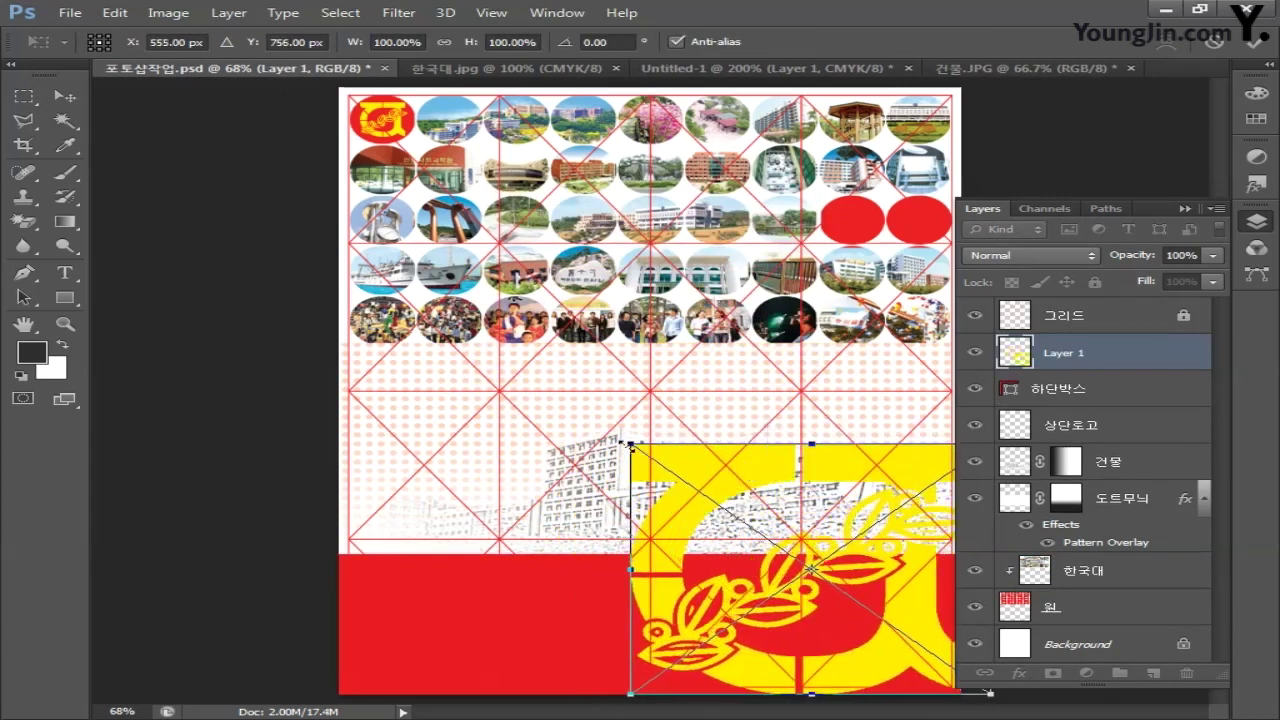
left_click_drag(630, 443, 762, 558)
key("Return")
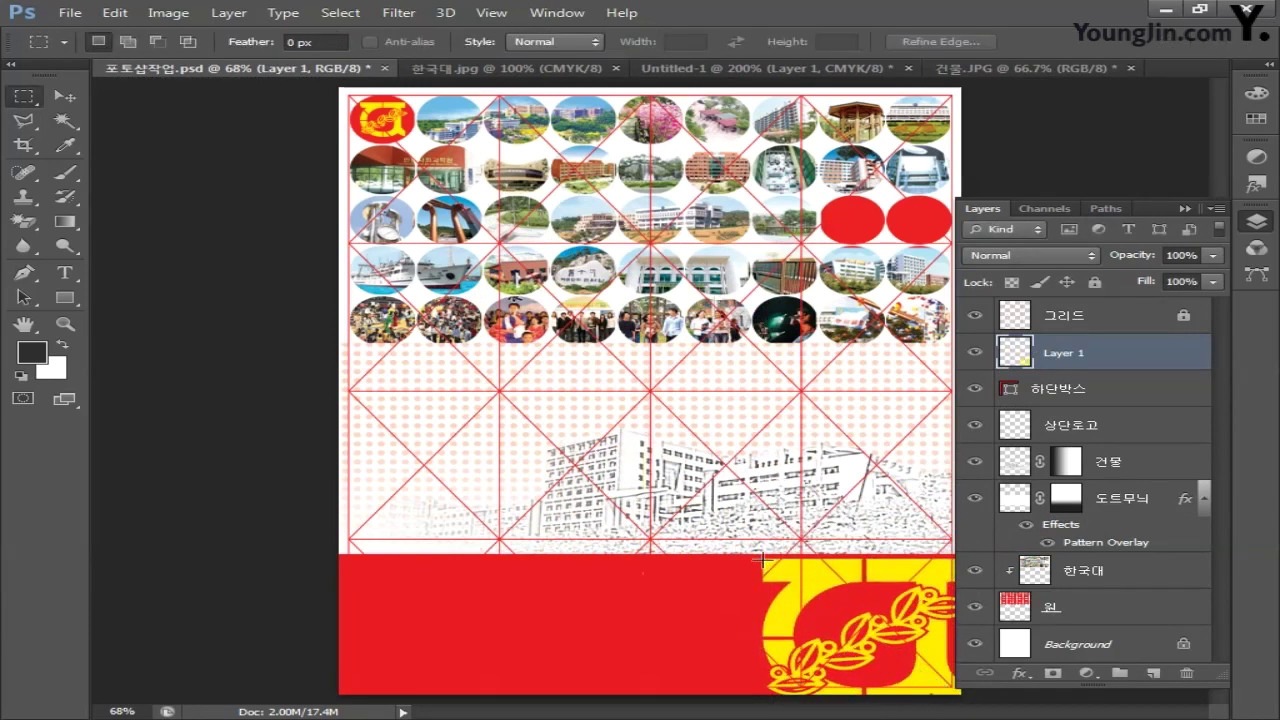
Rename the pasted logo layer as 하단로고
double_click(1055, 356)
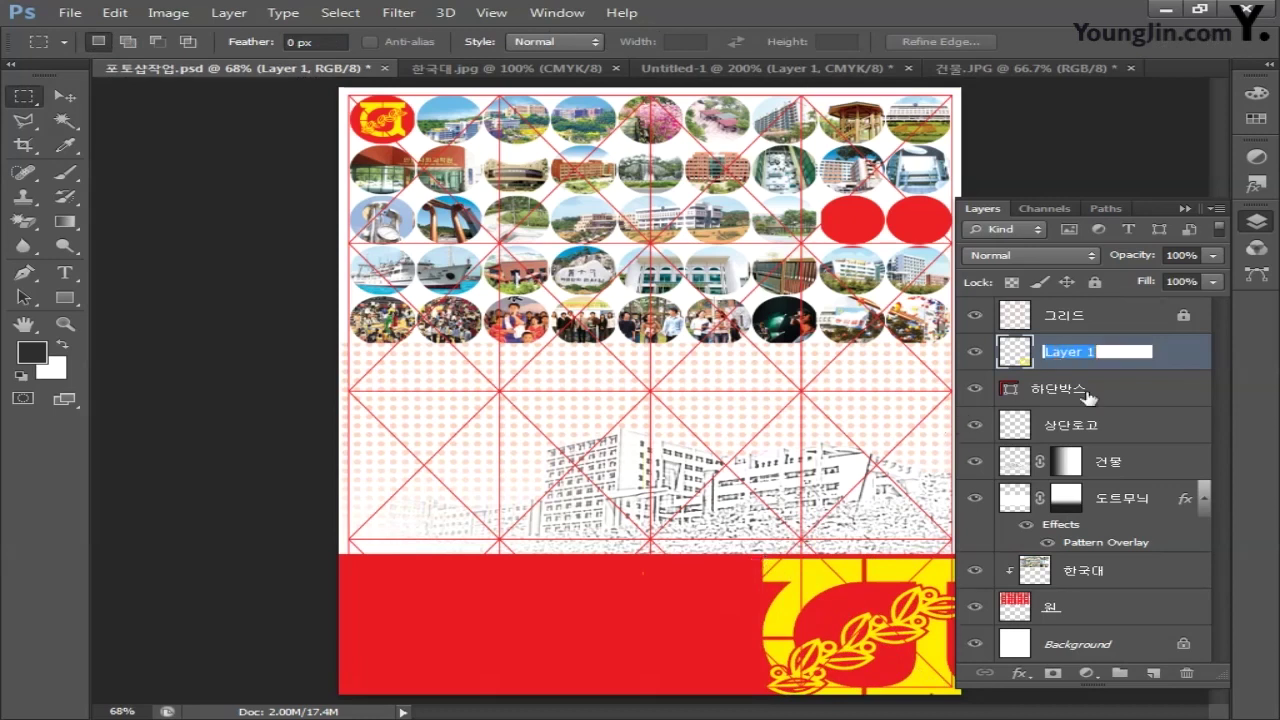
type("하단로고")
key("Return")
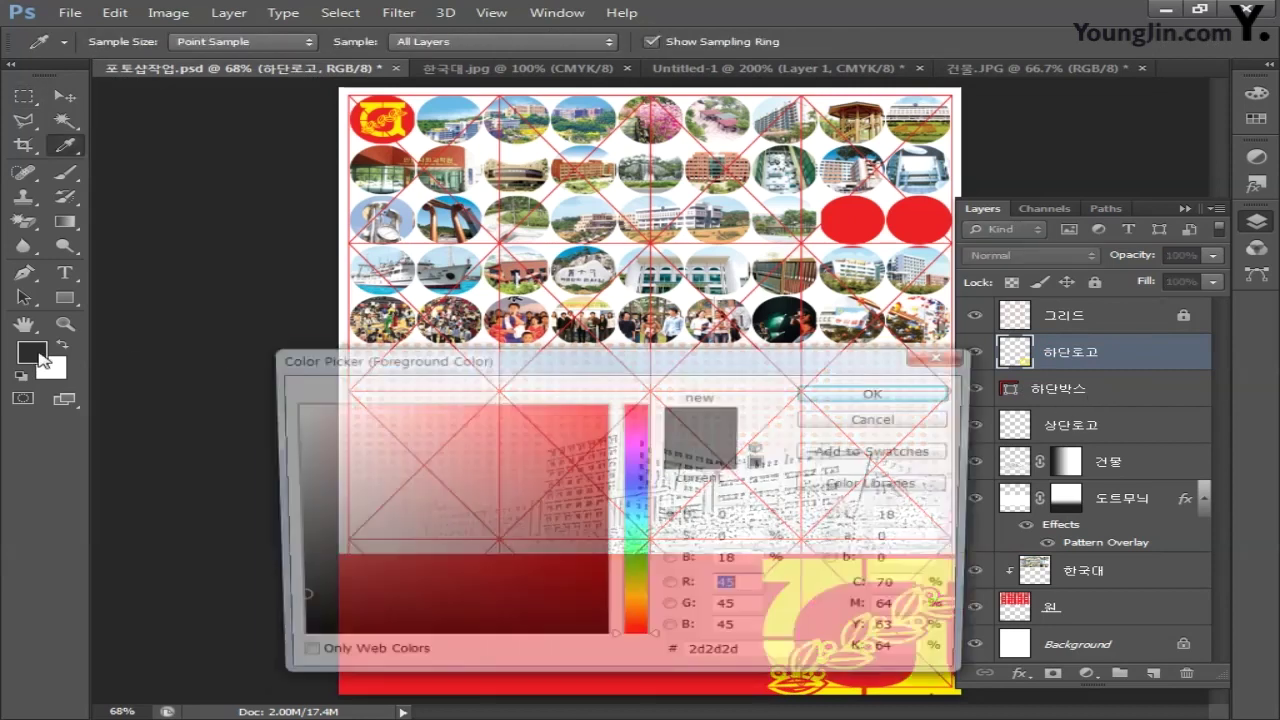
Set the foreground colour to white with C, M, Y and K all at 0%
left_click(36, 354)
left_click(918, 590)
type("0")
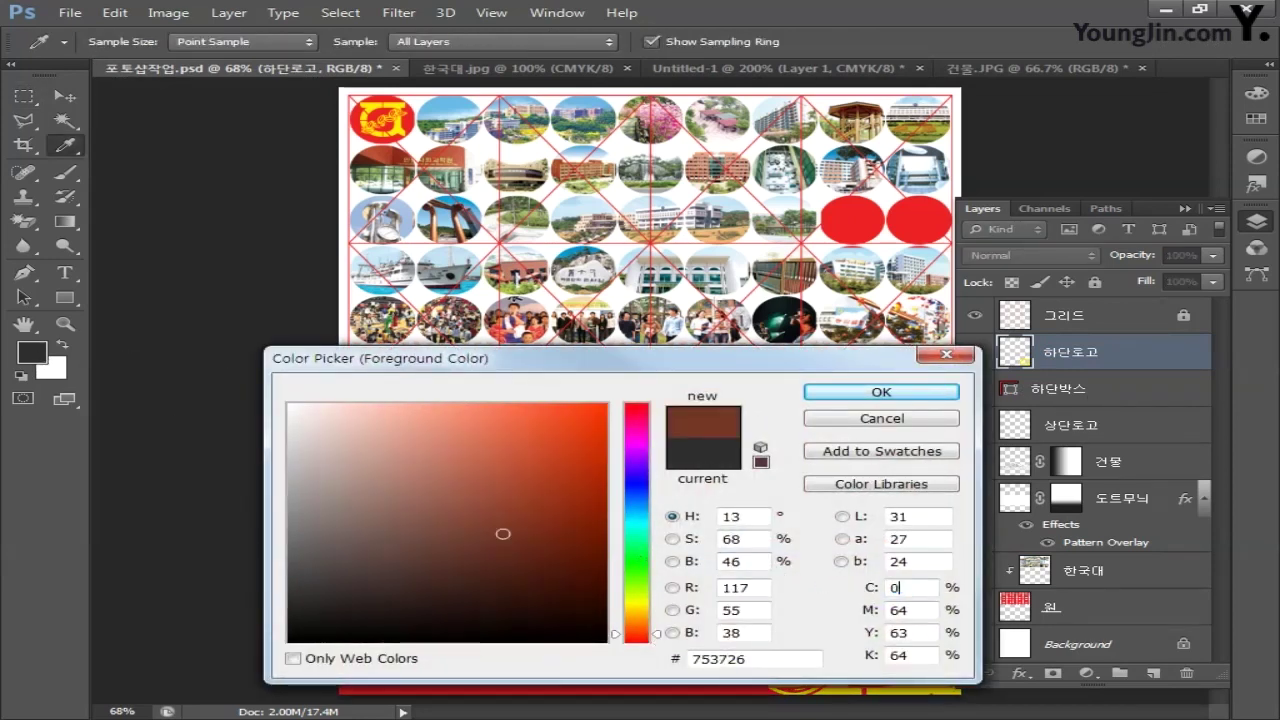
key("Tab")
type("0")
key("Tab")
type("0")
key("Tab")
type("0")
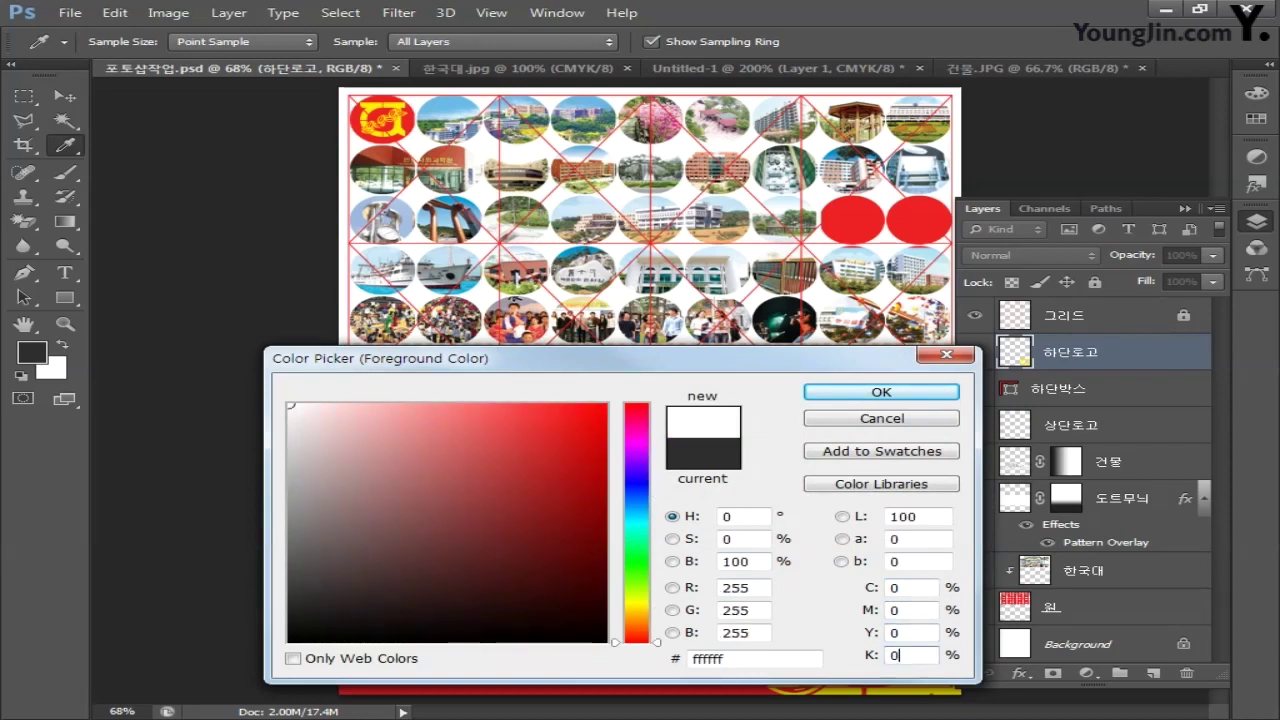
left_click(843, 393)
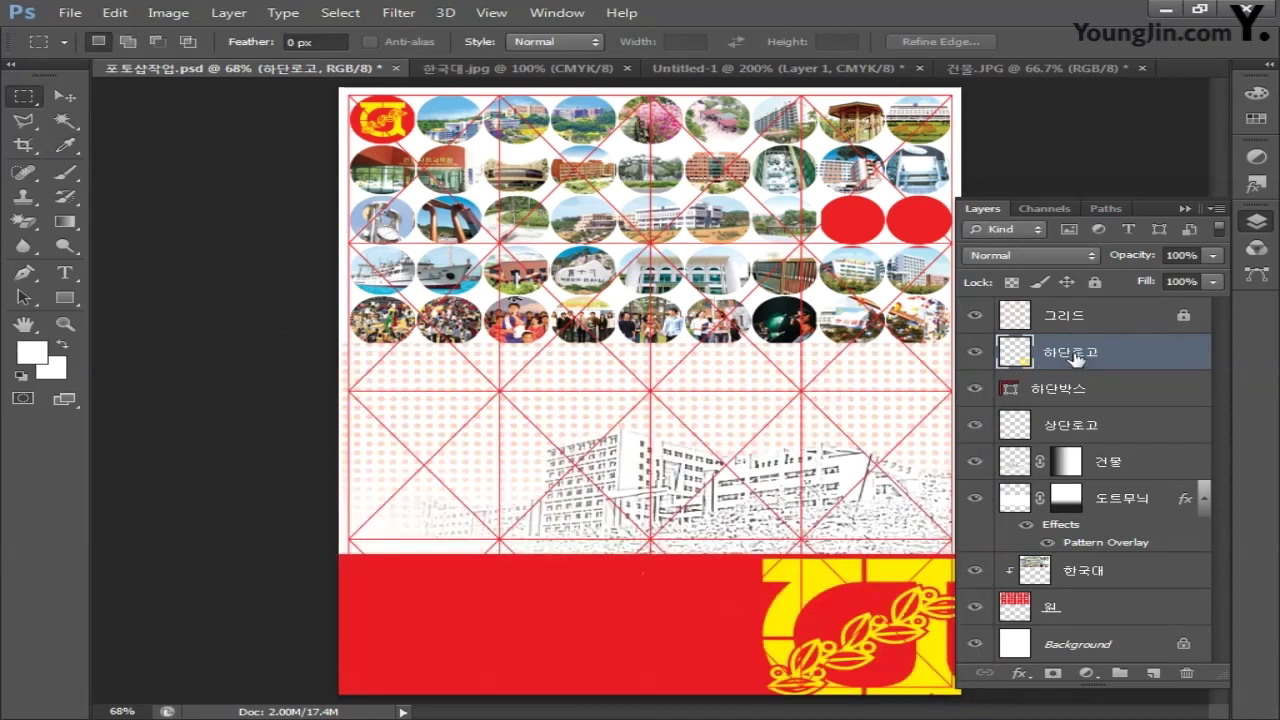
Lock the 하단로고 layer's transparent pixels, fill the logo with the white foreground colour and set the layer's opacity to 30%
left_click(1012, 283)
key("alt+BackSpace")
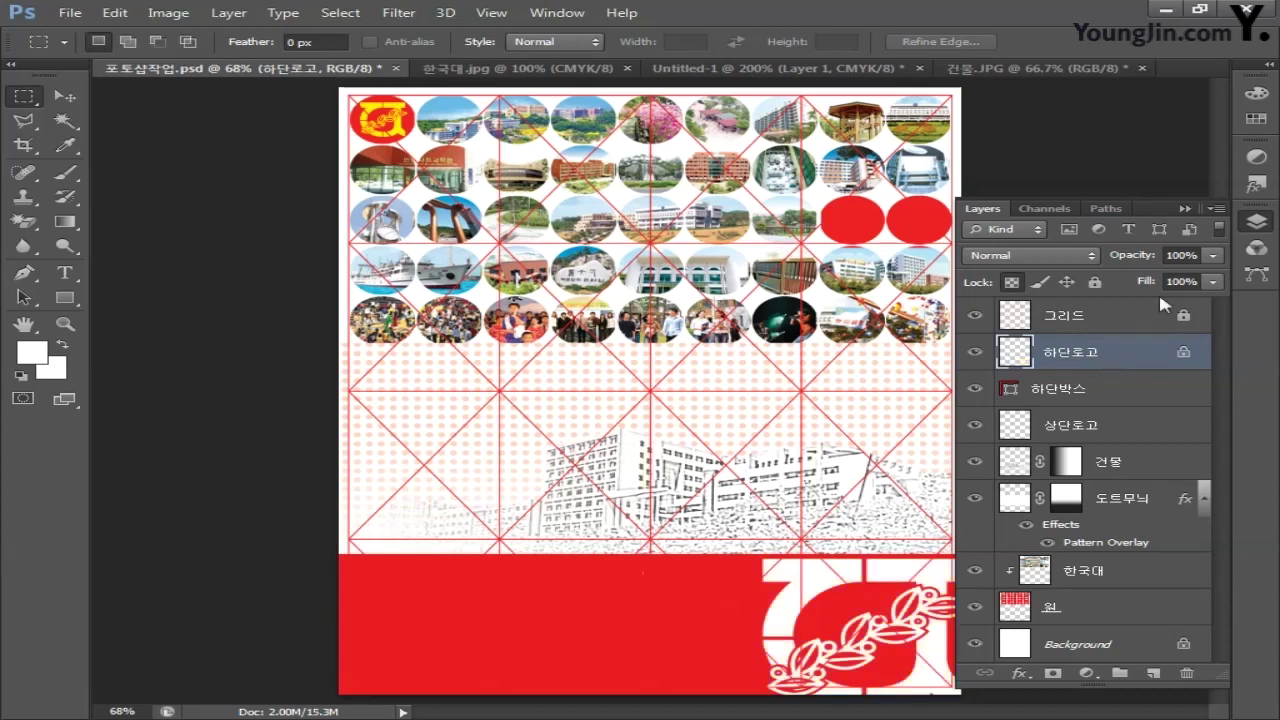
left_click(1198, 255)
type("30")
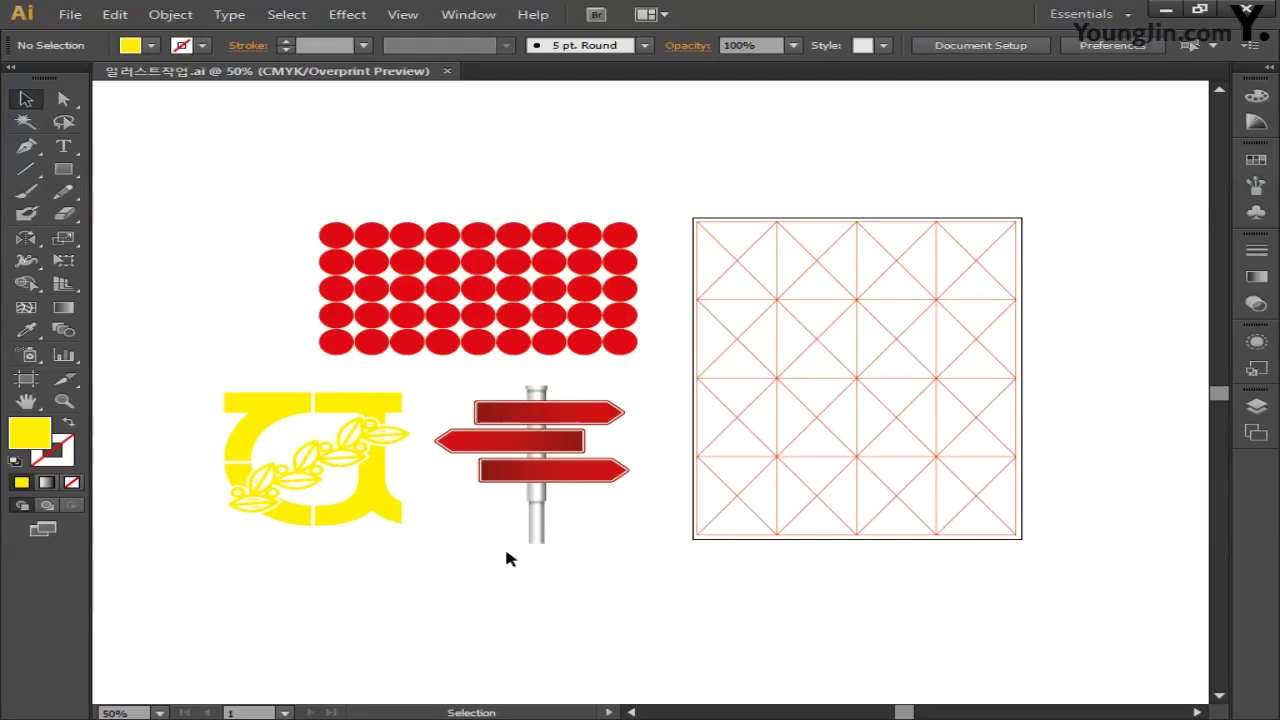
Copy the red signpost from 일러스트작업.ai in Illustrator and paste it as pixels into 포토샵작업.psd in Photoshop
left_click(610, 456)
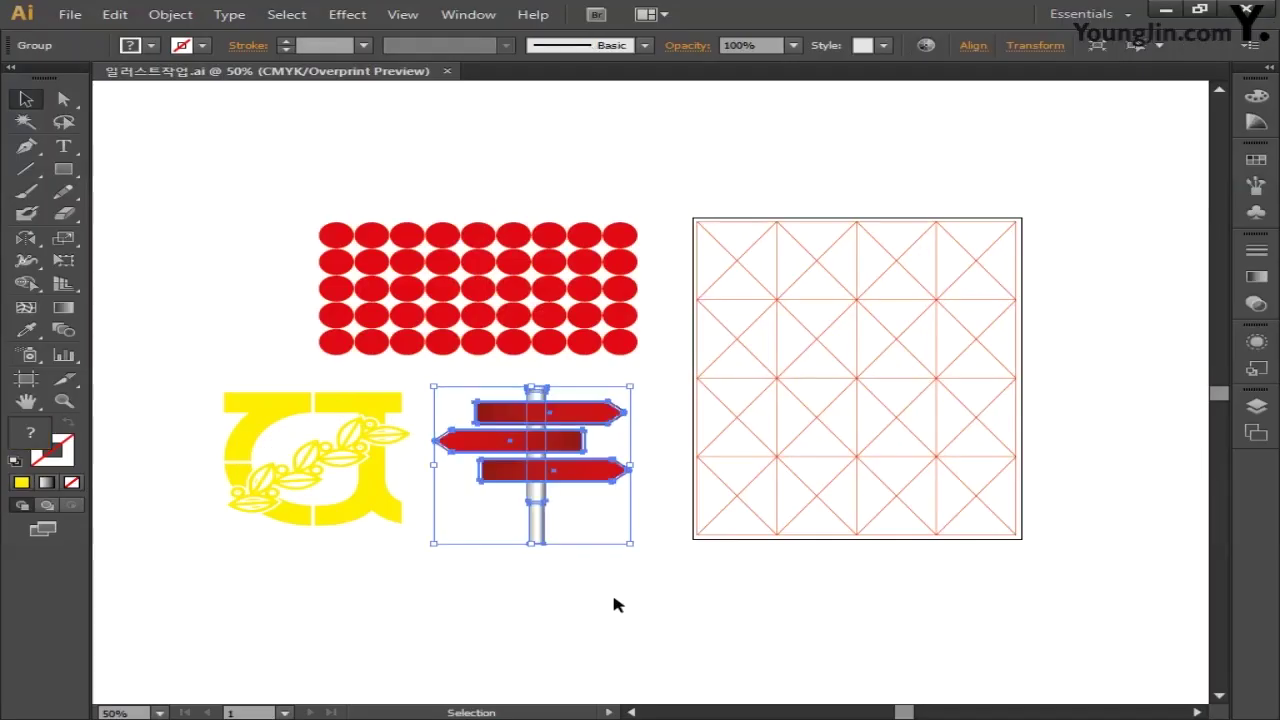
key("ctrl")
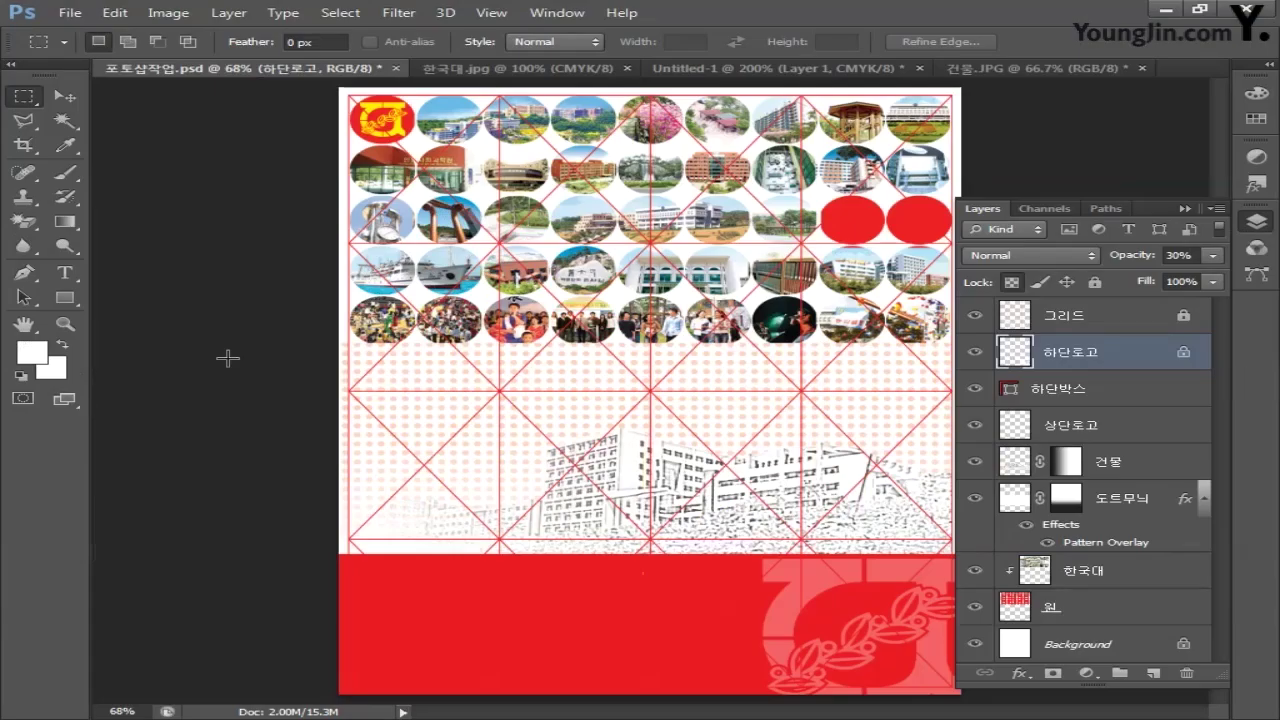
key("ctrl+v")
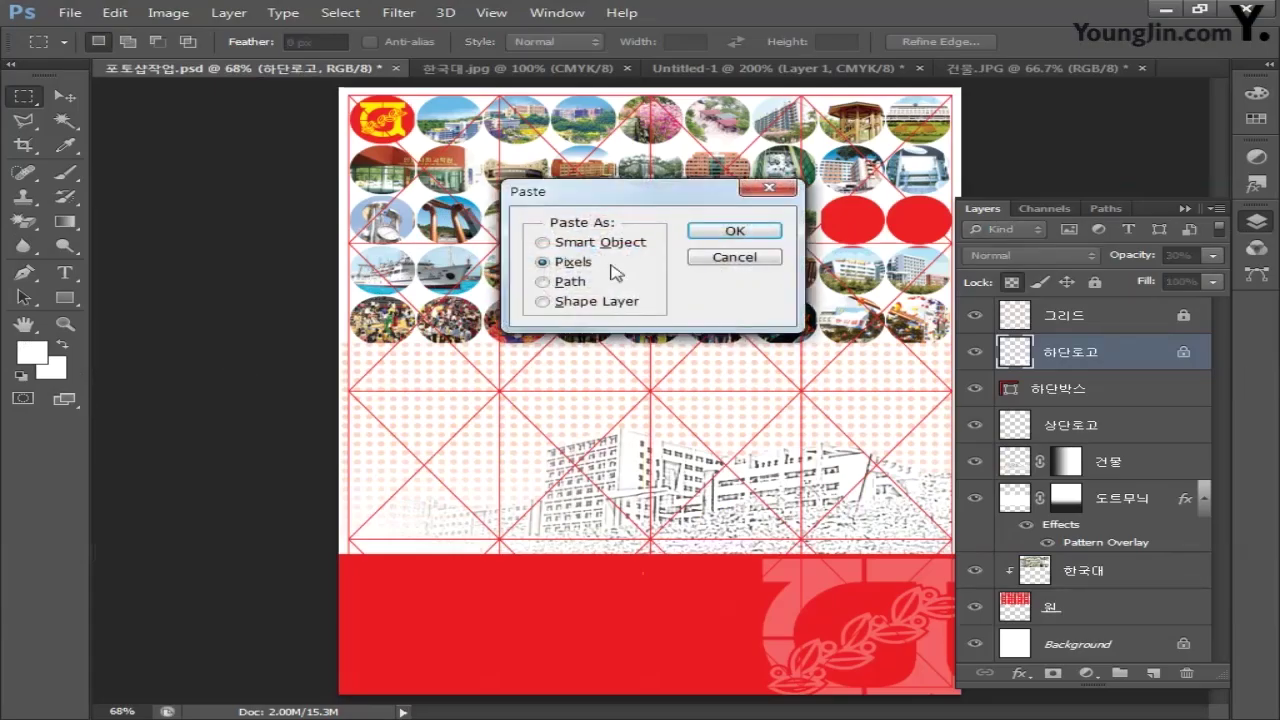
left_click(733, 231)
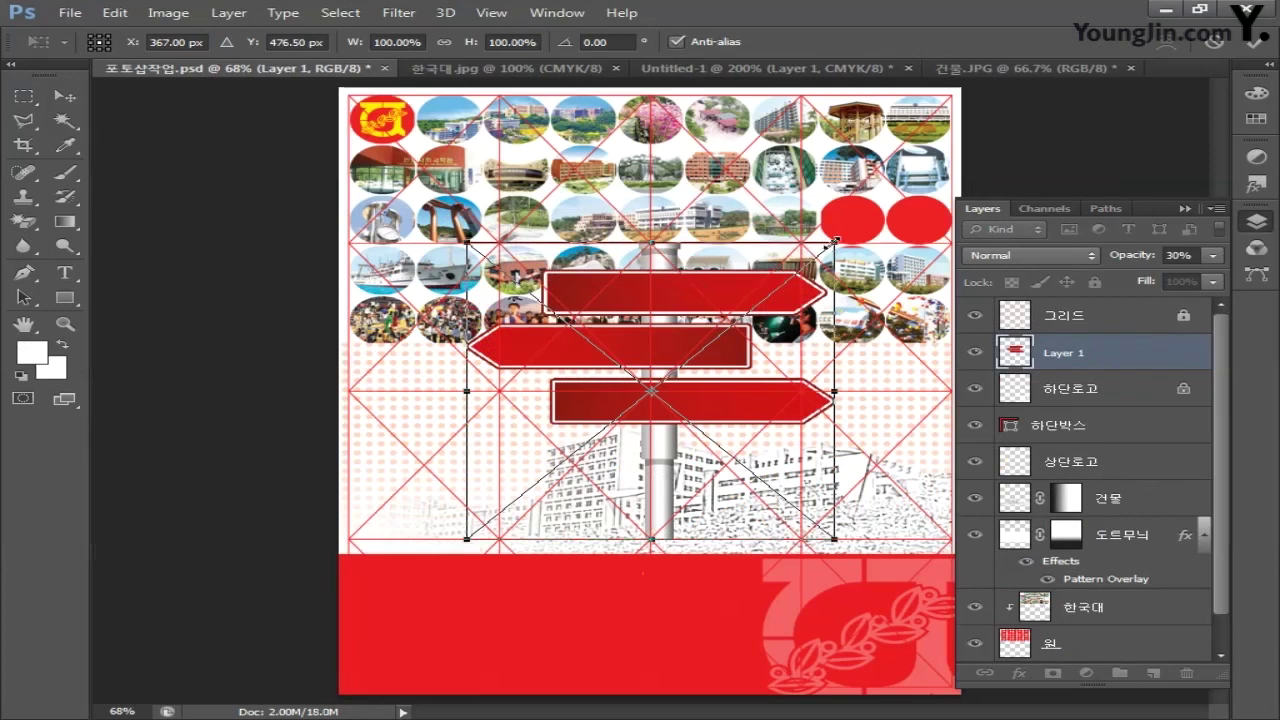
Scale the signpost down to about half size and stand it on the red box's top edge, left of the building sketch
left_click_drag(833, 241, 662, 370)
left_click_drag(596, 398, 514, 426)
left_click_drag(581, 401, 556, 415)
key("Return")
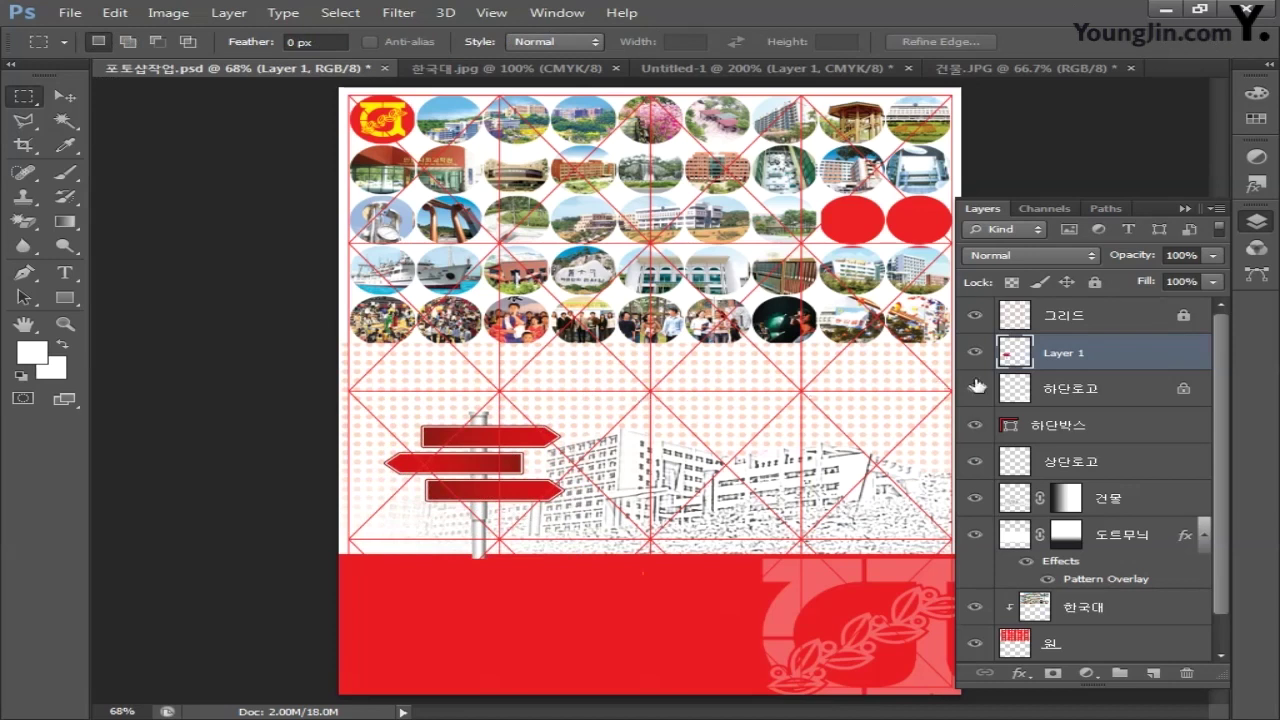
Rename the pasted signpost layer as 방향 알림판
double_click(1052, 356)
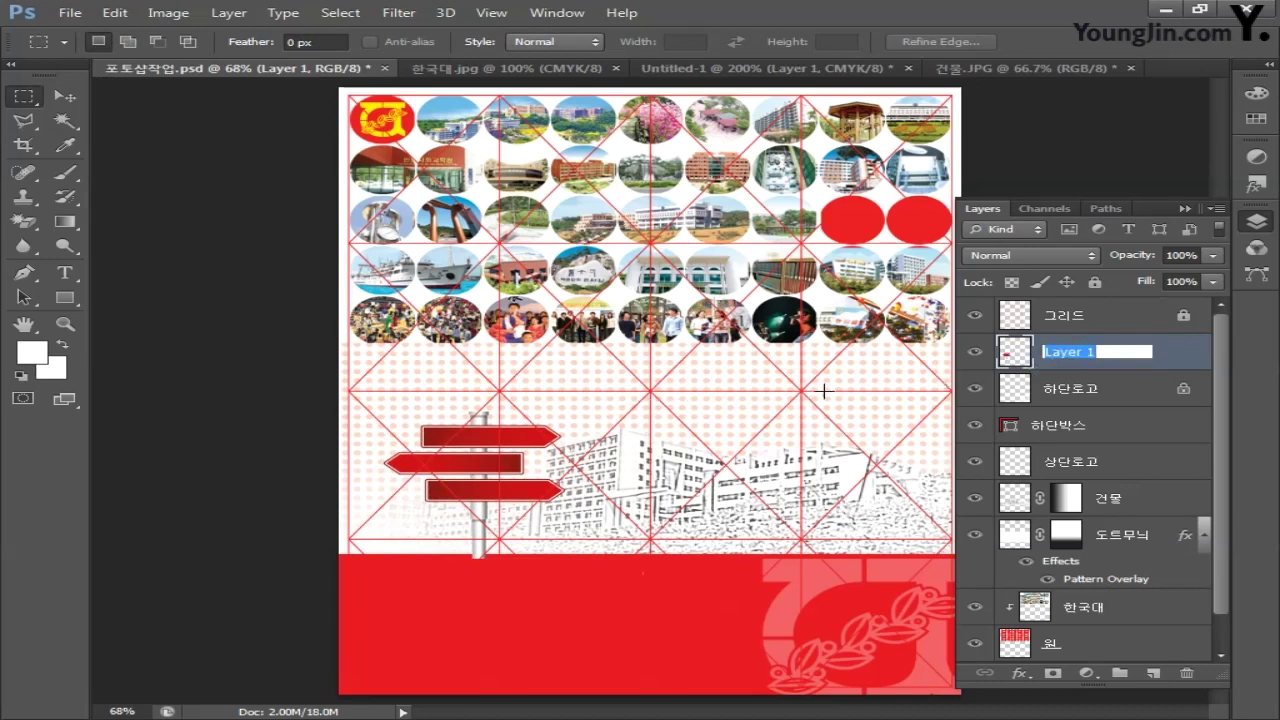
type("방향 알림판")
key("Return")
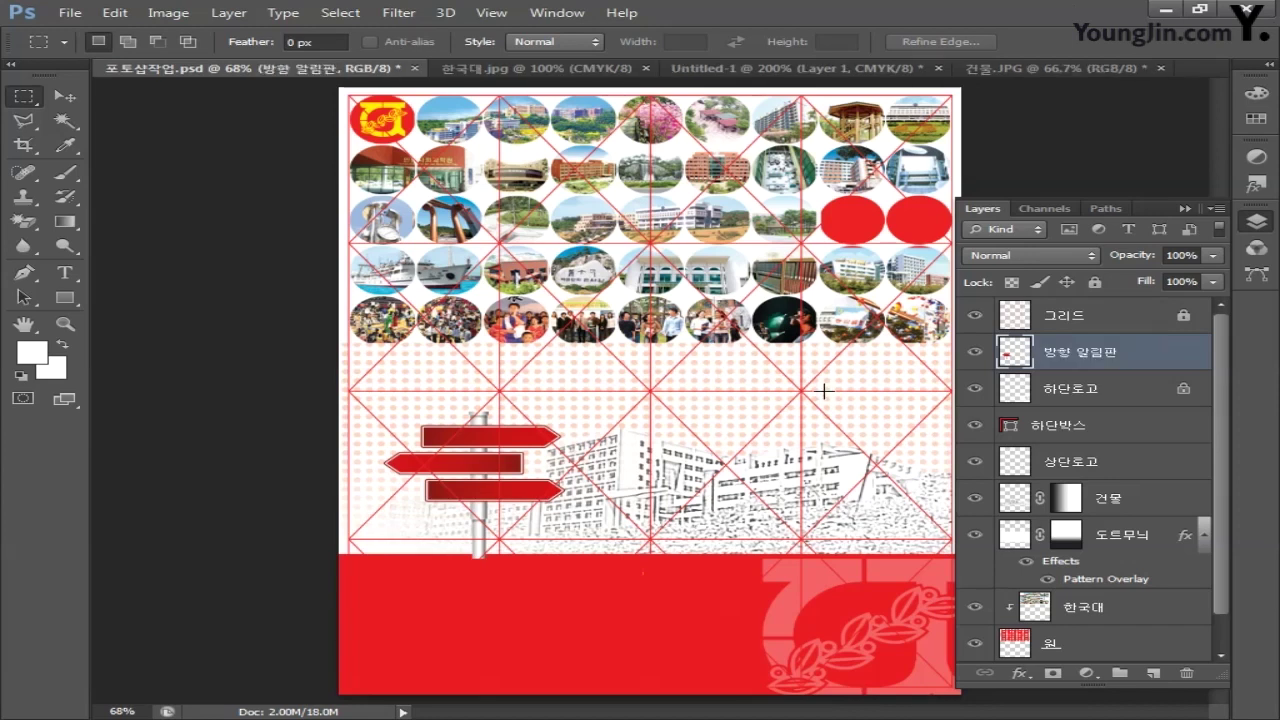
Add a Drop Shadow to the 방향 알림판 layer with 30% opacity, 6 px distance and 0 px size
double_click(1154, 356)
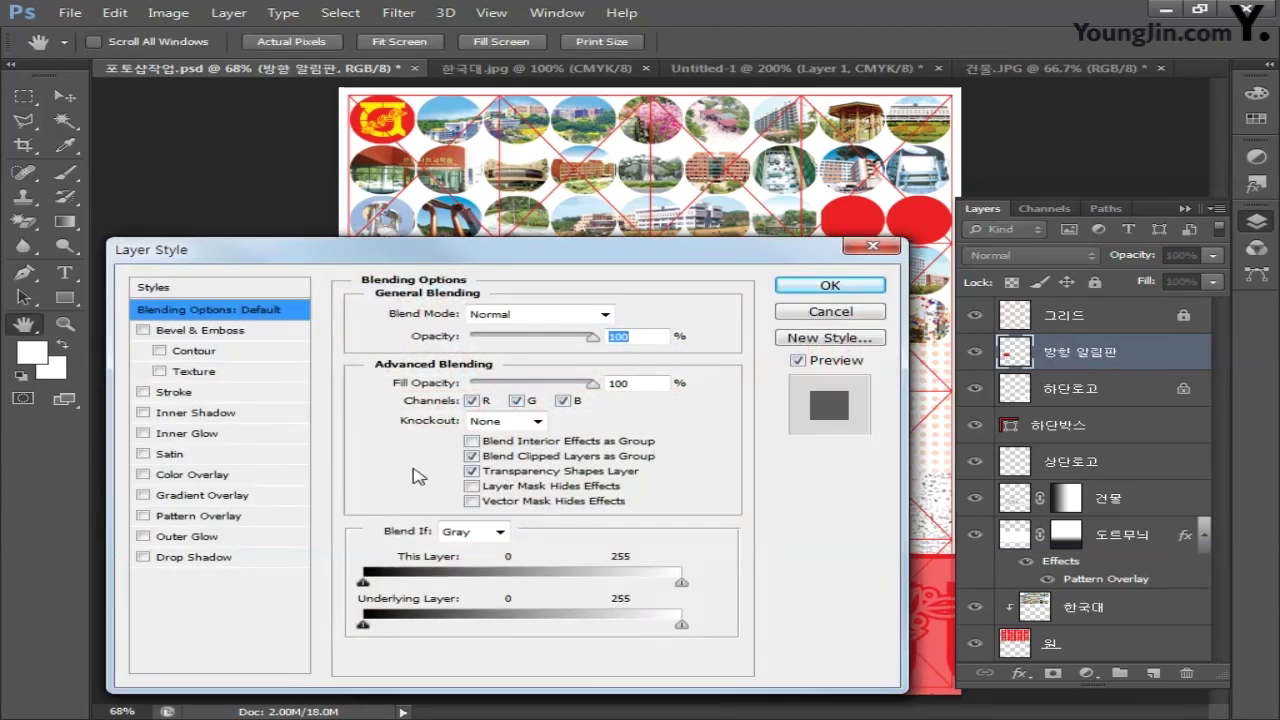
left_click(204, 562)
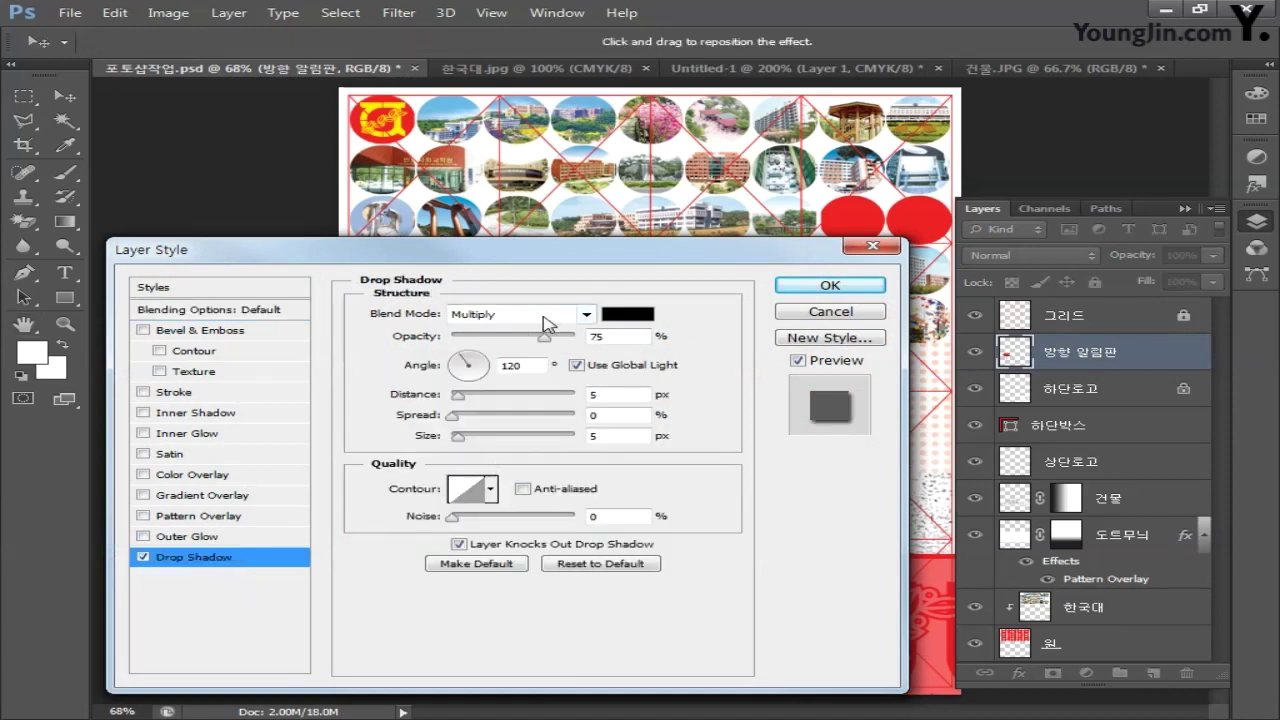
double_click(618, 337)
type("30")
double_click(618, 395)
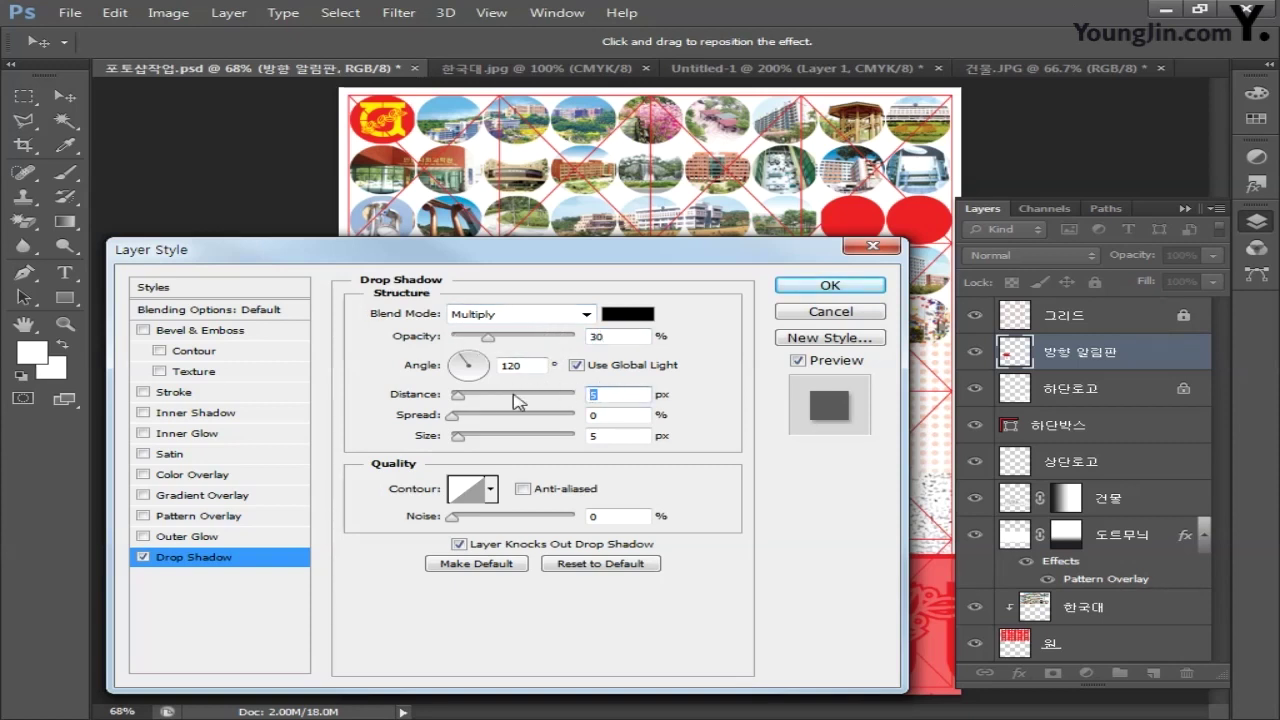
type("6")
double_click(614, 435)
type("0")
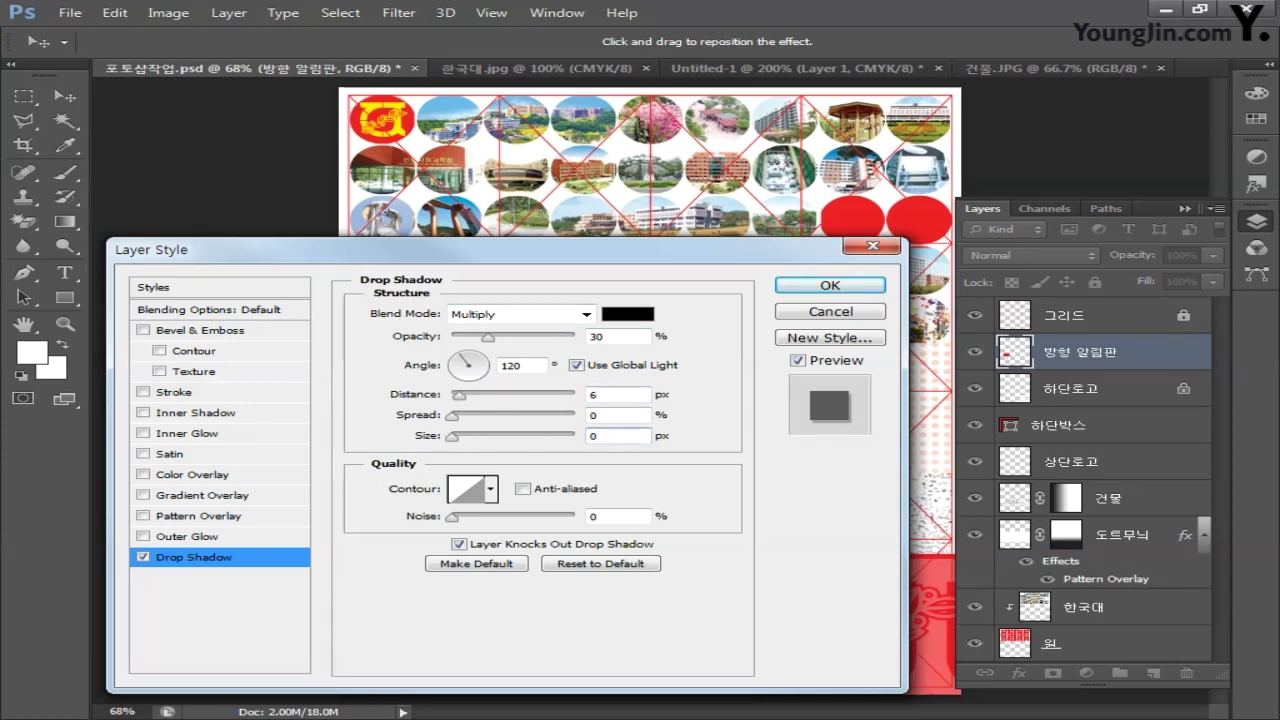
left_click(800, 290)
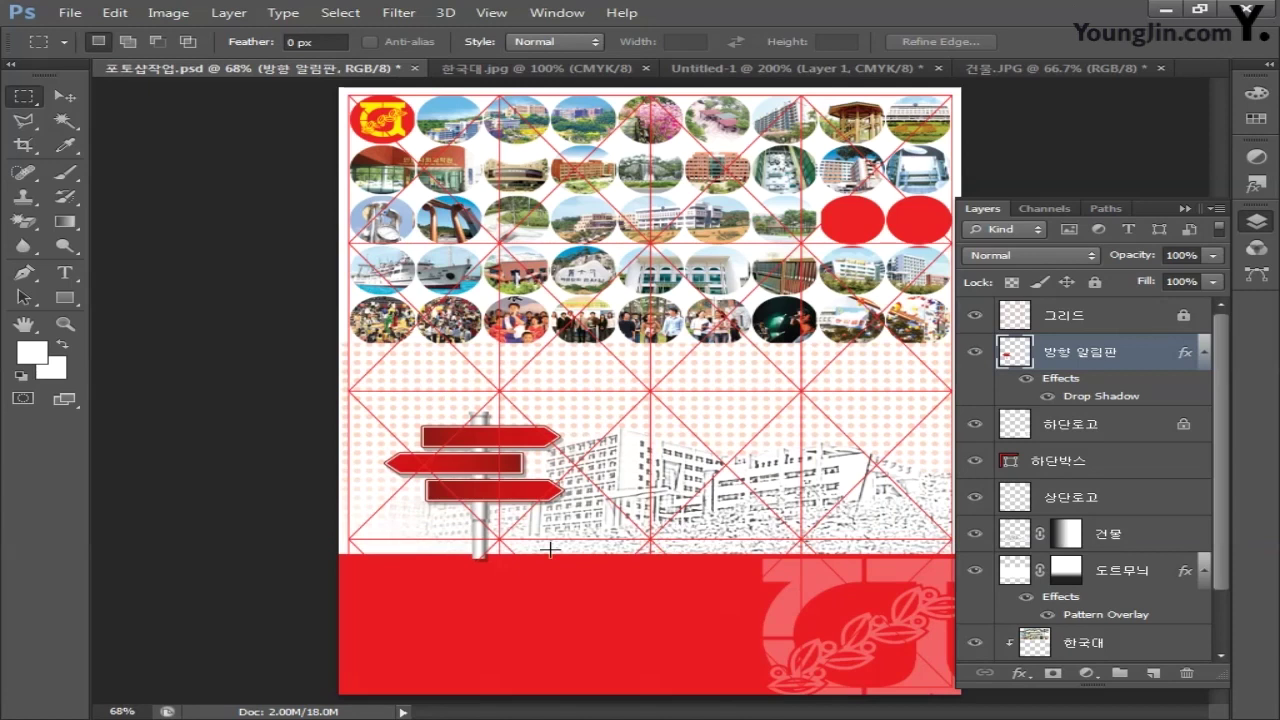
Set the foreground colour to red with C 0, M 100, Y 100 and K 0%
key("ctrl+plus")
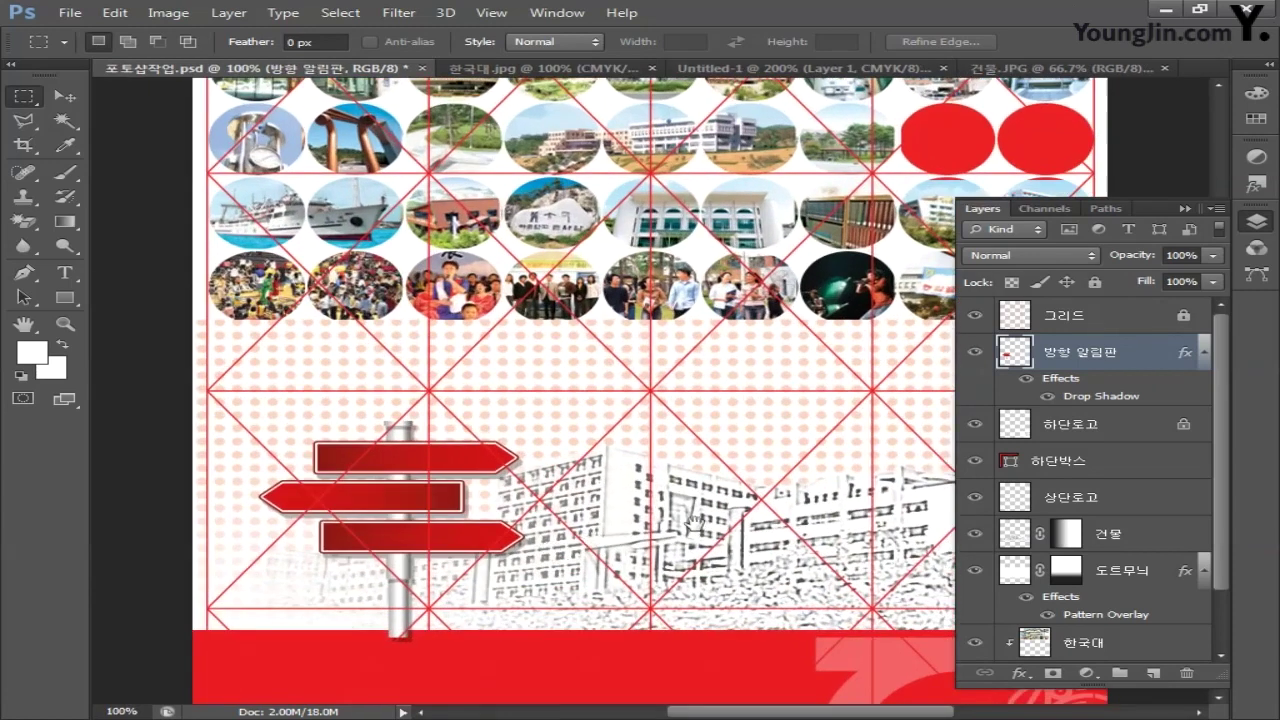
left_click_drag(696, 524, 482, 471)
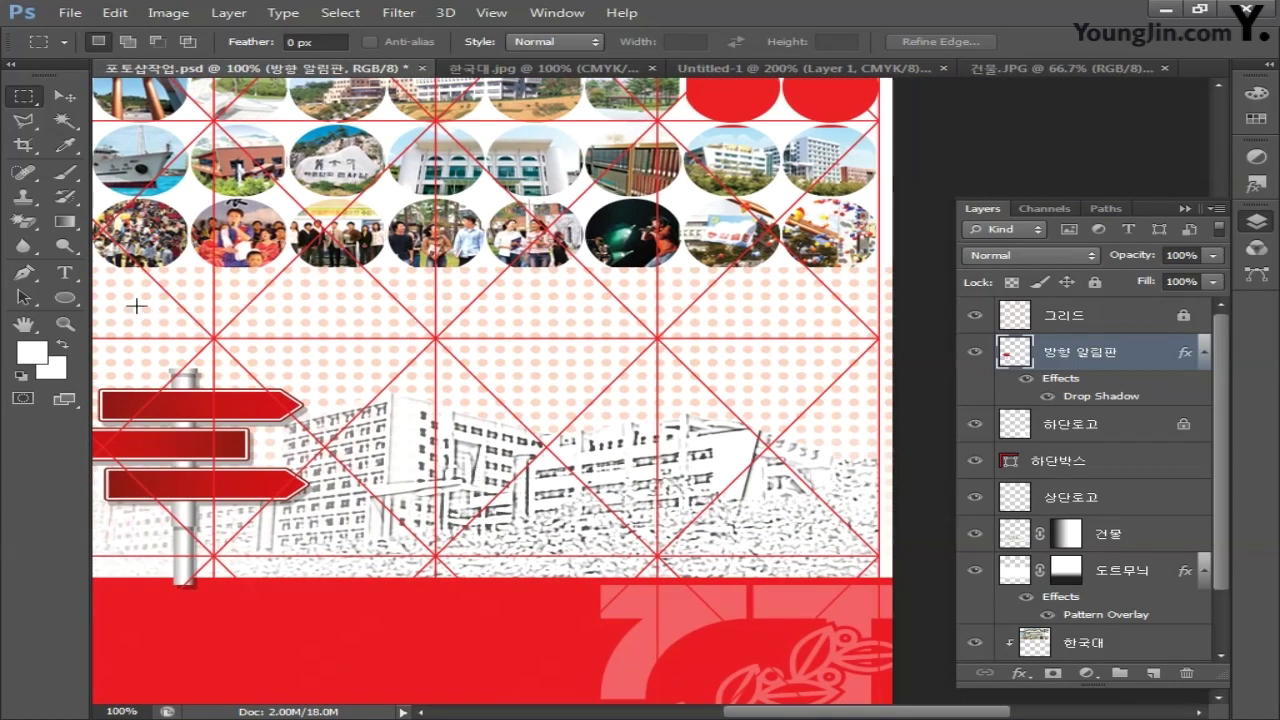
left_click(66, 299)
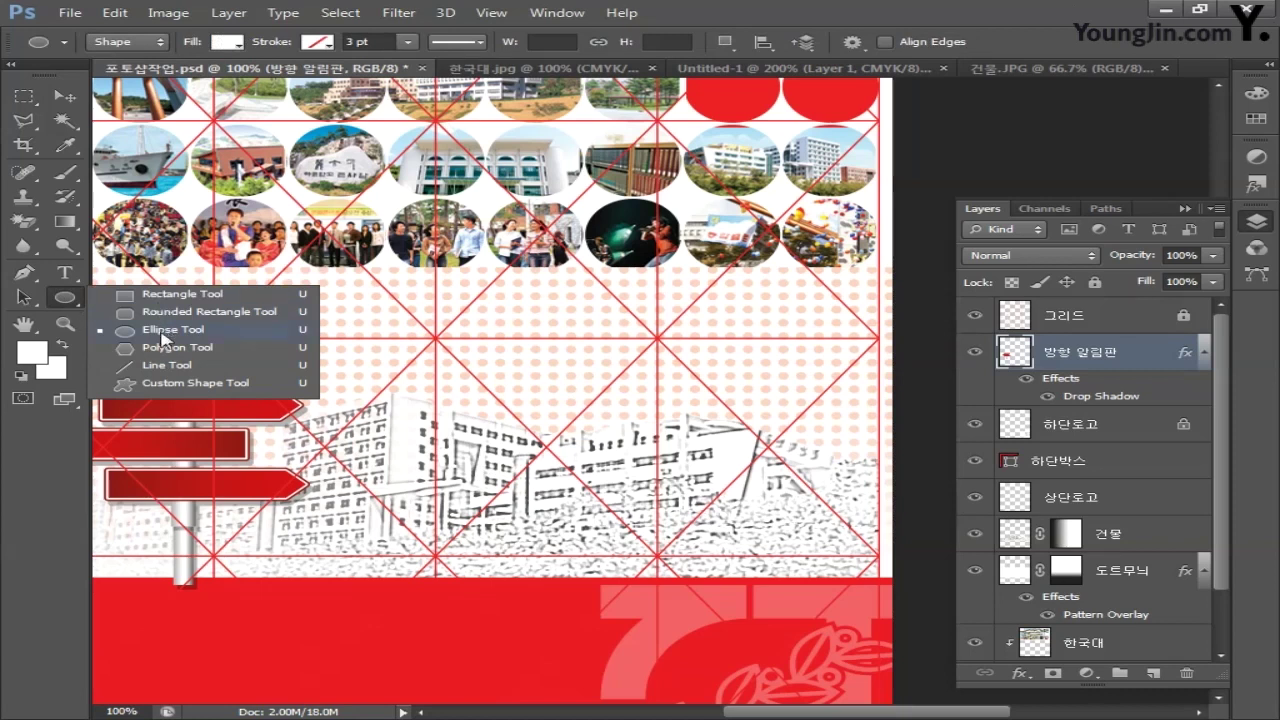
left_click(161, 334)
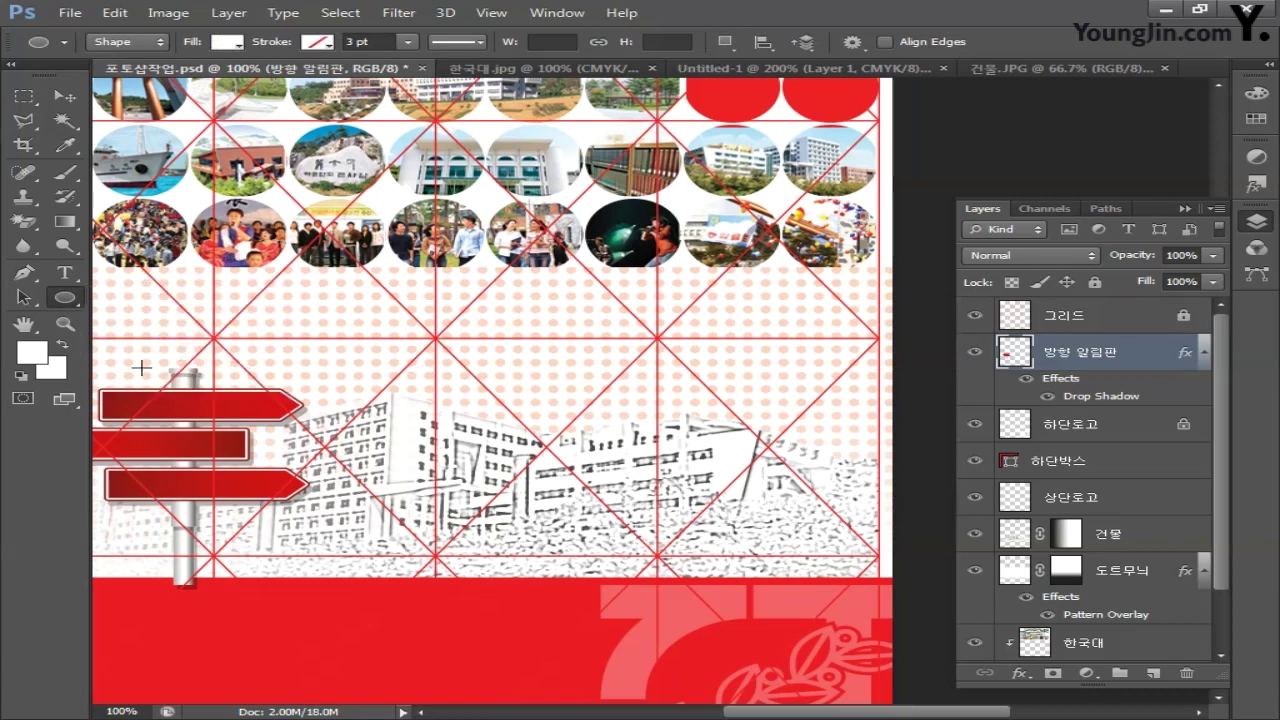
key("i")
left_click(44, 360)
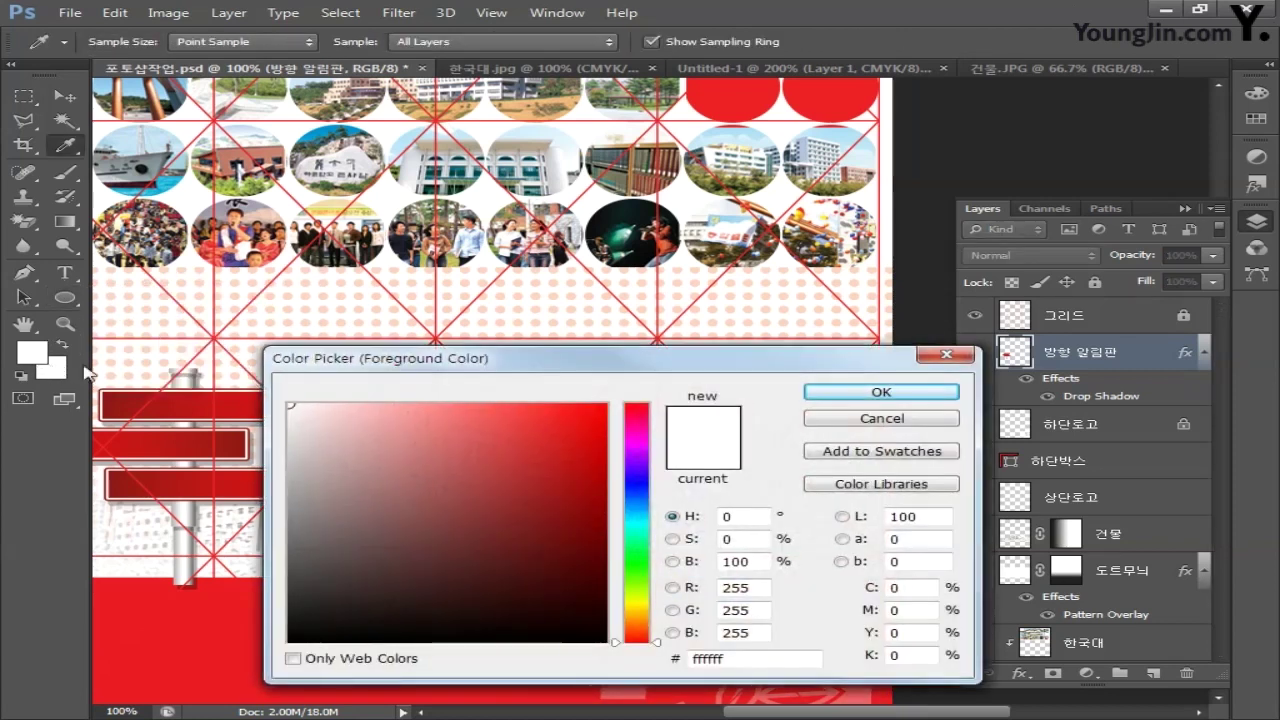
left_click(897, 588)
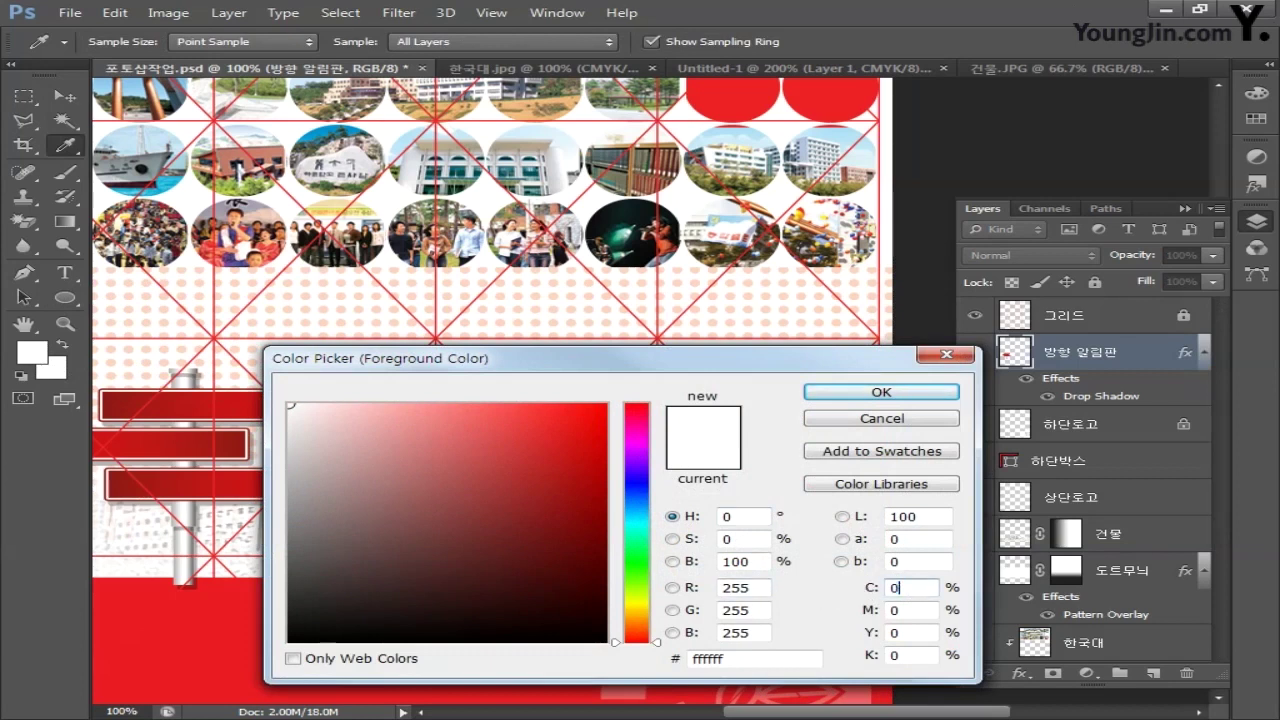
key("Tab")
type("100")
key("Tab")
type("100")
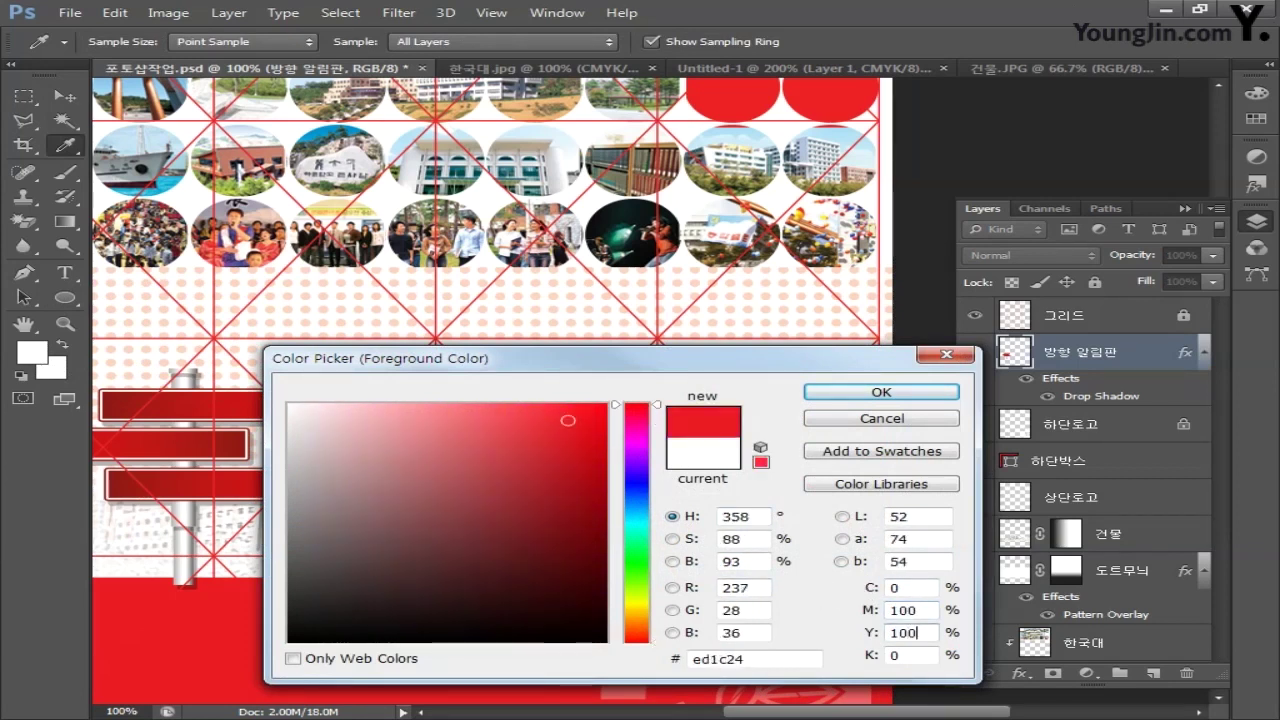
key("Return")
Draw a red circle about 90 px wide on the dot pattern above the building sketch, nudge it up-left and shrink it slightly
key("u")
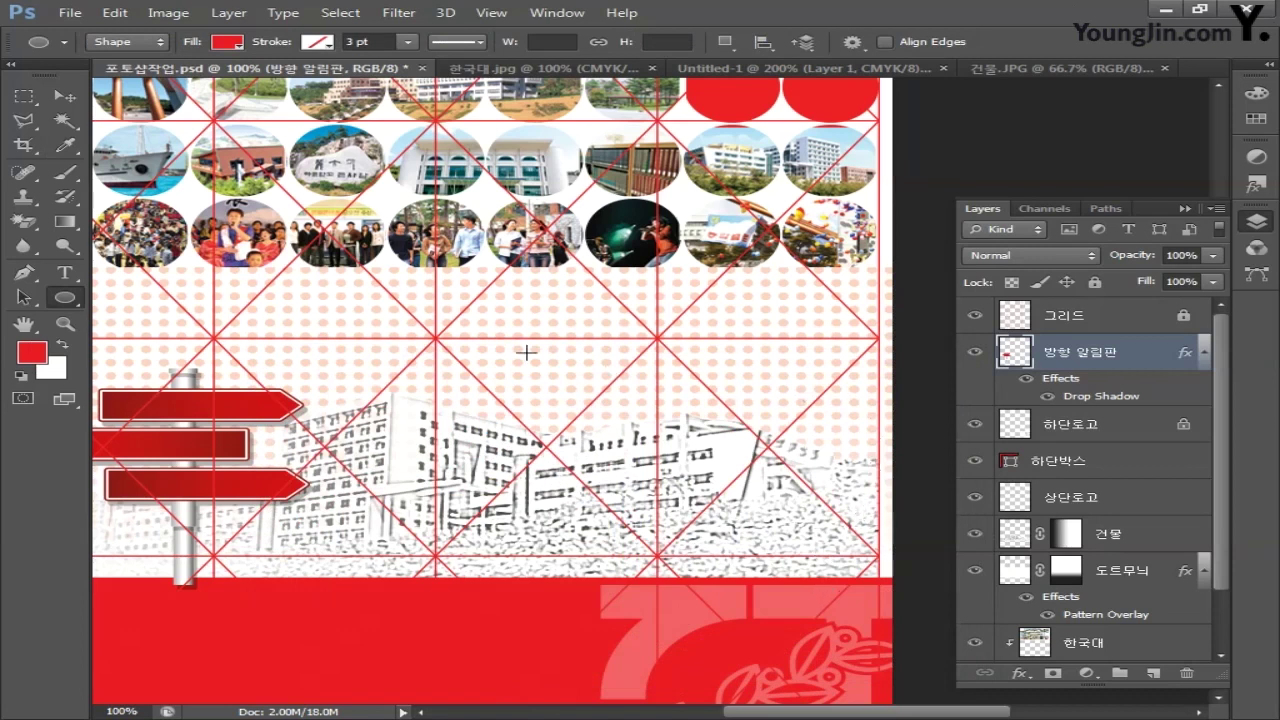
left_click_drag(435, 314, 548, 397)
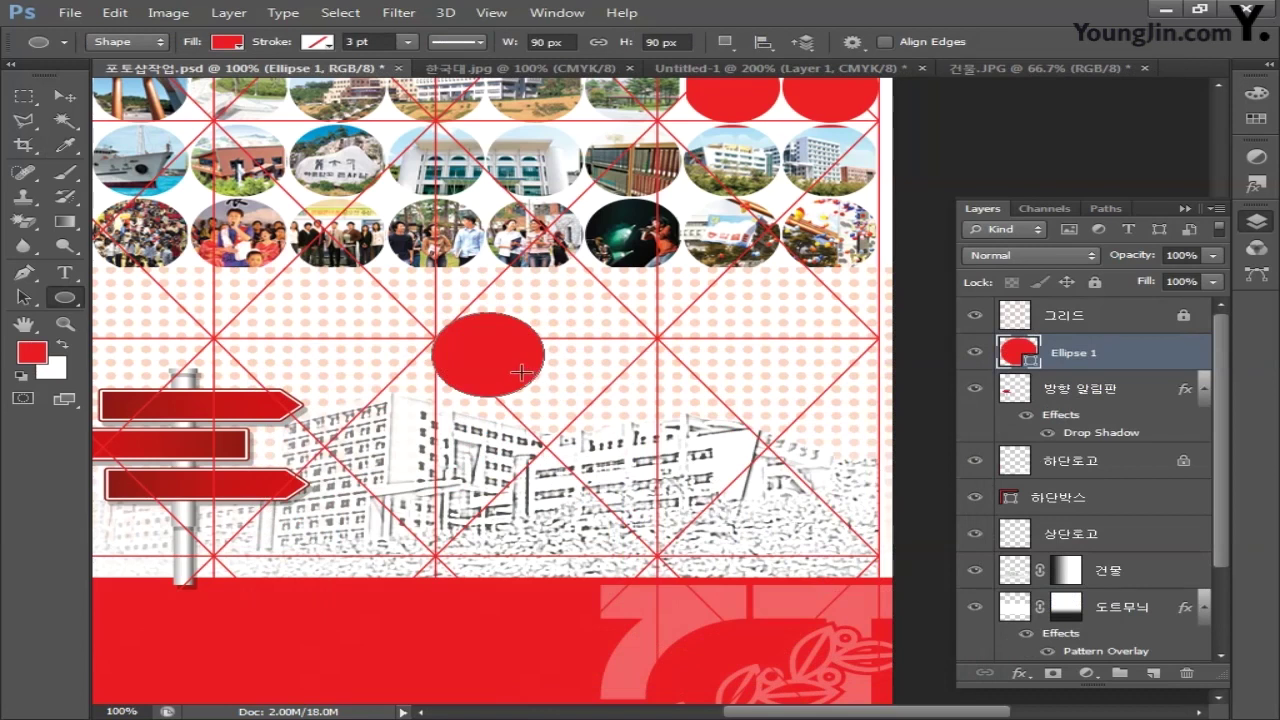
key("v")
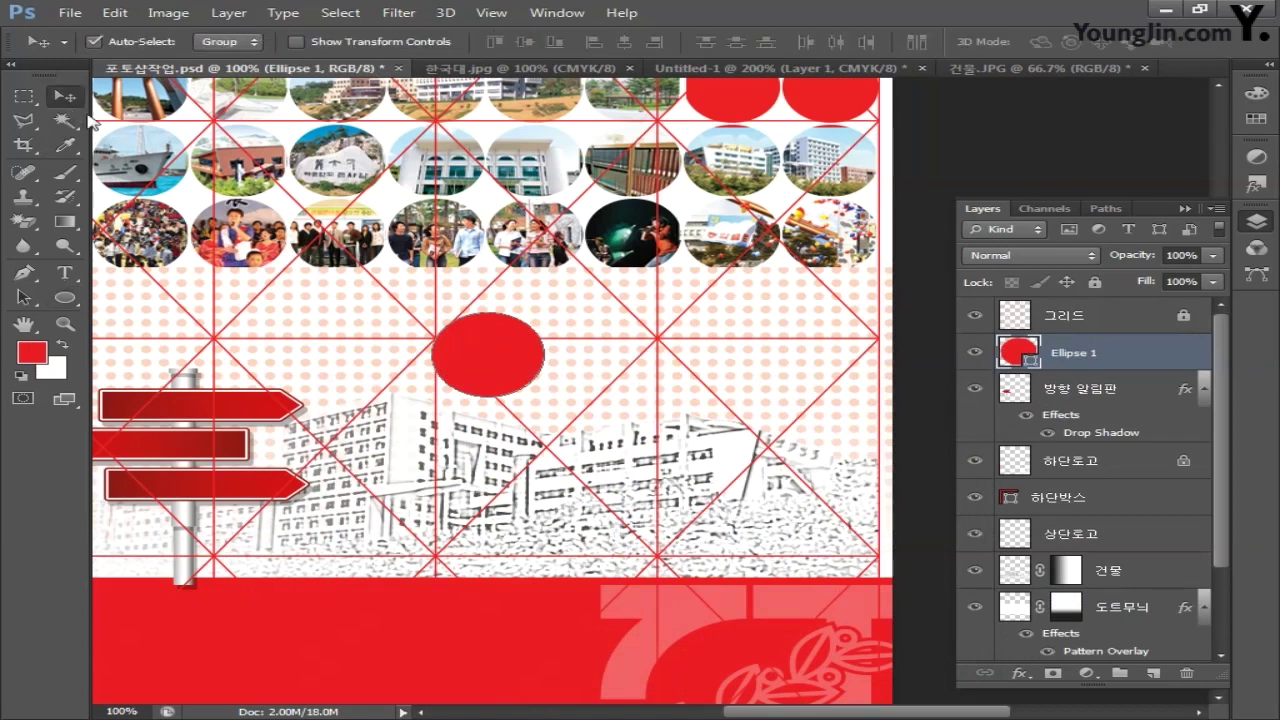
left_click_drag(506, 356, 478, 348)
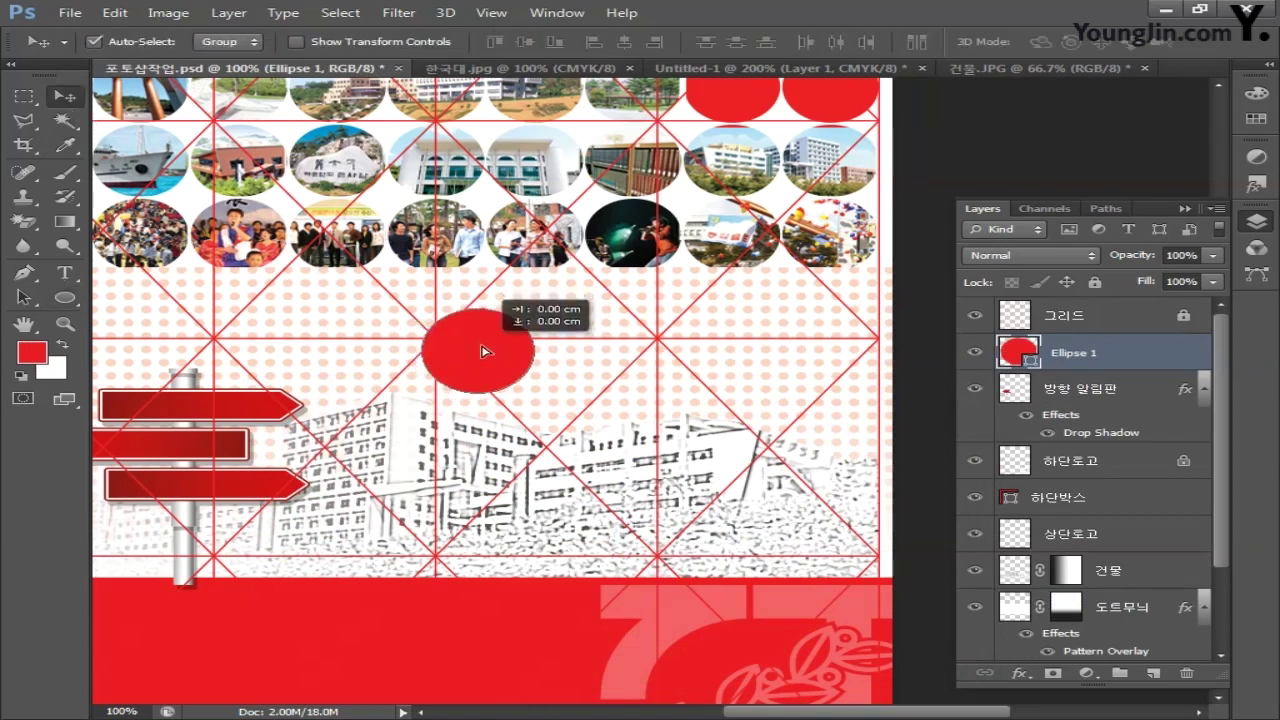
key("ctrl+t")
left_click_drag(534, 393, 519, 381)
key("Return")
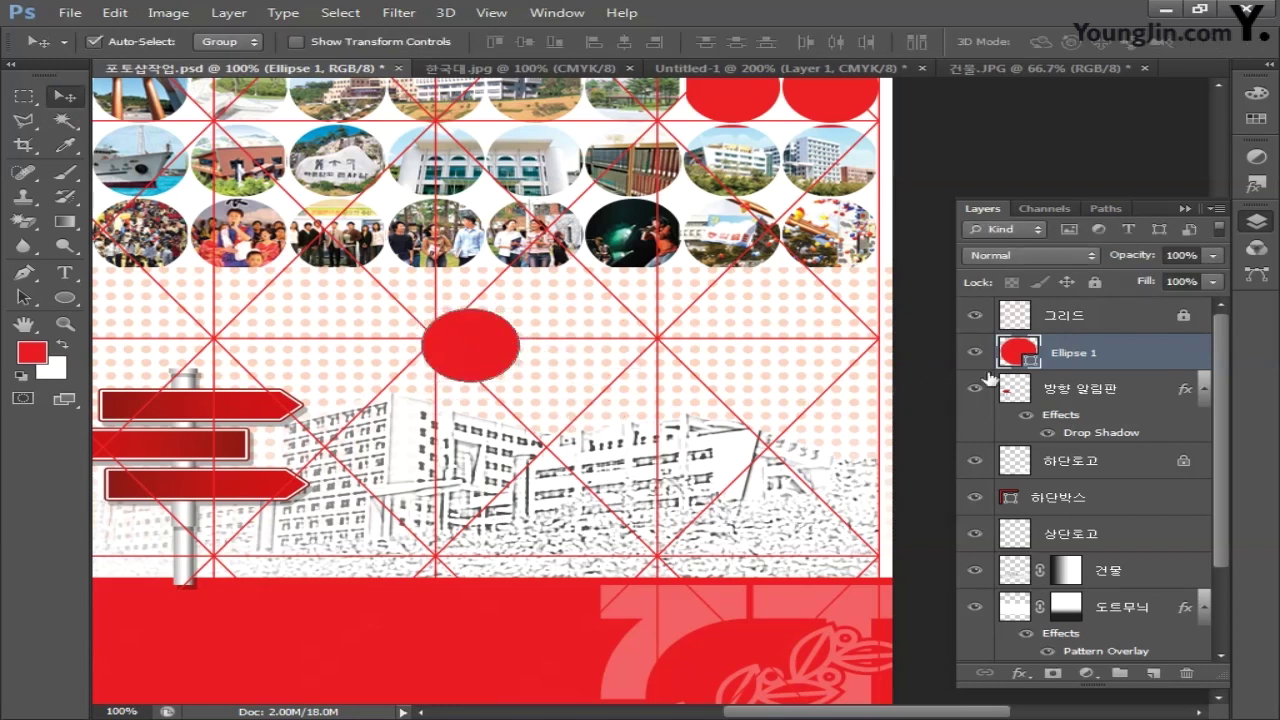
Rename the new red circle's layer as 원
double_click(1074, 354)
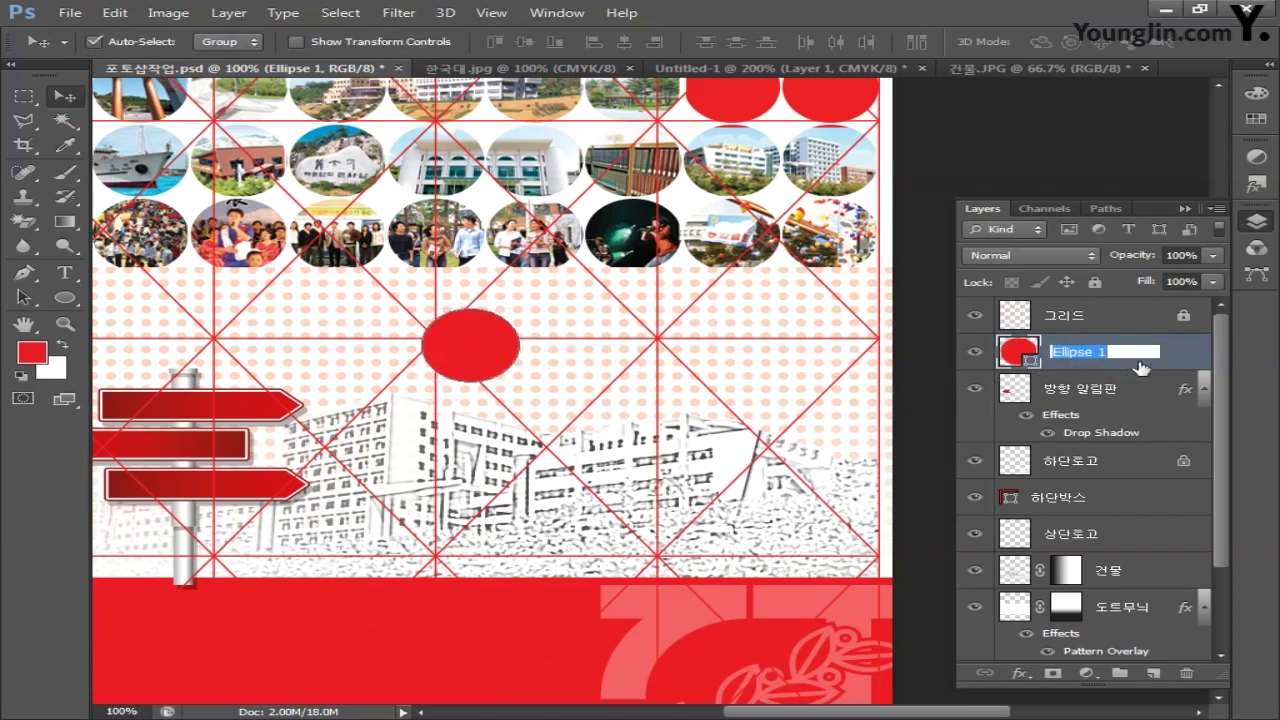
type("원")
key("Return")
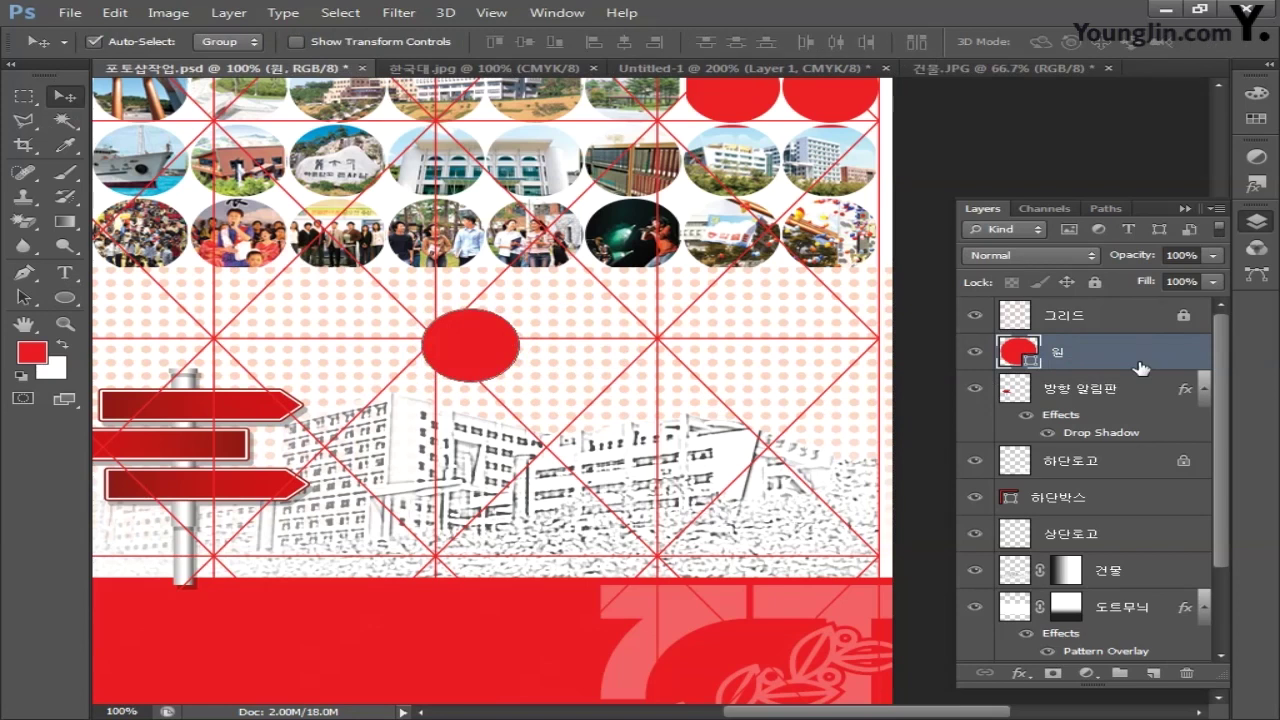
Add the red text 문 in 78 pt GyeonggiTitleV just above and left of the red circle, and display the Character settings
left_click(65, 273)
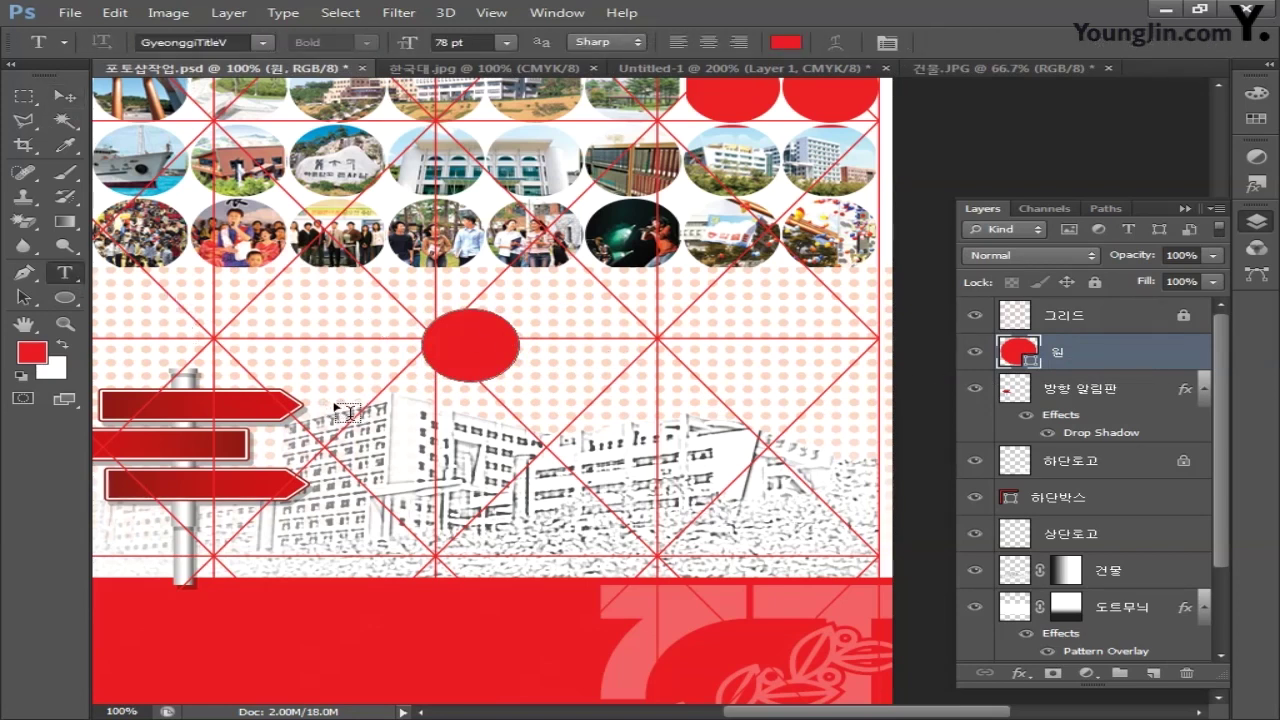
left_click(325, 336)
type("운")
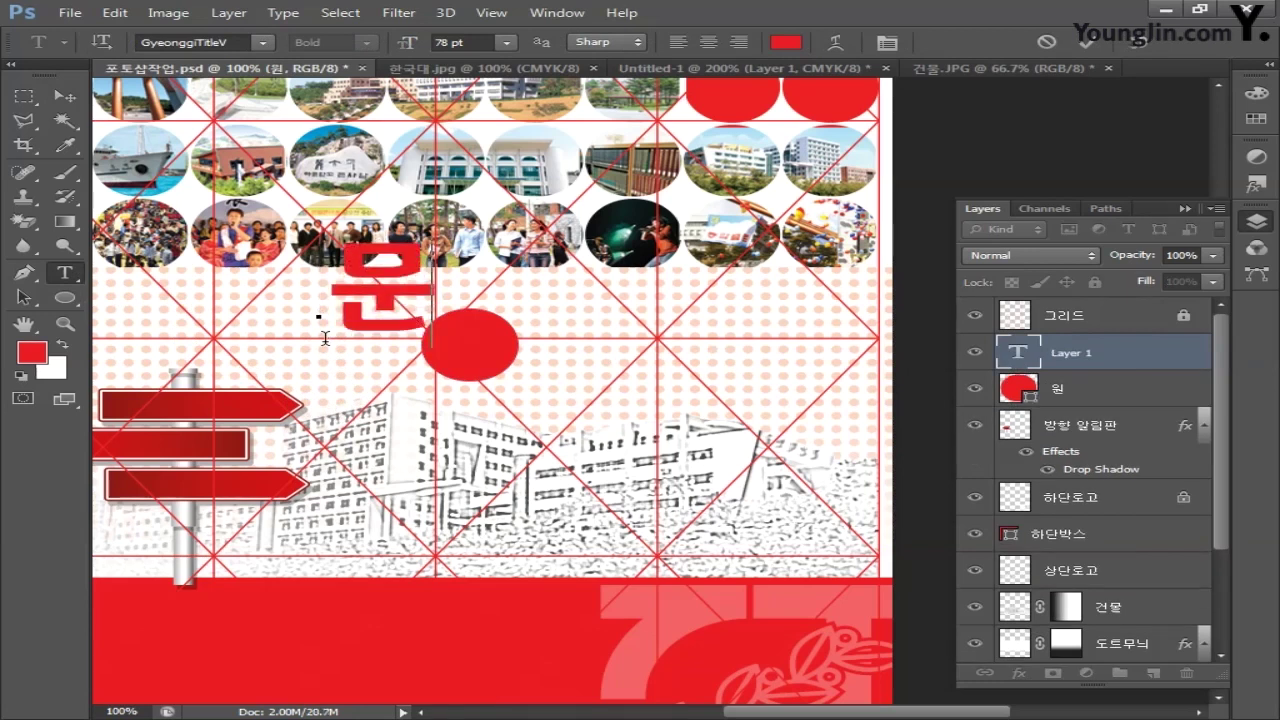
left_click(65, 96)
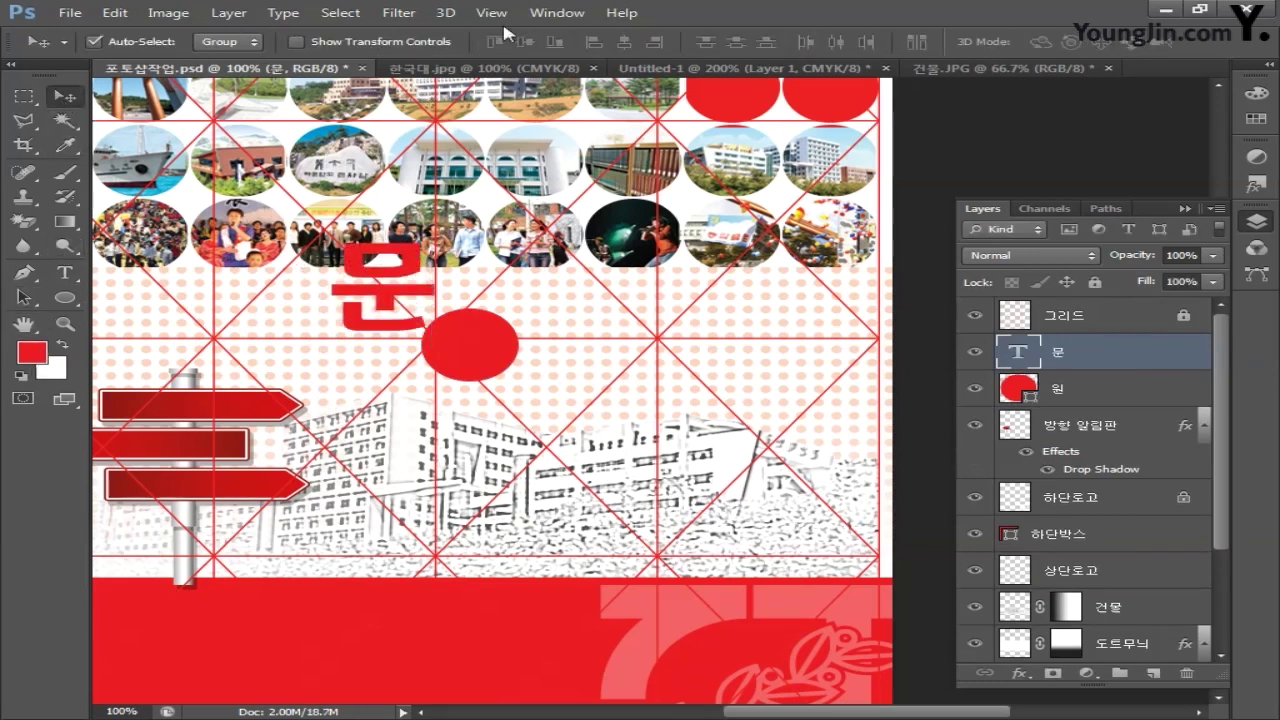
left_click(557, 12)
left_click(580, 210)
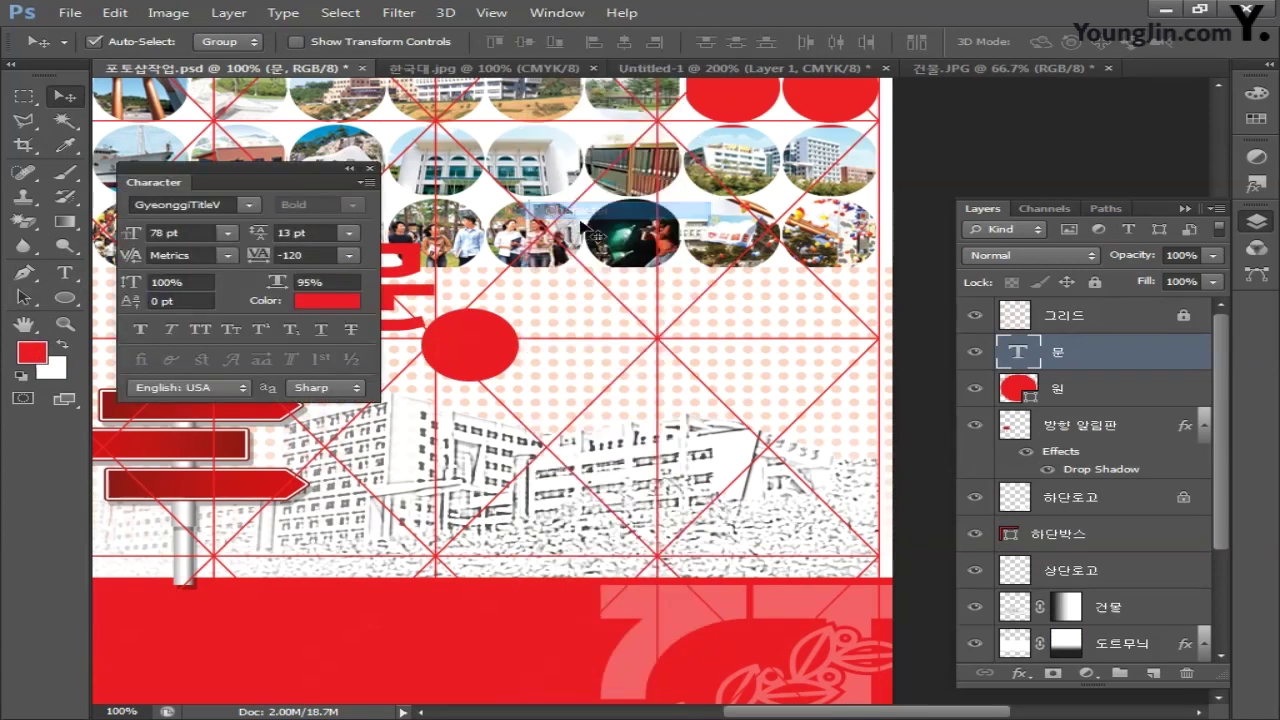
Change the text 문 to the Adobe Myungjo Std font and colour it white
left_click_drag(292, 161, 283, 447)
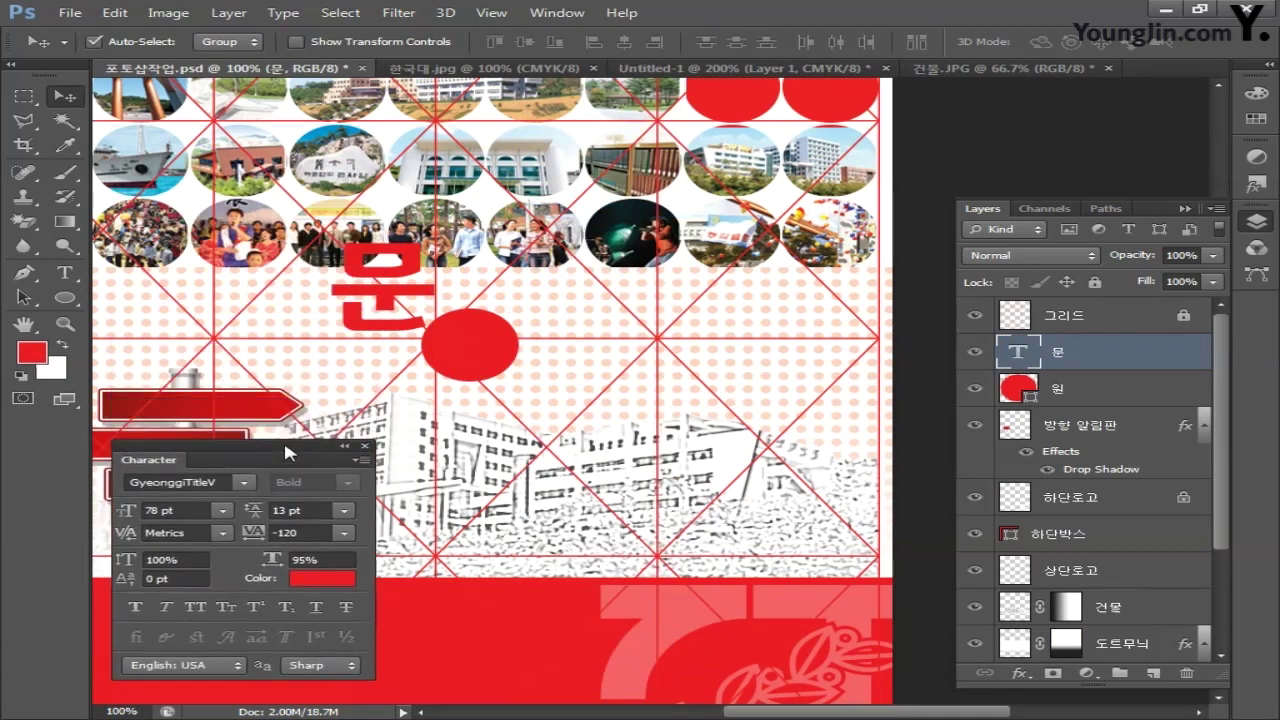
left_click(245, 487)
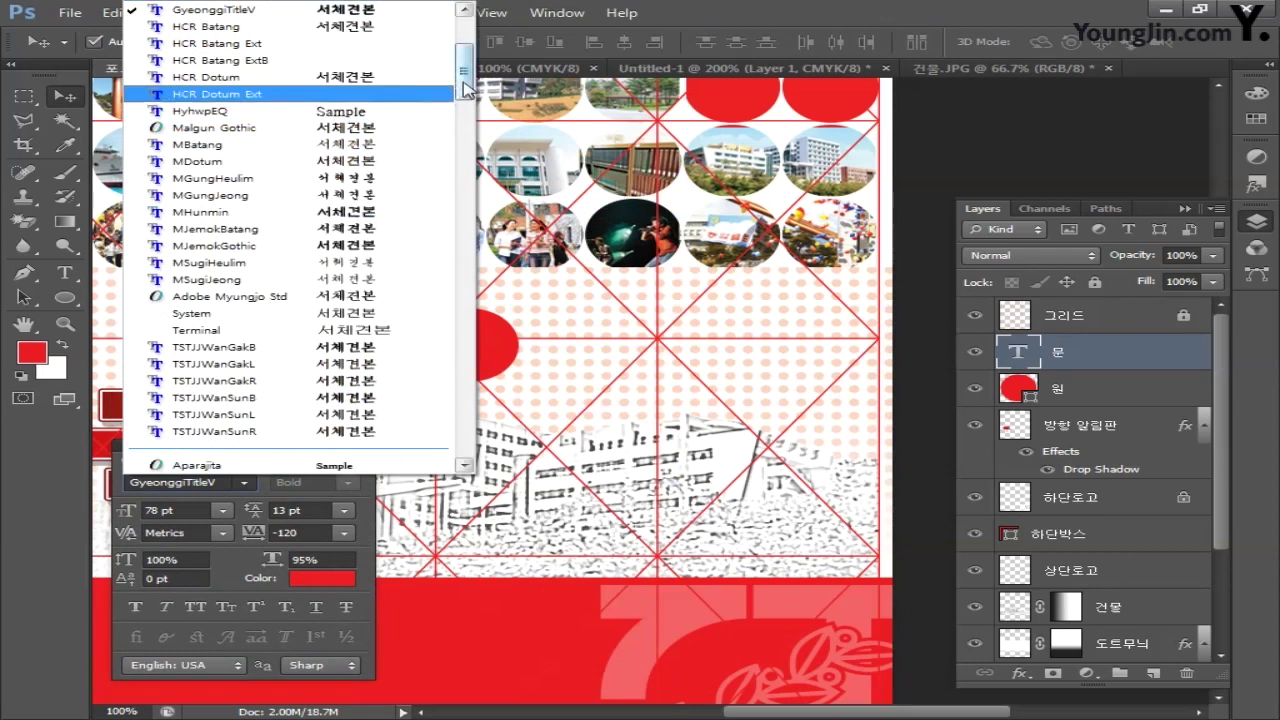
scroll(420, 120, "down", 3)
left_click(415, 161)
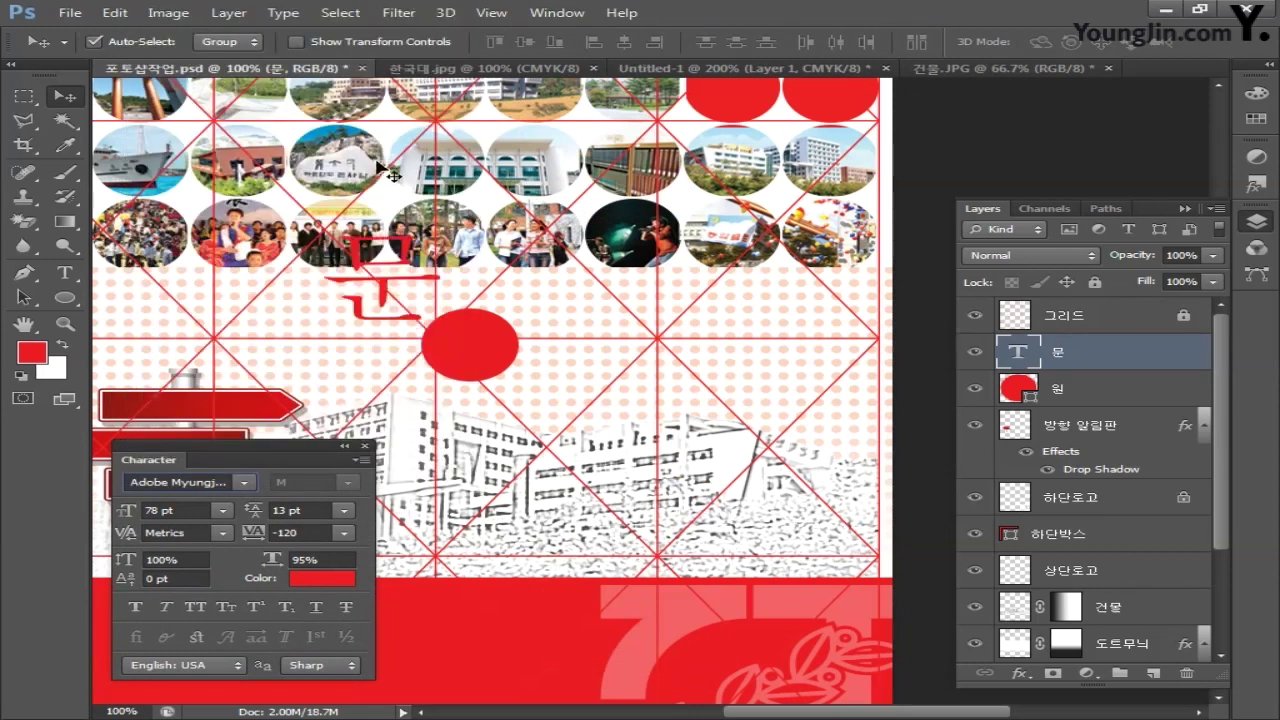
left_click(322, 580)
left_click(294, 420)
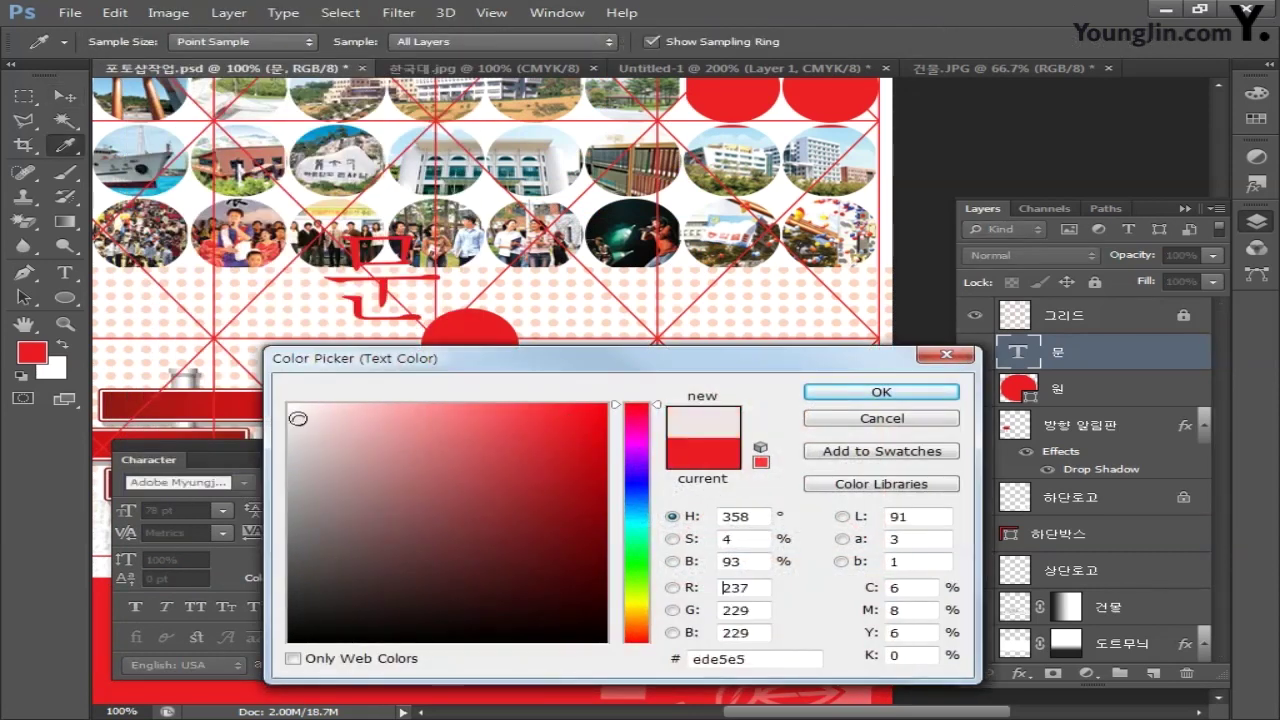
left_click(290, 405)
left_click(867, 394)
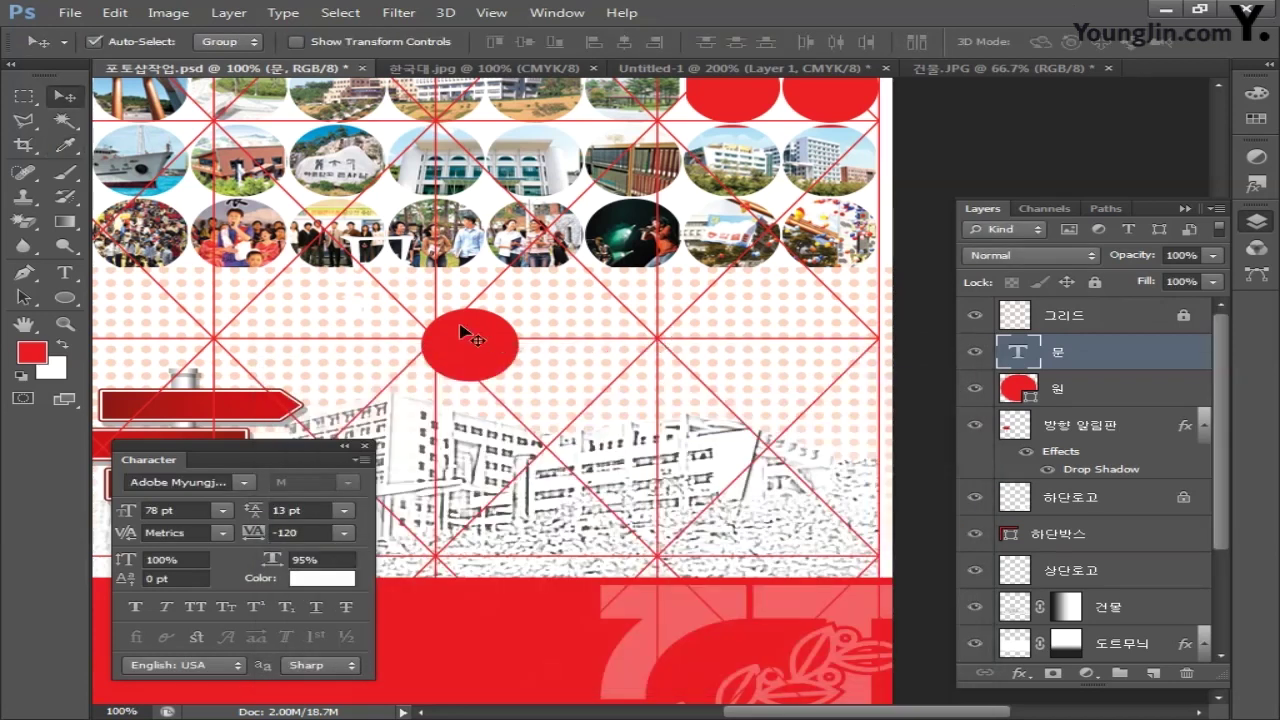
Place the text 문 centred on the red circle, scale it down to about 49 pt and apply Faux Bold
left_click_drag(421, 262, 488, 336)
key("ctrl+t")
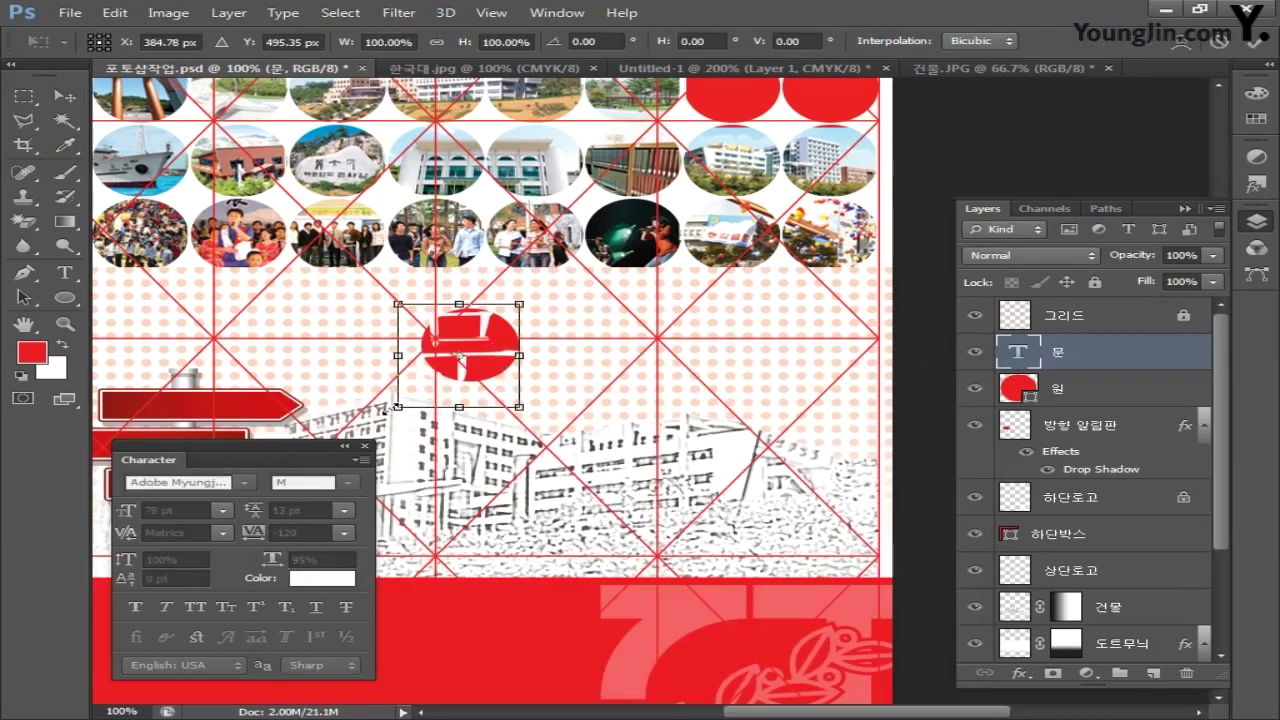
left_click_drag(397, 407, 439, 372)
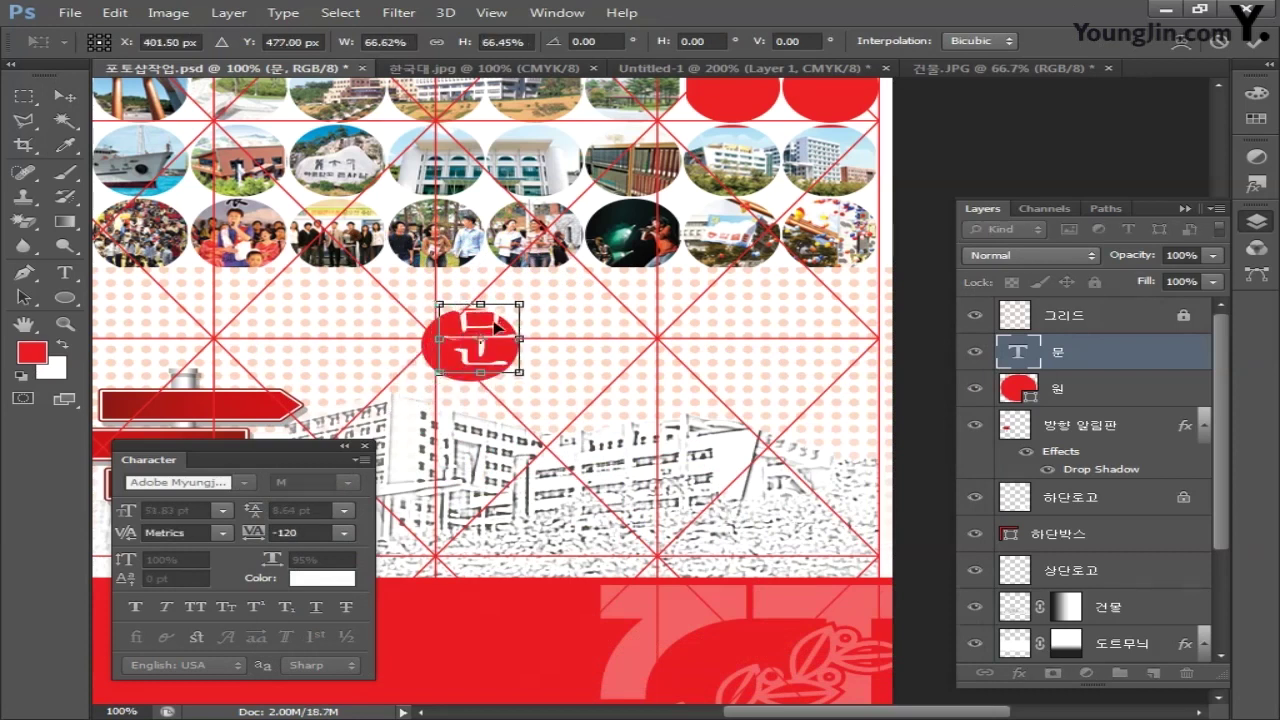
left_click_drag(522, 301, 486, 333)
key("Return")
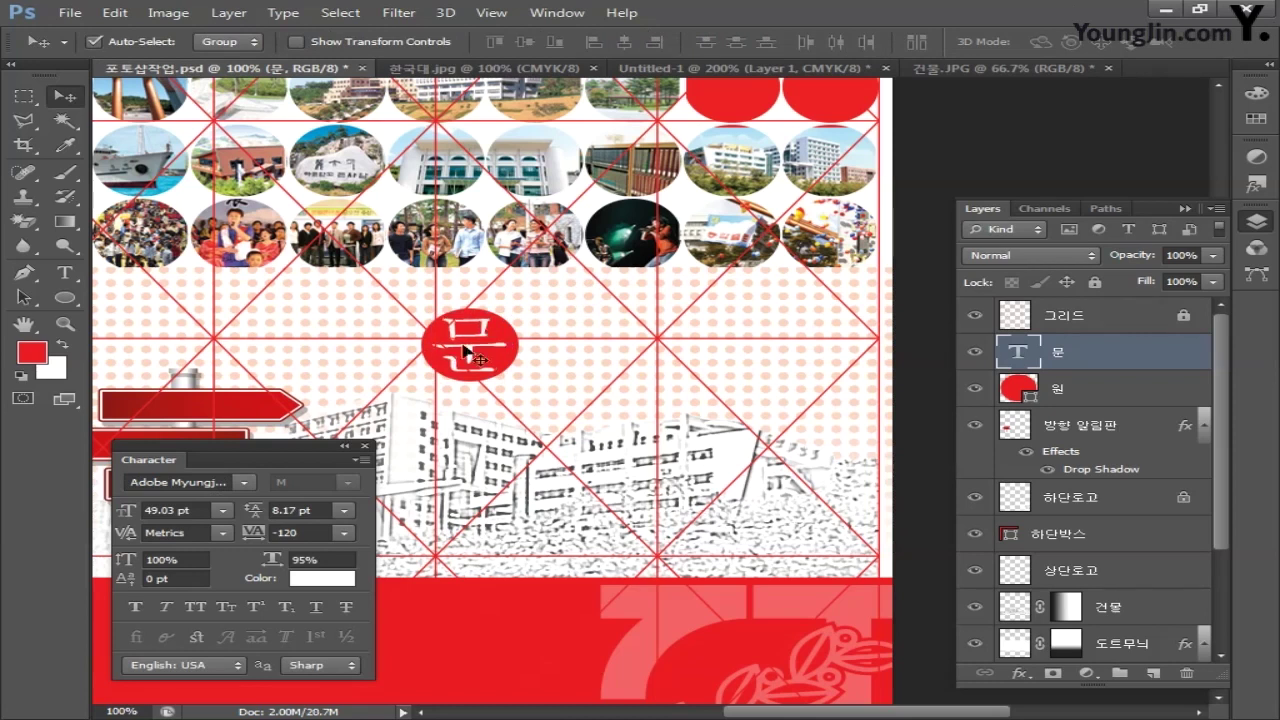
left_click(133, 606)
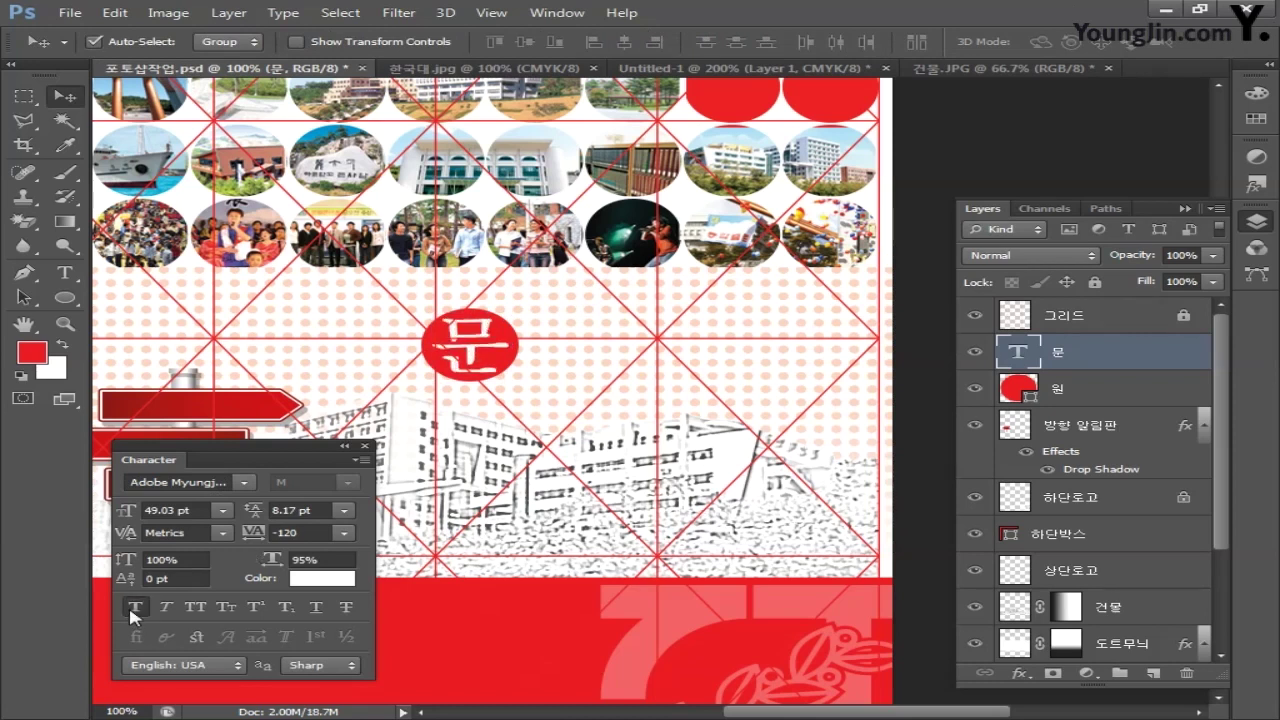
Add the text 화전문대학원 beside the red circle on its own text layer
left_click(64, 272)
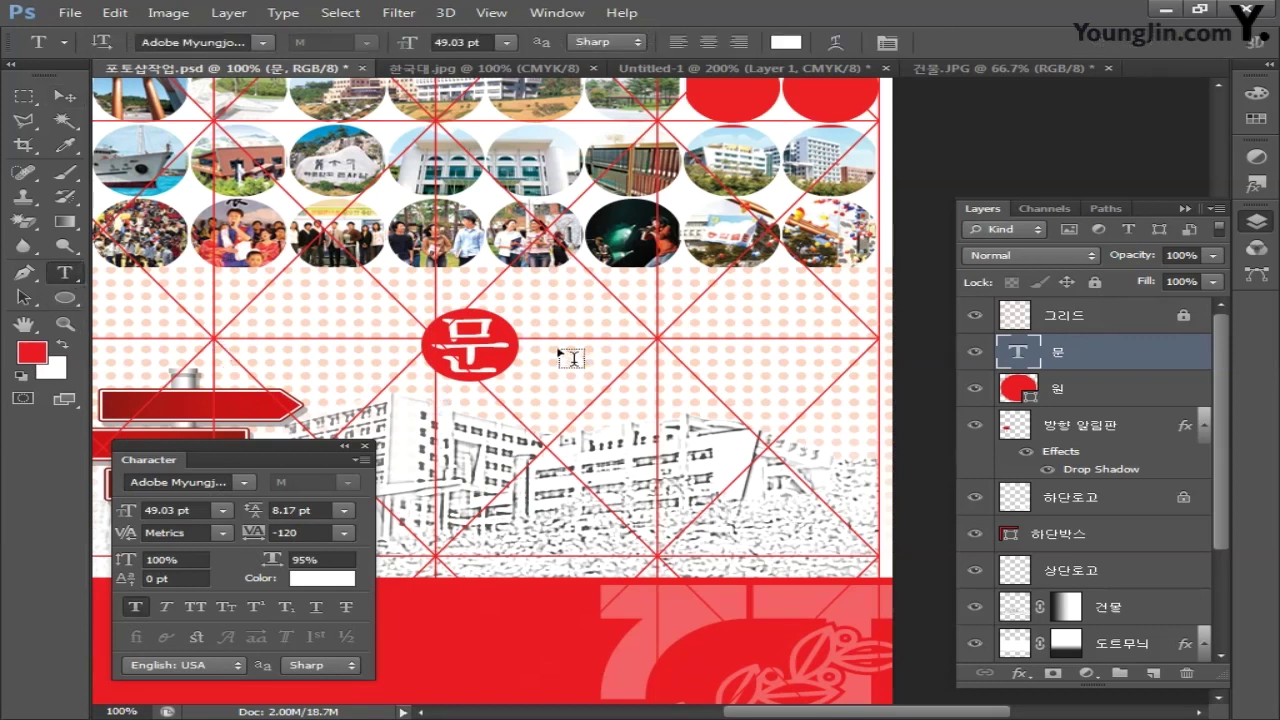
left_click(555, 352)
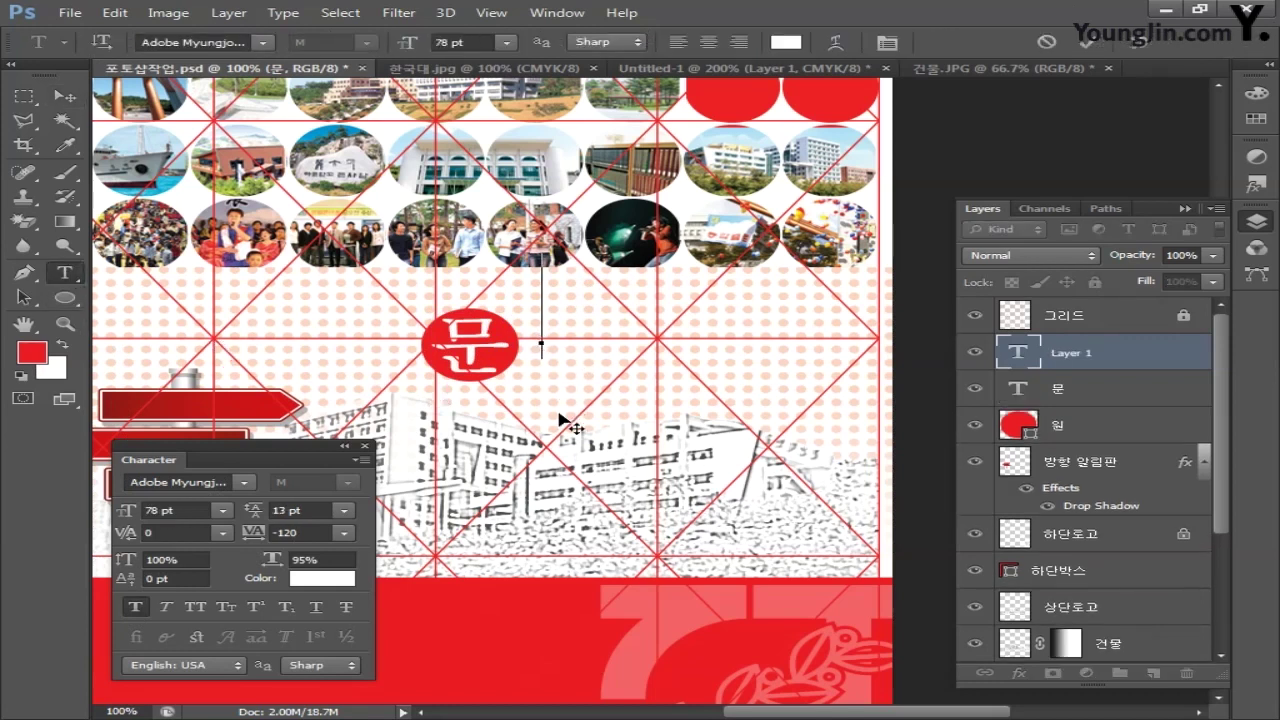
type("화")
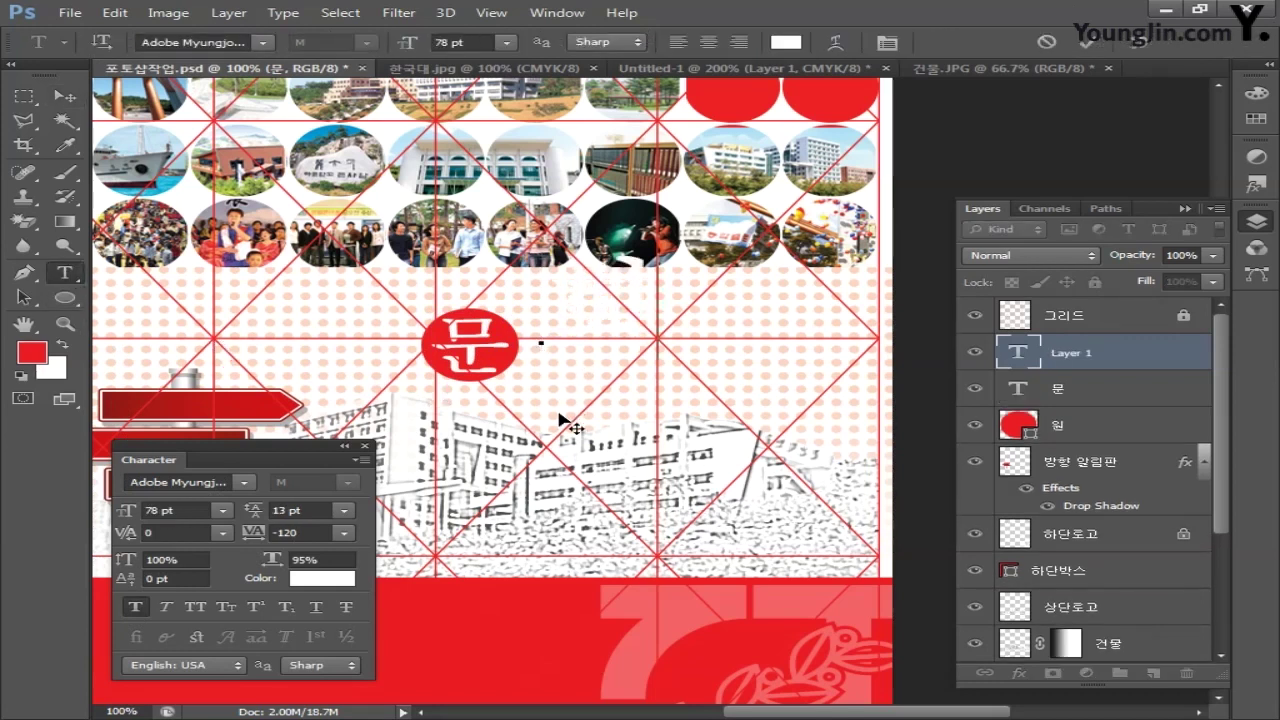
type("합과 소통")
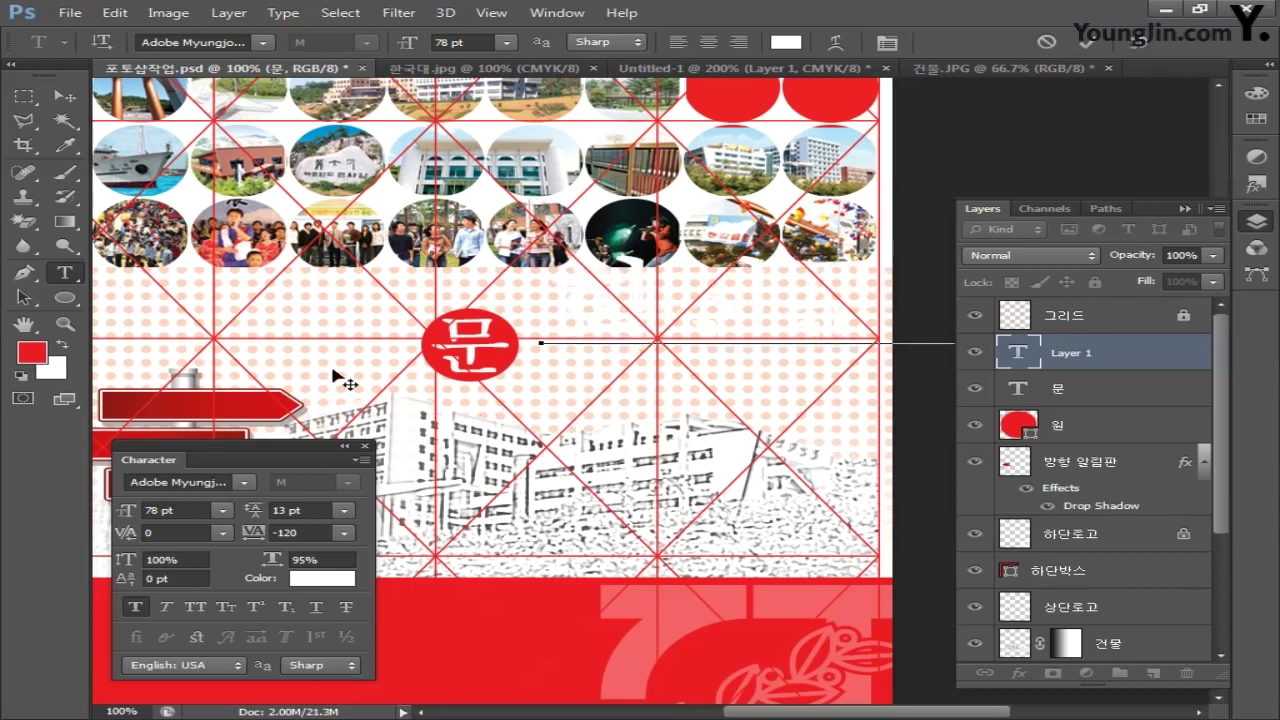
key("ctrl+Return")
Add a Gradient Overlay to the 화전문대학원 layer with its start colour at C 0, M 100, Y 100 and K 0%
double_click(1180, 358)
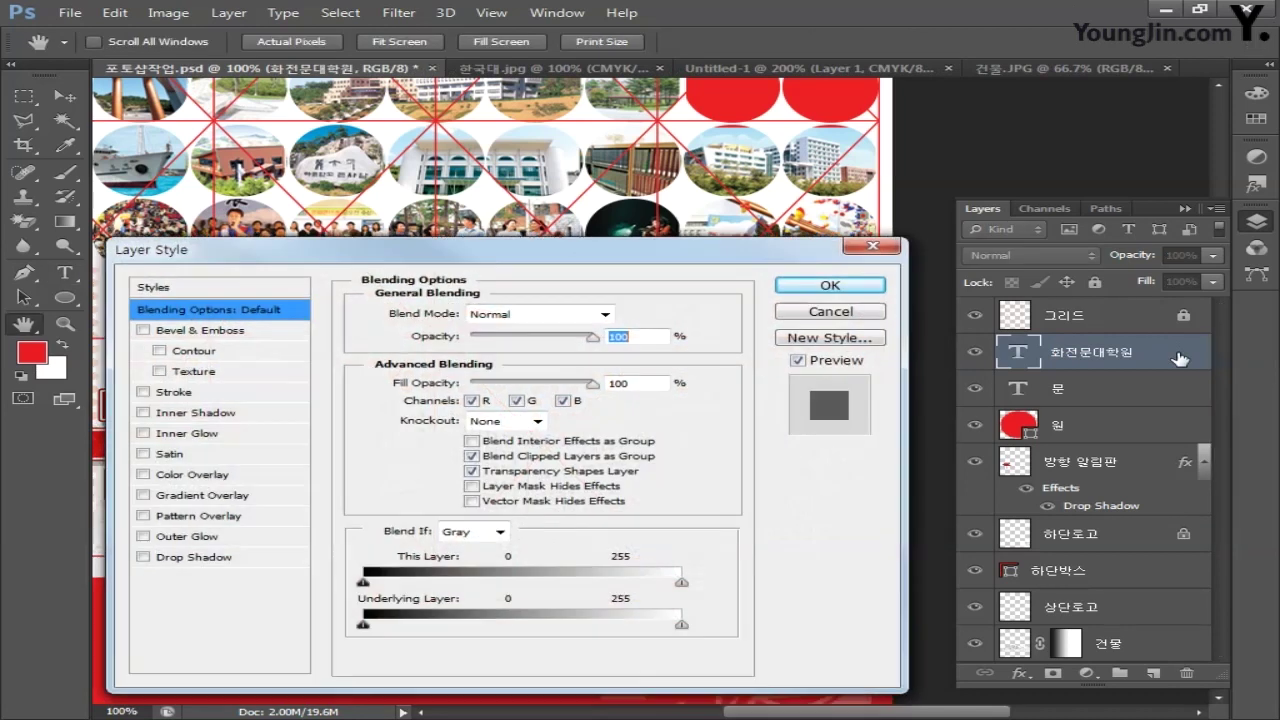
left_click(201, 496)
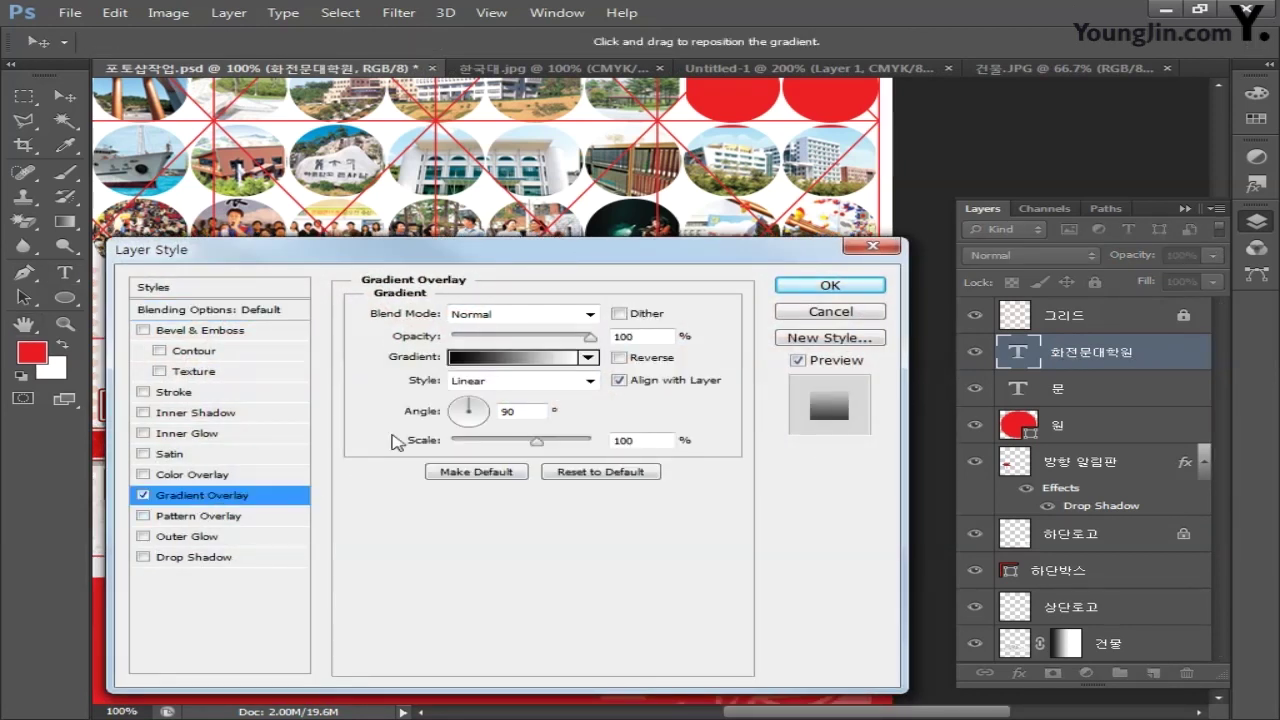
left_click(498, 360)
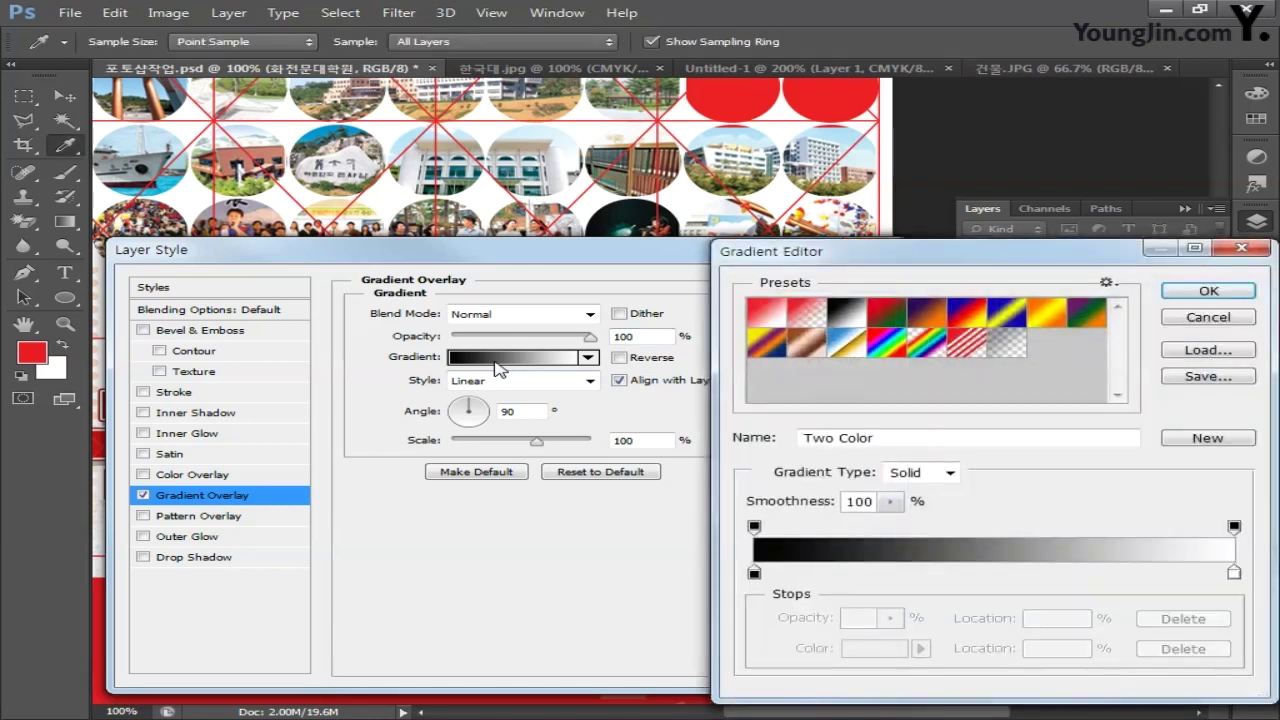
double_click(754, 572)
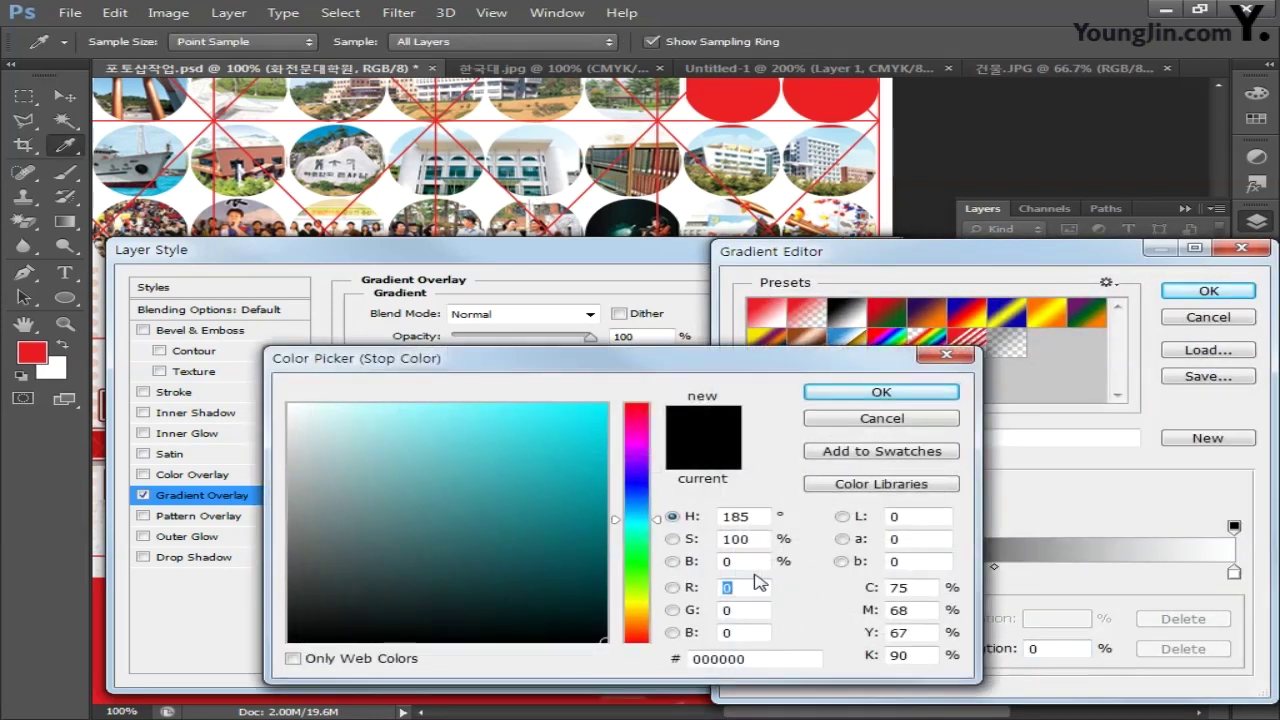
left_click_drag(918, 588, 872, 588)
type("0")
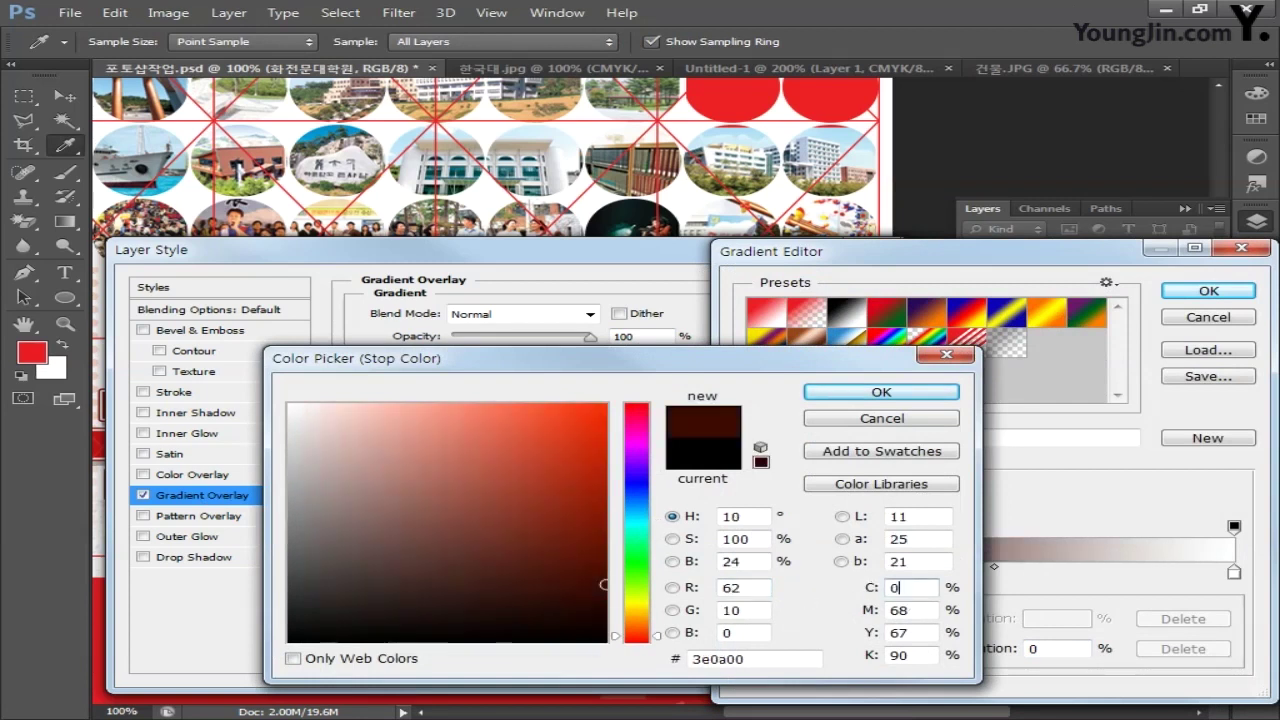
key("Tab")
type("10")
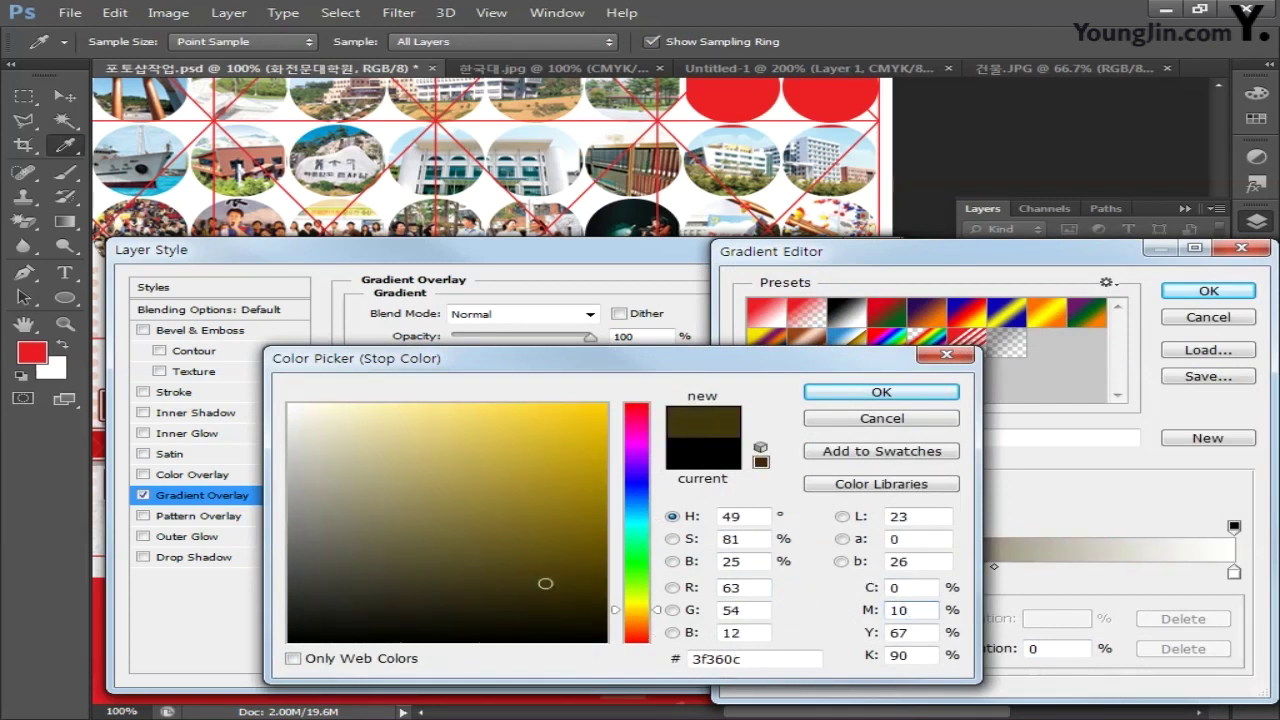
type("0")
key("Tab")
type("100")
key("Tab")
type("0")
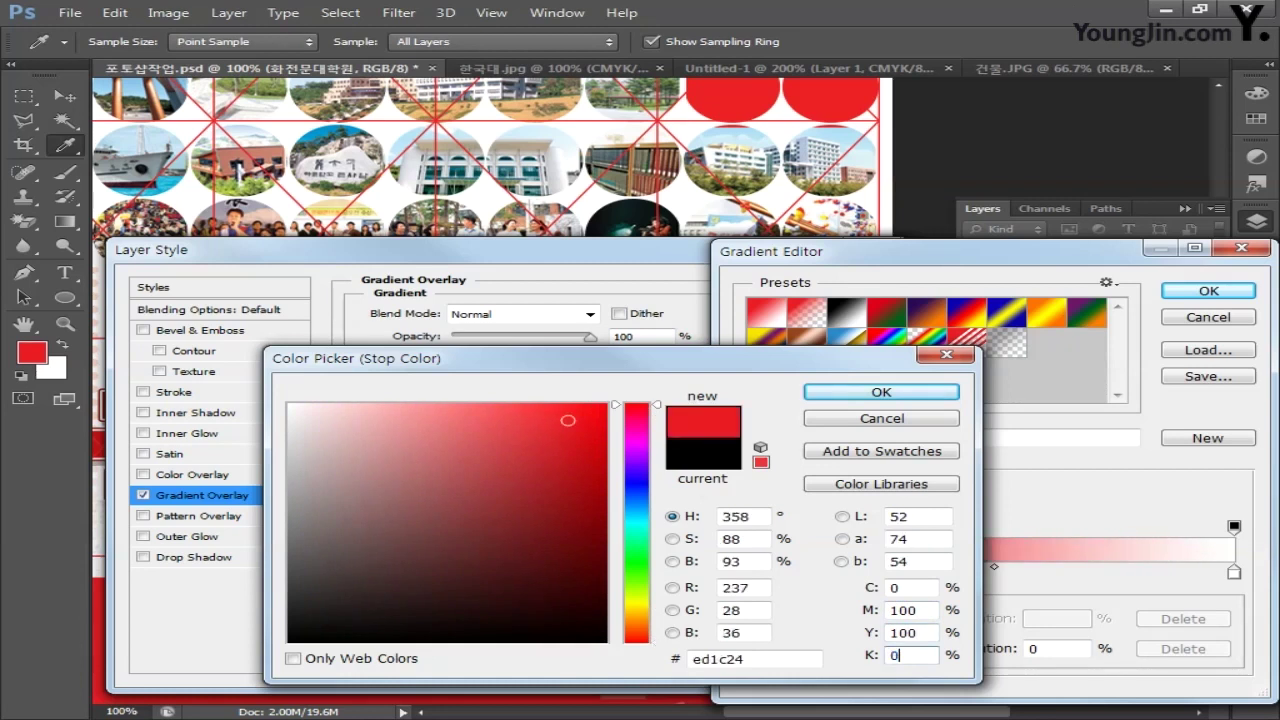
key("Return")
Set the gradient's end colour to C 0, M 100, Y 100 and K 50%, and apply the overlay at a 90° angle
double_click(1234, 572)
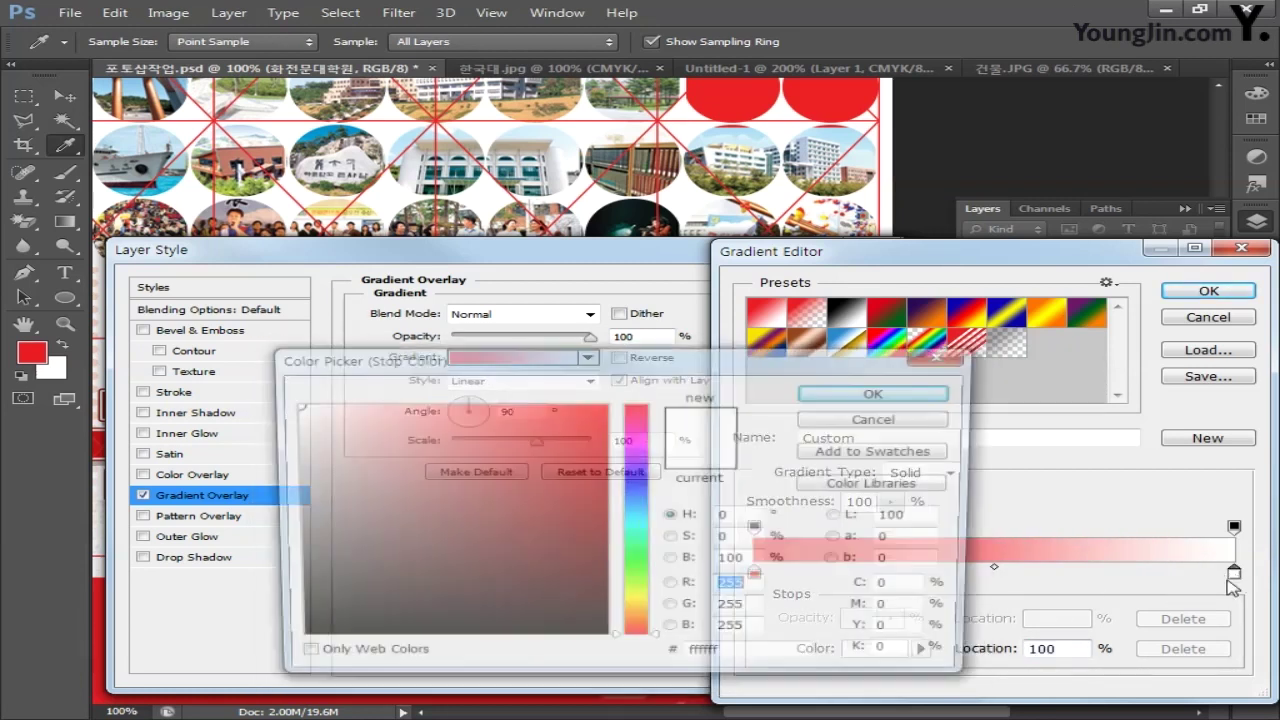
key("Tab")
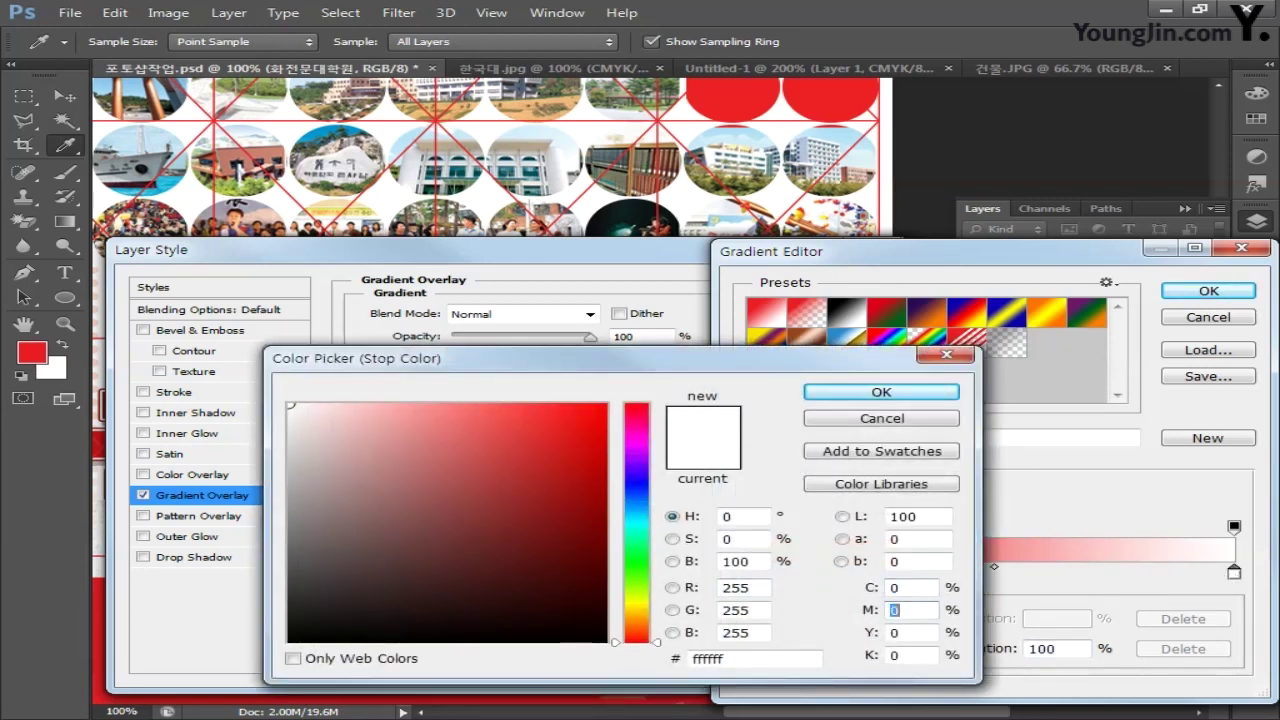
type("100")
key("Tab")
type("100")
key("Tab")
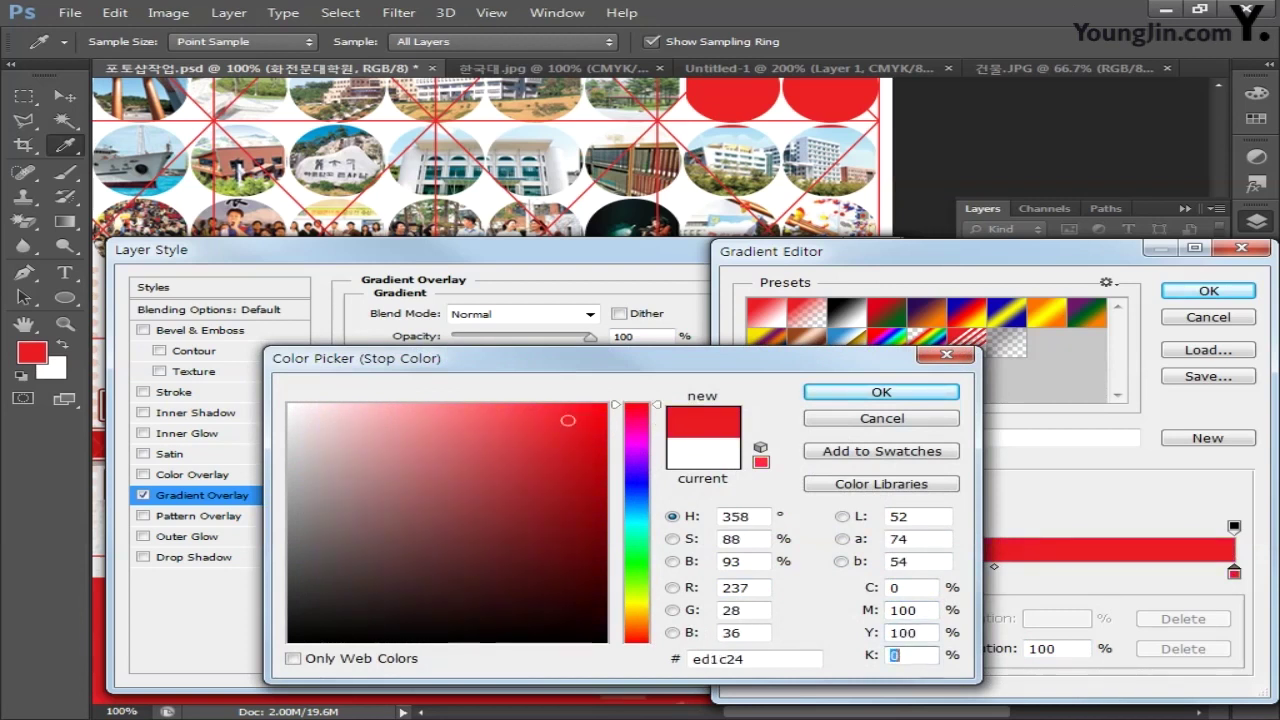
type("50")
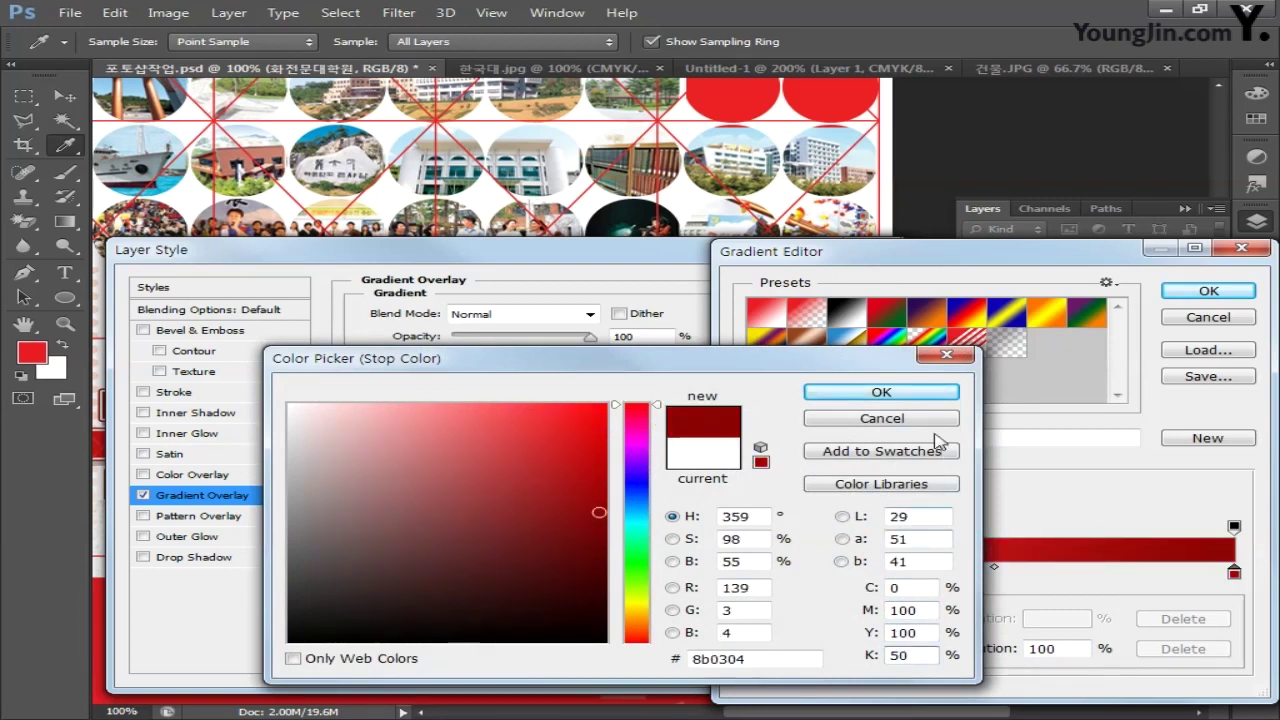
left_click(934, 393)
left_click(1201, 298)
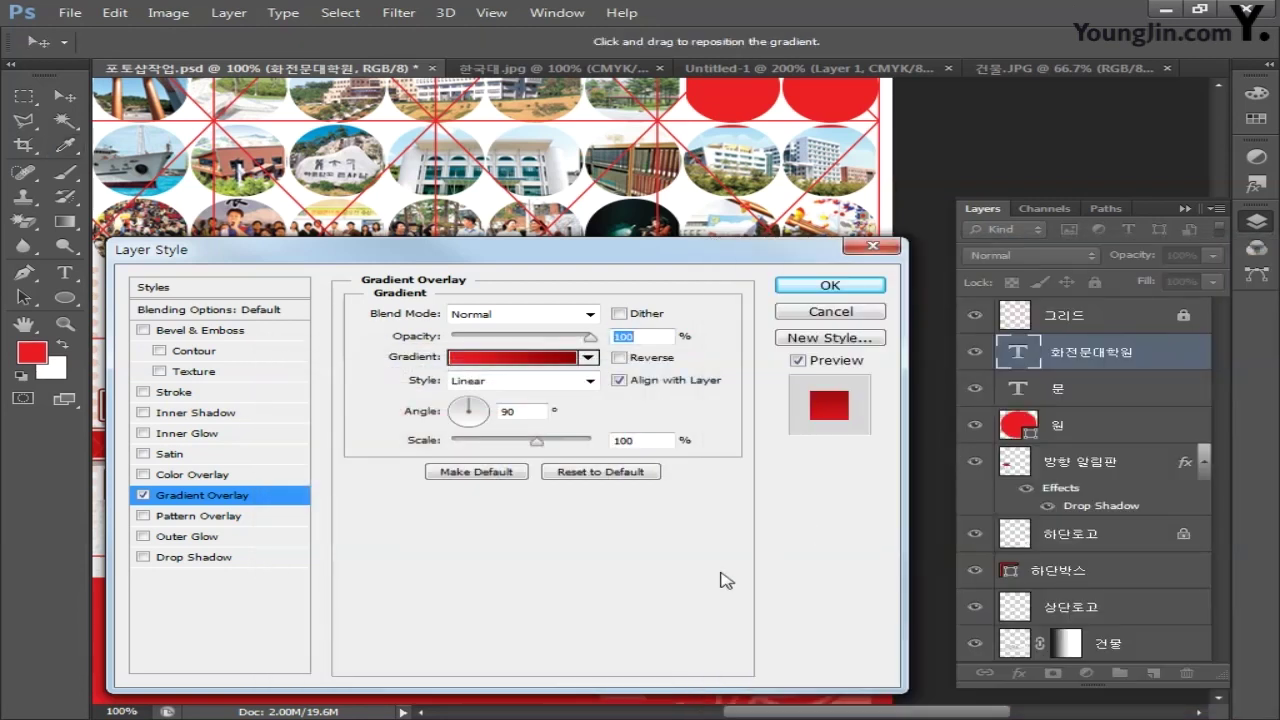
double_click(515, 411)
type("90")
left_click(822, 286)
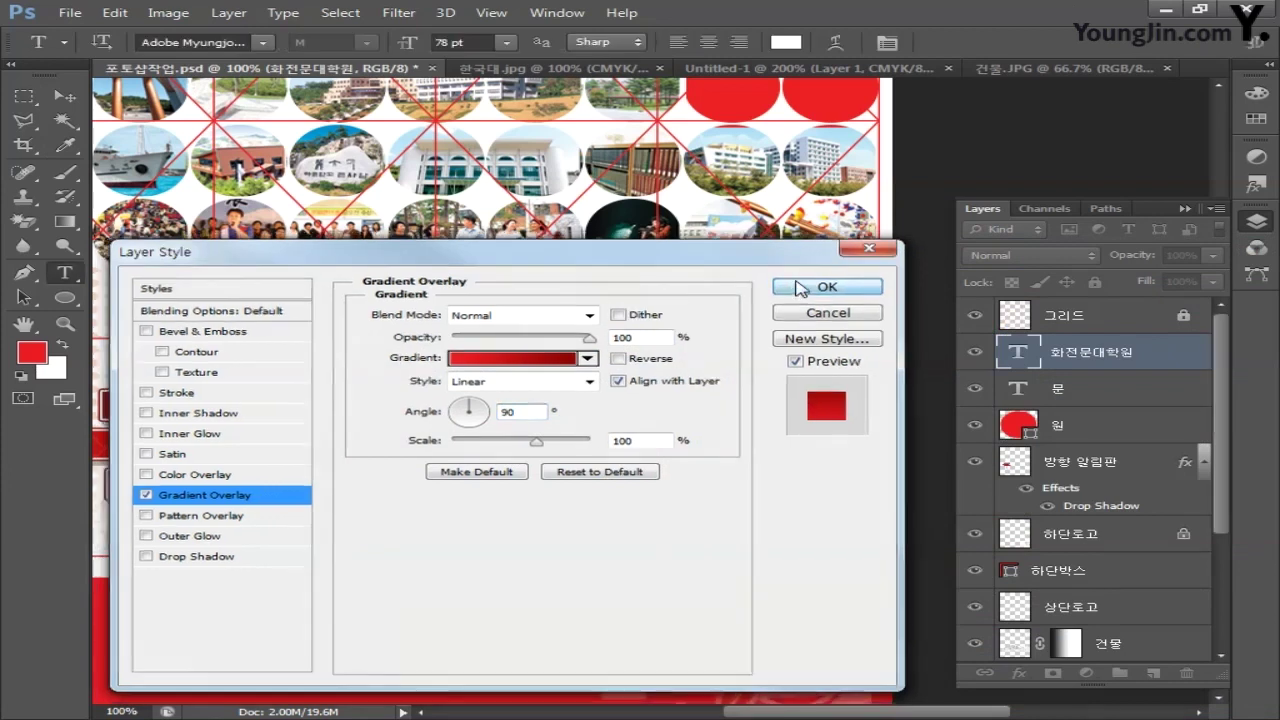
Reduce the font size of the text 화전문대학원 to 40 pt
left_click(200, 511)
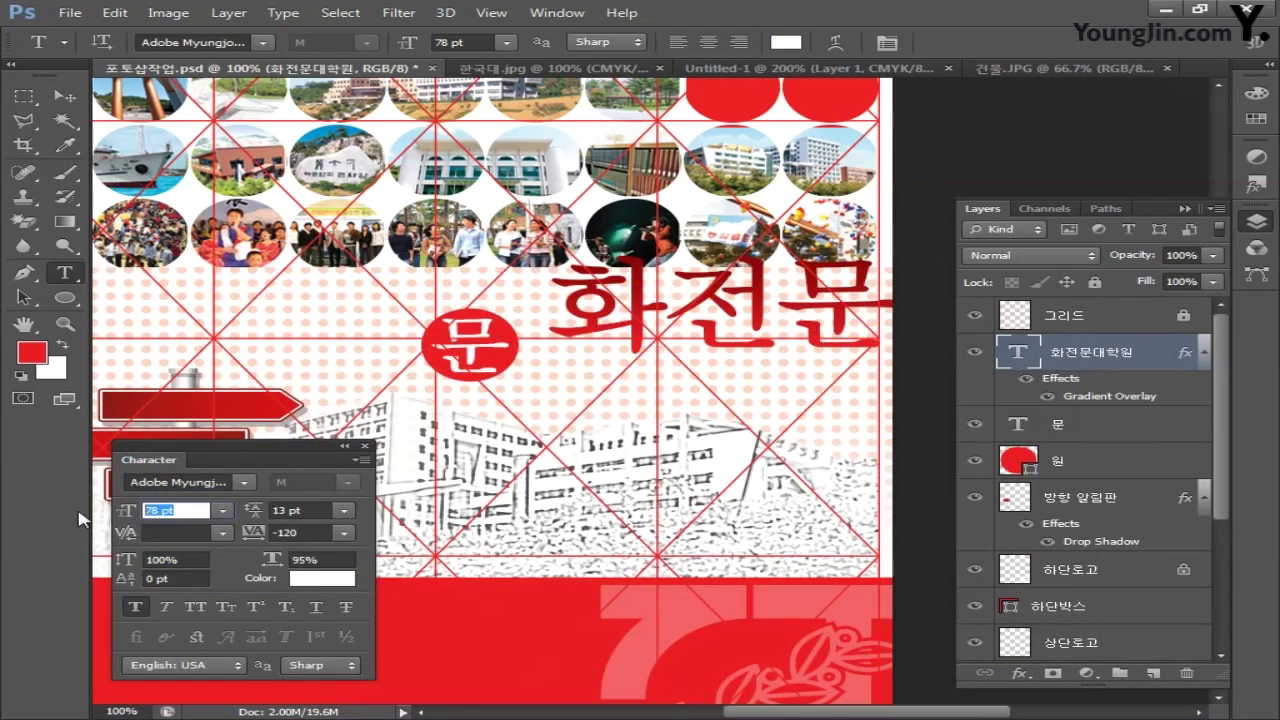
type("50")
key("Return")
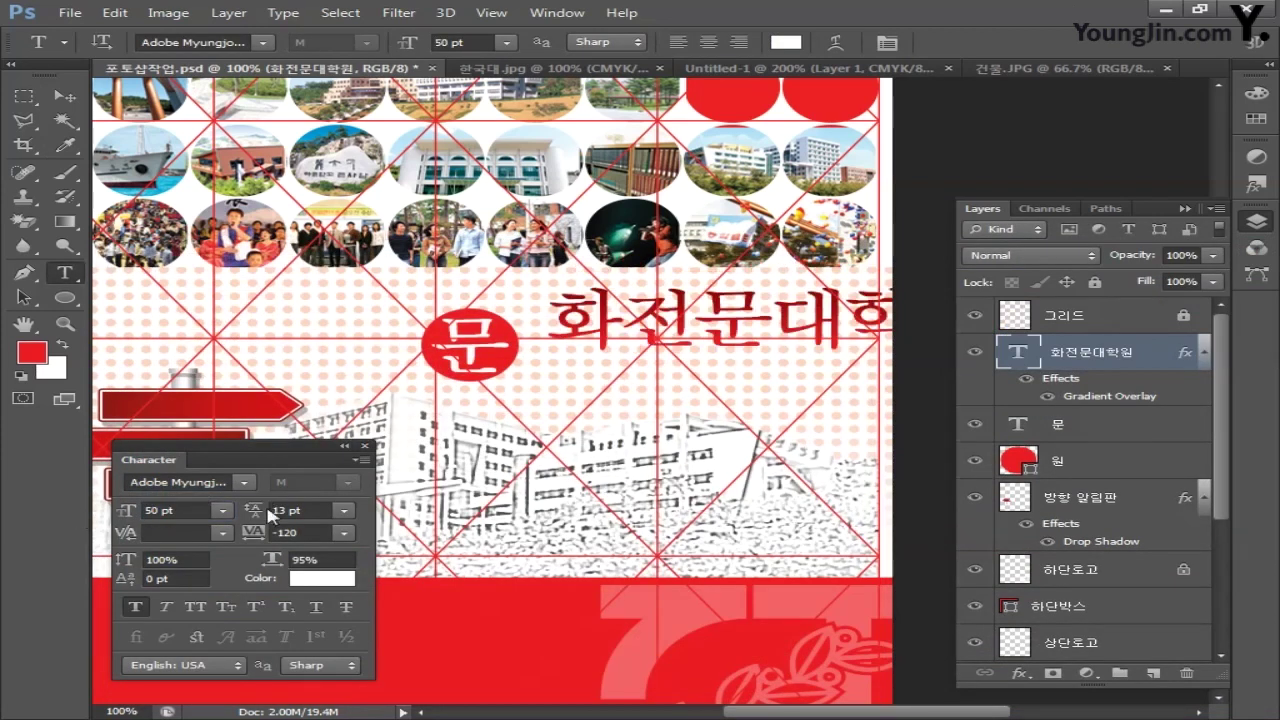
type("40")
key("Return")
Move the text 화전문대학원 close beside the red circle and scale it down to about 36 pt
left_click(65, 95)
left_click_drag(635, 268, 612, 285)
key("ctrl+t")
left_click_drag(879, 363, 845, 357)
key("Return")
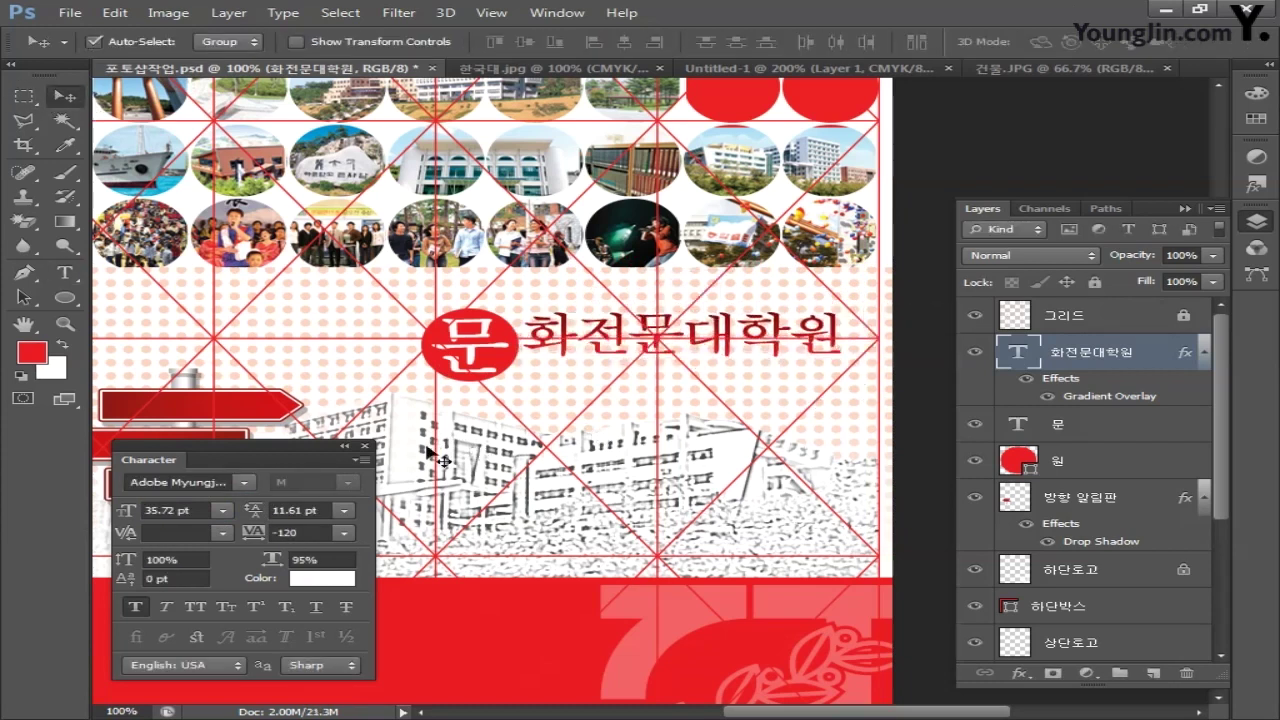
Close the Character settings, fit the whole layout in view and hide the 그리드 grid layer
left_click(365, 446)
double_click(24, 323)
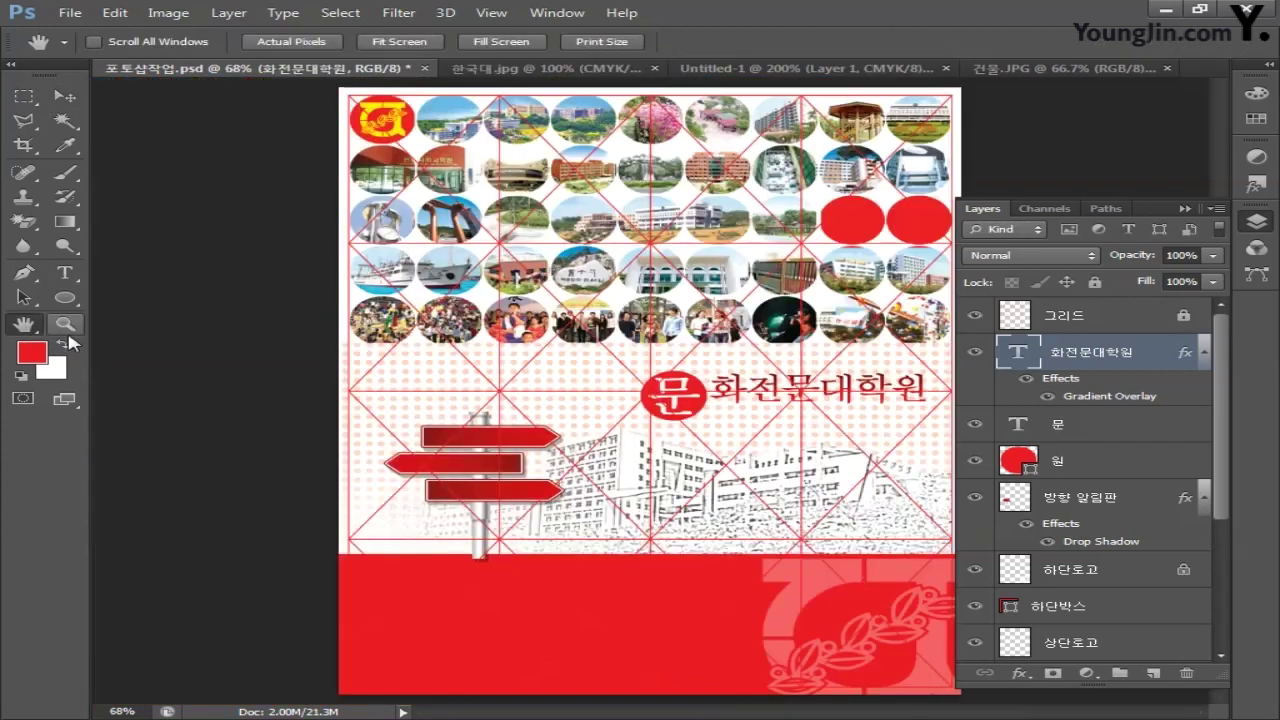
left_click(65, 323)
key("v")
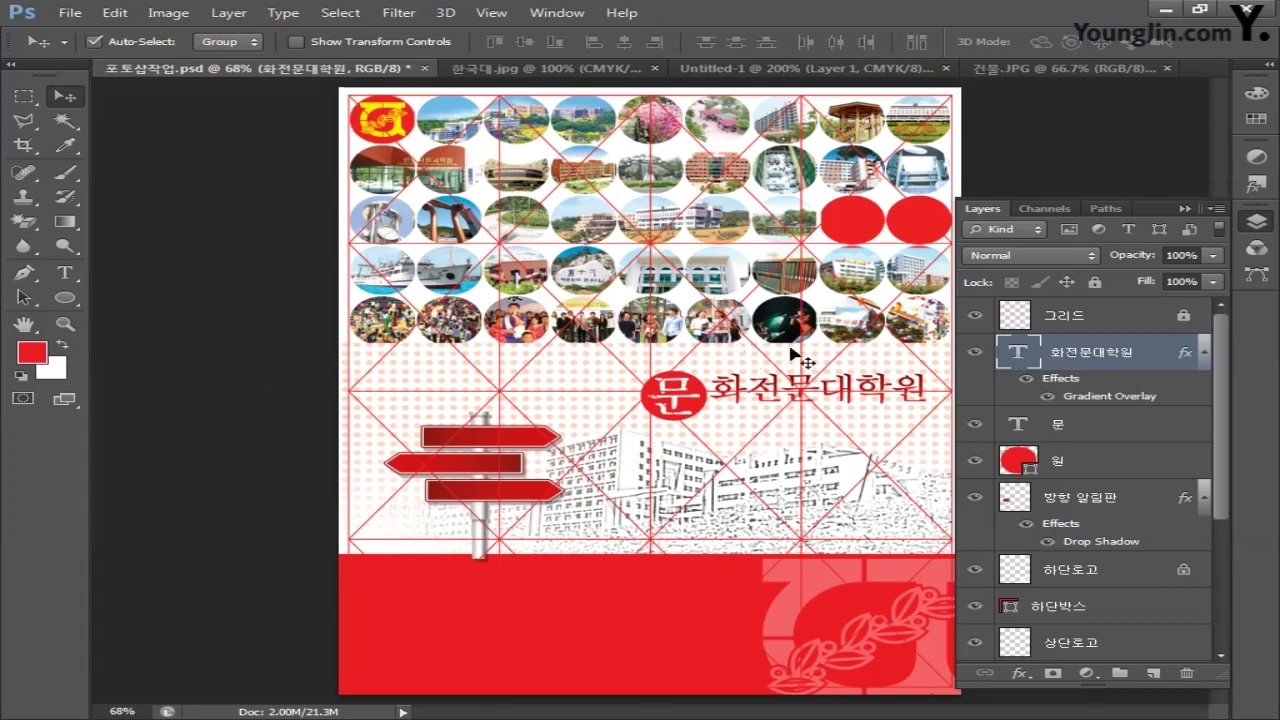
left_click(975, 316)
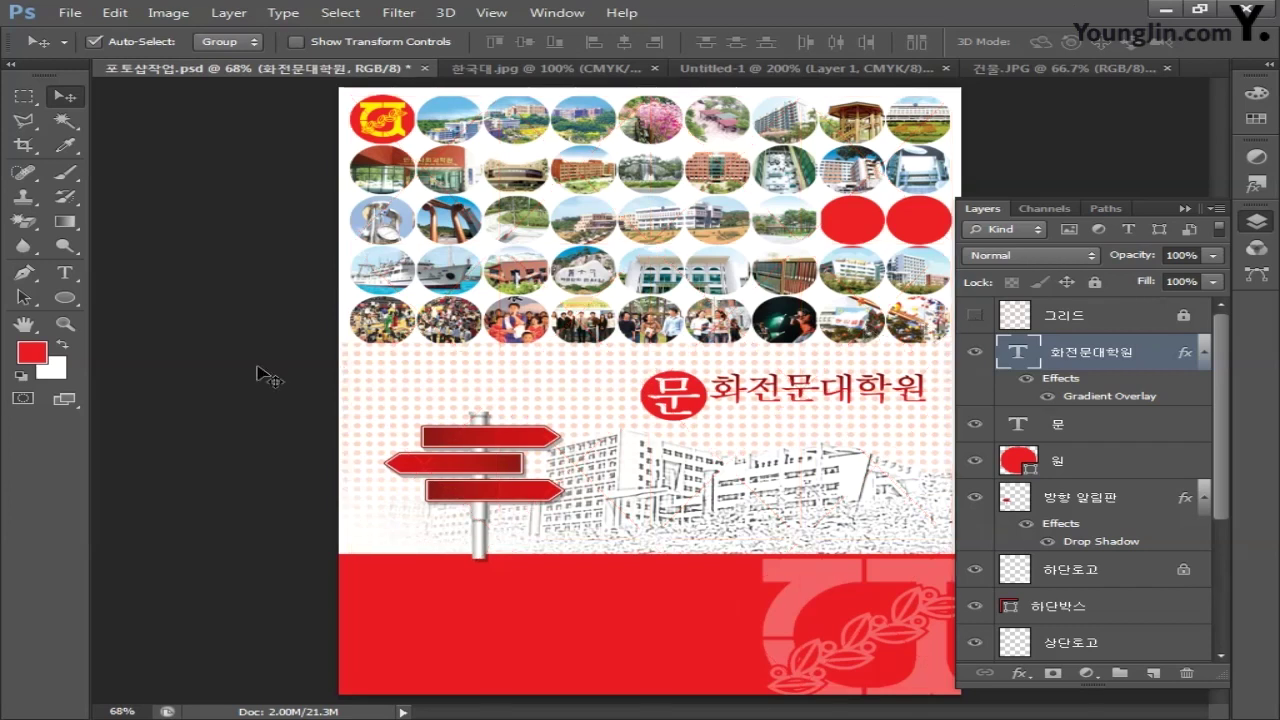
Save a JPEG copy of the layout as 01 in the 제공 파일 folder at quality 12, Baseline Optimized
left_click(69, 13)
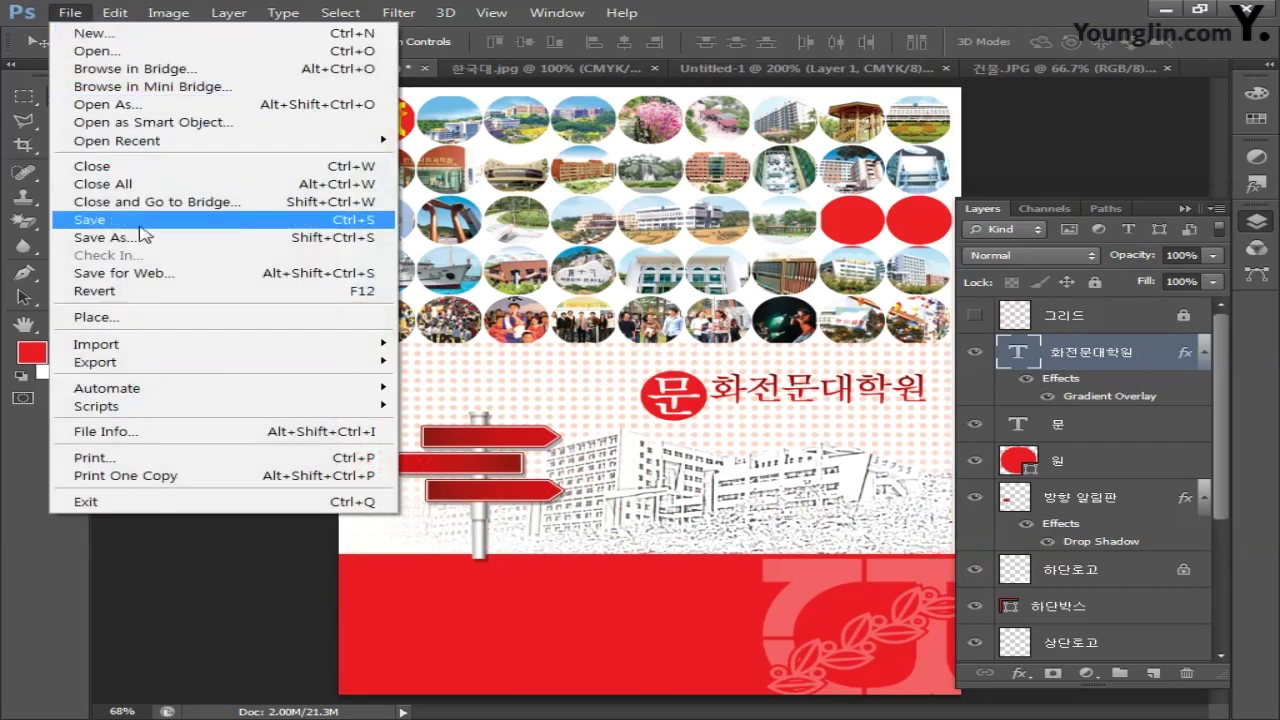
left_click(102, 238)
left_click(620, 404)
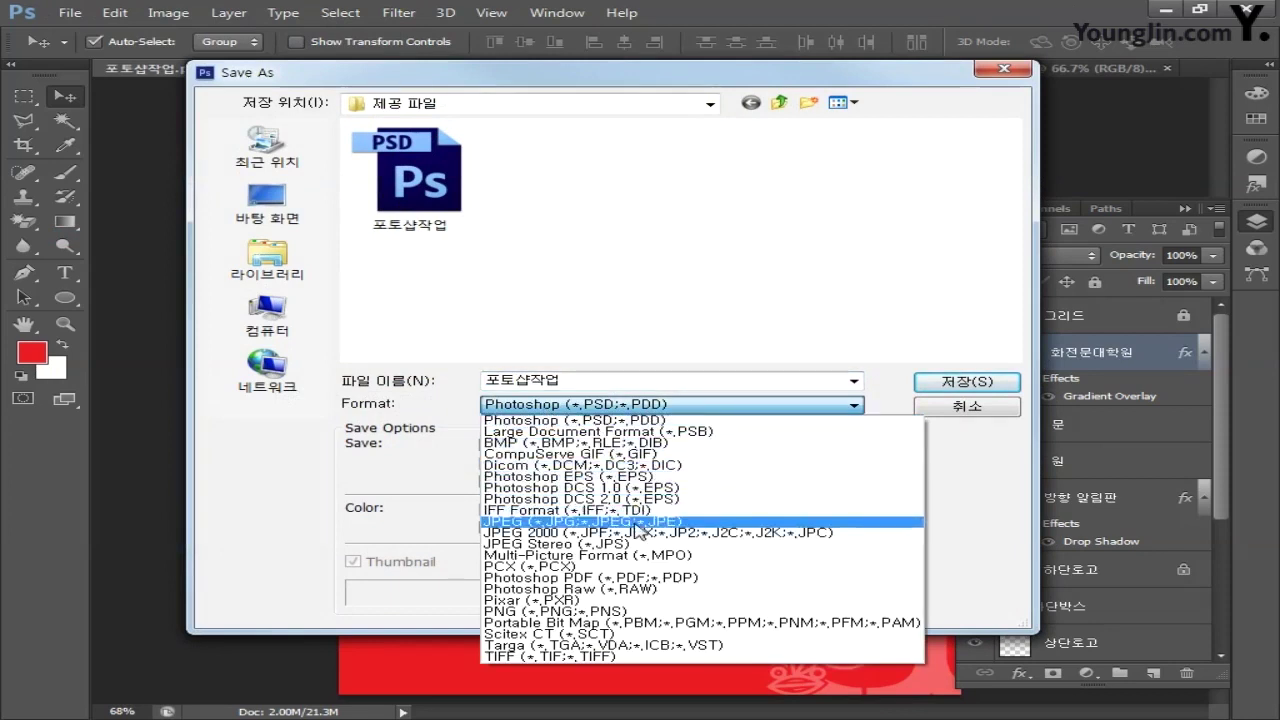
left_click(640, 521)
double_click(613, 380)
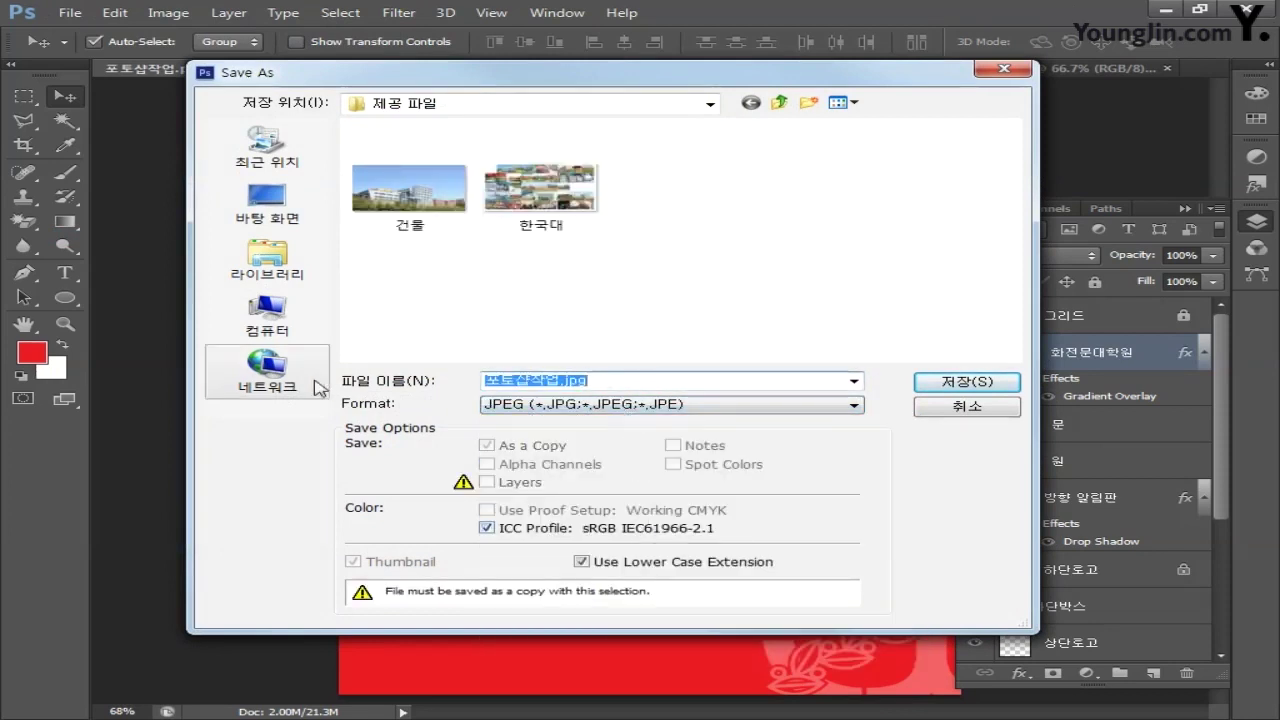
type("이")
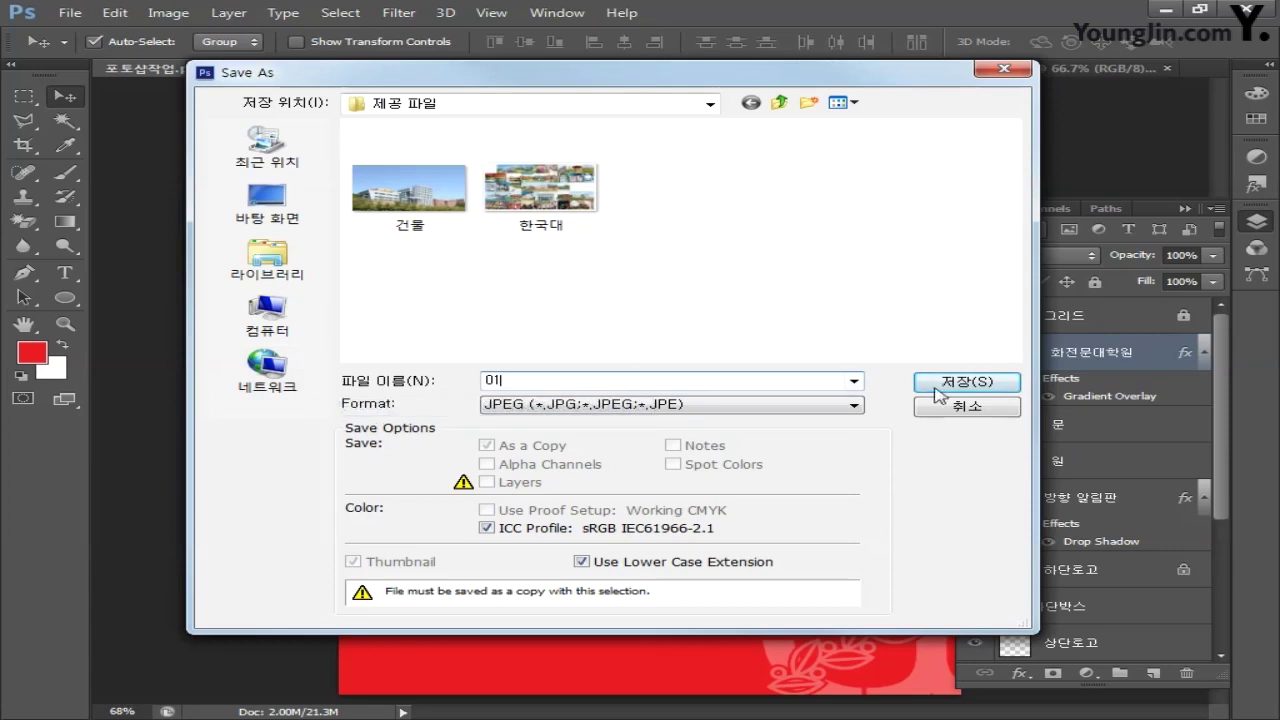
left_click(968, 381)
left_click(815, 177)
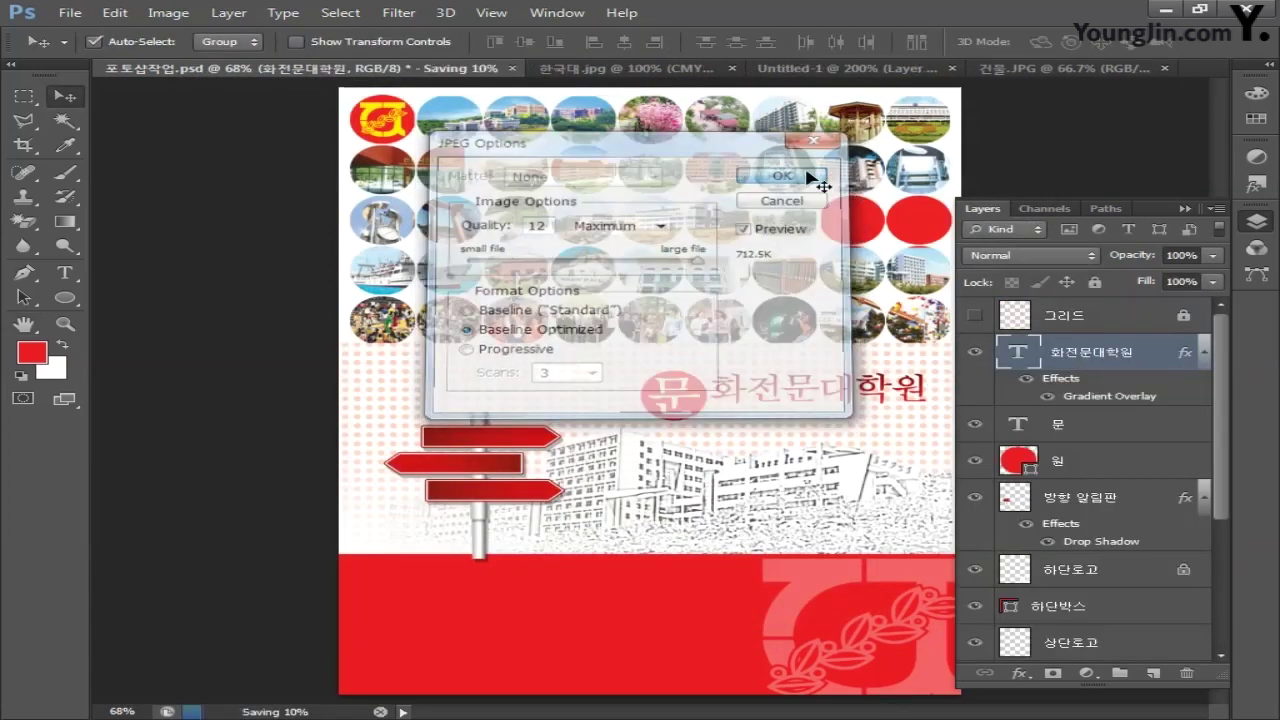